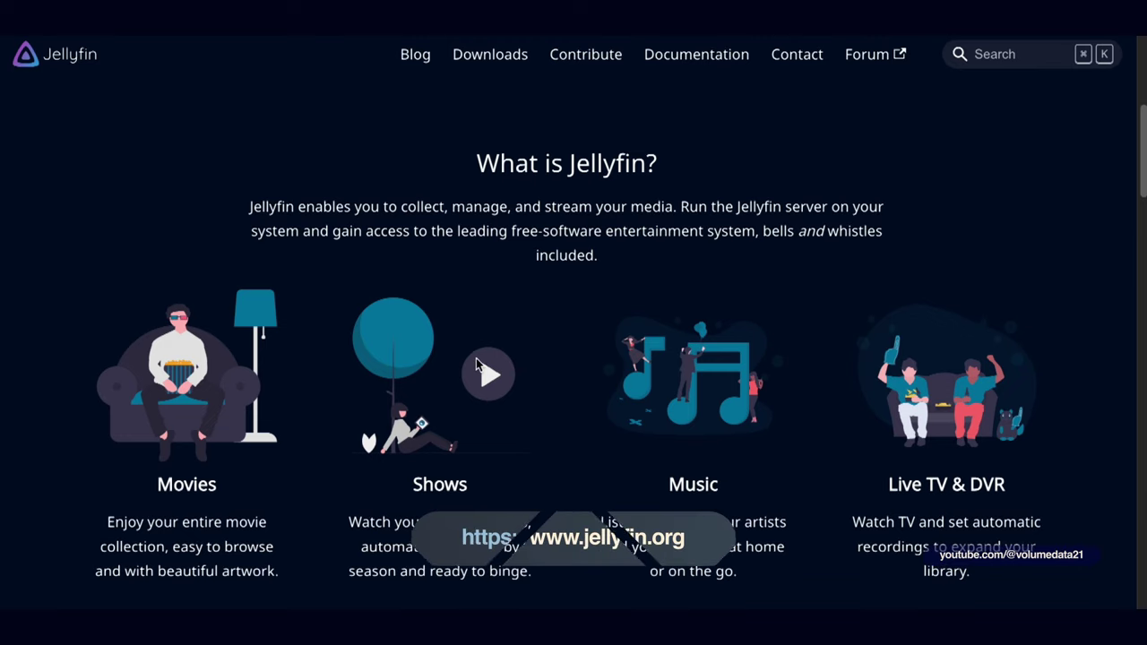
Go to the Container guide under Documentation > Installation on the Jellyfin website.
{"action": "scroll", "coordinate": [476, 358], "scroll_direction": "up", "scroll_amount": 5}
{"action": "scroll", "coordinate": [543, 321], "scroll_direction": "down", "scroll_amount": 10}
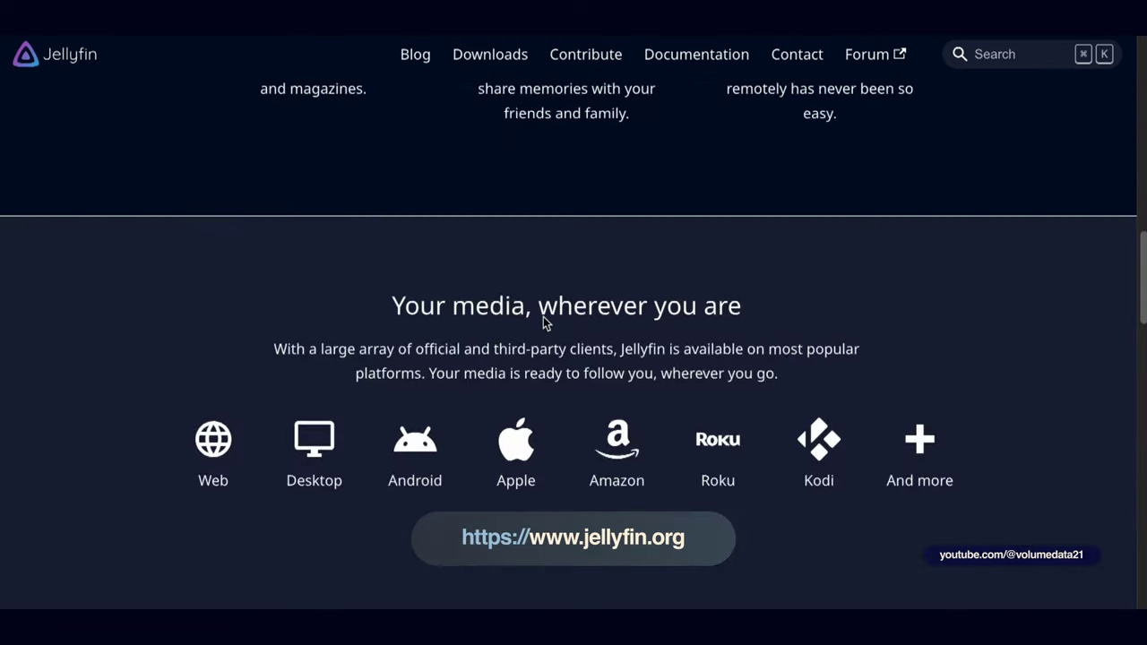
{"action": "scroll", "coordinate": [543, 324], "scroll_direction": "up", "scroll_amount": 3}
{"action": "scroll", "coordinate": [543, 322], "scroll_direction": "up", "scroll_amount": 6}
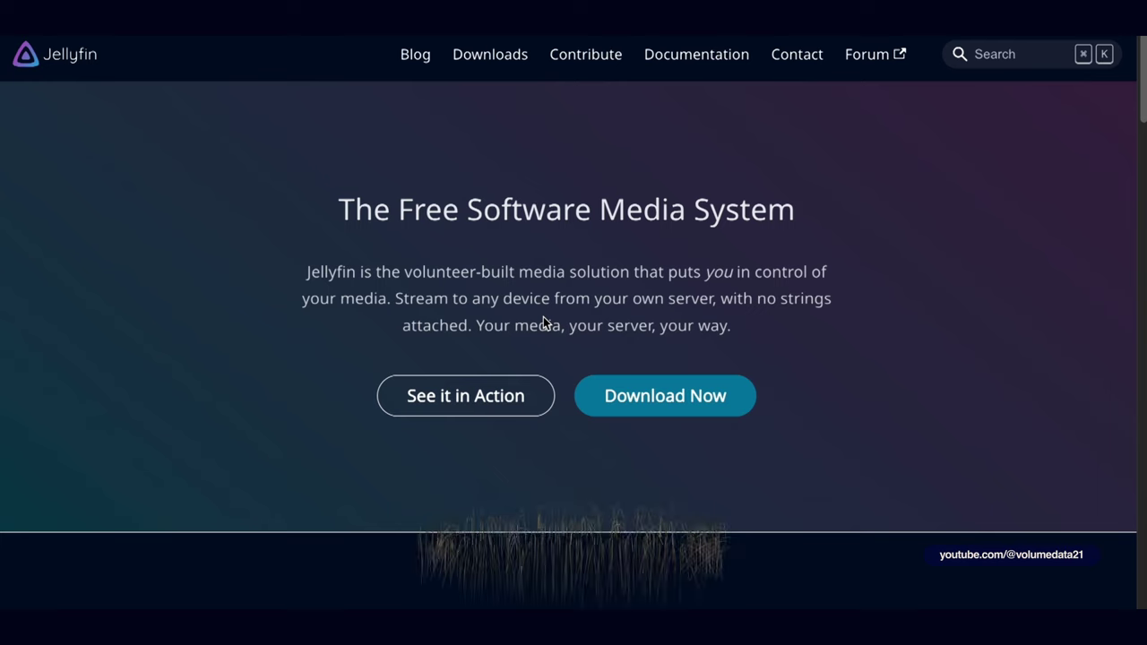
{"action": "left_click", "coordinate": [712, 64]}
{"action": "left_click", "coordinate": [105, 235]}
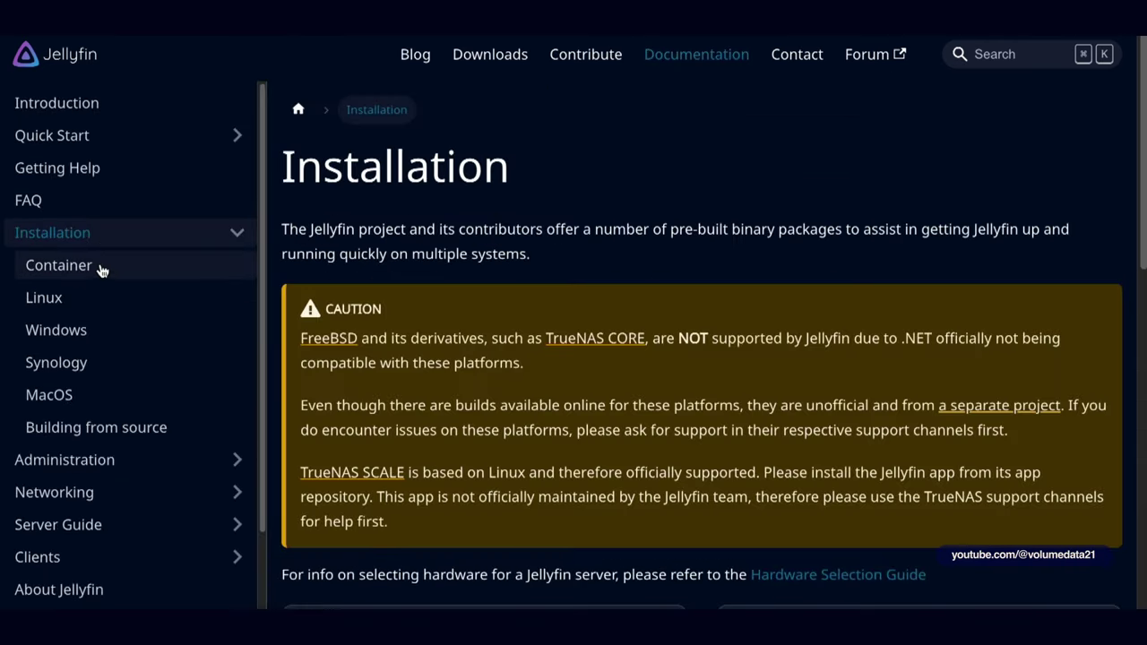
{"action": "left_click", "coordinate": [118, 269]}
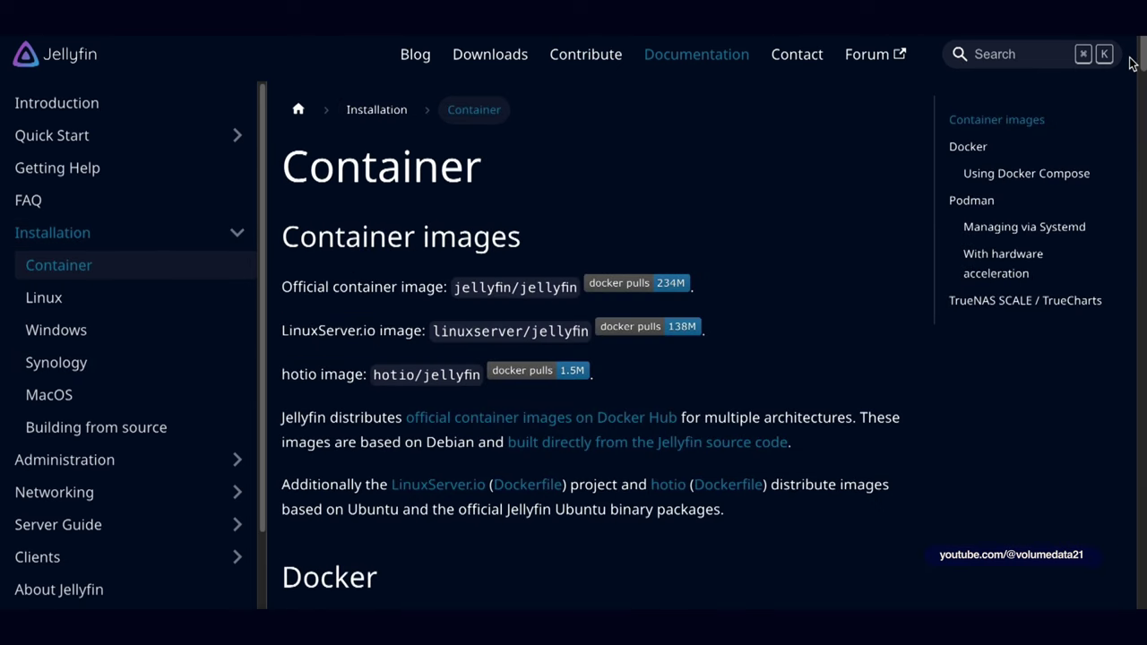
Copy the example docker-compose file from the Using Docker Compose section.
{"action": "left_click_drag", "start_coordinate": [1142, 55], "coordinate": [1134, 195]}
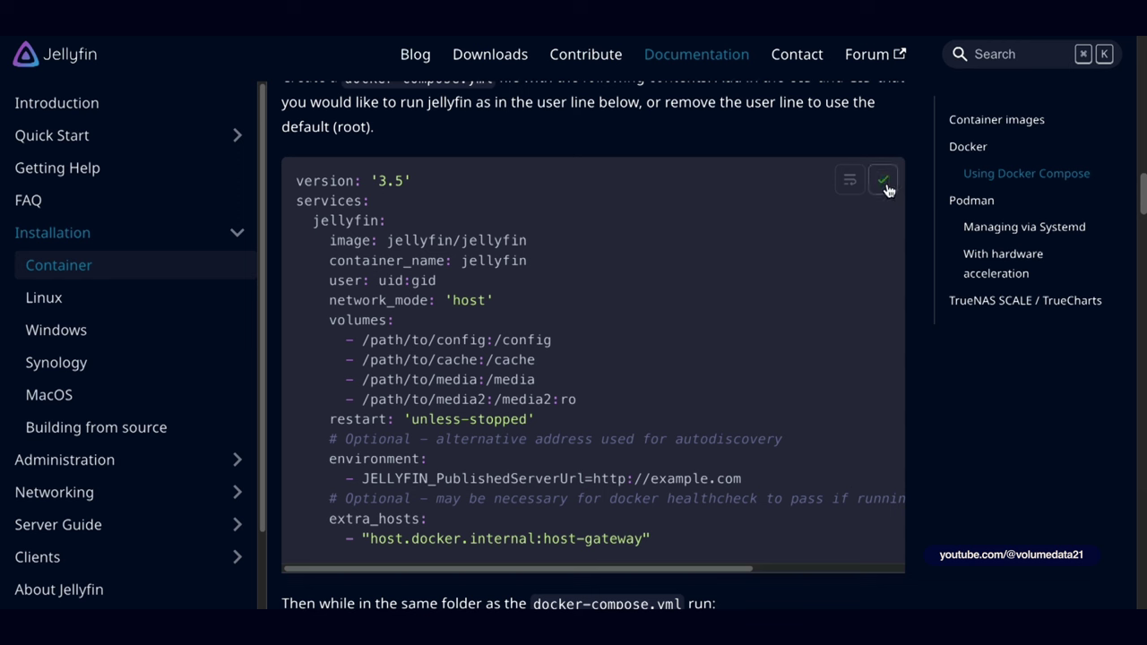
{"action": "left_click", "coordinate": [883, 183]}
{"action": "left_click_drag", "start_coordinate": [297, 181], "coordinate": [717, 561]}
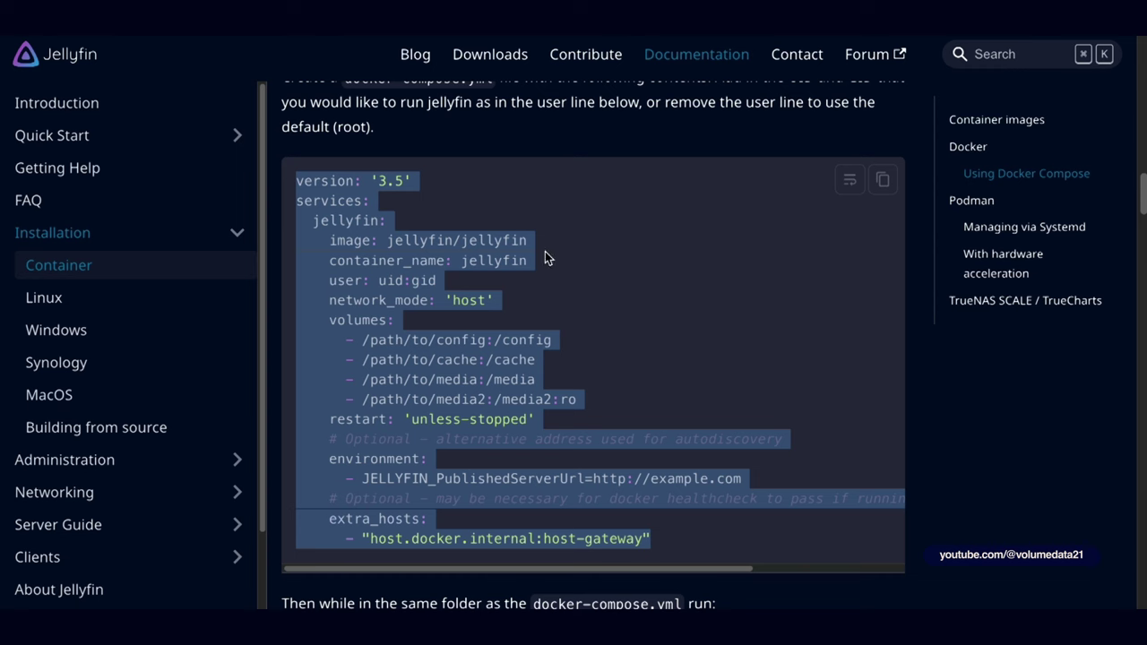
{"action": "left_click", "coordinate": [649, 247]}
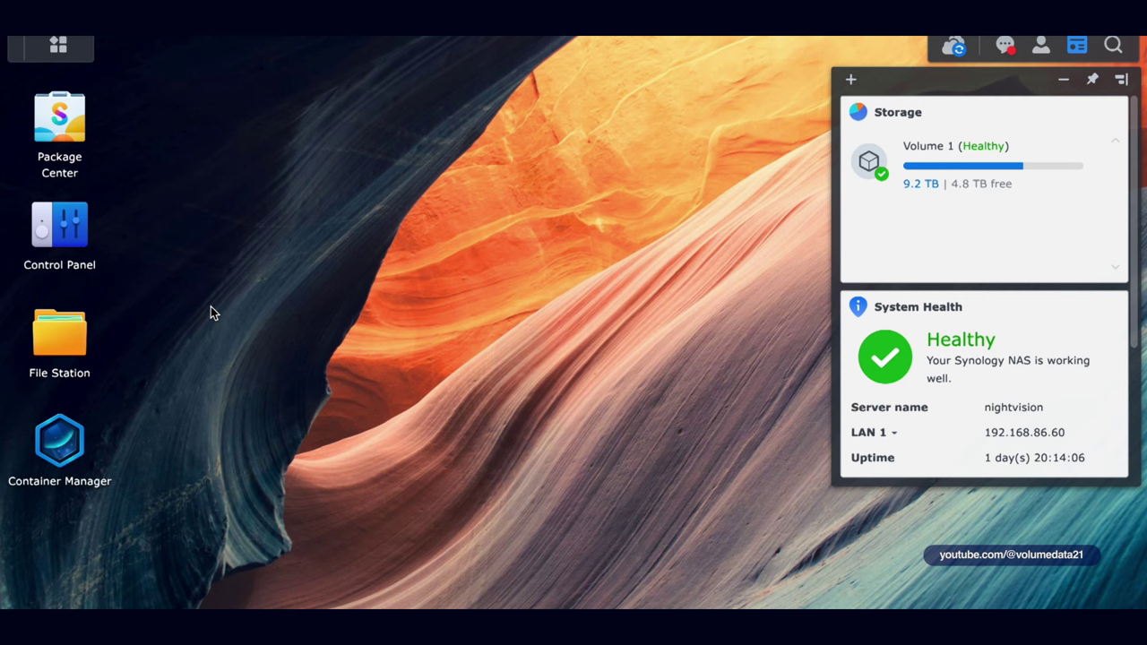
Confirm in Package Center that Container Manager 20.10.23-1437 is installed, then close the store.
{"action": "left_click", "coordinate": [87, 436]}
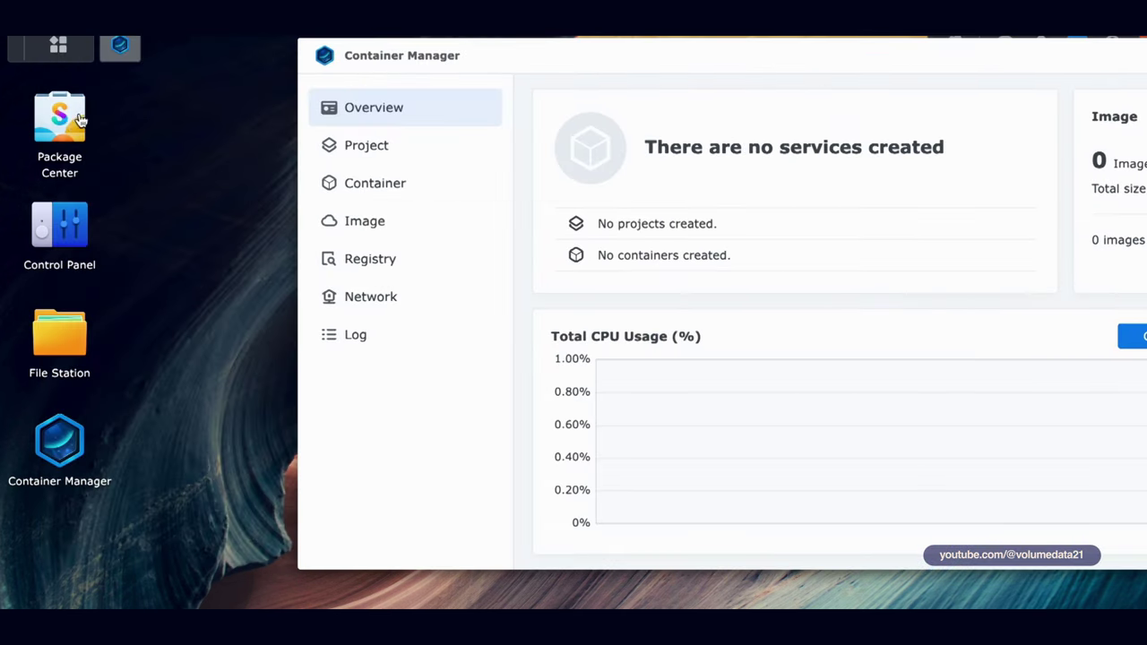
{"action": "left_click", "coordinate": [56, 121]}
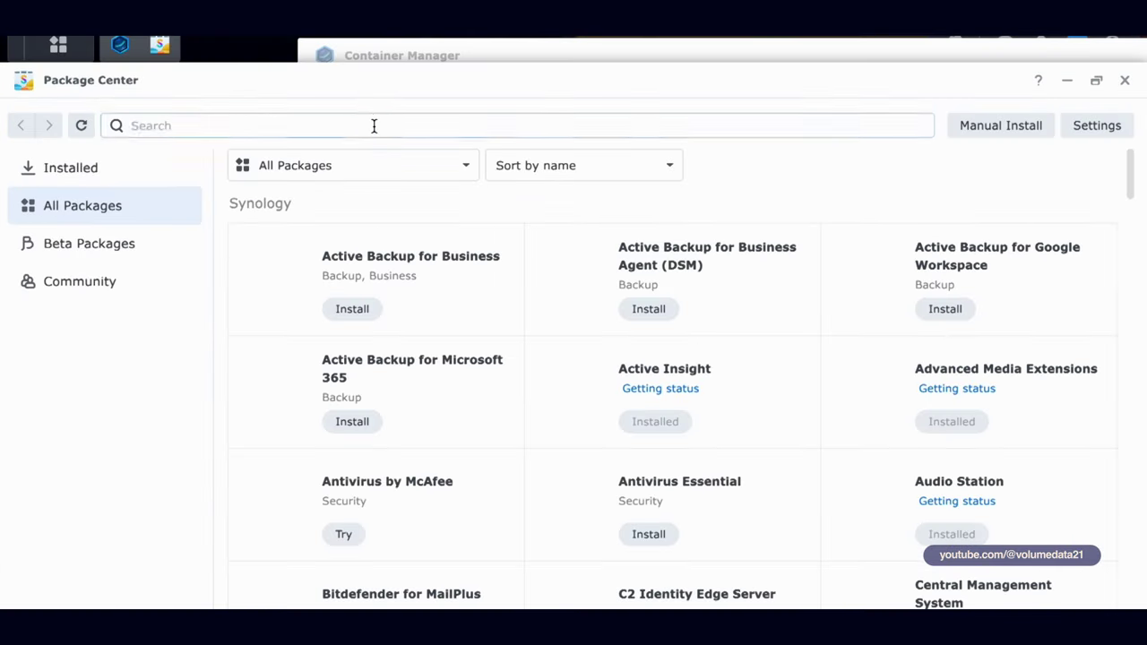
{"action": "type", "text": "angaer manager"}
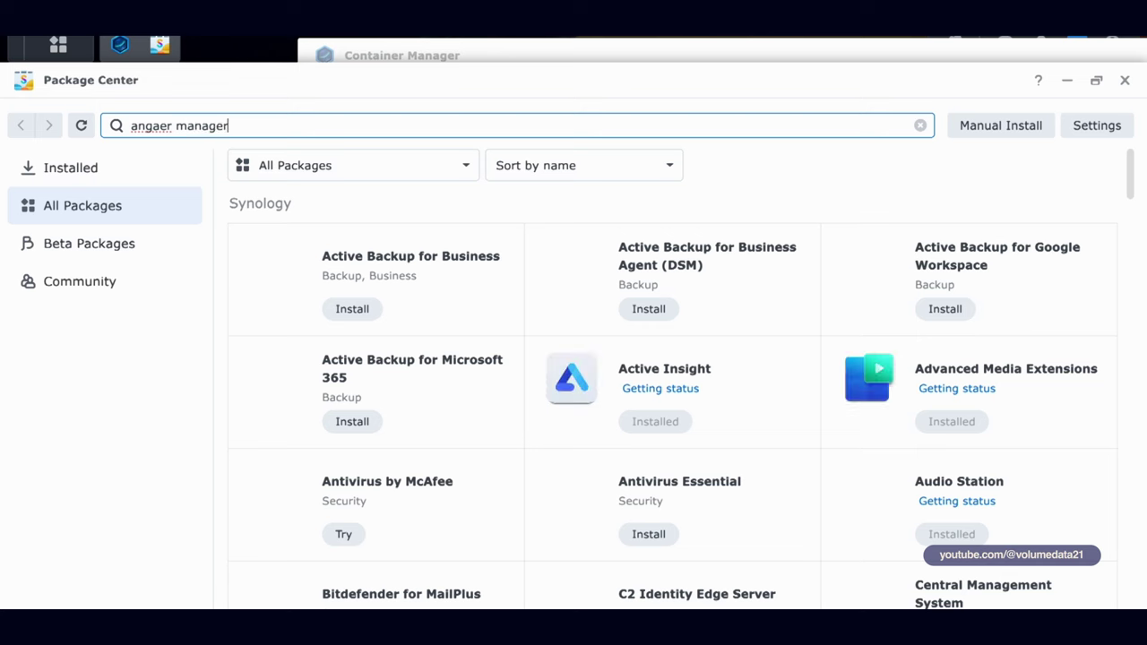
{"action": "left_click", "coordinate": [452, 224]}
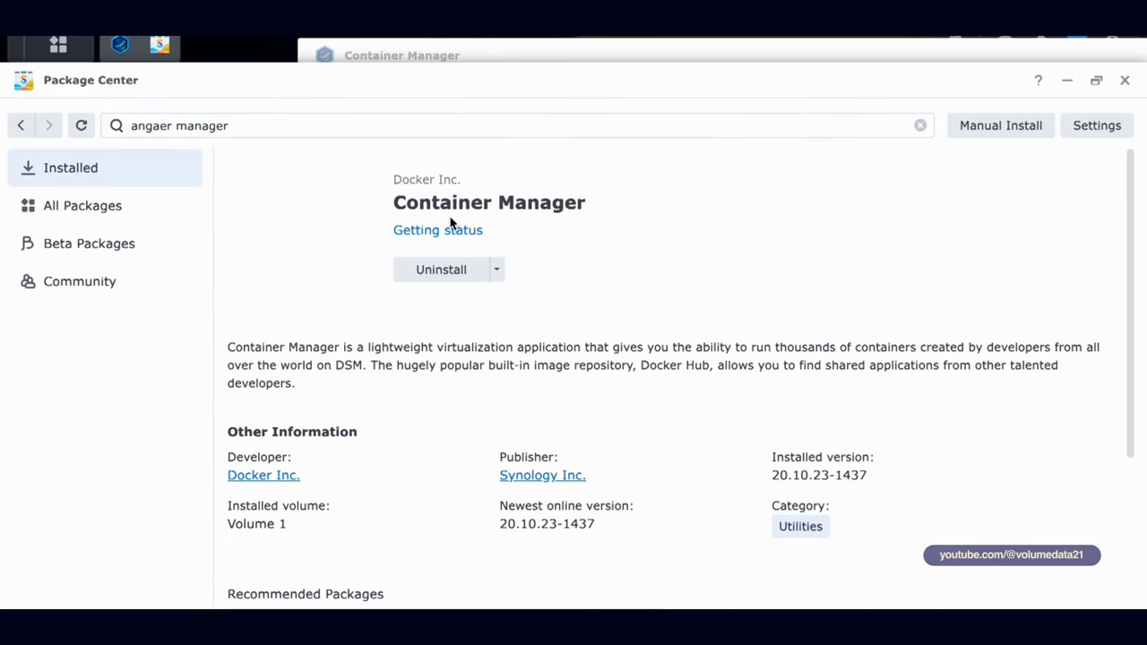
{"action": "left_click", "coordinate": [1124, 80]}
{"action": "left_click_drag", "start_coordinate": [831, 52], "coordinate": [649, 59]}
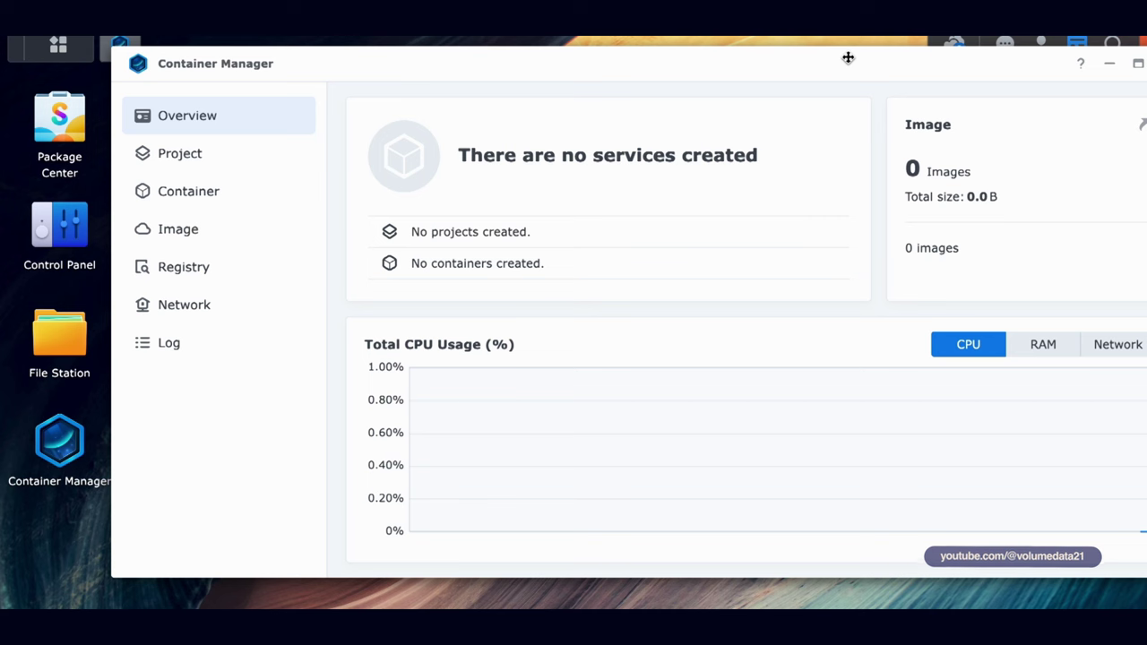
Create a new Container Manager project named jellyfin, leaving its path empty, and bring up File Station.
{"action": "left_click_drag", "start_coordinate": [848, 58], "coordinate": [862, 69]}
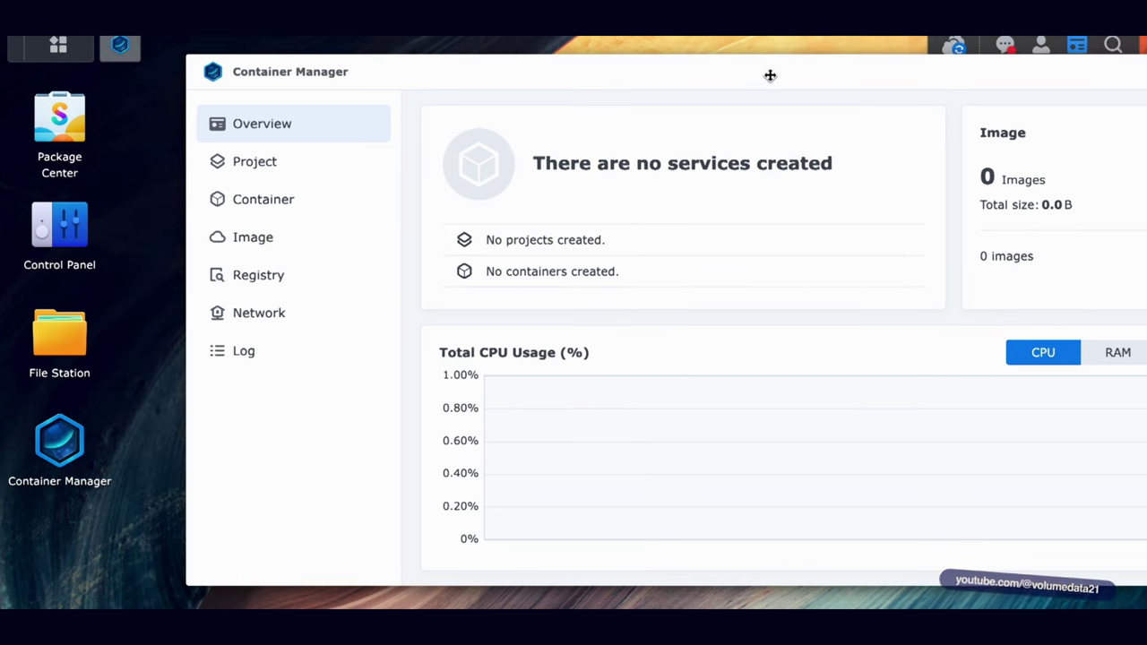
{"action": "left_click", "coordinate": [335, 169]}
{"action": "left_click", "coordinate": [831, 416]}
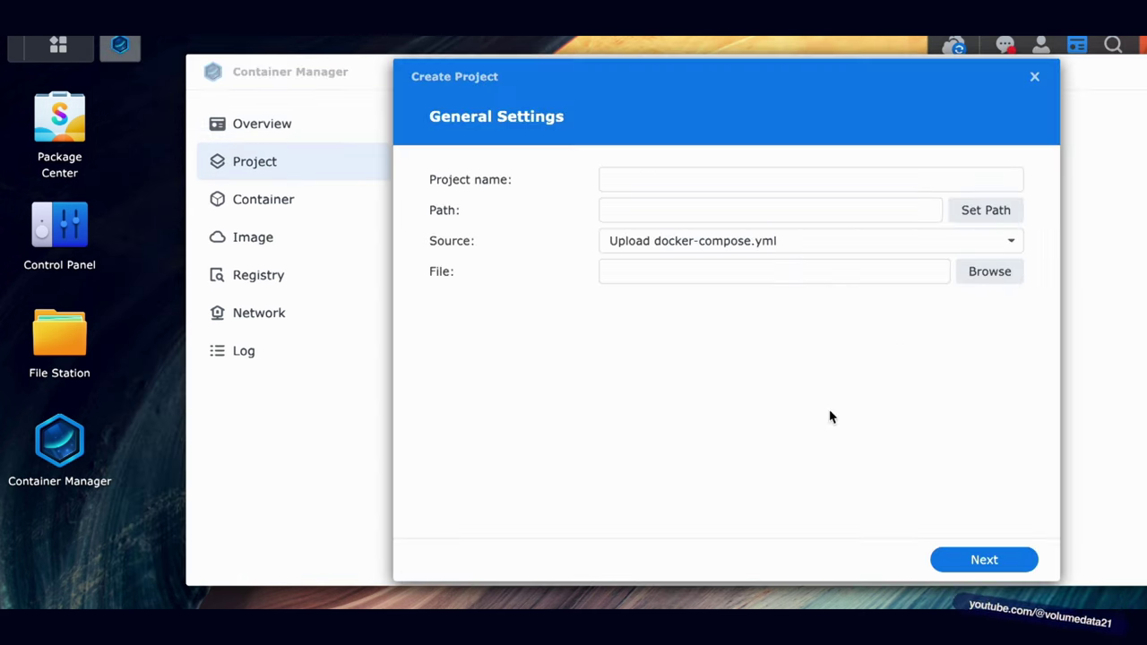
{"action": "left_click", "coordinate": [679, 183]}
{"action": "type", "text": "jellyfin"}
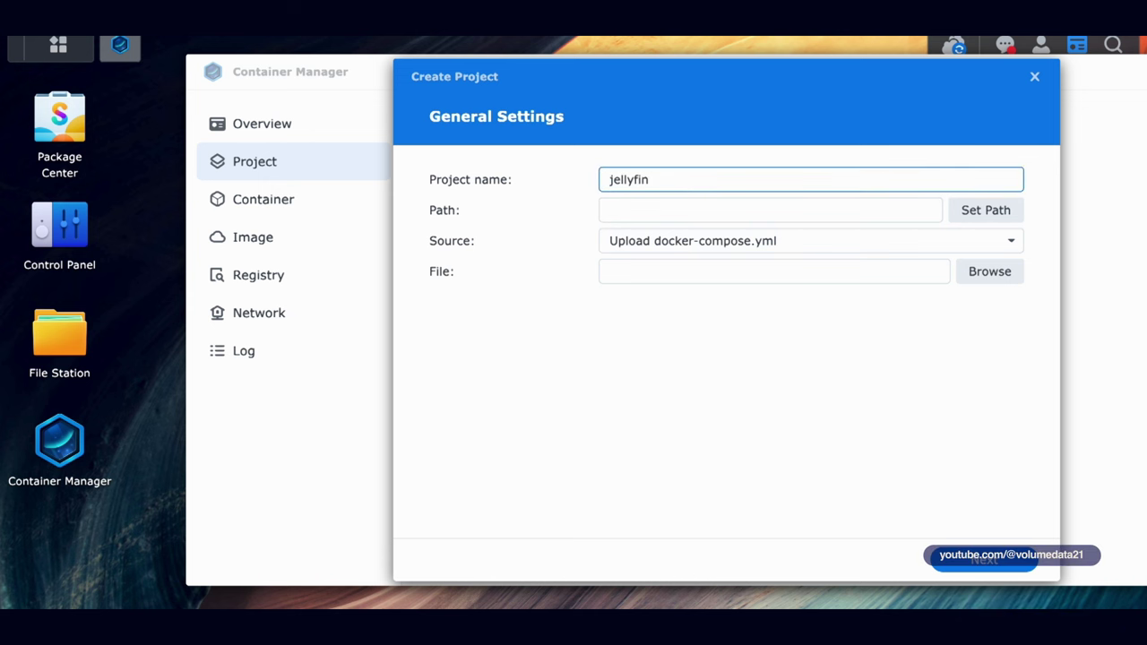
{"action": "key", "text": "Tab"}
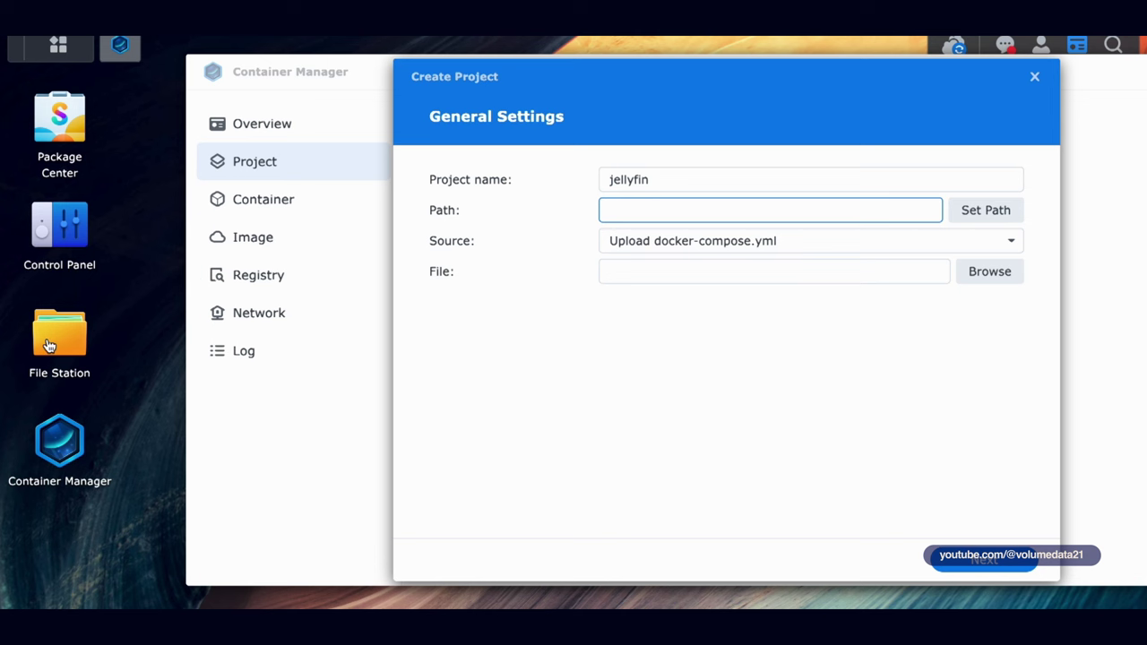
{"action": "left_click", "coordinate": [49, 346]}
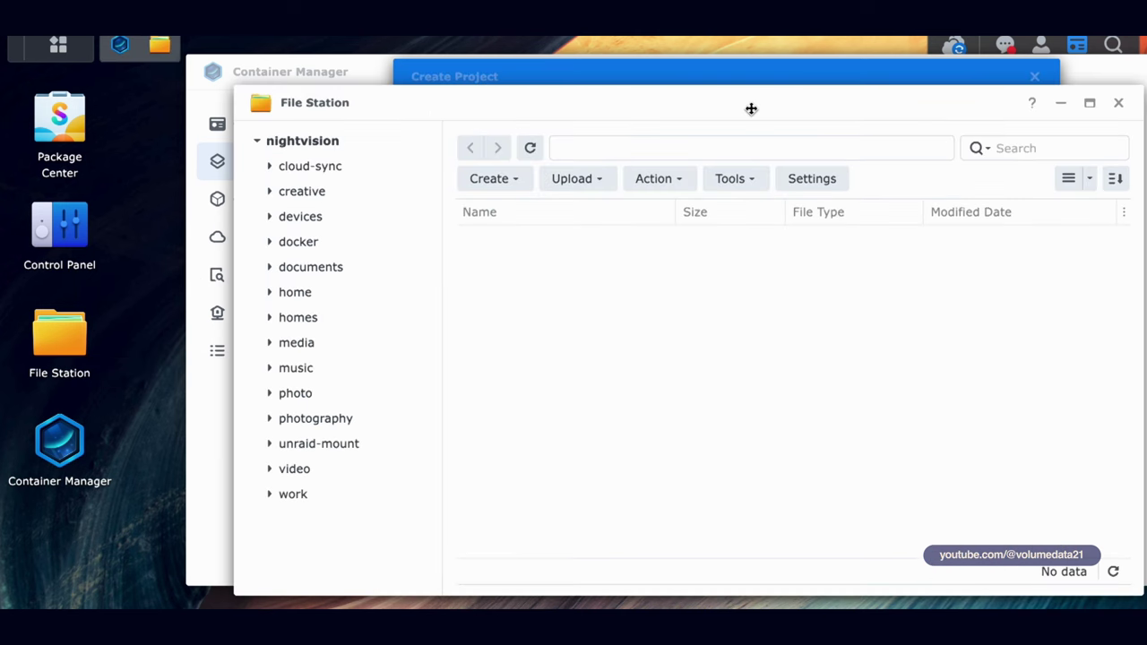
Create a folder named jellyfin inside the docker shared folder.
{"action": "left_click_drag", "start_coordinate": [750, 107], "coordinate": [568, 108]}
{"action": "left_click", "coordinate": [180, 248]}
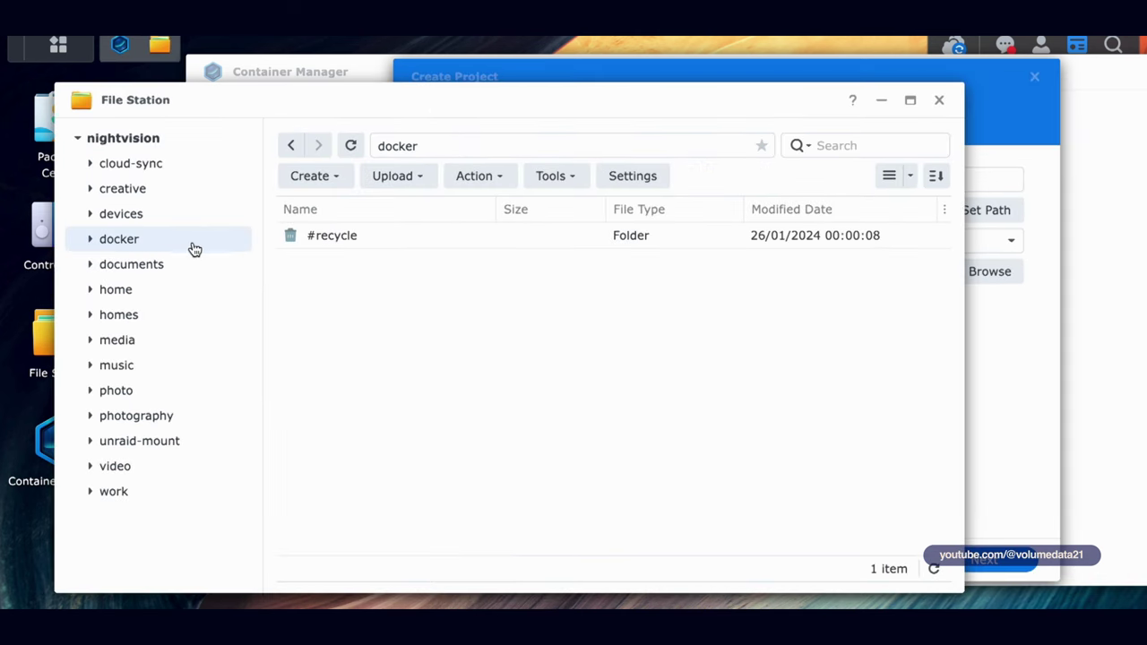
{"action": "right_click", "coordinate": [423, 310]}
{"action": "left_click", "coordinate": [435, 306]}
{"action": "type", "text": "j"}
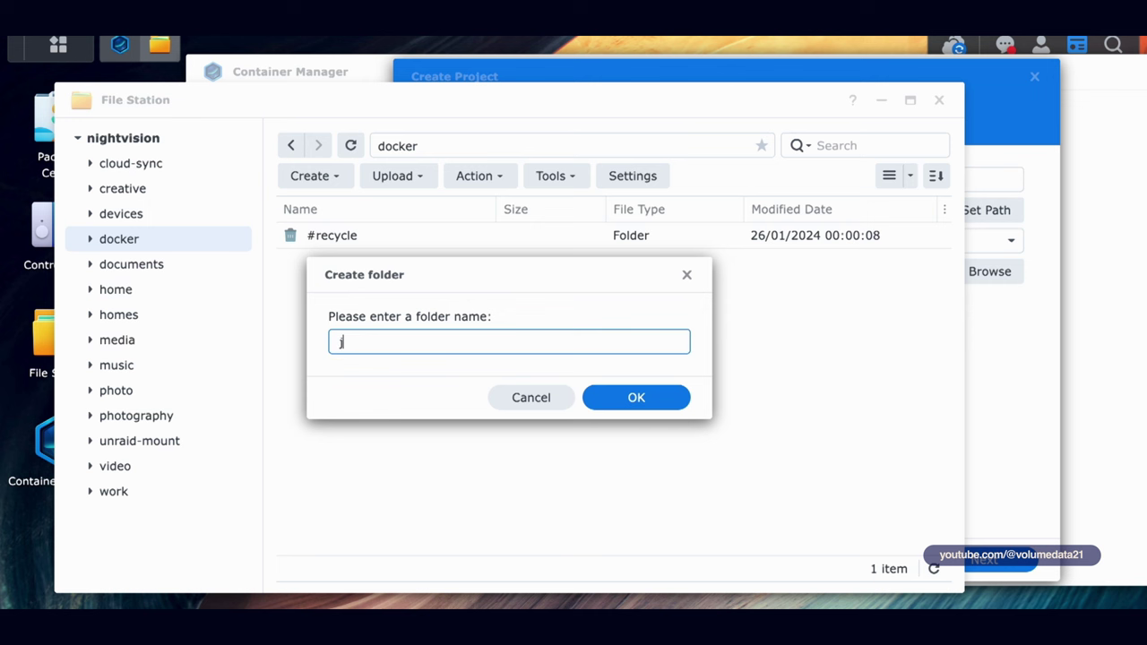
{"action": "type", "text": "ellyfind"}
{"action": "key", "text": "Return"}
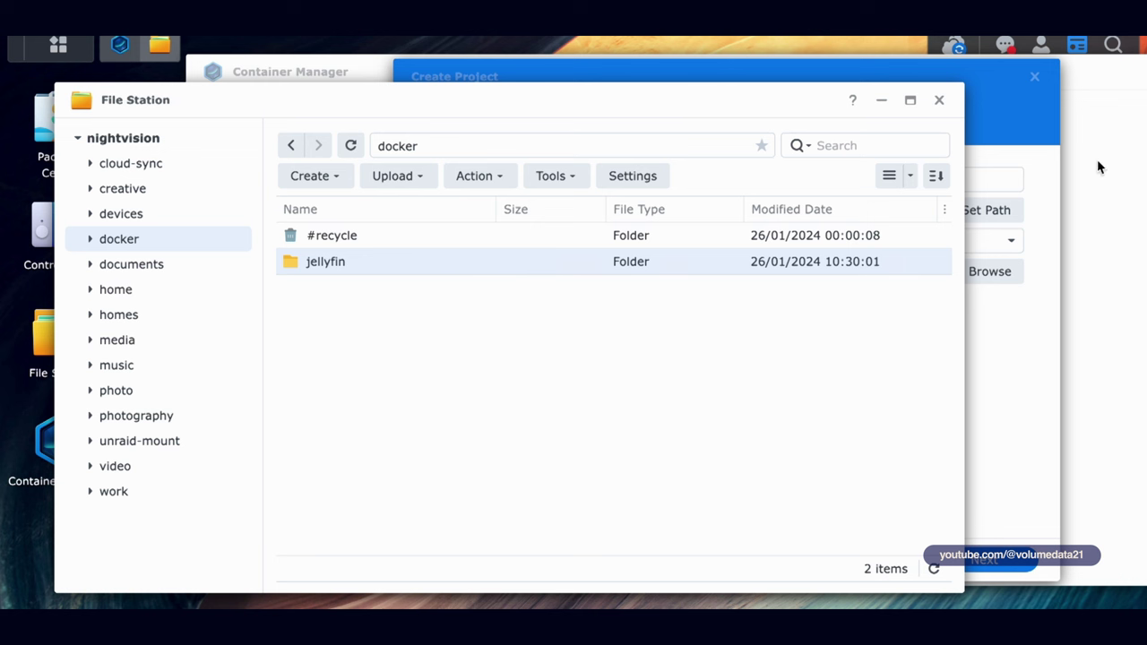
{"action": "left_click", "coordinate": [976, 83]}
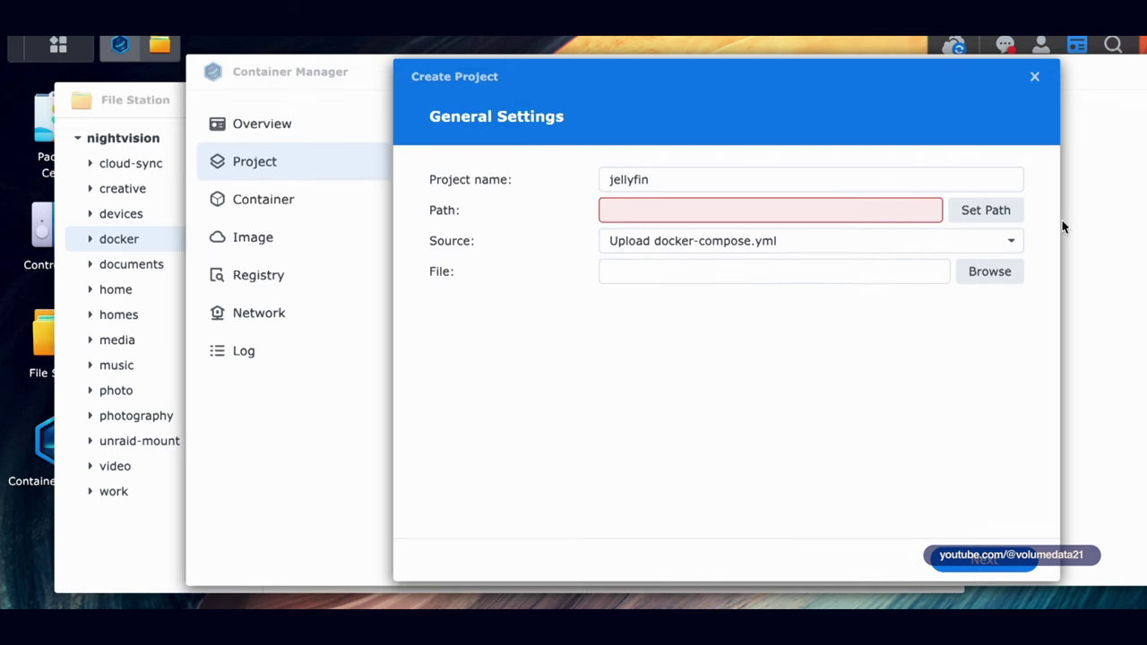
Set the jellyfin project path to /docker/jellyfin.
{"action": "left_click", "coordinate": [997, 215]}
{"action": "left_click", "coordinate": [563, 261]}
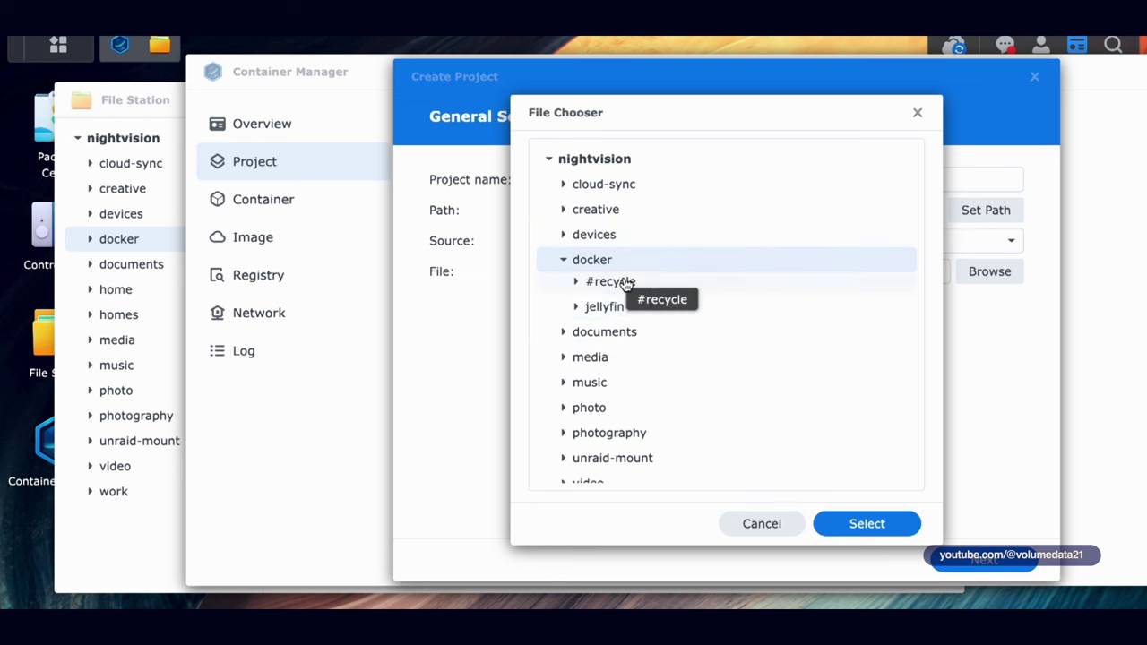
{"action": "left_click", "coordinate": [594, 309]}
{"action": "left_click", "coordinate": [903, 527]}
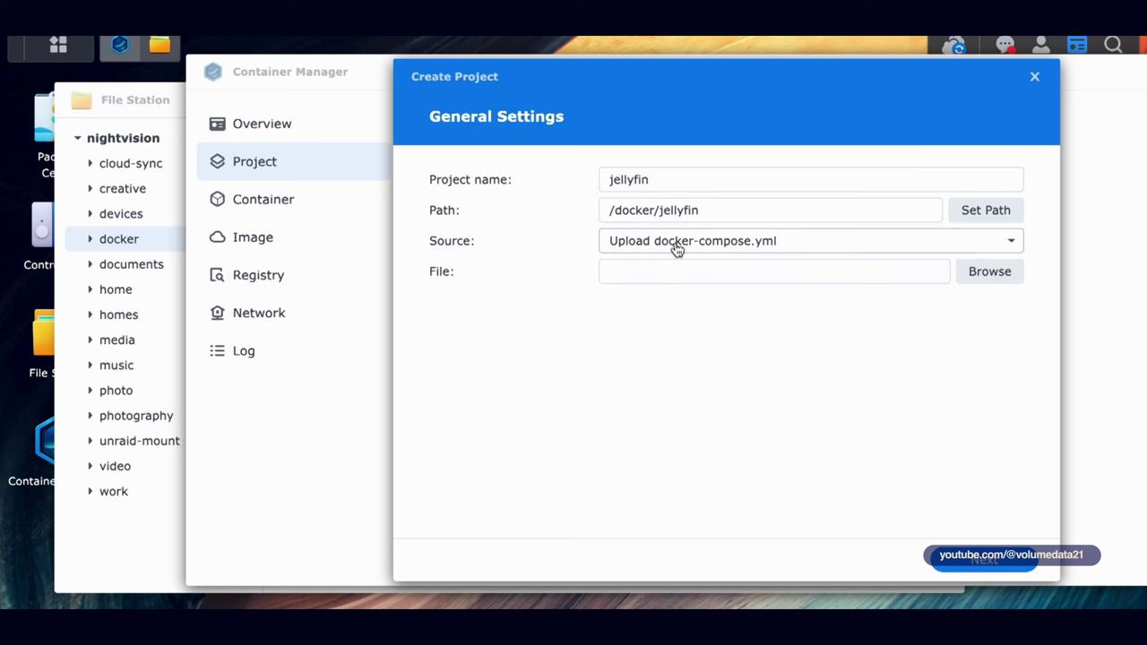
Create a new docker-compose.yml and paste the Jellyfin compose file into it.
{"action": "left_click", "coordinate": [733, 249]}
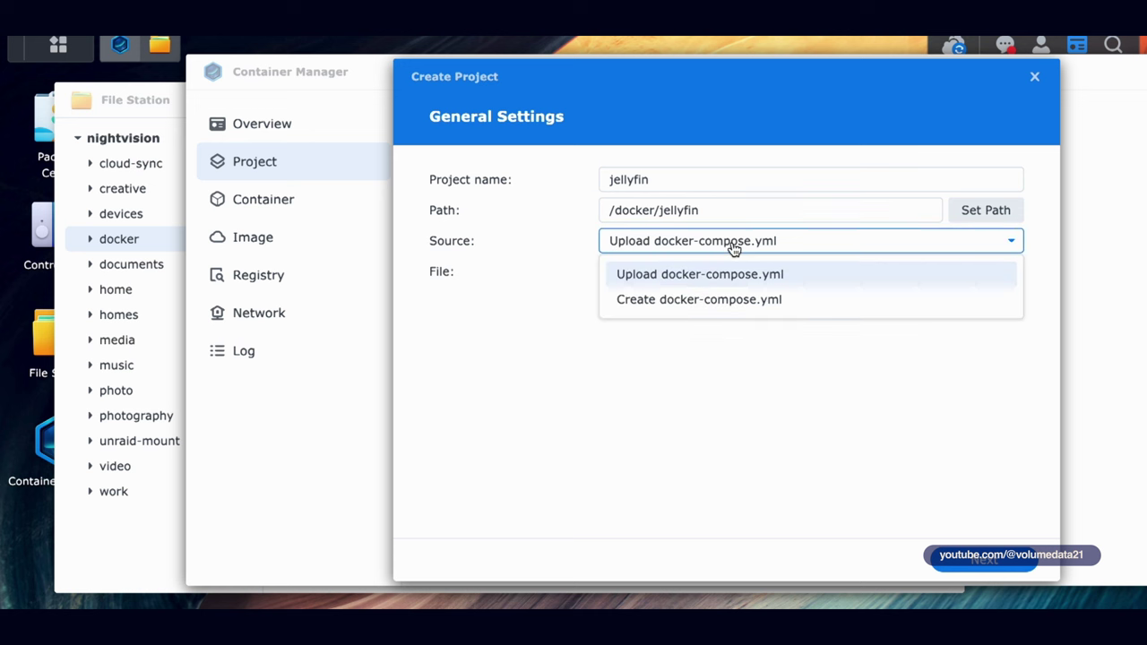
{"action": "left_click", "coordinate": [735, 301]}
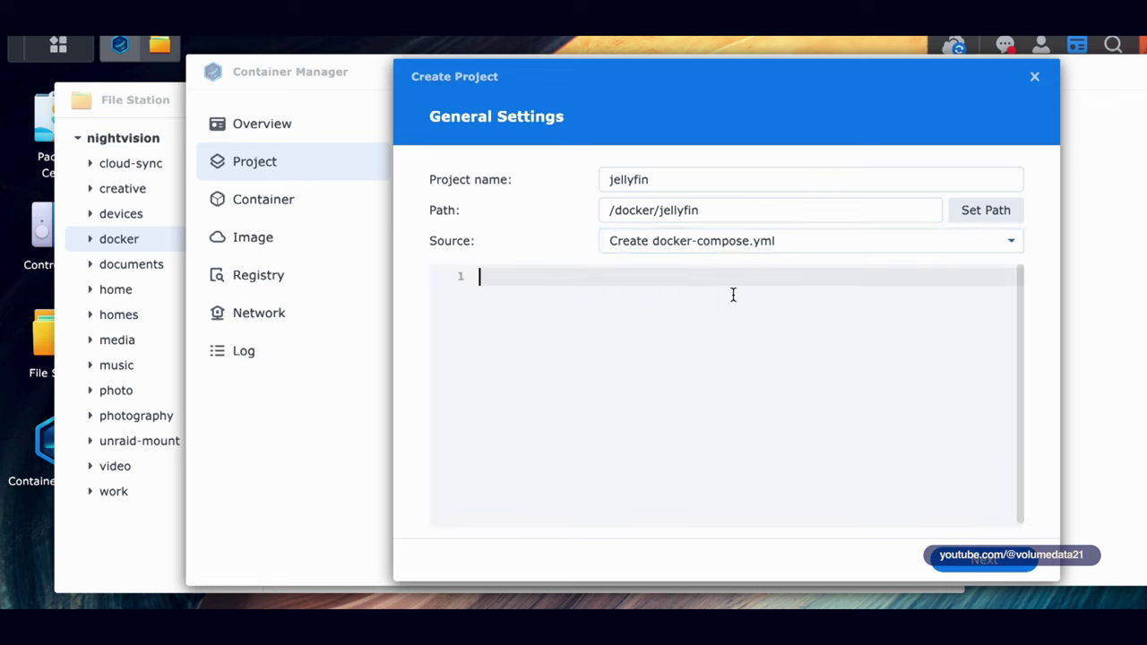
{"action": "type", "text": "version: '3.5' services:   jellyfin:     image: jellyfin/jellyfin     container_name: jellyfin     user: uid:gid     network_mode: 'host'     volumes:       - /path/to/config:/config       - /path/to/cache:/cache       - /path/to/media:/media       - /path/to/media2:/media2:ro     restart: 'unless-stopped'     # Optional - alternative address used for autodiscovery     environment:       - JELLYFIN_PublishedServerUrl=http://example.com     # Optional - may be necessary for docker healthcheck to pass if running in host network mode     extra_hosts:       - \"host.docker.internal:host-gateway\""}
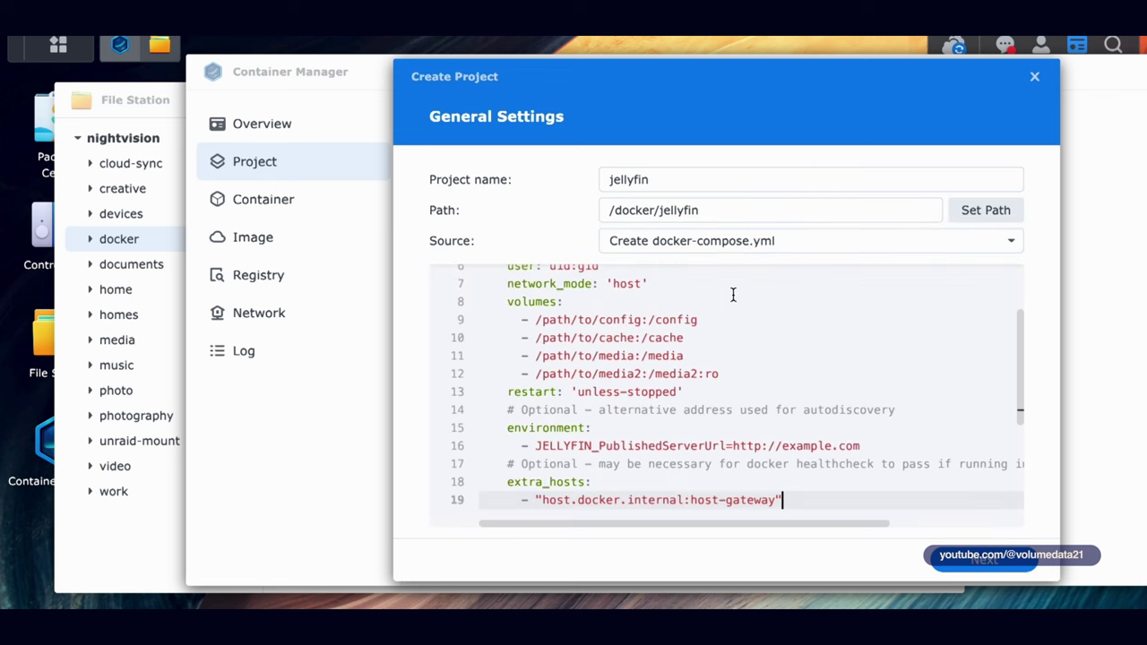
Select the whole example compose file on the Container docs page again for comparison.
{"action": "scroll", "coordinate": [785, 364], "scroll_direction": "up", "scroll_amount": 3}
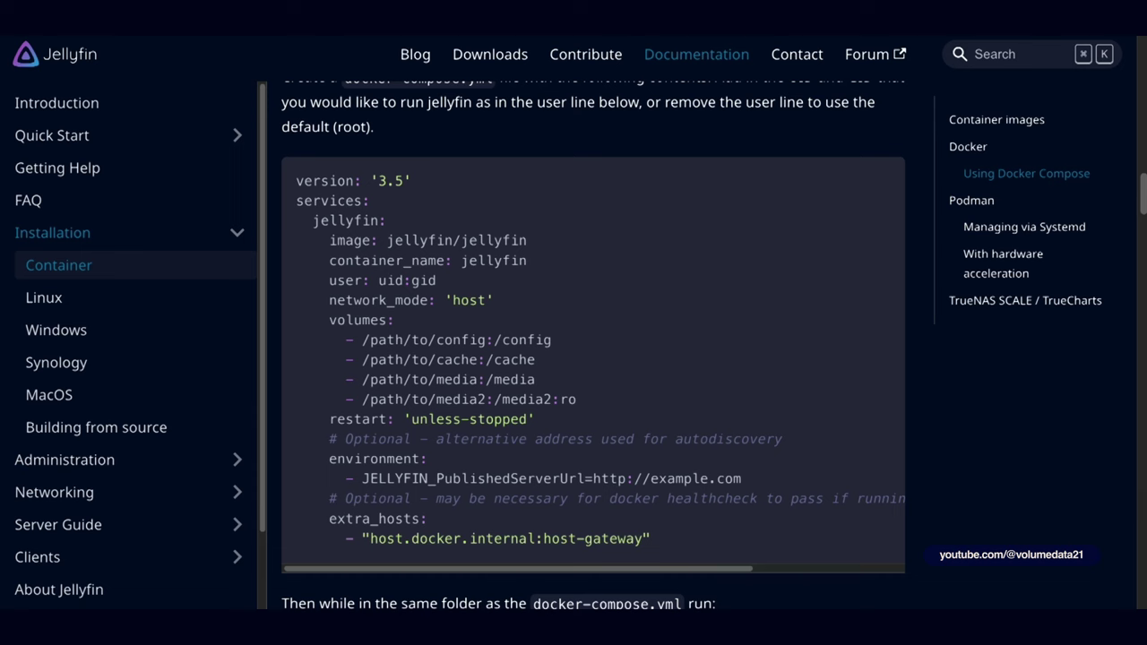
{"action": "left_click_drag", "start_coordinate": [296, 179], "coordinate": [832, 548]}
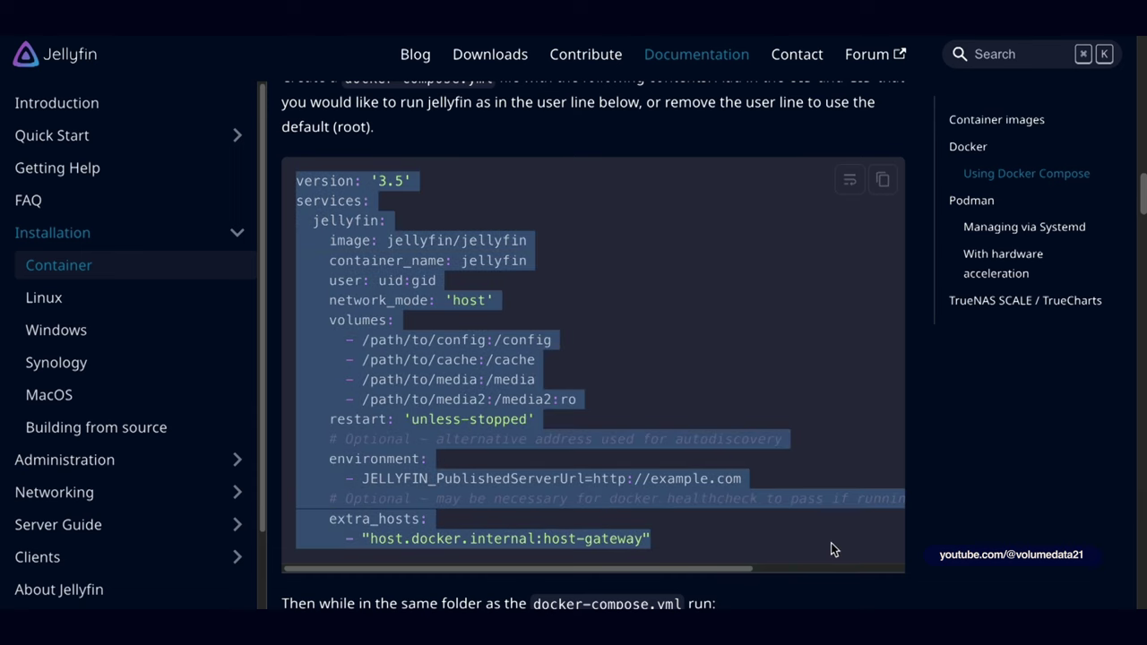
{"action": "scroll", "coordinate": [716, 331], "scroll_direction": "up", "scroll_amount": 5}
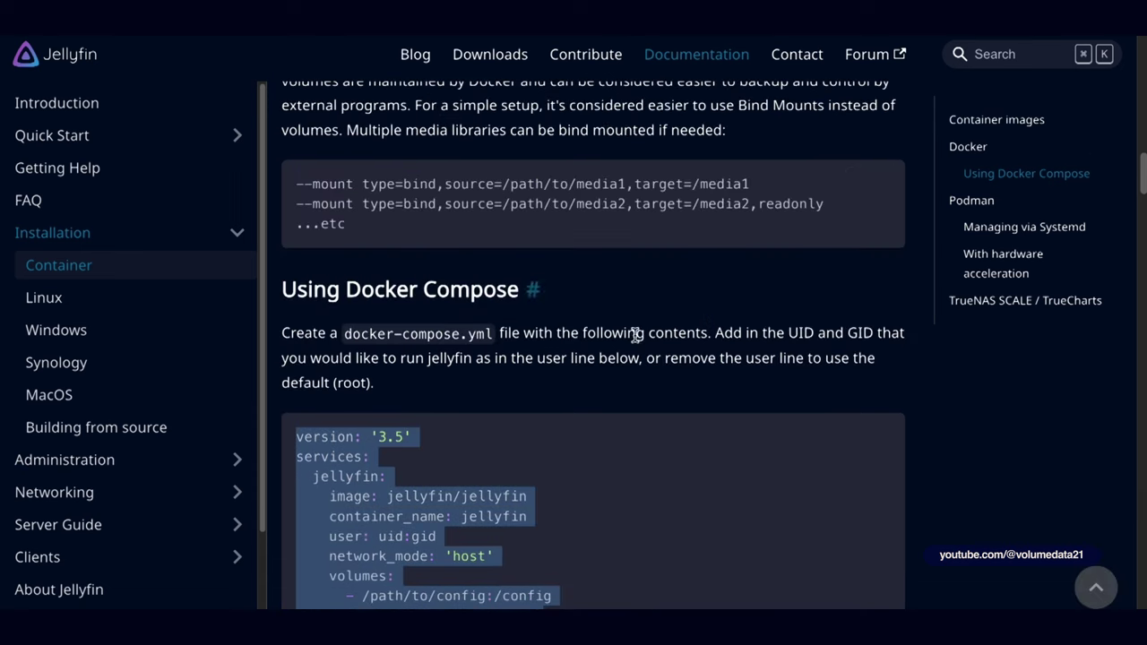
{"action": "scroll", "coordinate": [634, 341], "scroll_direction": "down", "scroll_amount": 1}
{"action": "scroll", "coordinate": [634, 349], "scroll_direction": "down", "scroll_amount": 5}
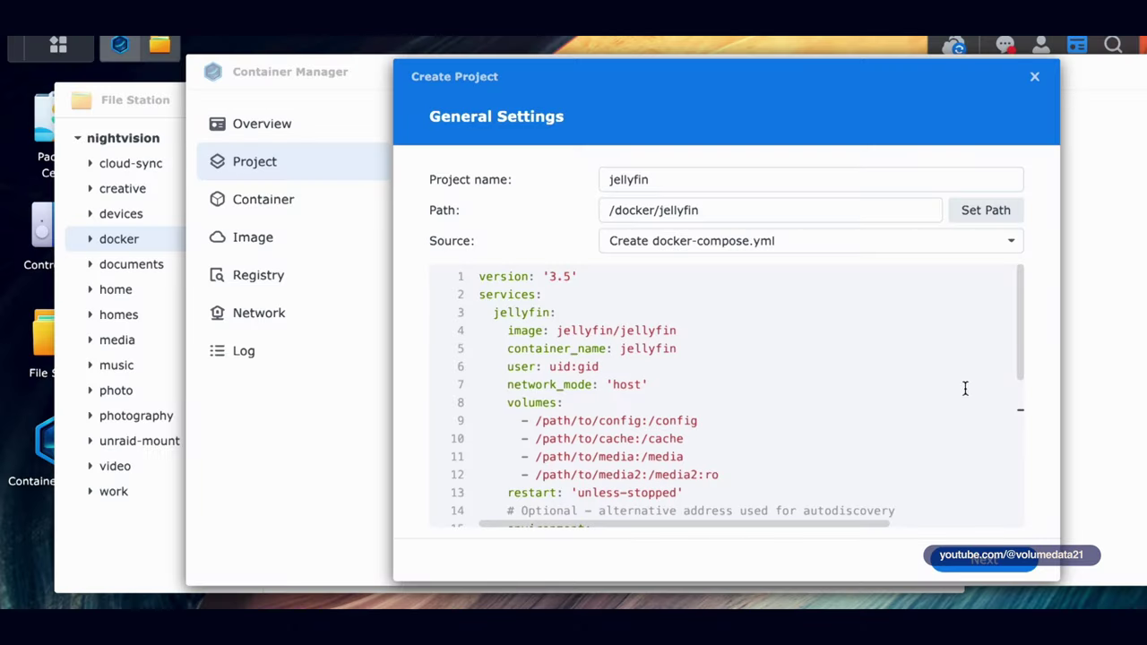
Prefix line 6, user: uid:gid, with # so it is commented out.
{"action": "scroll", "coordinate": [1020, 322], "scroll_direction": "down", "scroll_amount": 10}
{"action": "scroll", "coordinate": [1009, 311], "scroll_direction": "up", "scroll_amount": 7}
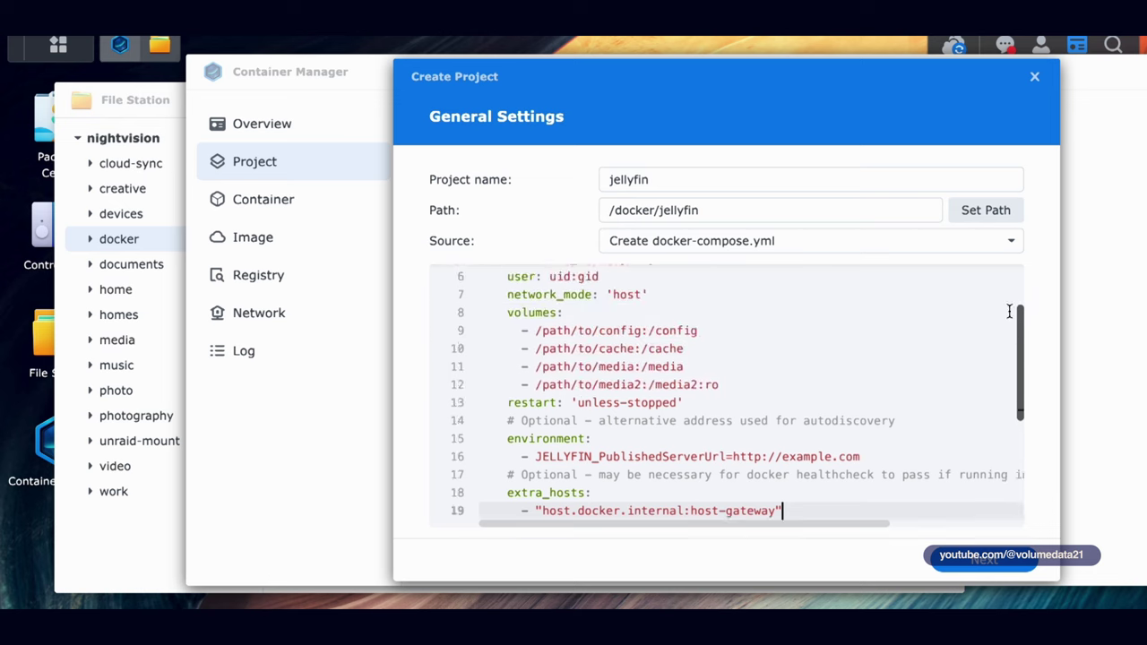
{"action": "scroll", "coordinate": [1009, 311], "scroll_direction": "up", "scroll_amount": 3}
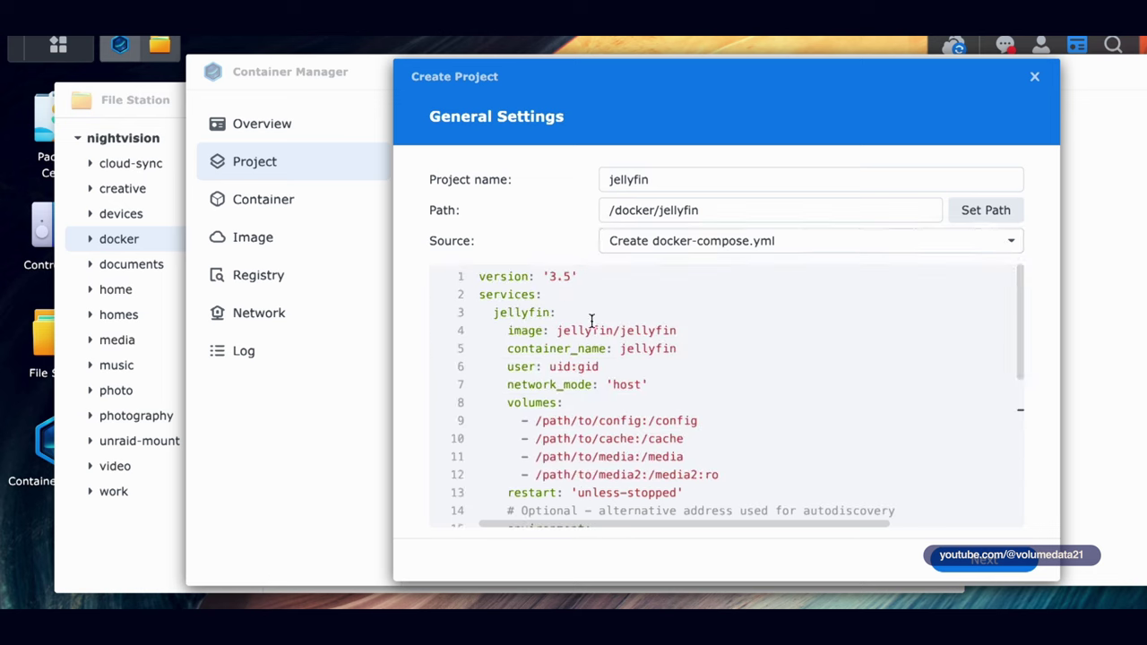
{"action": "triple_click", "coordinate": [522, 371]}
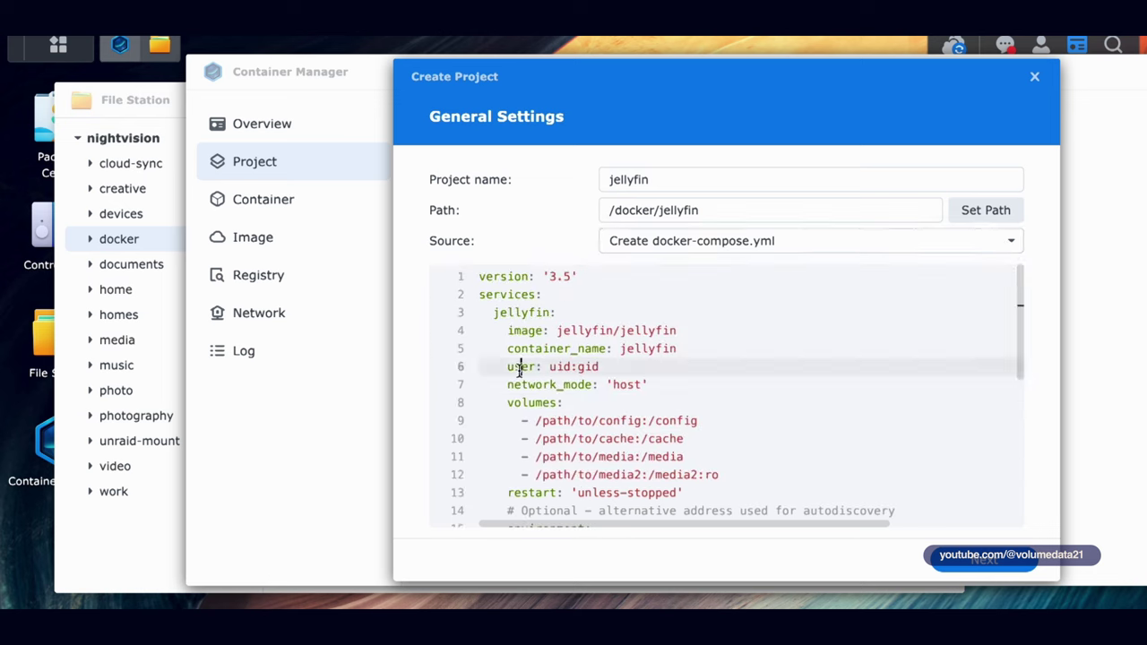
{"action": "left_click", "coordinate": [650, 366]}
{"action": "key", "text": "Home"}
{"action": "key", "text": "Left"}
{"action": "key", "text": "Left"}
{"action": "key", "text": "Left"}
{"action": "key", "text": "Left"}
{"action": "type", "text": "#"}
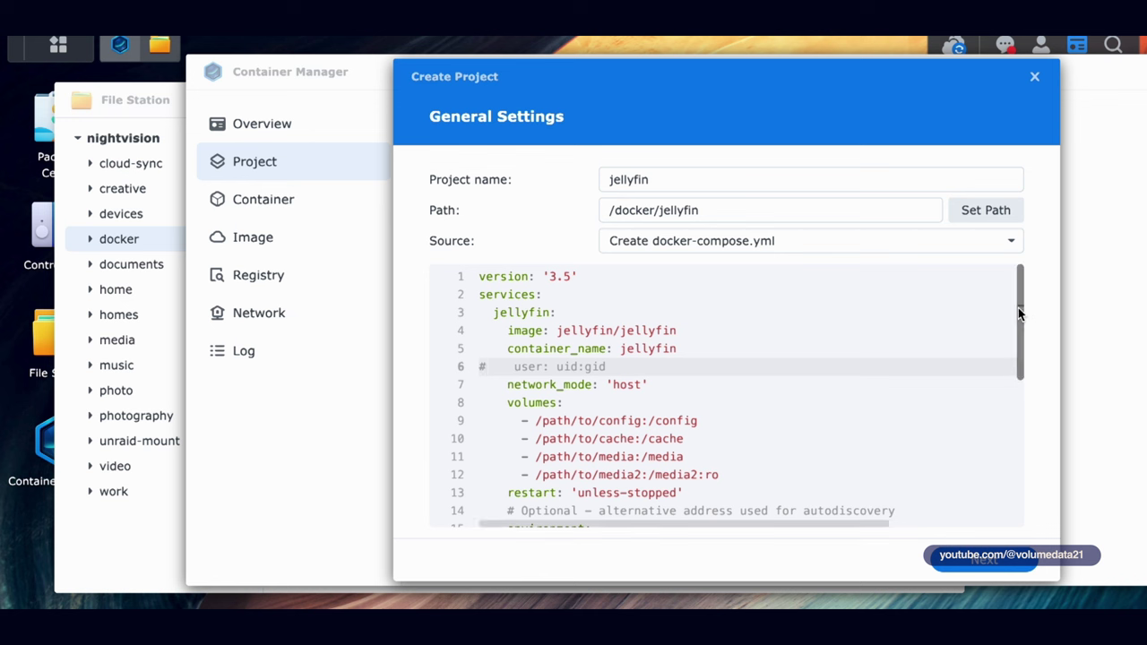
{"action": "scroll", "coordinate": [1020, 329], "scroll_direction": "down", "scroll_amount": 1}
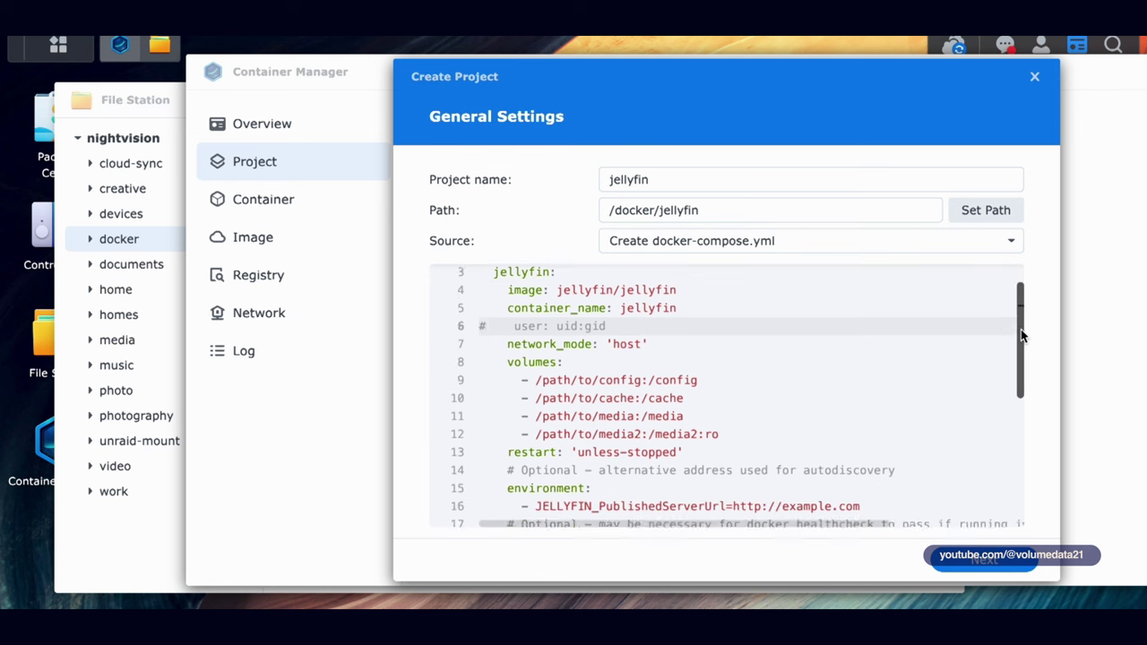
{"action": "scroll", "coordinate": [1020, 333], "scroll_direction": "down", "scroll_amount": 1}
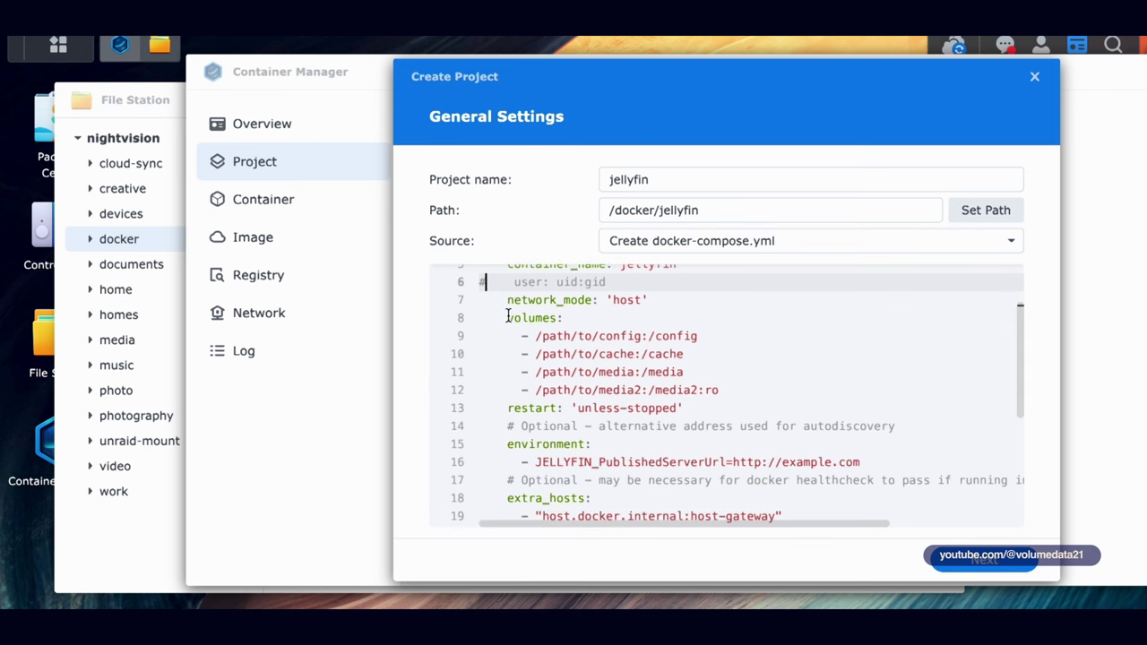
{"action": "left_click", "coordinate": [614, 336]}
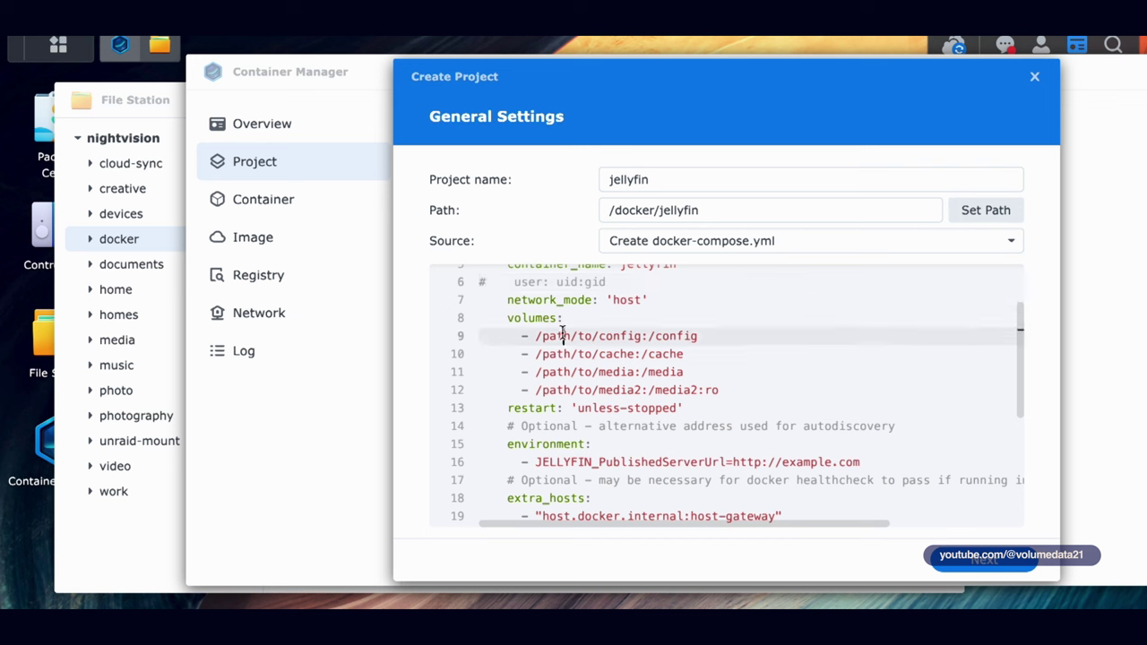
{"action": "left_click", "coordinate": [656, 338]}
{"action": "left_click_drag", "start_coordinate": [642, 336], "coordinate": [542, 338]}
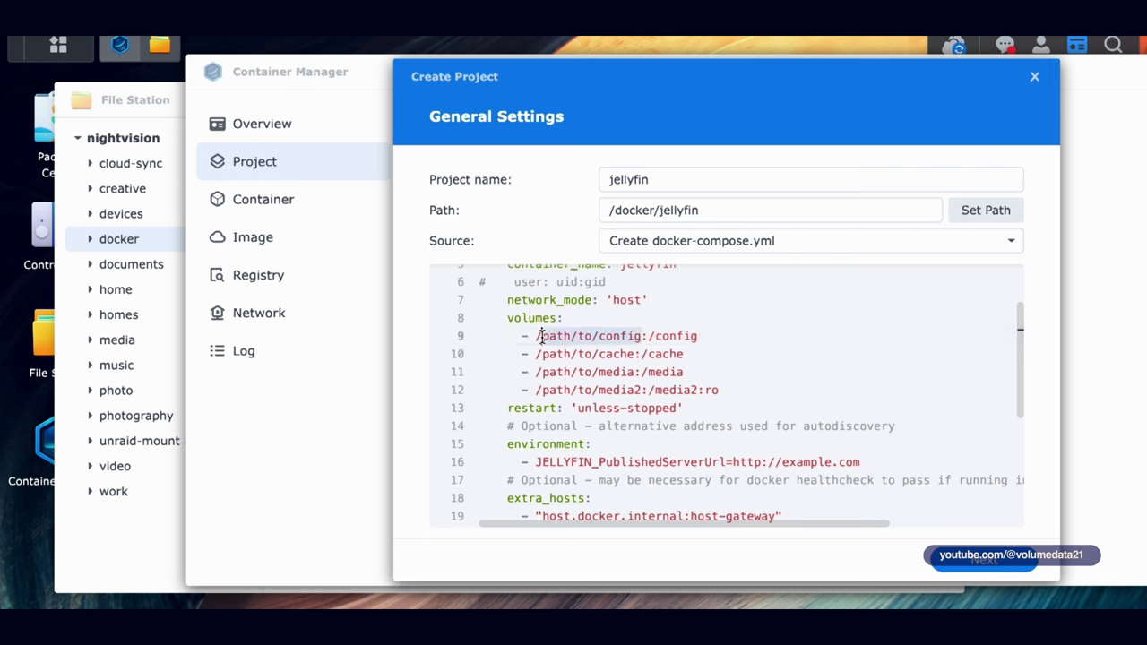
{"action": "left_click_drag", "start_coordinate": [641, 336], "coordinate": [708, 336]}
{"action": "left_click", "coordinate": [652, 335]}
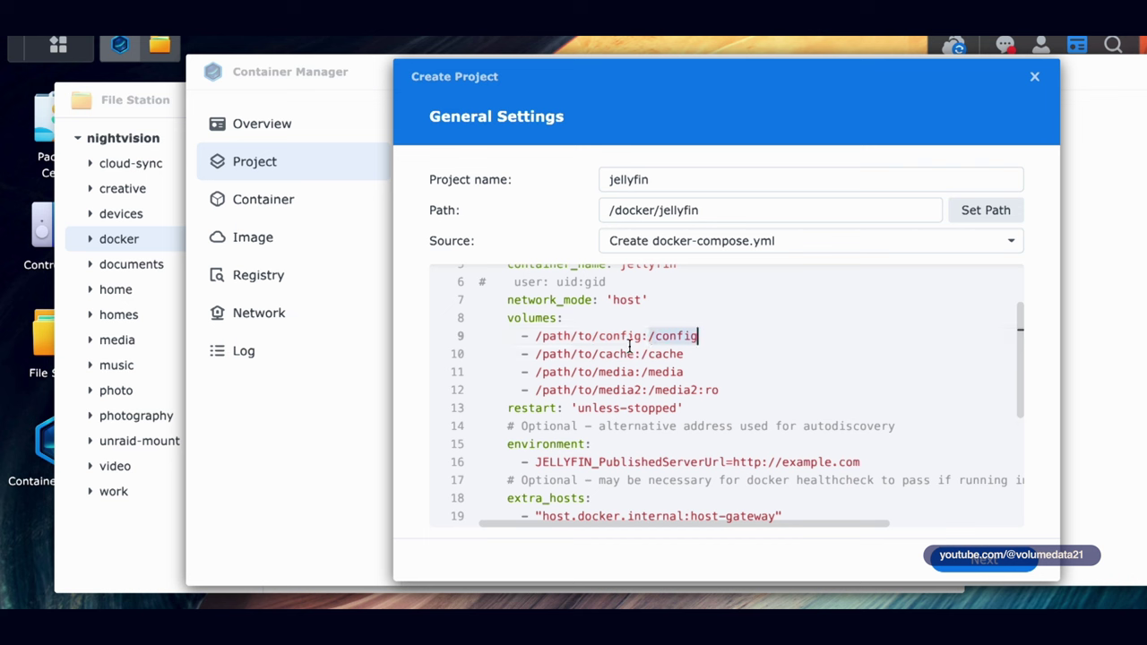
{"action": "double_click", "coordinate": [660, 335]}
{"action": "mouse_move", "coordinate": [644, 335]}
{"action": "left_mouse_down"}
{"action": "mouse_move", "coordinate": [698, 336]}
{"action": "mouse_move", "coordinate": [675, 342]}
{"action": "mouse_move", "coordinate": [696, 350]}
{"action": "mouse_move", "coordinate": [641, 335]}
{"action": "left_mouse_up"}
{"action": "left_click", "coordinate": [648, 321]}
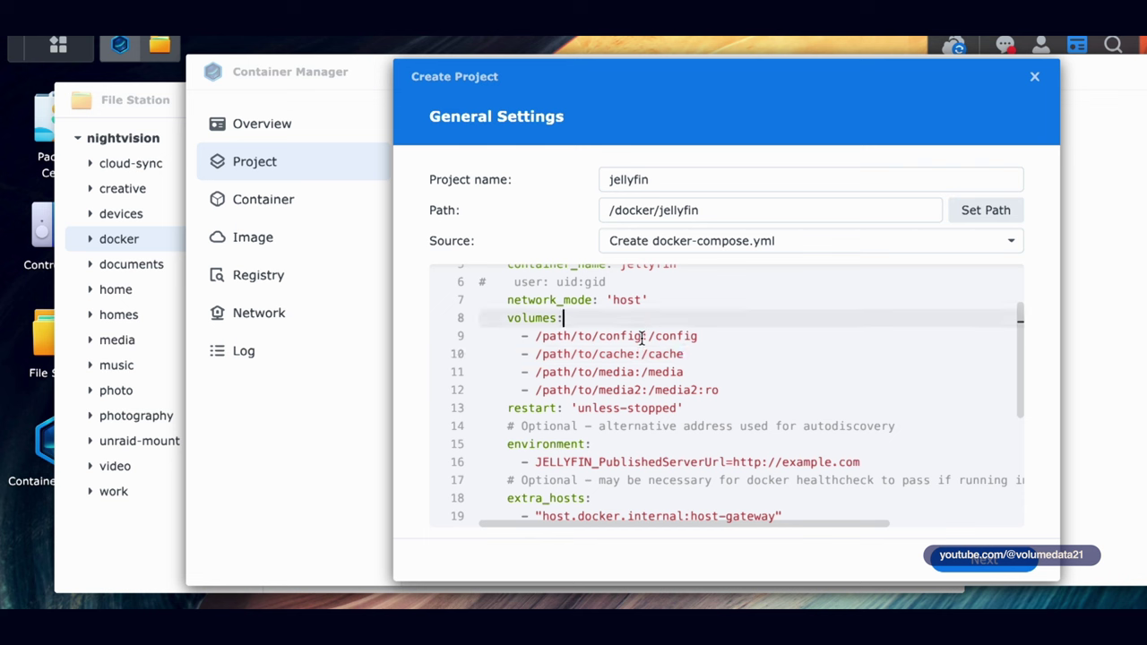
{"action": "left_click_drag", "start_coordinate": [641, 337], "coordinate": [535, 335]}
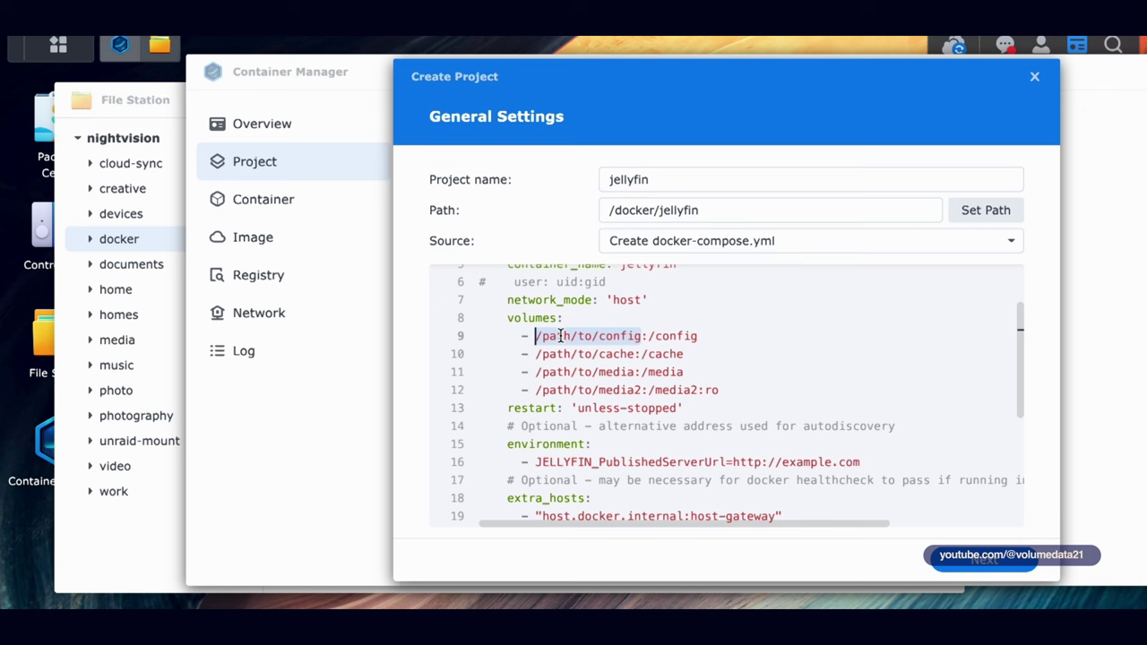
Create a cache subfolder inside docker/jellyfin in File Station.
{"action": "left_click", "coordinate": [123, 101]}
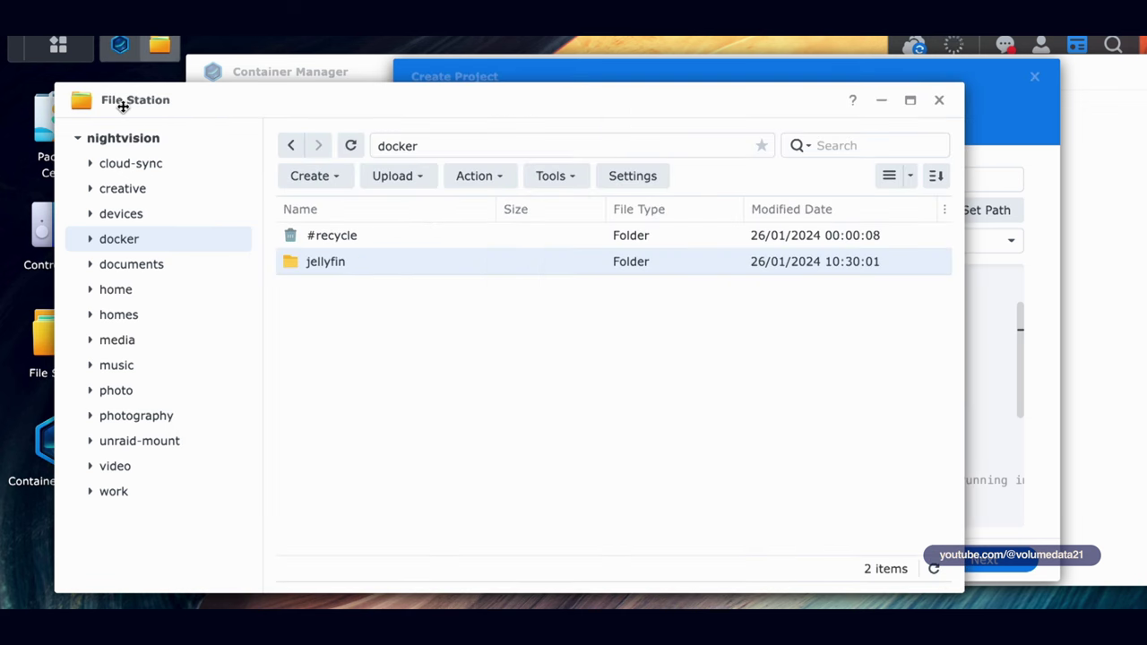
{"action": "double_click", "coordinate": [340, 265]}
{"action": "right_click", "coordinate": [341, 266]}
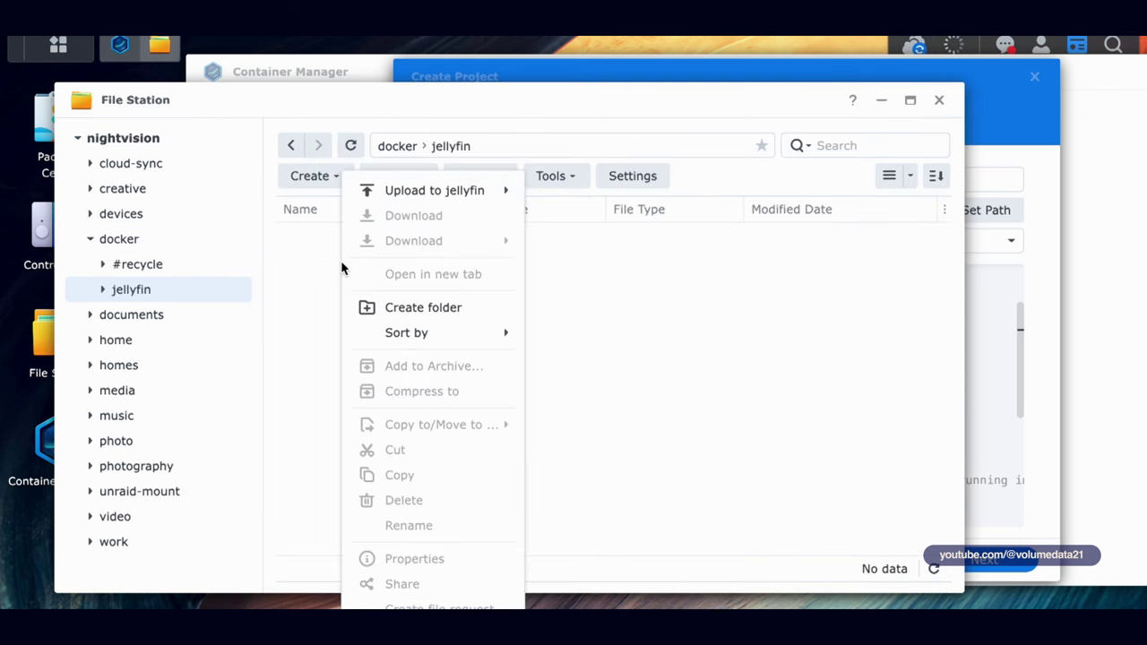
{"action": "left_click", "coordinate": [400, 308]}
{"action": "type", "text": "cache"}
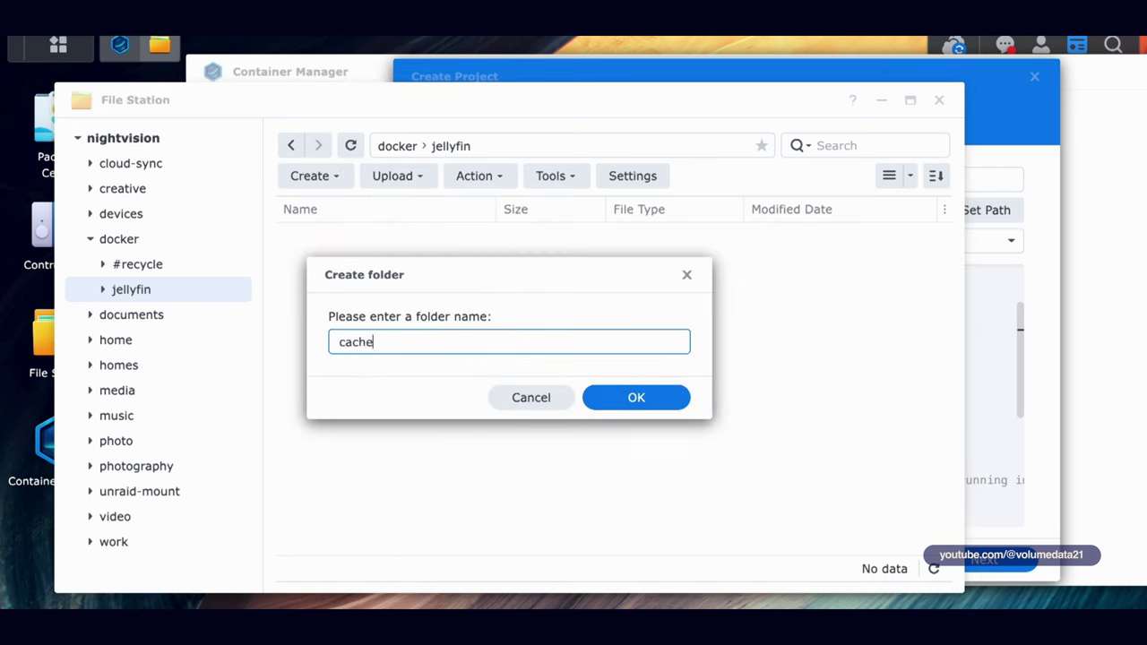
{"action": "key", "text": "Return"}
{"action": "right_click", "coordinate": [398, 301]}
{"action": "left_click", "coordinate": [428, 319]}
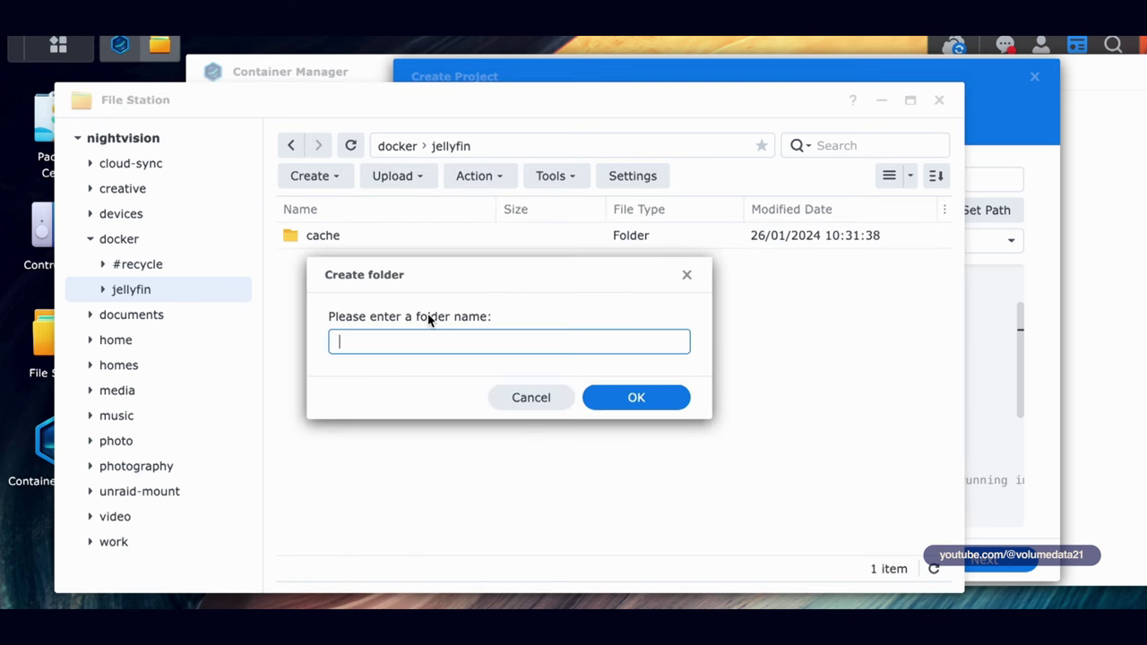
Create a config folder beside cache and check its full location in Properties.
{"action": "type", "text": "config"}
{"action": "key", "text": "Return"}
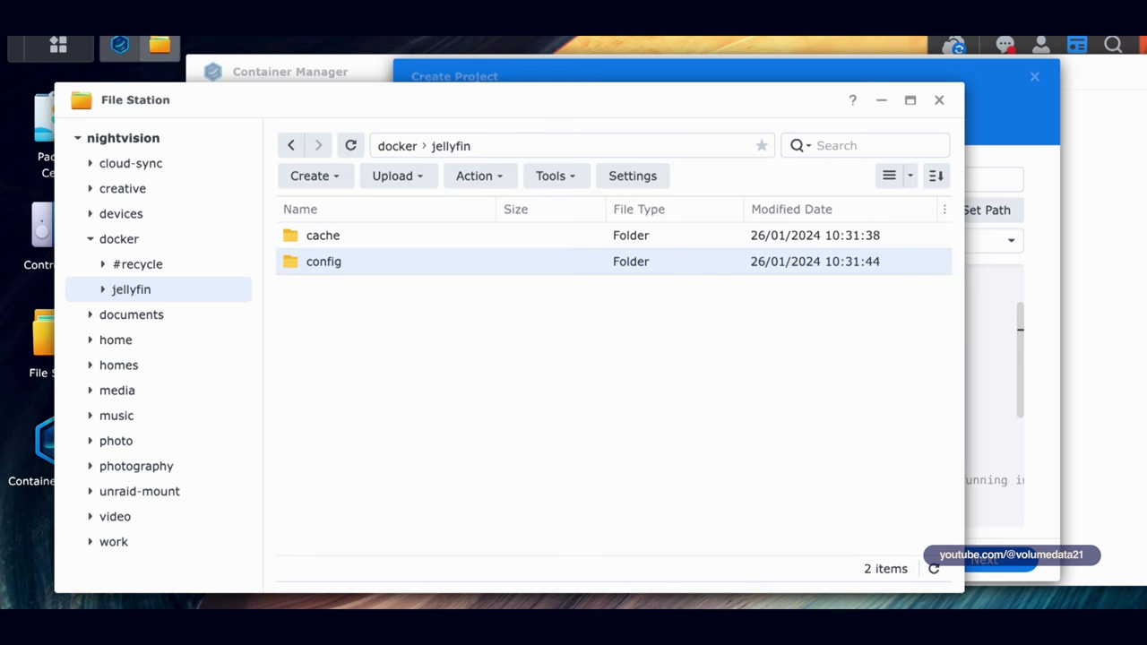
{"action": "right_click", "coordinate": [356, 264]}
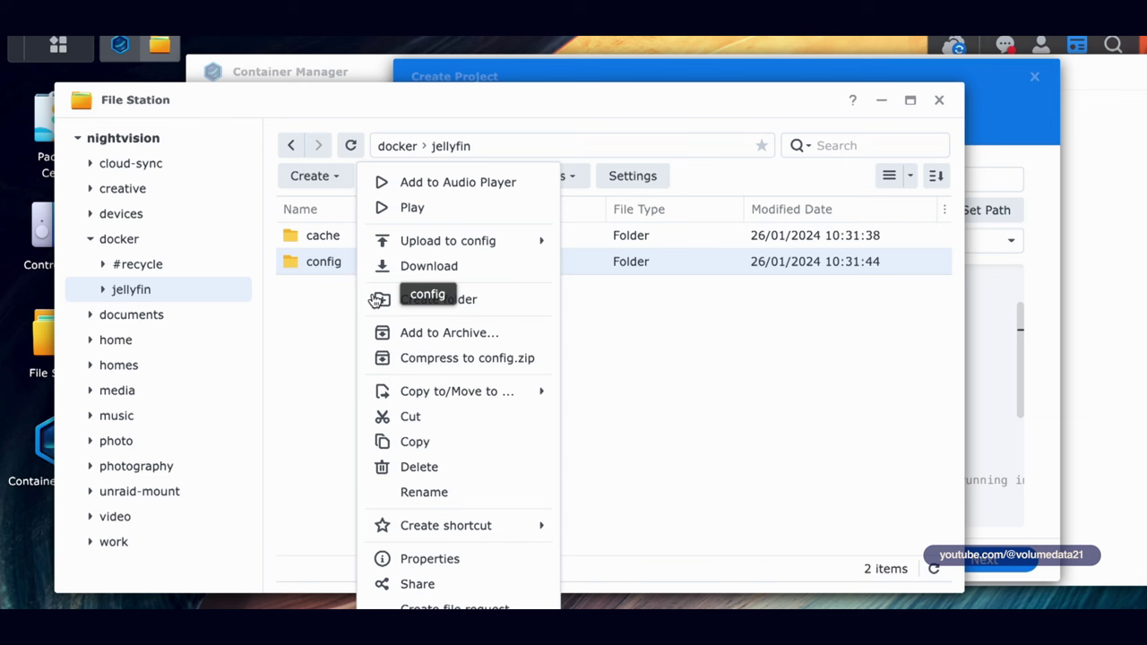
{"action": "left_click", "coordinate": [472, 557]}
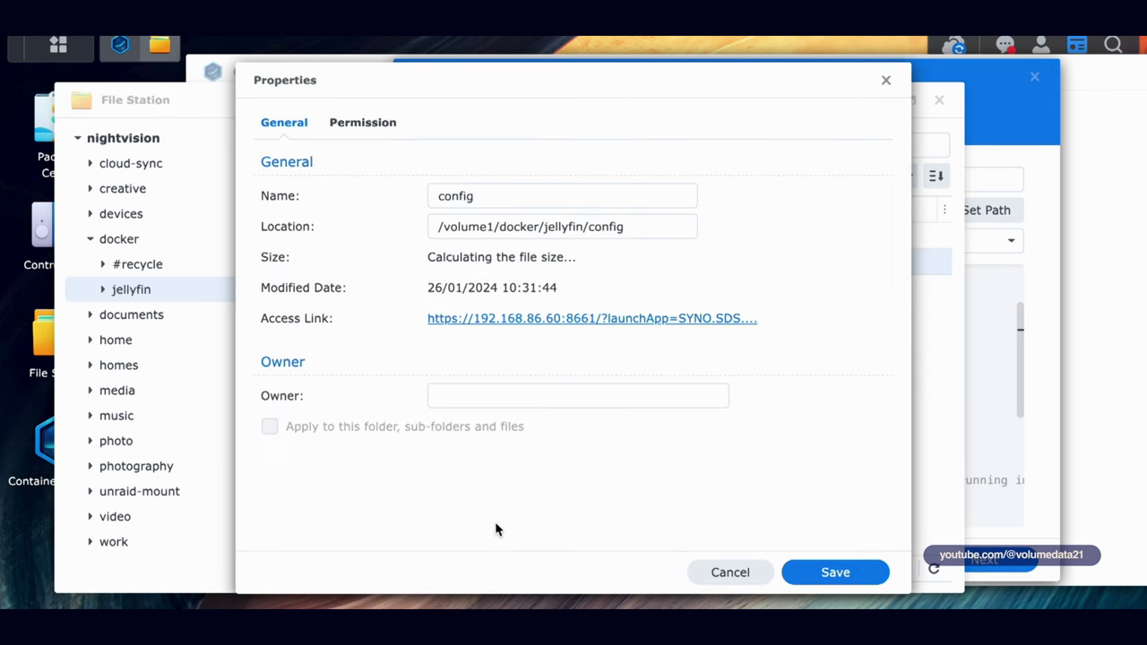
{"action": "triple_click", "coordinate": [574, 224]}
{"action": "key", "text": "ctrl+c"}
{"action": "left_click", "coordinate": [730, 572]}
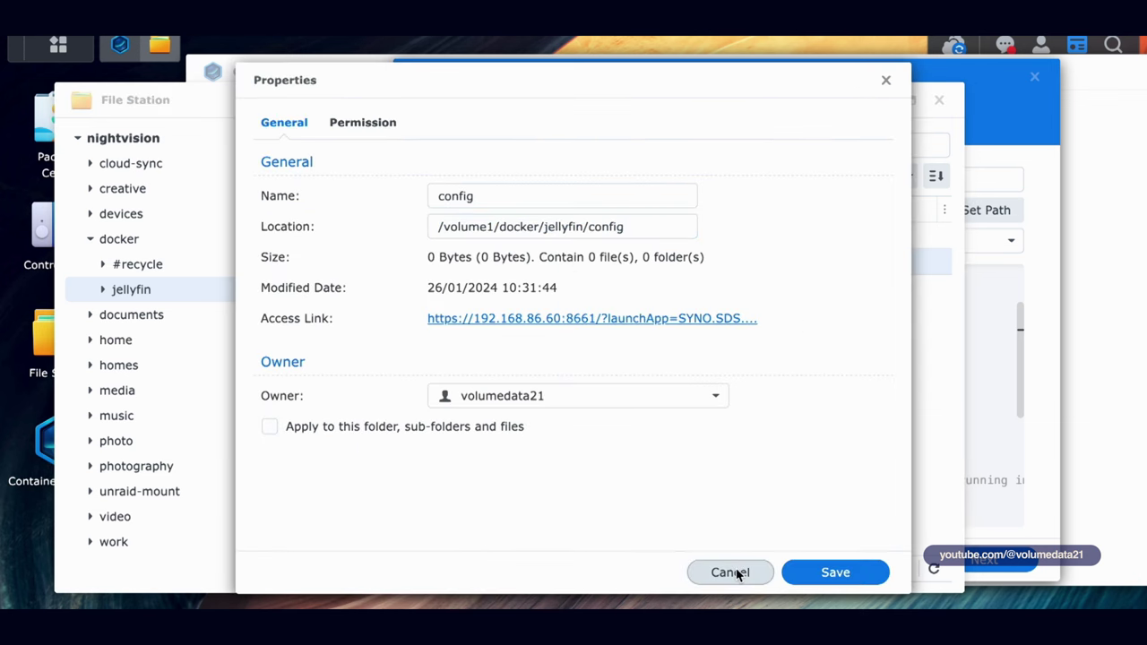
Change the compose config volume from /path/to/config to ./config:/config.
{"action": "left_click", "coordinate": [991, 91]}
{"action": "left_click", "coordinate": [657, 337]}
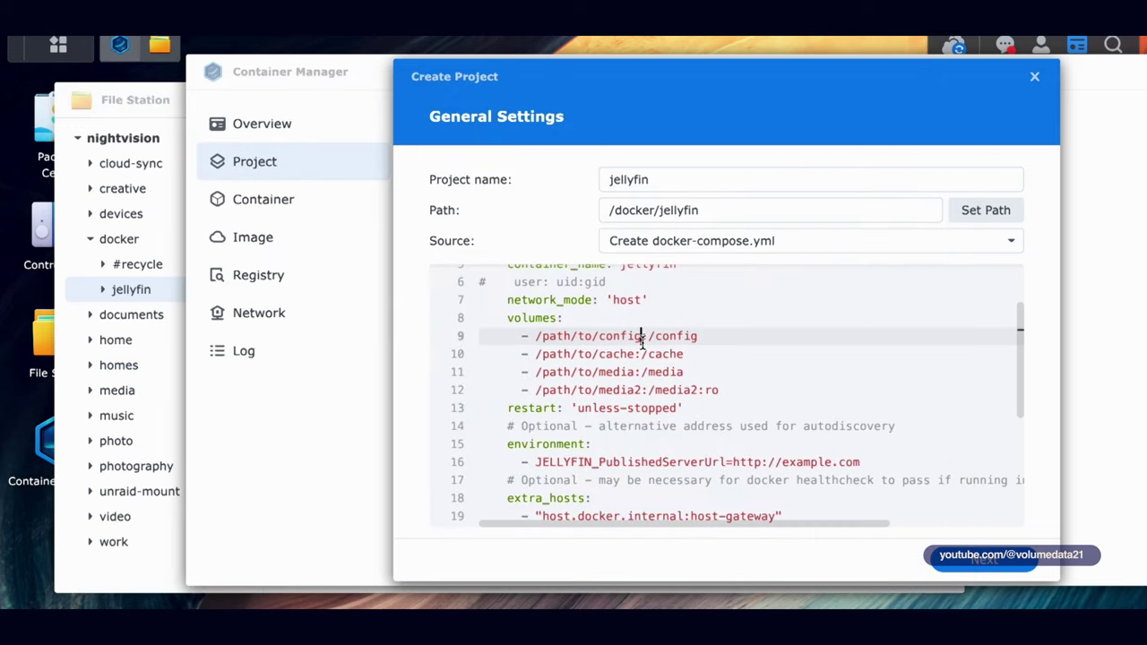
{"action": "key", "text": "ctrl+v"}
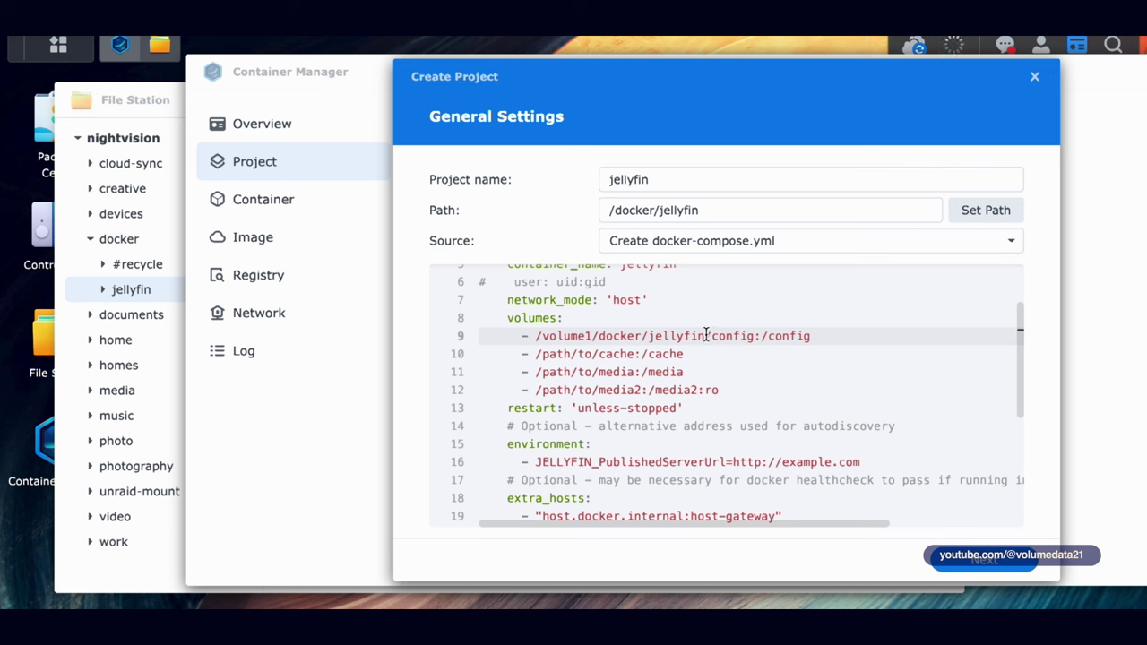
{"action": "left_click_drag", "start_coordinate": [704, 337], "coordinate": [536, 337]}
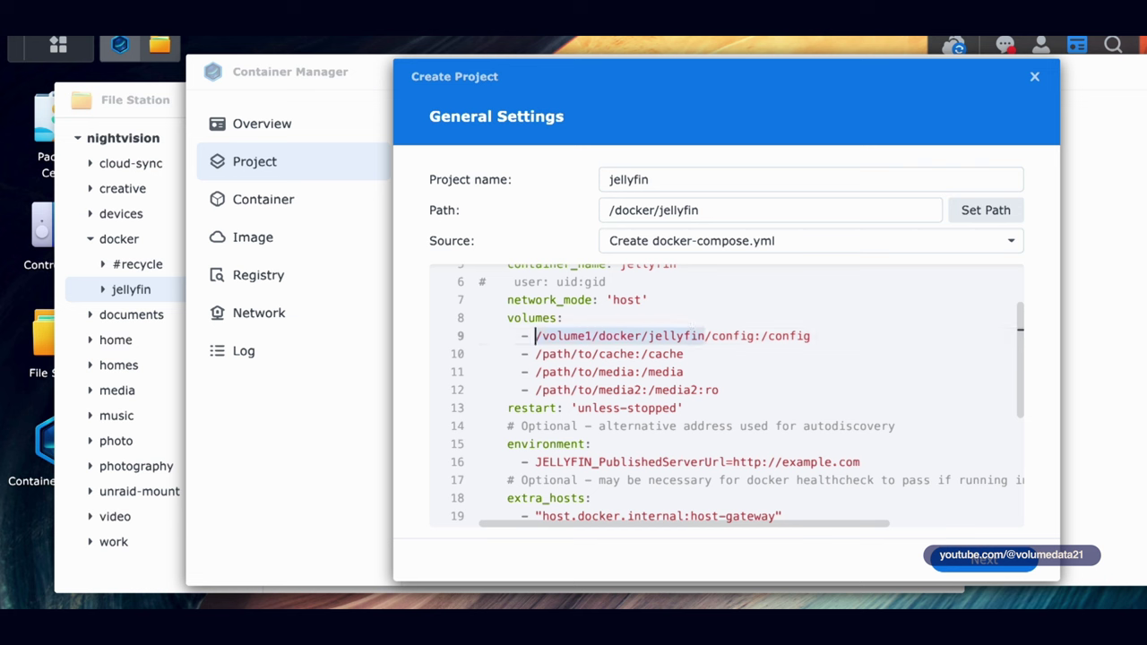
{"action": "type", "text": "."}
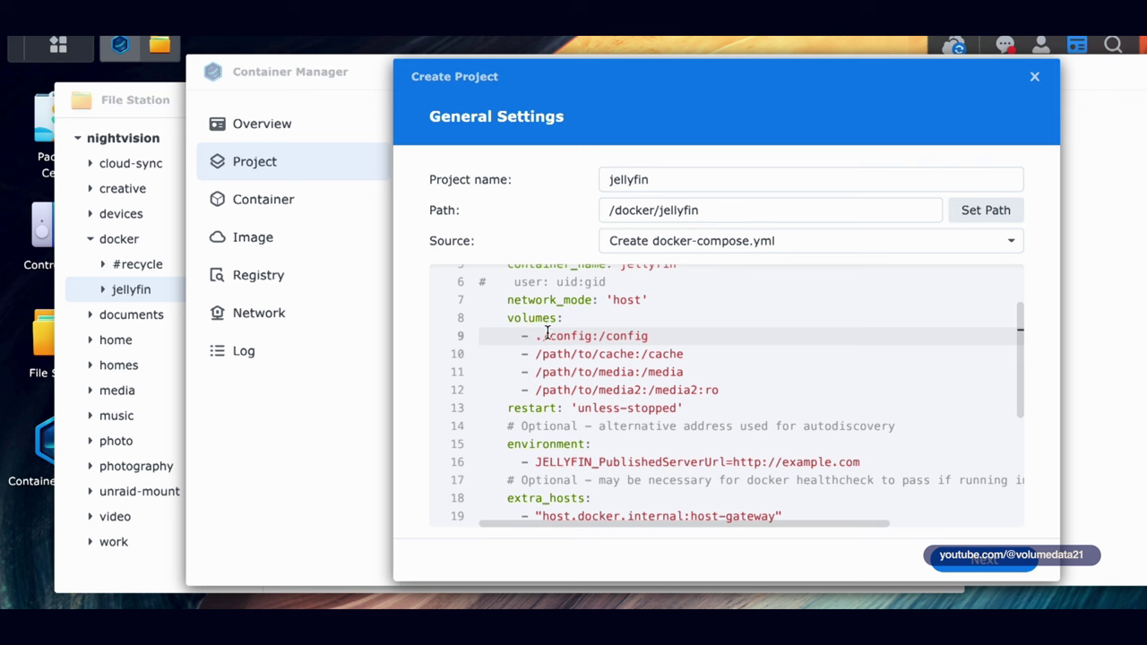
{"action": "left_click_drag", "start_coordinate": [541, 336], "coordinate": [536, 336]}
{"action": "key", "text": "BackSpace"}
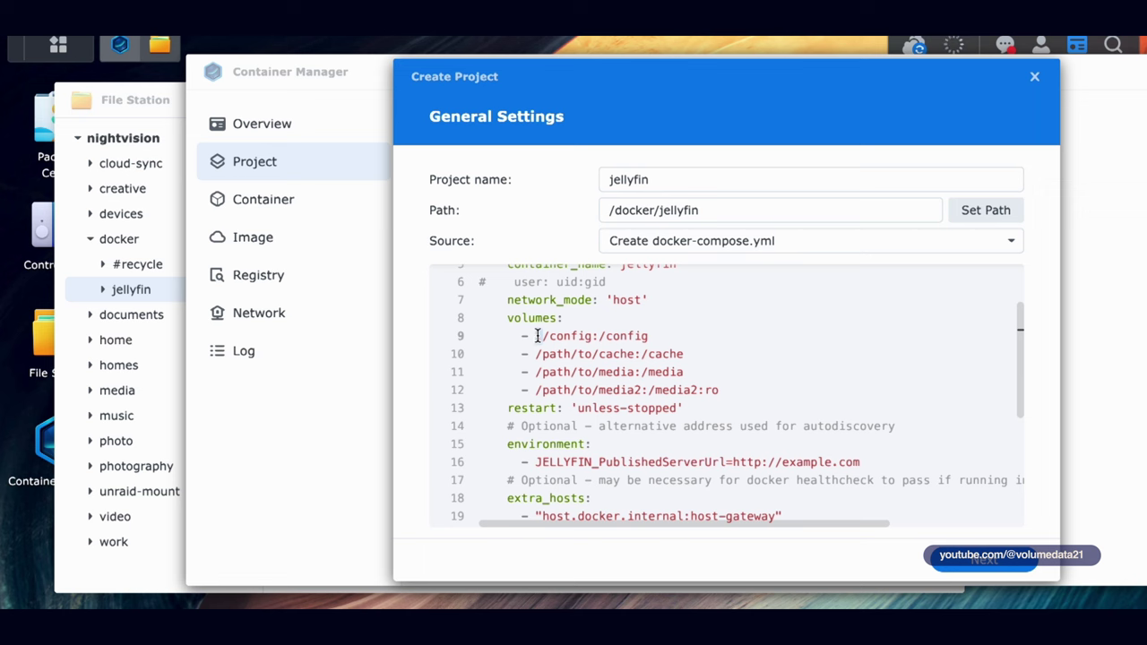
{"action": "type", "text": "."}
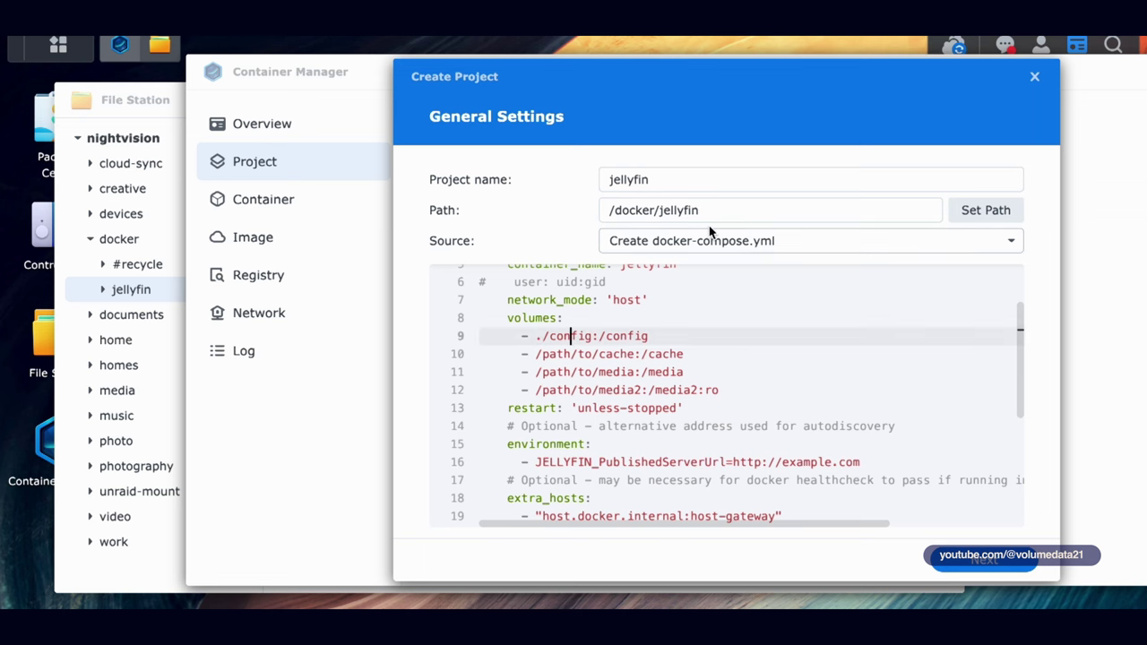
{"action": "left_click", "coordinate": [160, 45]}
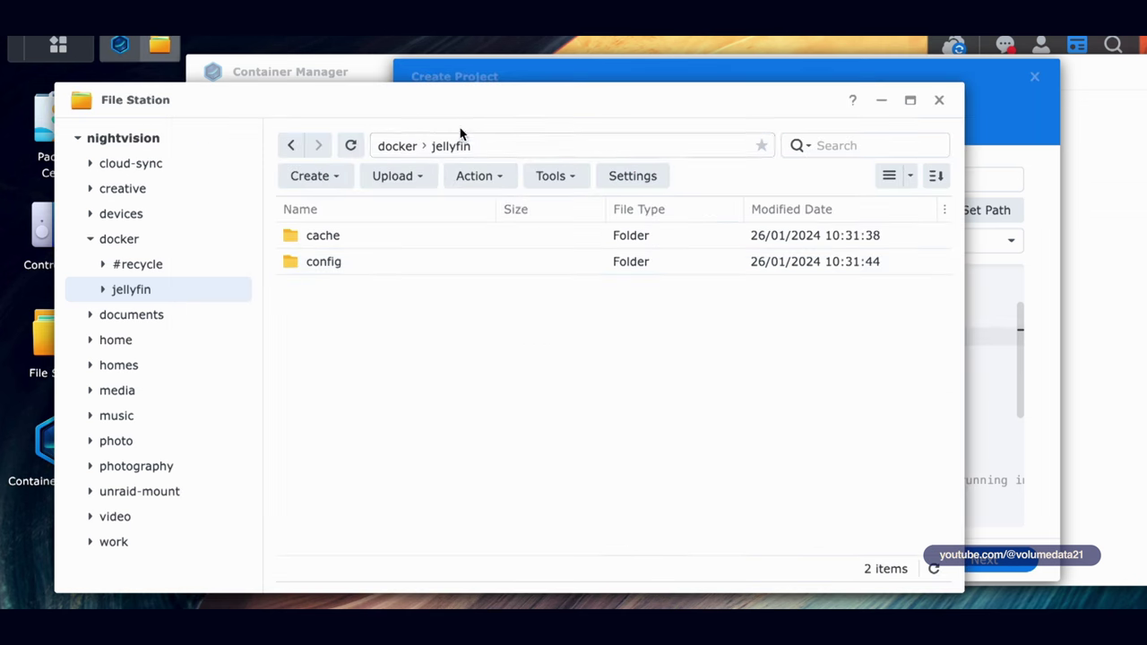
Change the compose cache volume to ./cache:/cache.
{"action": "left_click", "coordinate": [1073, 315]}
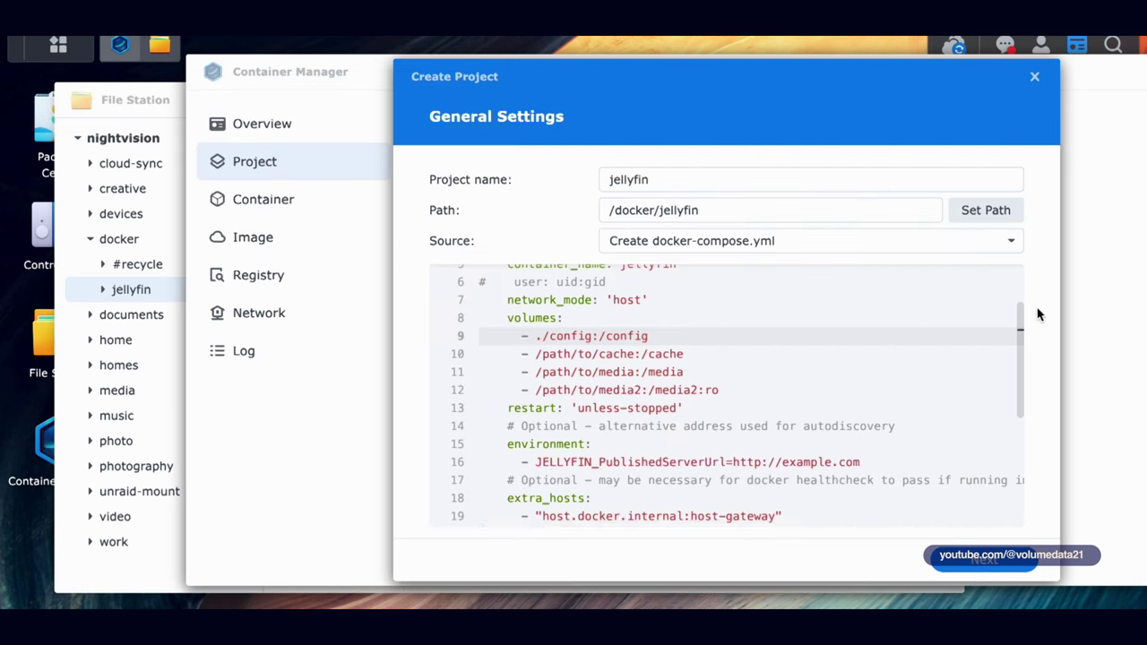
{"action": "left_click", "coordinate": [594, 354]}
{"action": "left_click_drag", "start_coordinate": [594, 354], "coordinate": [536, 354]}
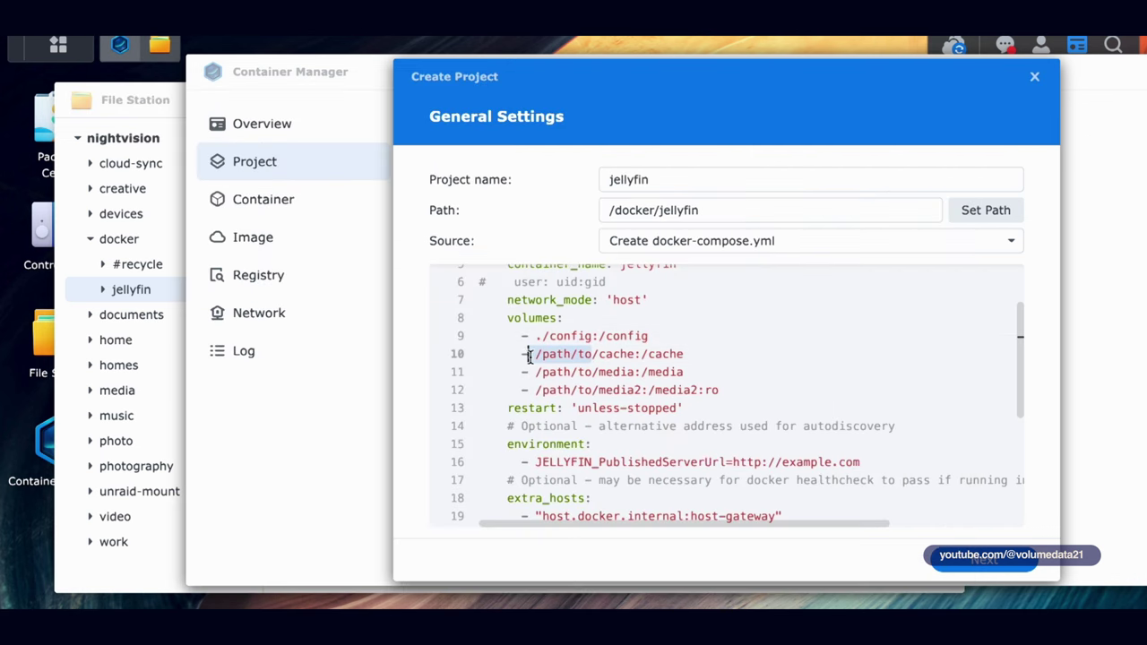
{"action": "type", "text": "."}
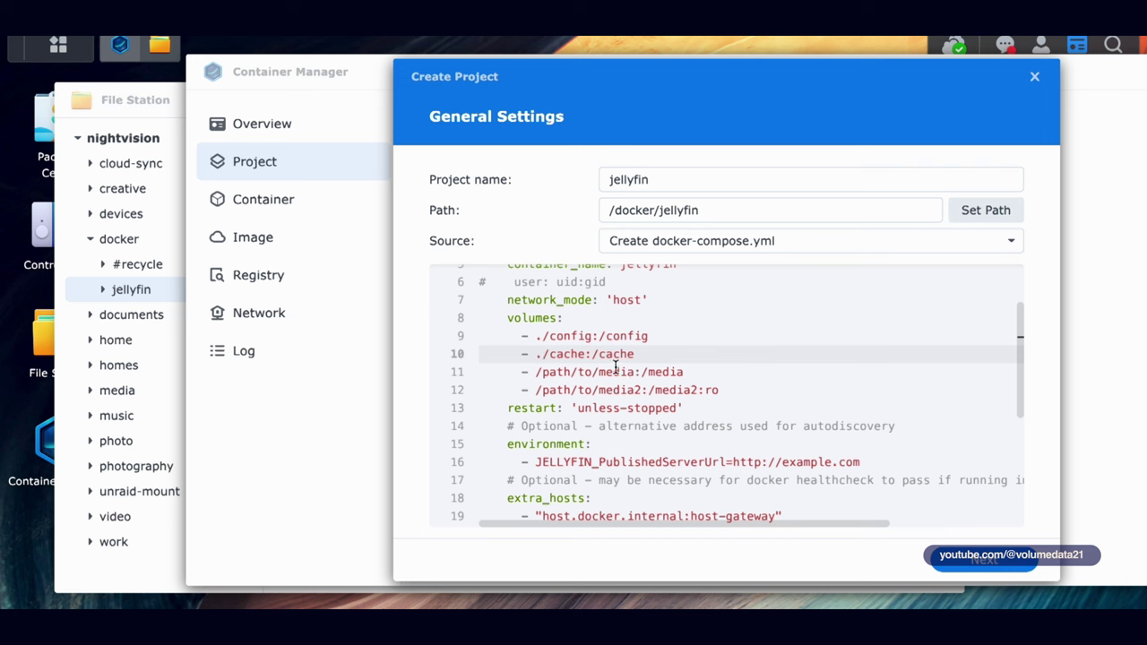
Select the two placeholder /path/to/media volume lines to mark them for editing.
{"action": "left_click", "coordinate": [631, 371]}
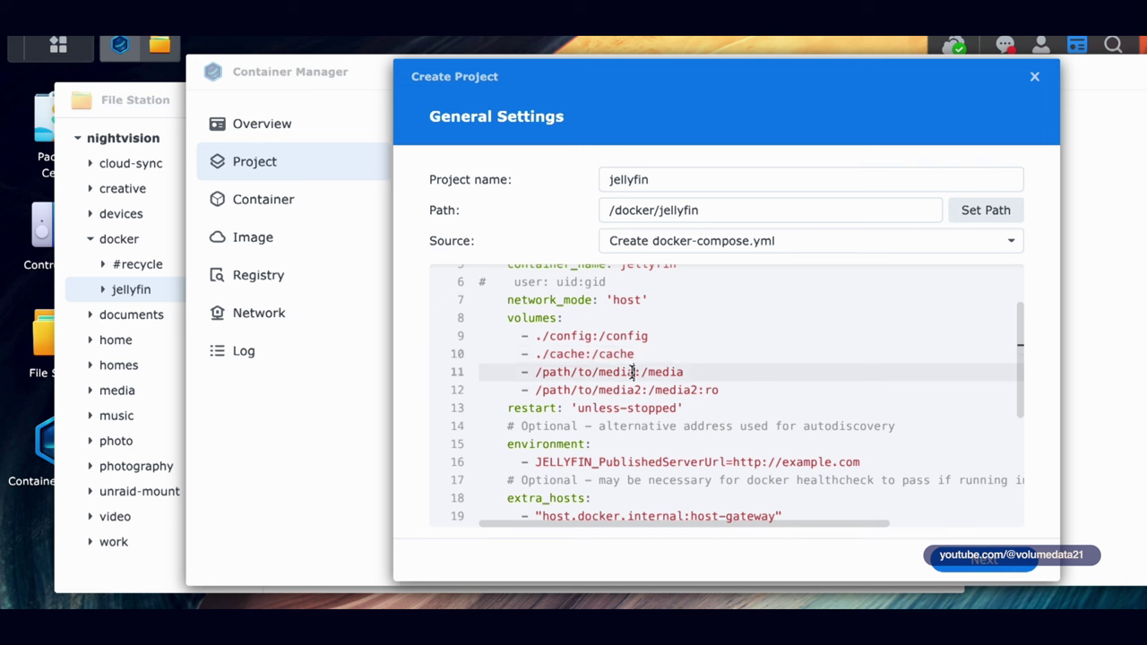
{"action": "left_click_drag", "start_coordinate": [631, 372], "coordinate": [536, 372]}
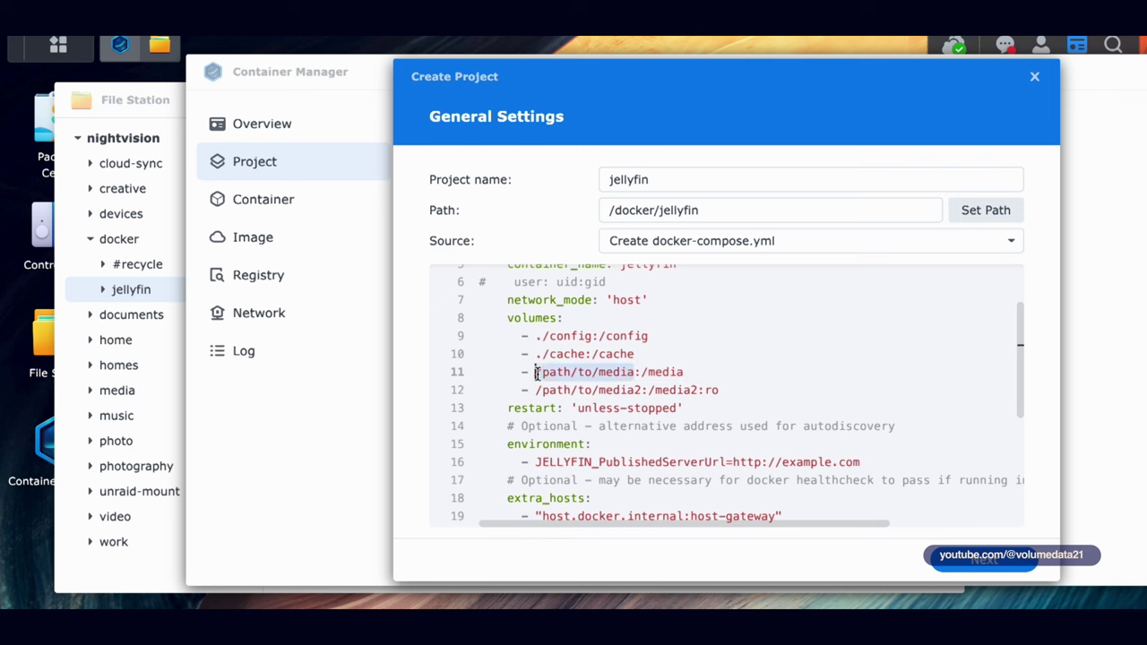
{"action": "left_click", "coordinate": [642, 372]}
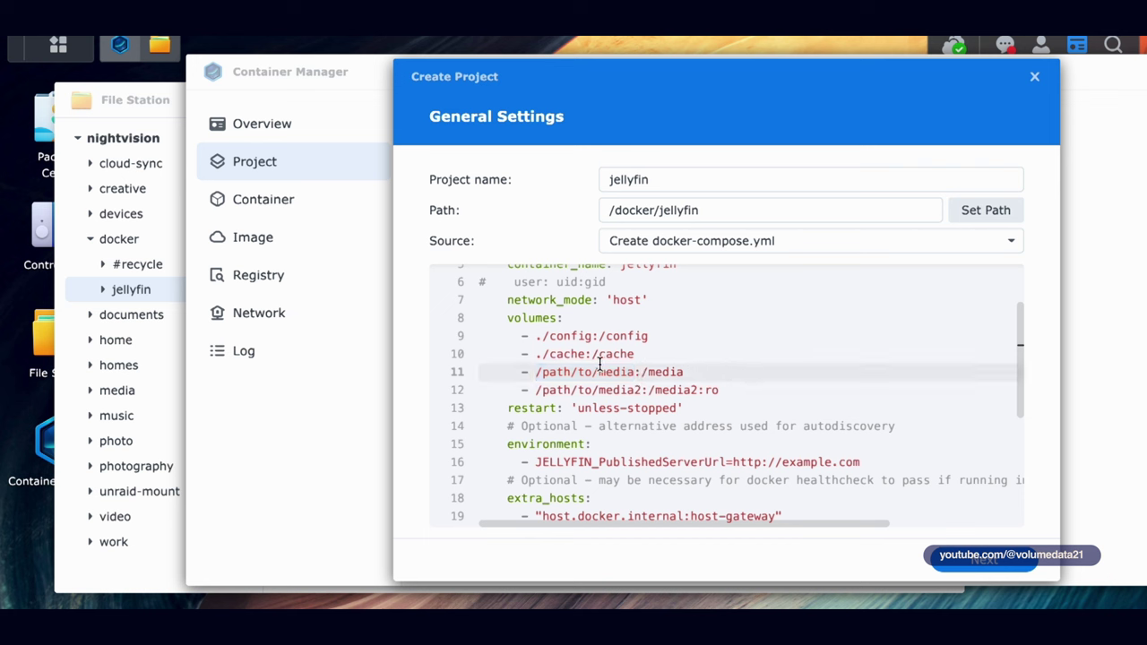
{"action": "left_click_drag", "start_coordinate": [528, 371], "coordinate": [735, 383]}
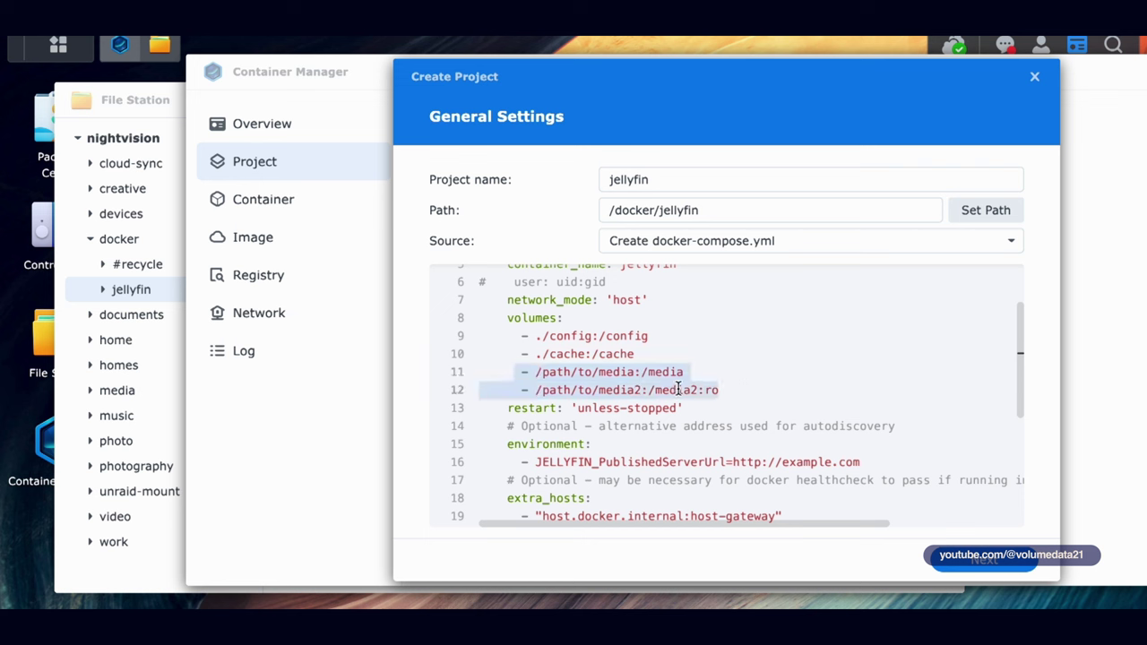
{"action": "left_click", "coordinate": [716, 370]}
{"action": "left_click", "coordinate": [729, 389]}
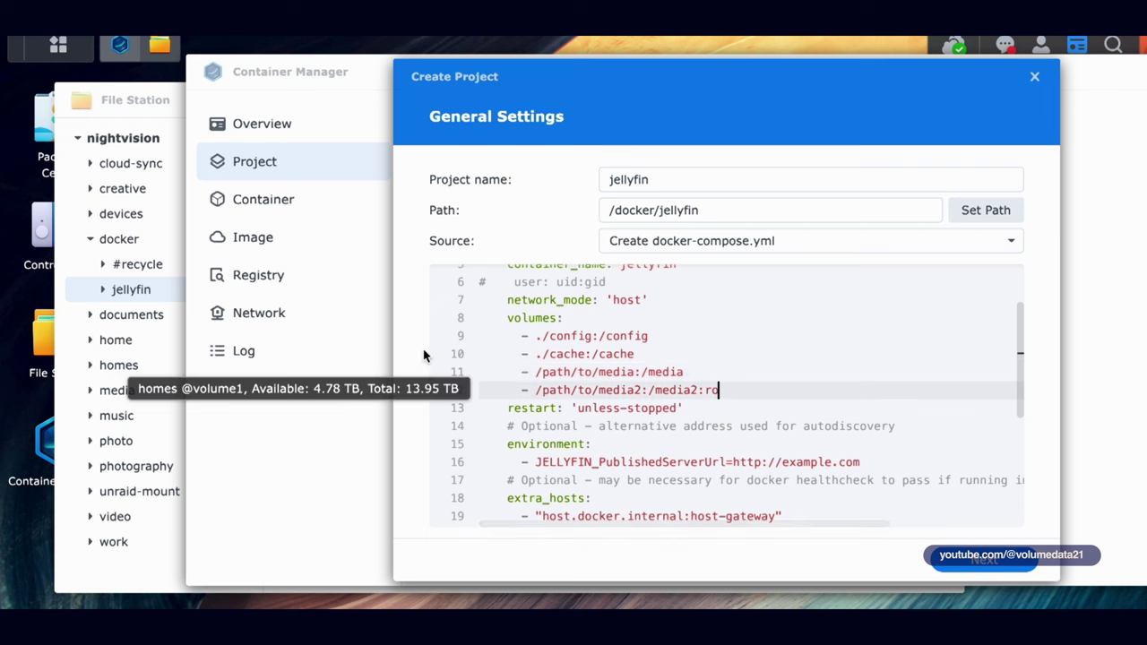
In File Station, browse into the video shared folder and its movies folder.
{"action": "left_click", "coordinate": [46, 336]}
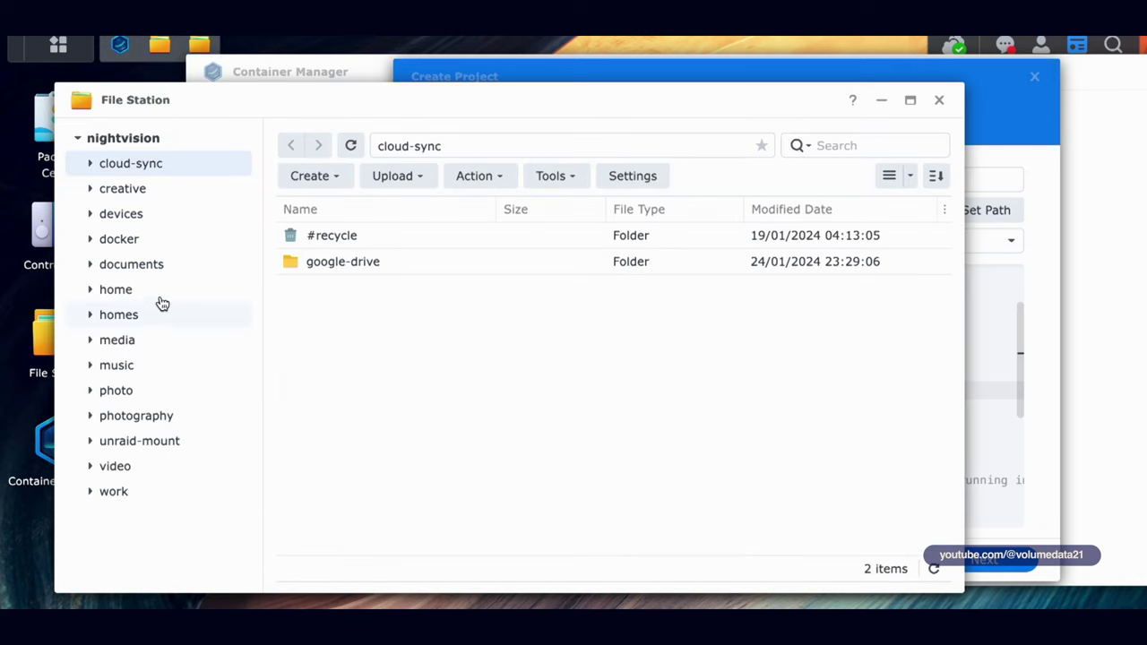
{"action": "left_click", "coordinate": [139, 466]}
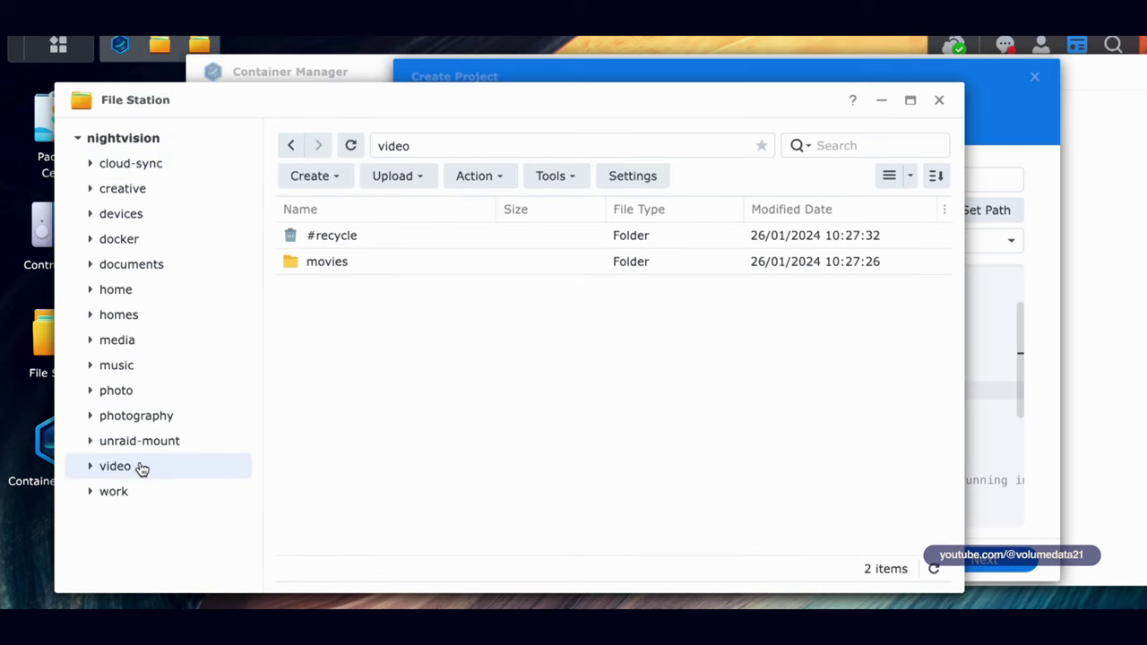
{"action": "double_click", "coordinate": [327, 261]}
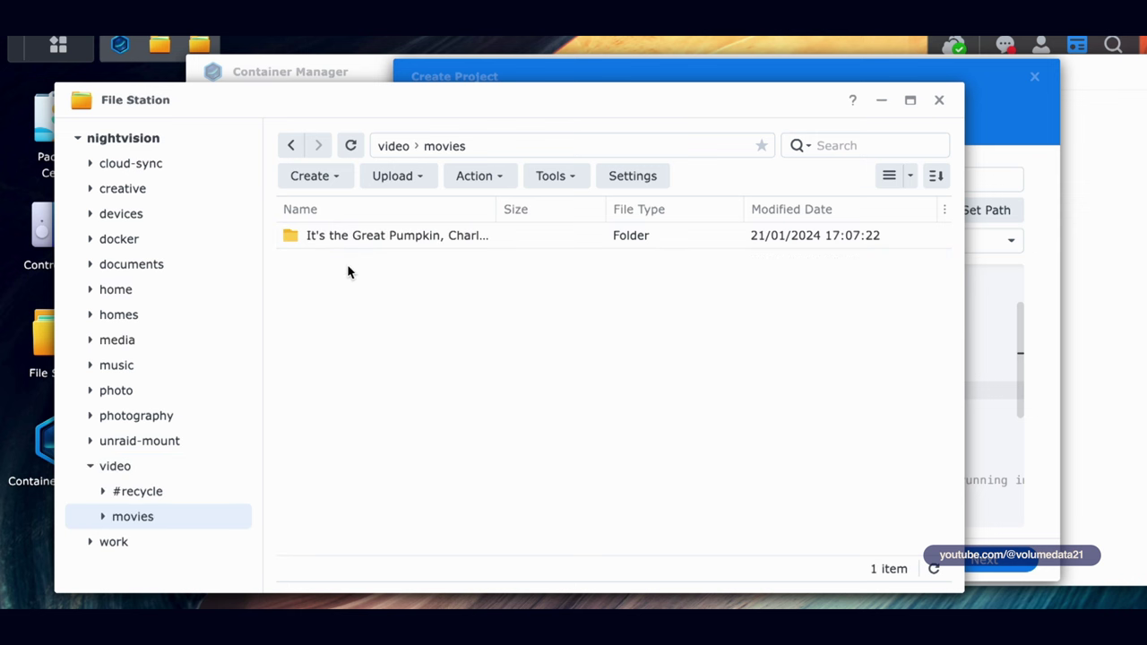
{"action": "left_click_drag", "start_coordinate": [515, 215], "coordinate": [581, 211]}
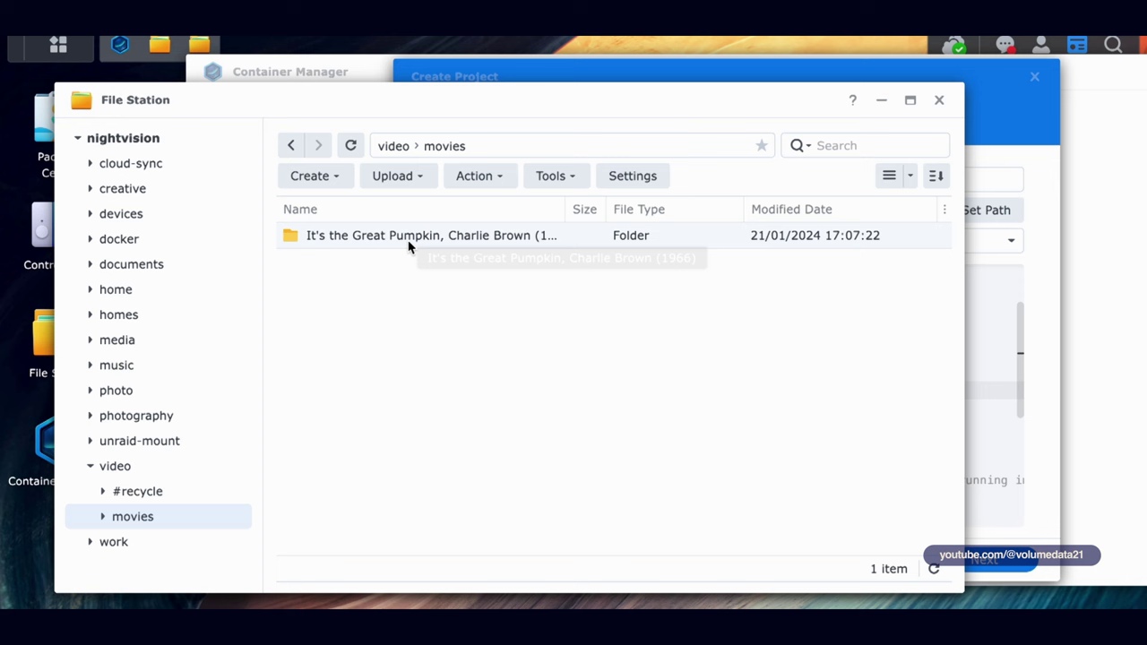
{"action": "left_click", "coordinate": [399, 148]}
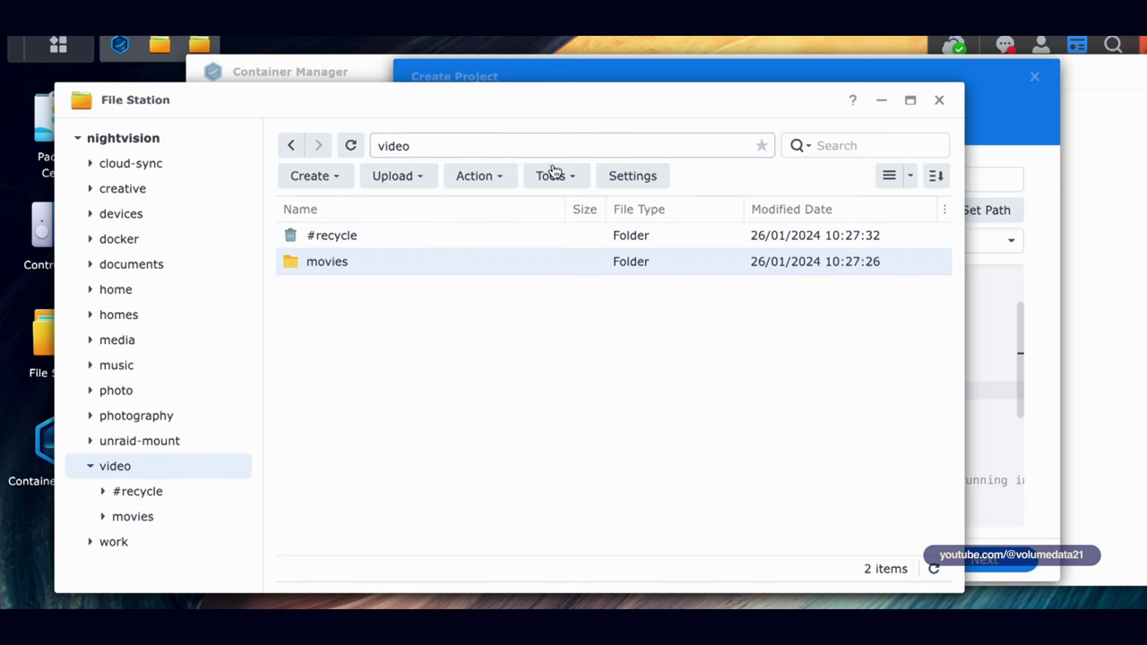
Copy the movies folder's location /volume1/video/movies from its Properties and return to the jellyfin project.
{"action": "right_click", "coordinate": [328, 267]}
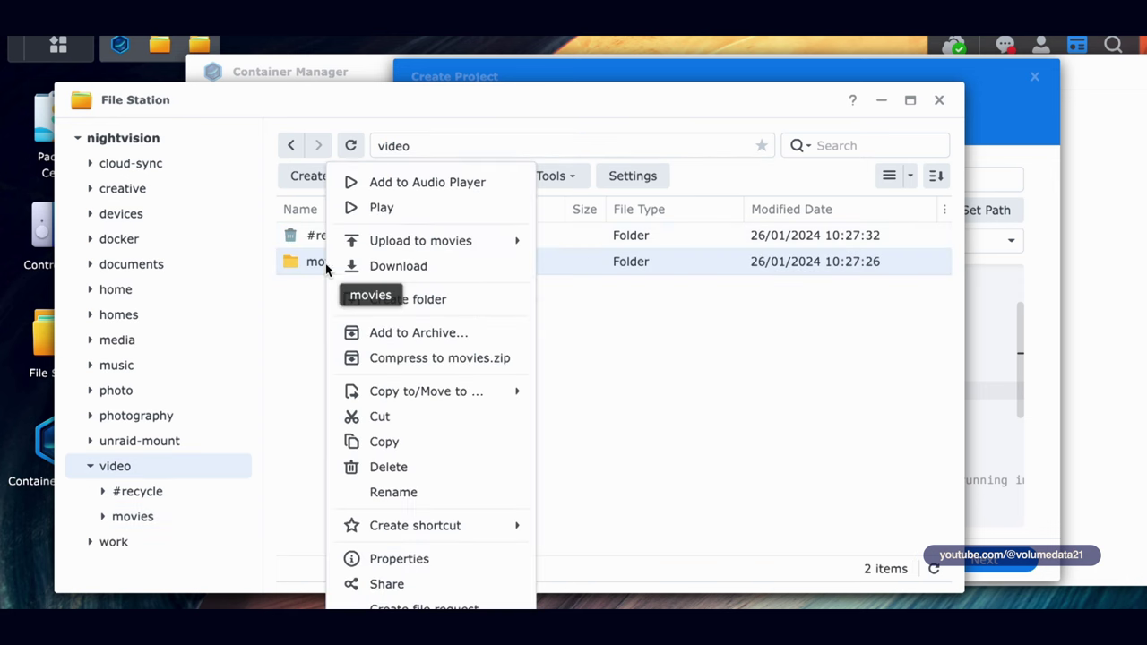
{"action": "left_click", "coordinate": [418, 559]}
{"action": "triple_click", "coordinate": [498, 224]}
{"action": "key", "text": "ctrl+c"}
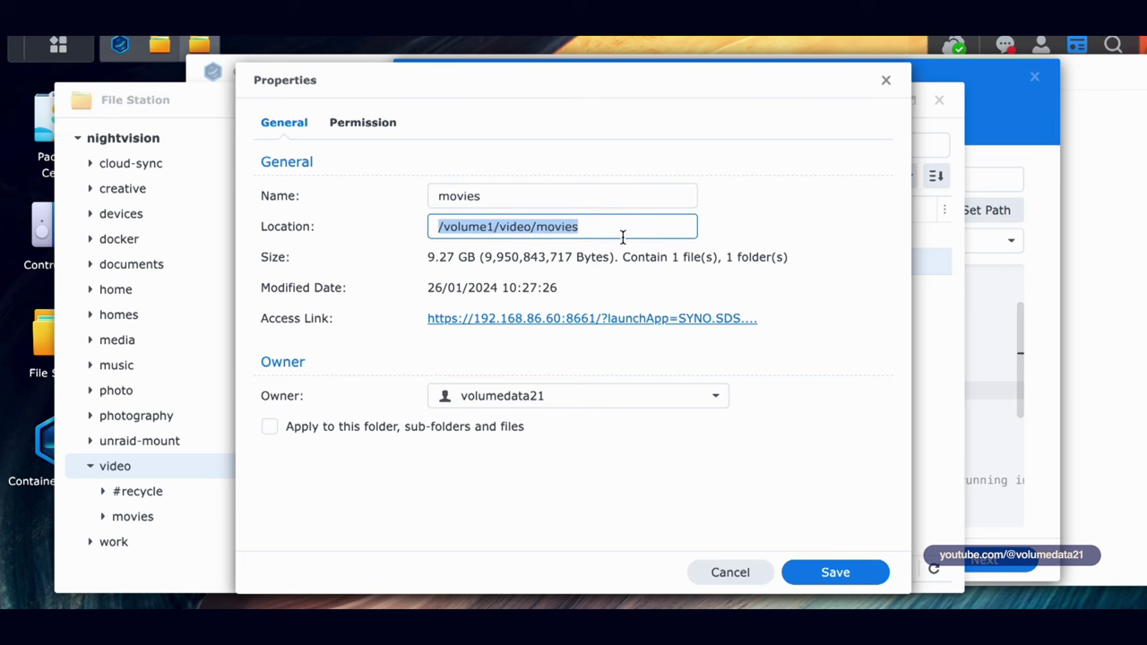
{"action": "left_click", "coordinate": [733, 570]}
{"action": "left_click", "coordinate": [923, 69]}
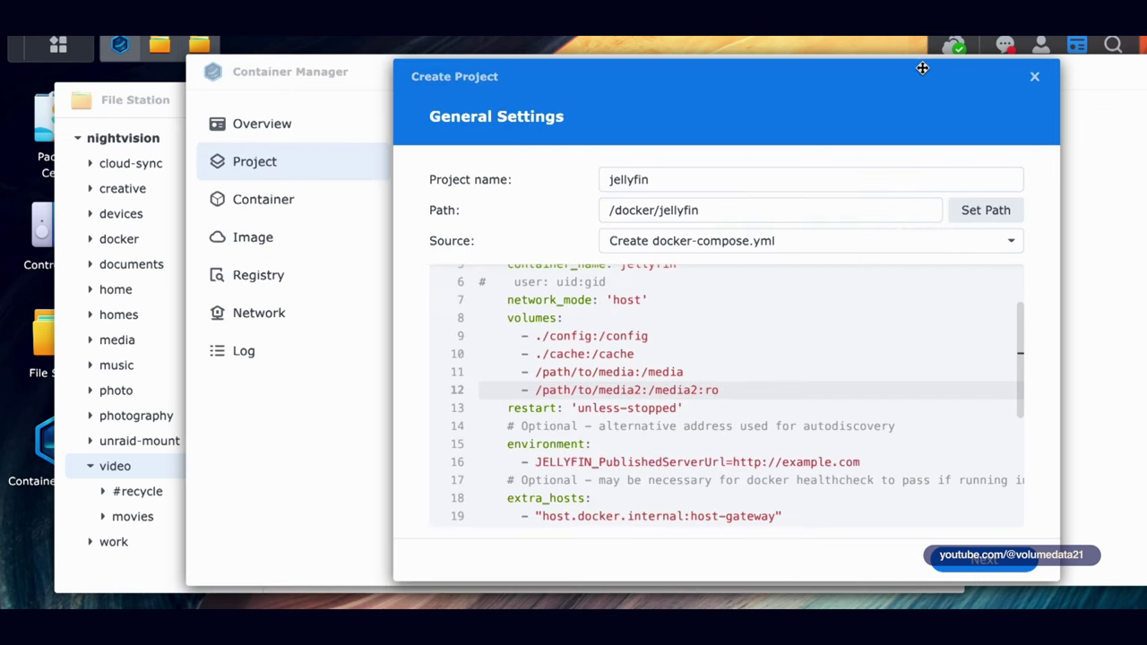
Replace line 11's placeholder mapping with /volume1/video/movies:/movies.
{"action": "left_click_drag", "start_coordinate": [538, 371], "coordinate": [634, 372]}
{"action": "key", "text": "ctrl+v"}
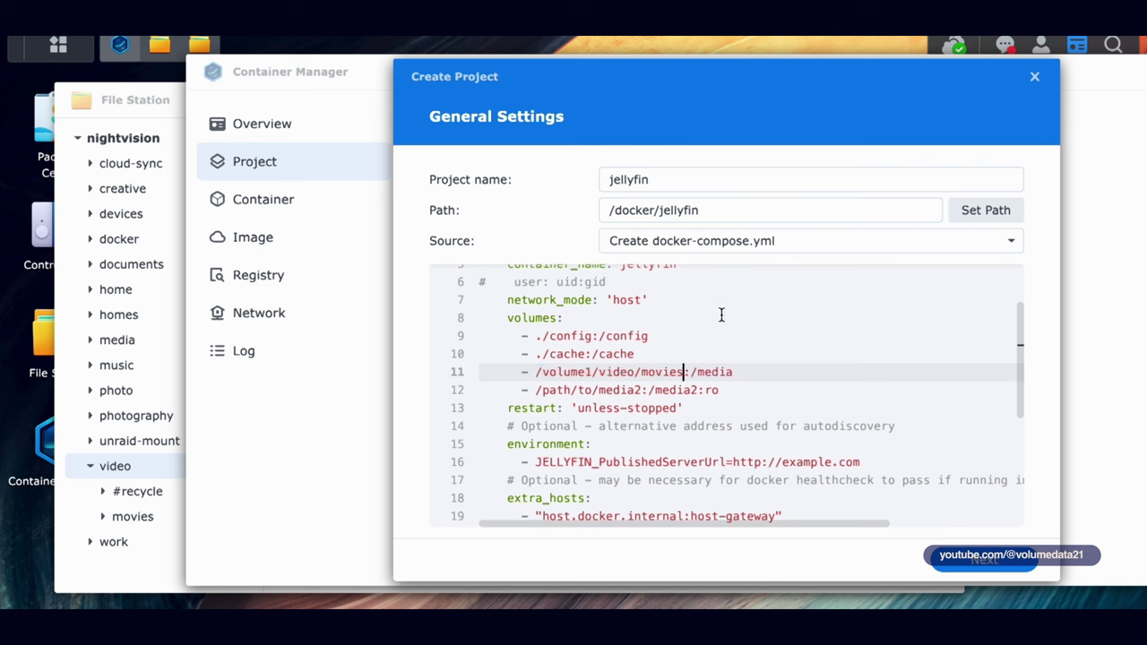
{"action": "double_click", "coordinate": [697, 373]}
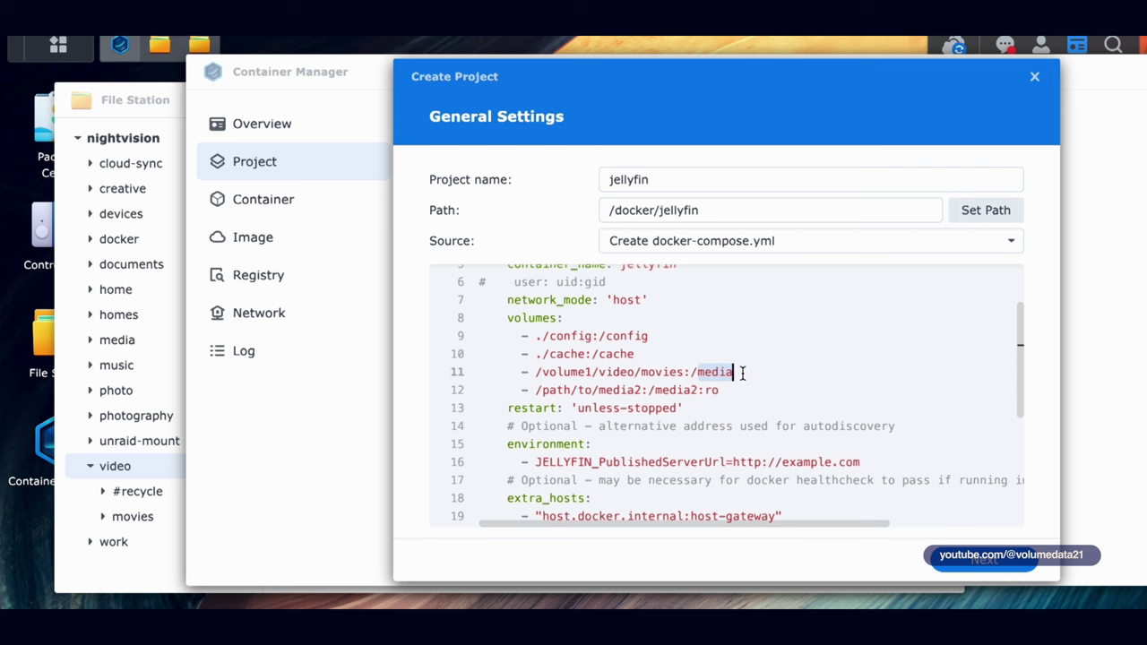
{"action": "type", "text": "movies"}
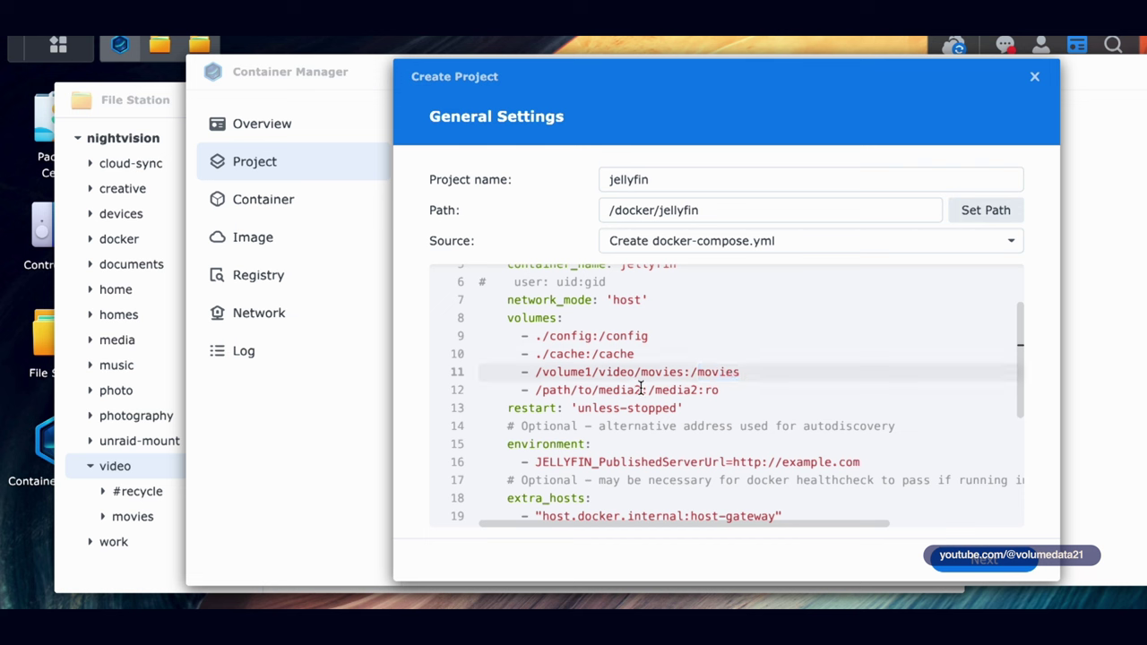
Set line 12's volume mapping to /volume1/video/tv:/tv:ro.
{"action": "left_click_drag", "start_coordinate": [641, 390], "coordinate": [545, 393]}
{"action": "type", "text": "volume1/video/movies"}
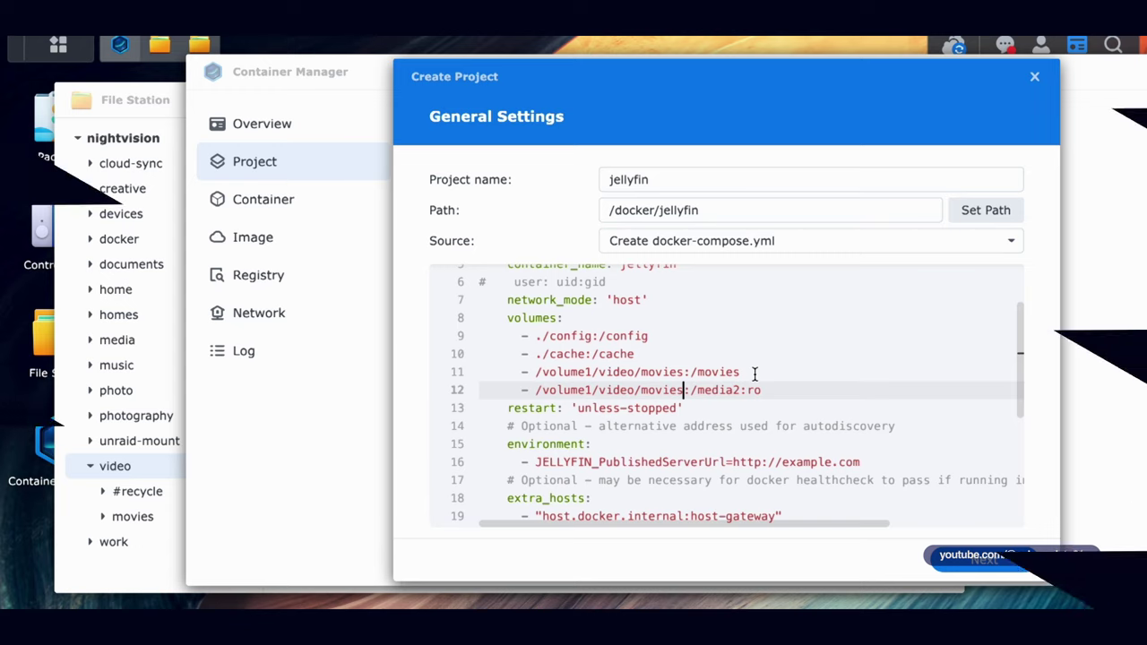
{"action": "key", "text": "BackSpace"}
{"action": "key", "text": "BackSpace"}
{"action": "key", "text": "BackSpace"}
{"action": "key", "text": "BackSpace"}
{"action": "key", "text": "BackSpace"}
{"action": "key", "text": "BackSpace"}
{"action": "type", "text": "tv"}
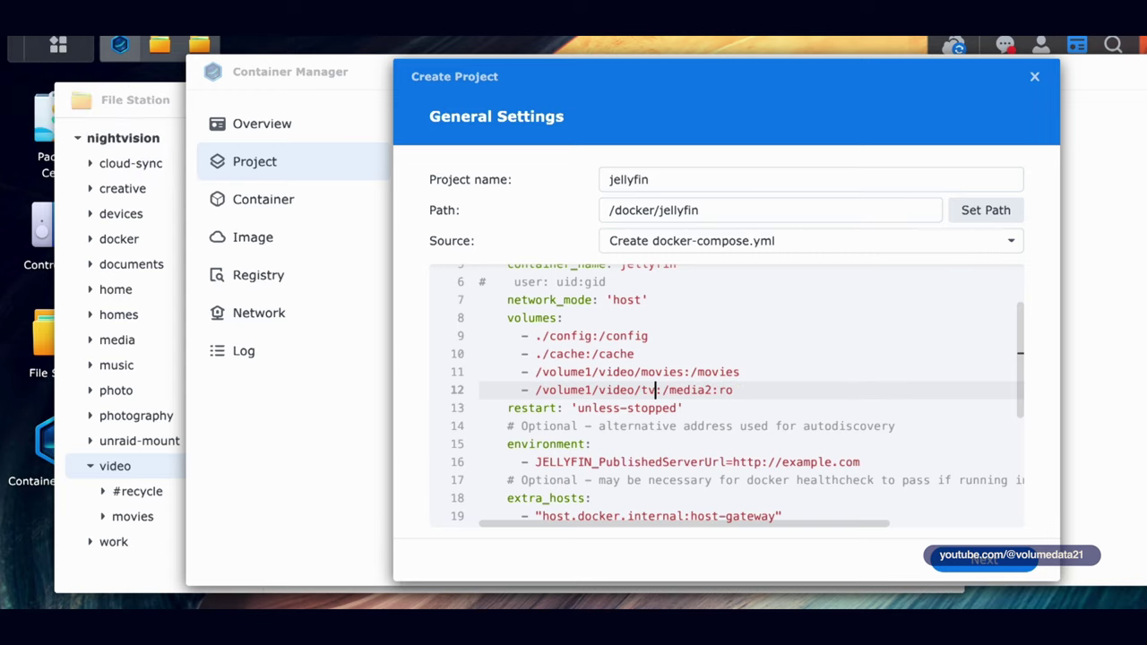
{"action": "key", "text": "Delete"}
{"action": "key", "text": "Delete"}
{"action": "key", "text": "Delete"}
{"action": "key", "text": "Delete"}
{"action": "key", "text": "Delete"}
{"action": "key", "text": "Delete"}
{"action": "type", "text": "tv"}
{"action": "key", "text": "ctrl+z"}
{"action": "key", "text": "ctrl+z"}
{"action": "left_click_drag", "start_coordinate": [669, 389], "coordinate": [733, 390]}
{"action": "key", "text": "Delete"}
{"action": "type", "text": "tv:ro"}
Append :ro to the movies mapping and review both read-only volume lines.
{"action": "key", "text": "Up"}
{"action": "key", "text": "Right"}
{"action": "key", "text": "Right"}
{"action": "key", "text": "Right"}
{"action": "key", "text": "Right"}
{"action": "key", "text": "Right"}
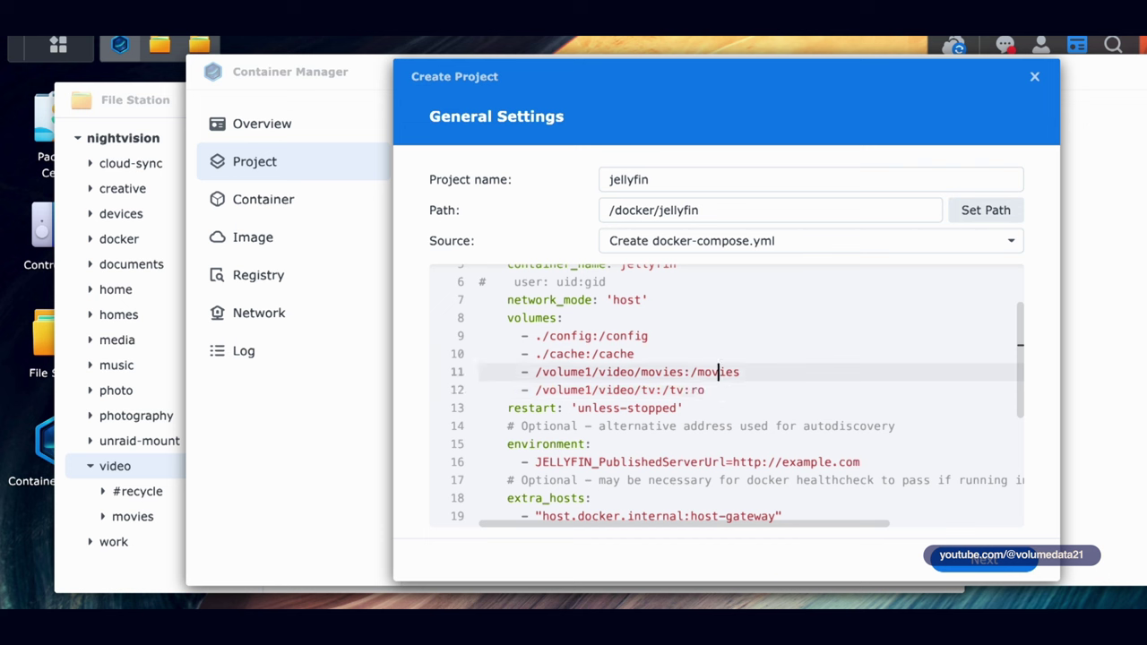
{"action": "type", "text": ":ro"}
{"action": "left_click", "coordinate": [681, 390]}
{"action": "left_click", "coordinate": [678, 370]}
{"action": "key", "text": "shift+Left"}
{"action": "key", "text": "shift+Left"}
{"action": "key", "text": "shift+Left"}
{"action": "key", "text": "shift+Left"}
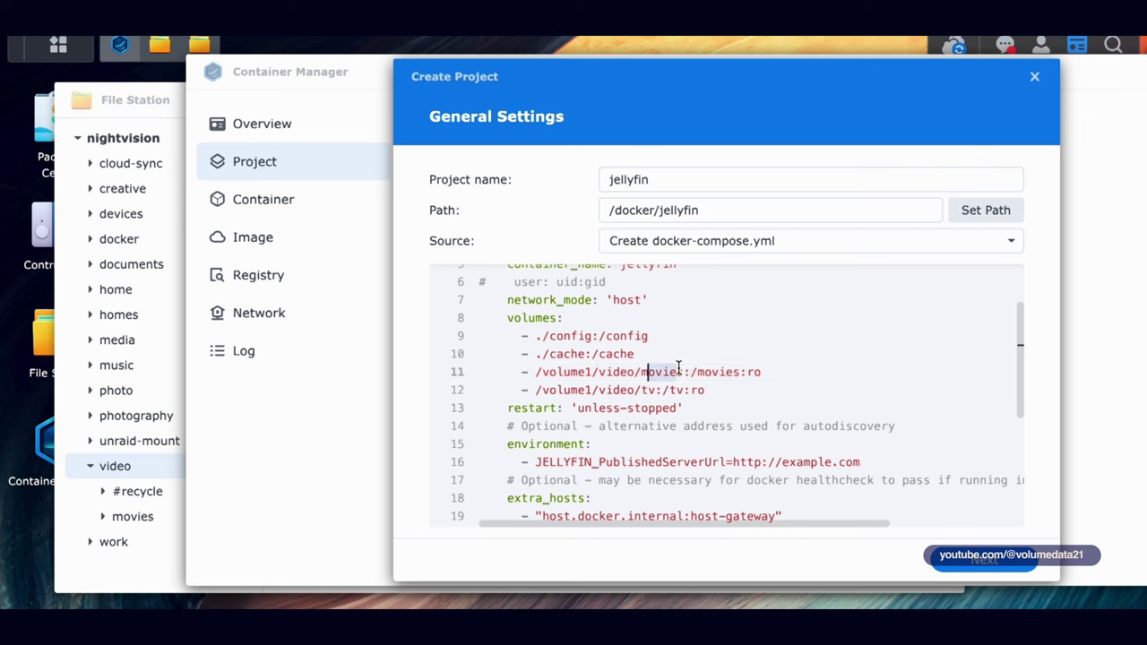
{"action": "left_click", "coordinate": [722, 389]}
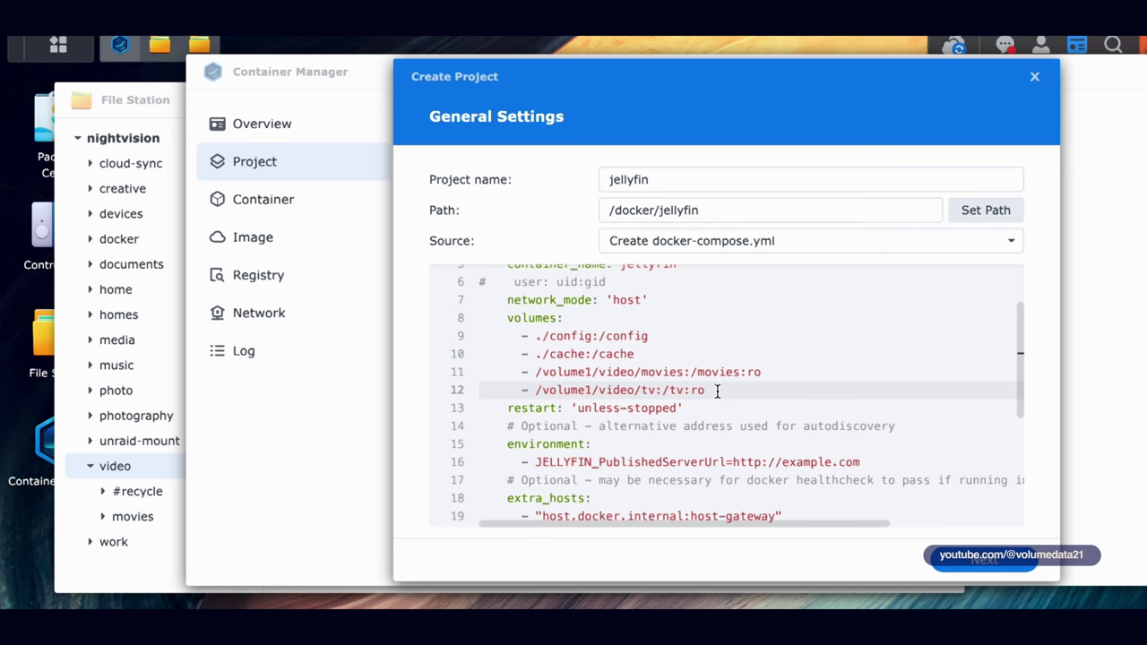
{"action": "left_click", "coordinate": [788, 377]}
{"action": "left_click", "coordinate": [791, 384]}
{"action": "left_click", "coordinate": [834, 369]}
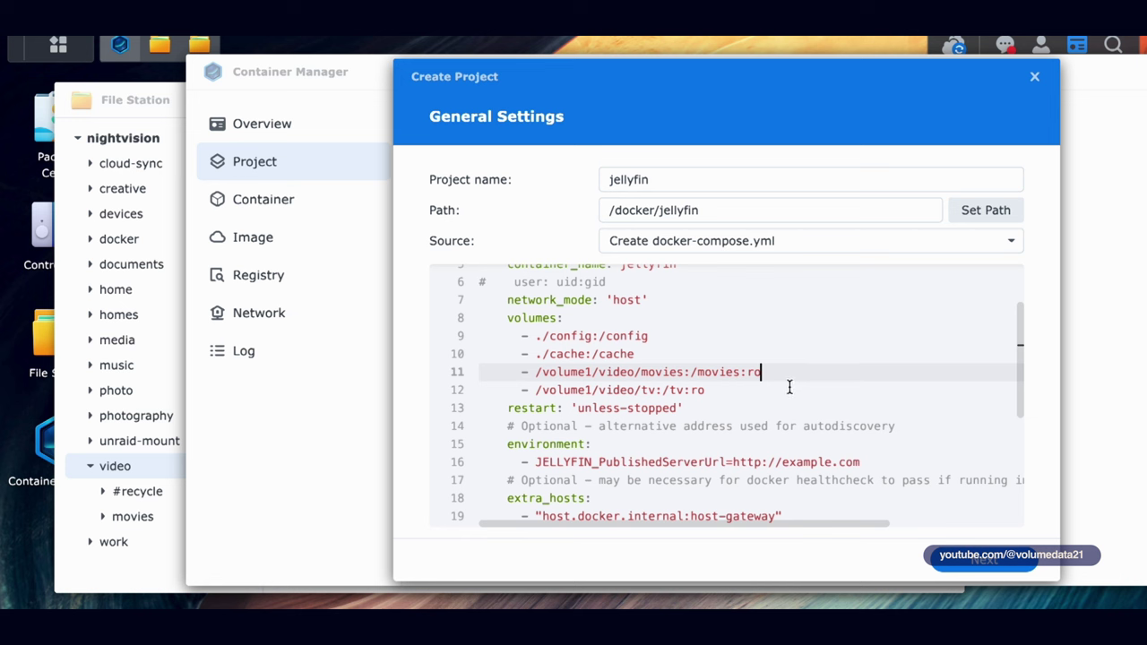
{"action": "scroll", "coordinate": [627, 405], "scroll_direction": "down", "scroll_amount": 1}
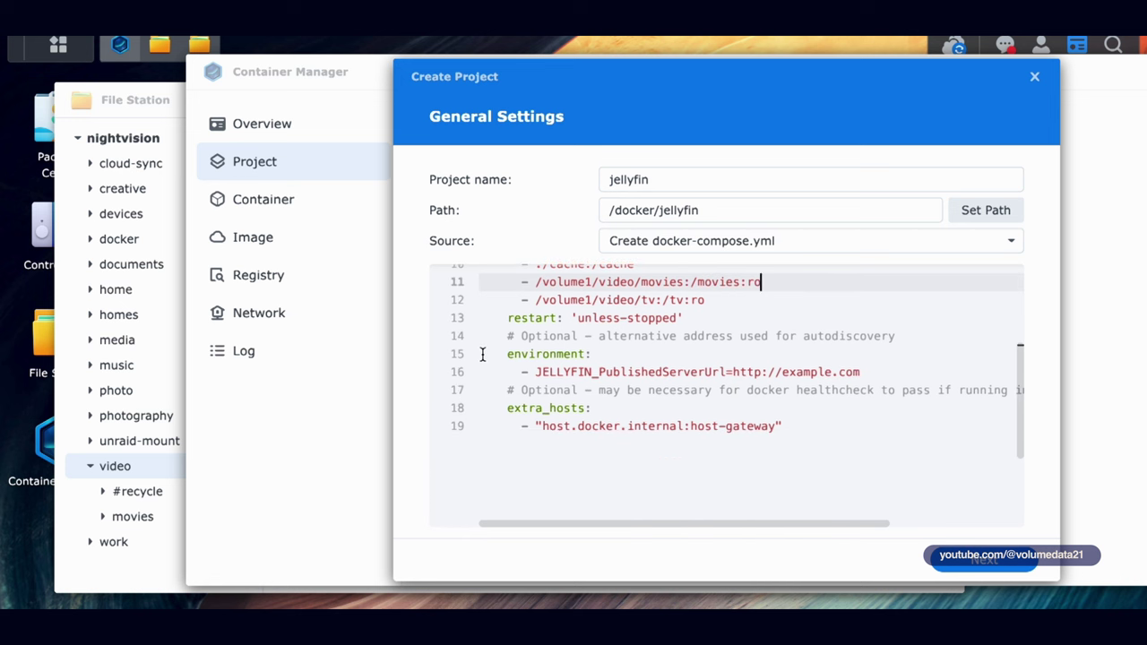
{"action": "left_click_drag", "start_coordinate": [482, 353], "coordinate": [901, 417]}
{"action": "key", "text": "Delete"}
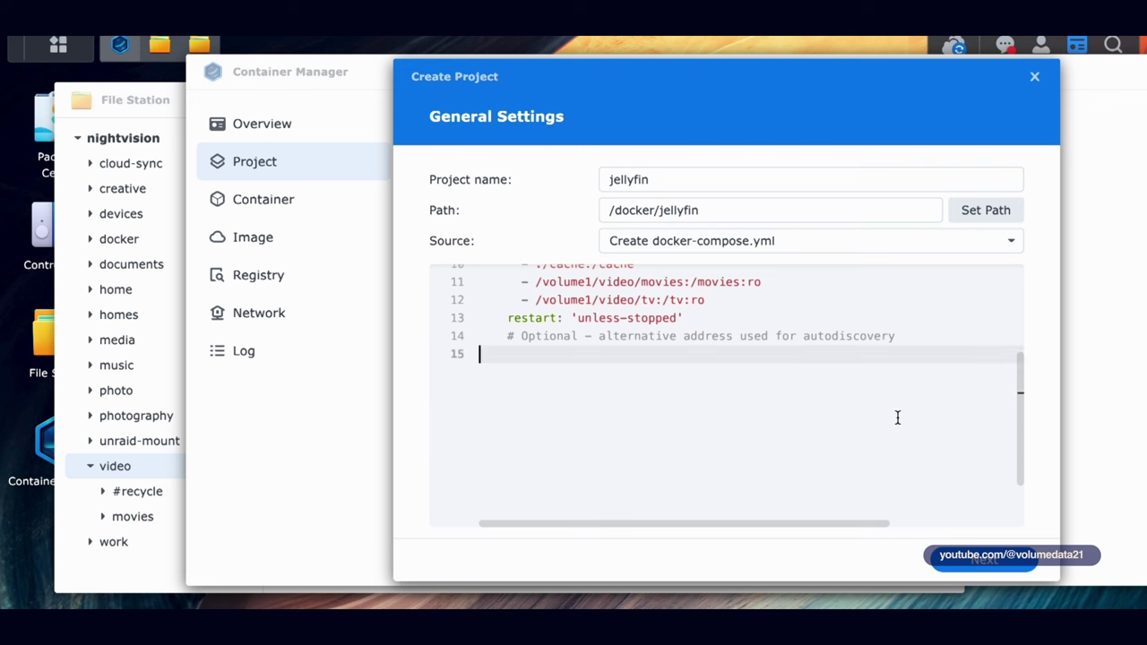
{"action": "key", "text": "ctrl+z"}
{"action": "left_click", "coordinate": [482, 336]}
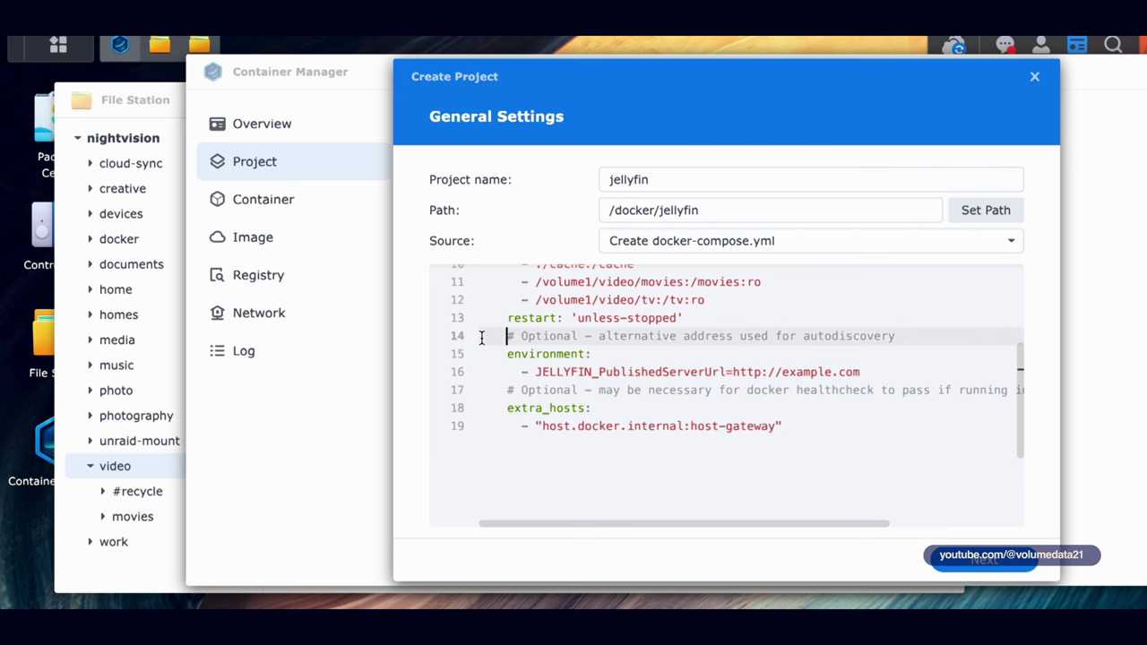
{"action": "left_click_drag", "start_coordinate": [480, 336], "coordinate": [881, 421]}
{"action": "key", "text": "Delete"}
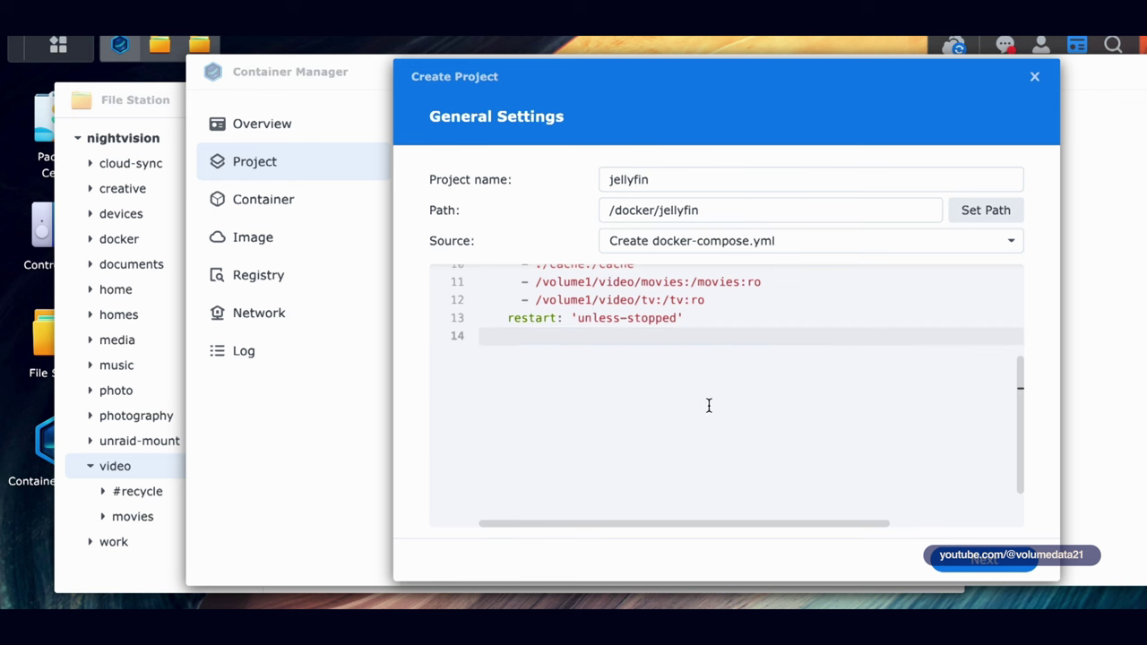
{"action": "key", "text": "ctrl+z"}
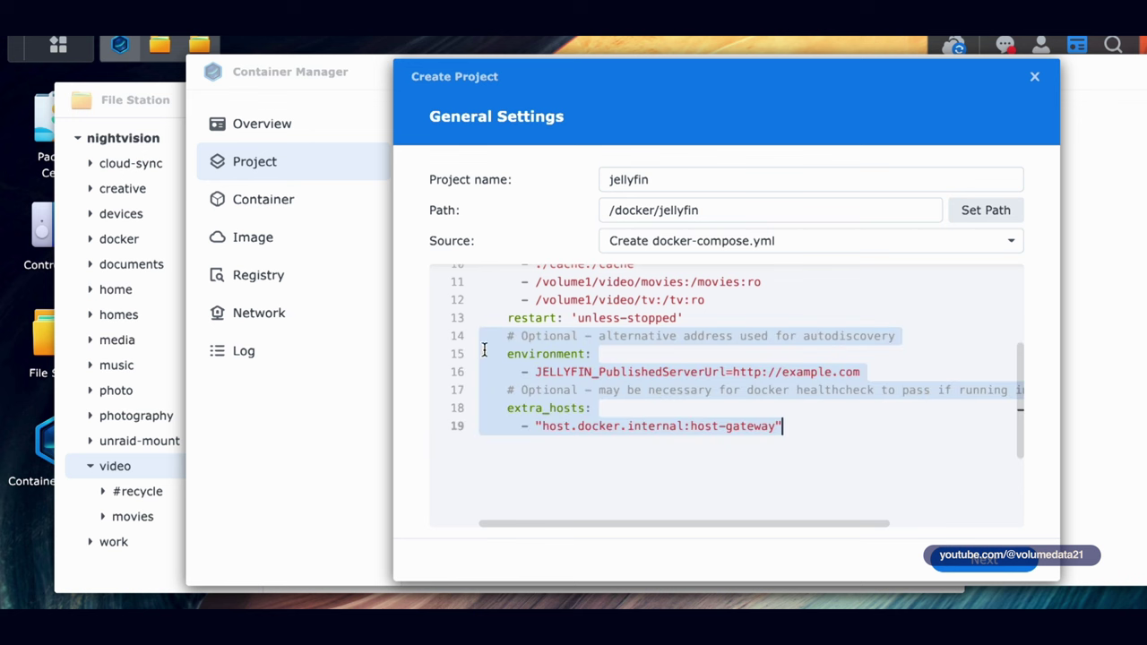
{"action": "left_click", "coordinate": [484, 352]}
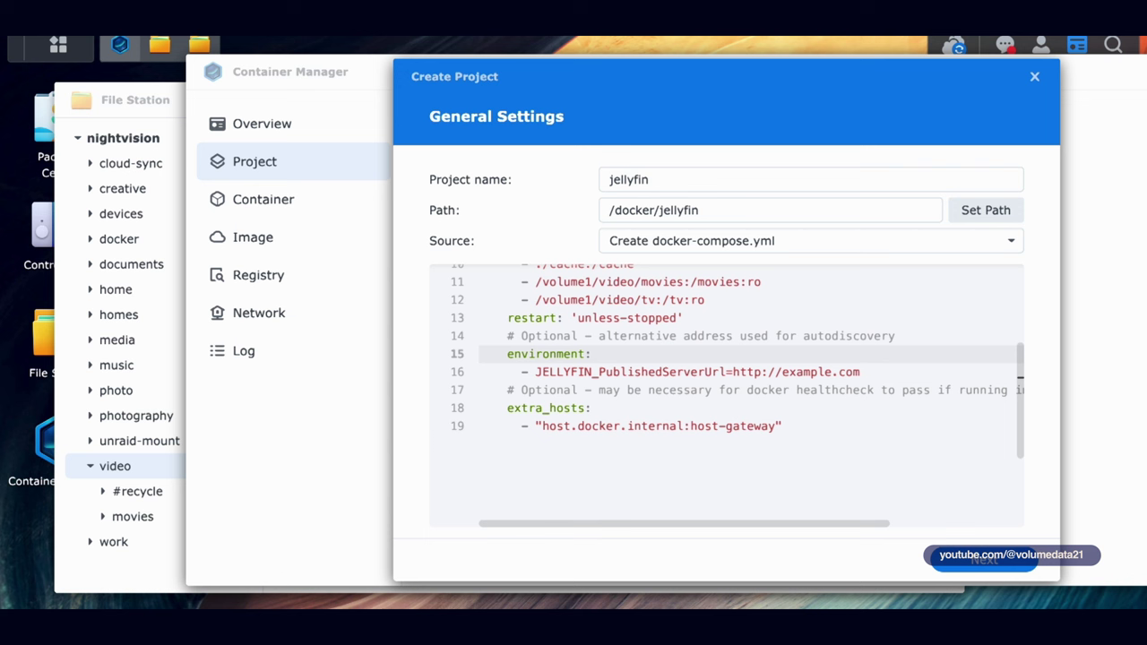
{"action": "type", "text": "#"}
{"action": "left_click", "coordinate": [484, 407]}
{"action": "type", "text": "#"}
{"action": "left_click", "coordinate": [484, 425]}
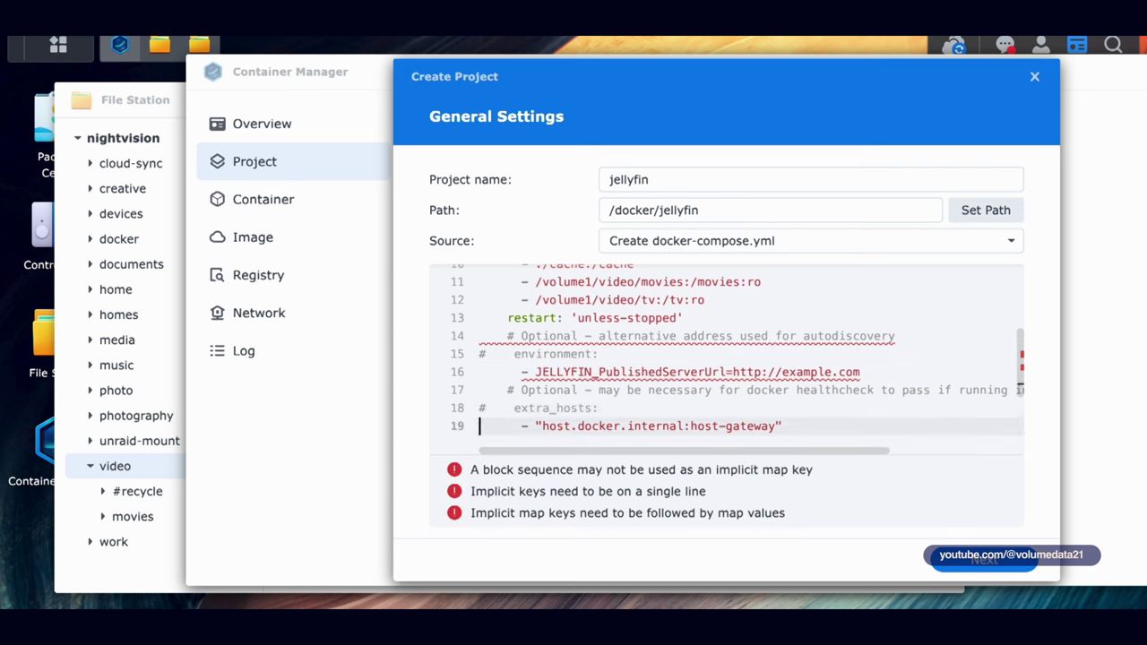
{"action": "type", "text": "#"}
{"action": "left_click", "coordinate": [484, 372]}
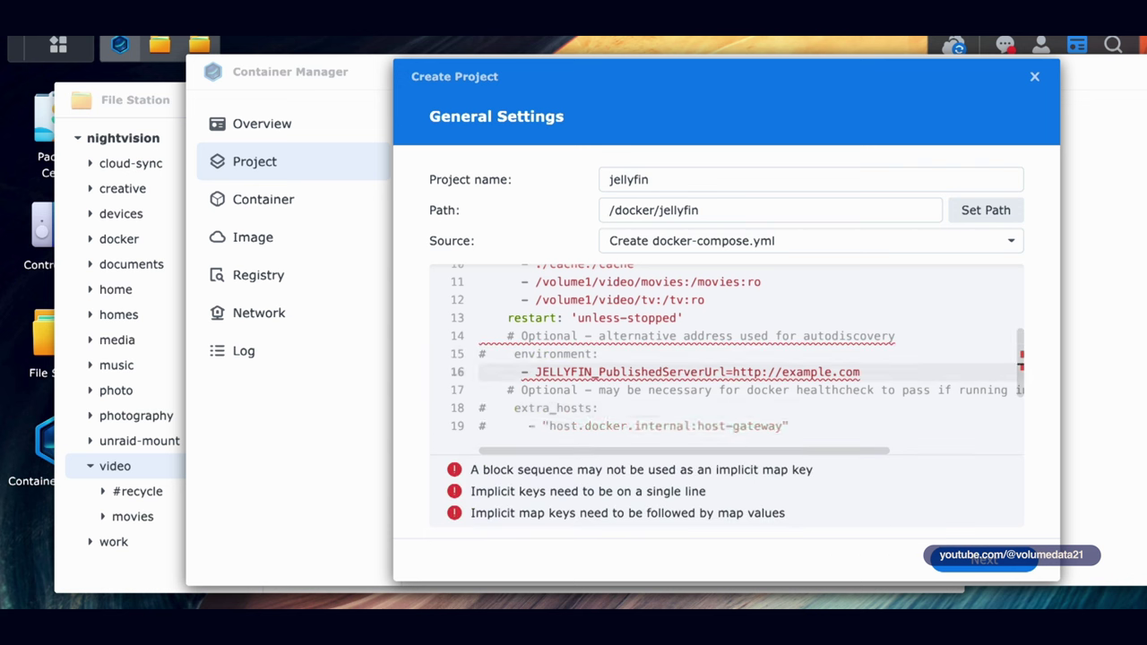
{"action": "type", "text": "#"}
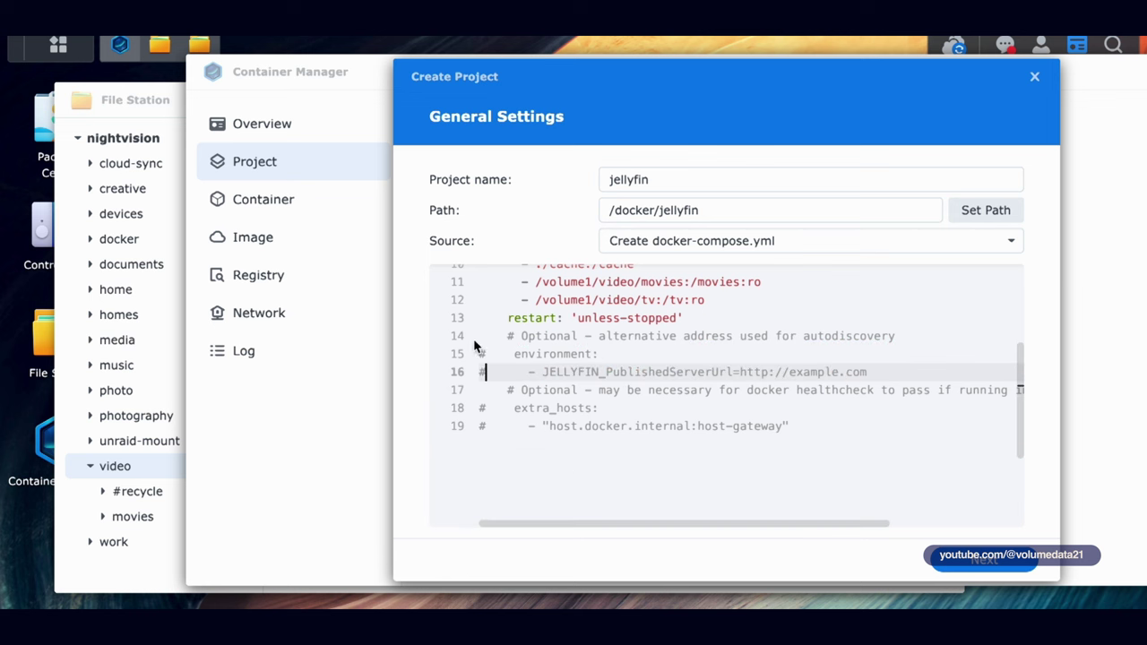
{"action": "left_click_drag", "start_coordinate": [478, 336], "coordinate": [845, 443]}
{"action": "left_click", "coordinate": [844, 433]}
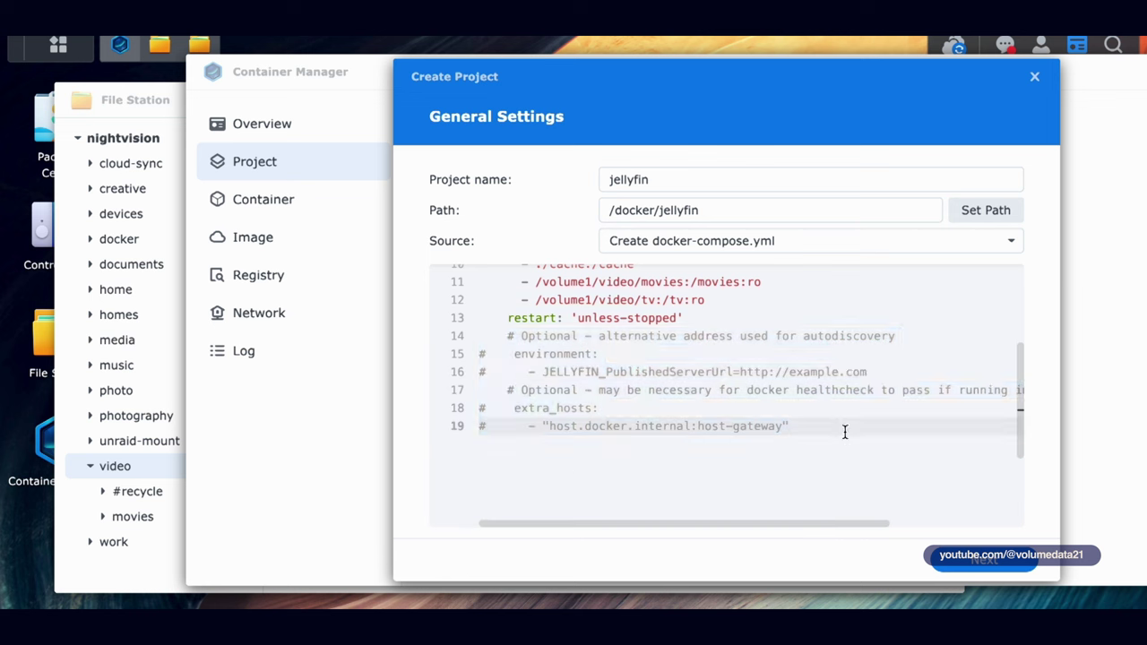
{"action": "left_click", "coordinate": [813, 410]}
{"action": "scroll", "coordinate": [793, 431], "scroll_direction": "up", "scroll_amount": 2}
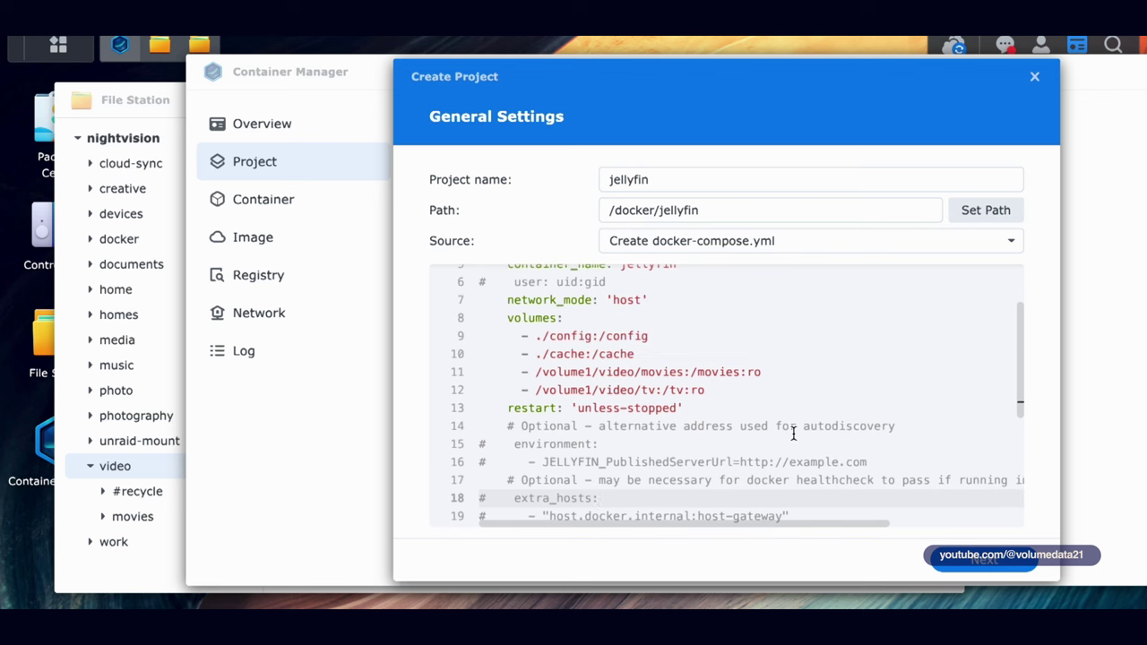
{"action": "scroll", "coordinate": [793, 432], "scroll_direction": "down", "scroll_amount": 3}
{"action": "scroll", "coordinate": [793, 433], "scroll_direction": "up", "scroll_amount": 3}
{"action": "scroll", "coordinate": [793, 432], "scroll_direction": "down", "scroll_amount": 2}
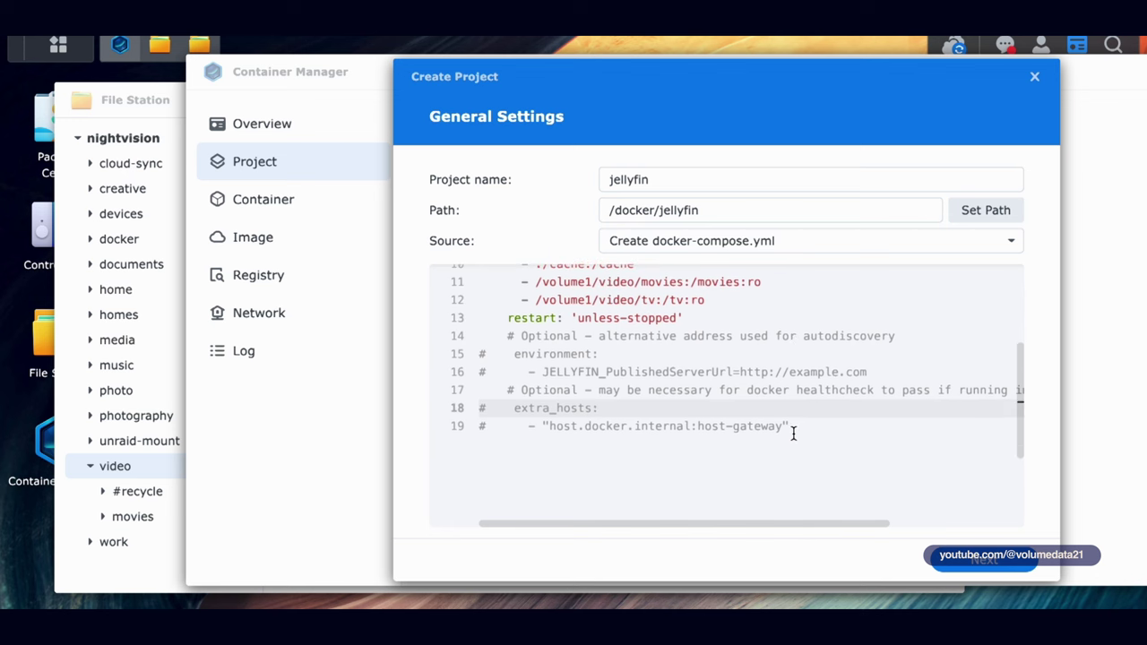
{"action": "left_click_drag", "start_coordinate": [542, 409], "coordinate": [571, 408]}
{"action": "triple_click", "coordinate": [562, 355]}
{"action": "left_click", "coordinate": [599, 354]}
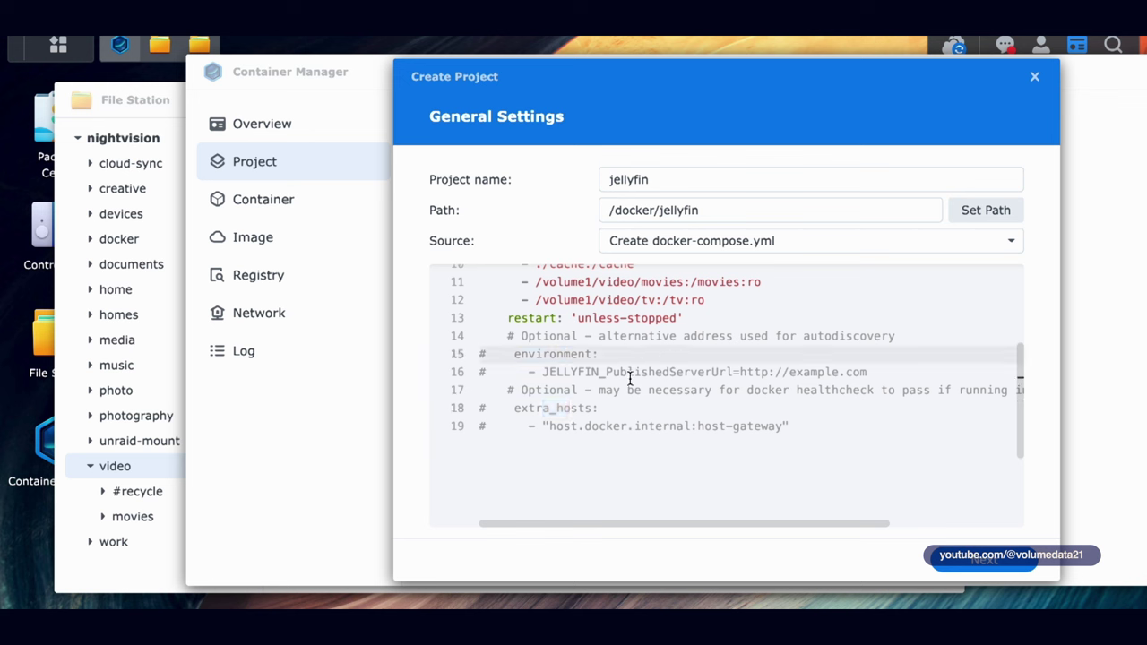
{"action": "left_click_drag", "start_coordinate": [1023, 395], "coordinate": [1024, 320]}
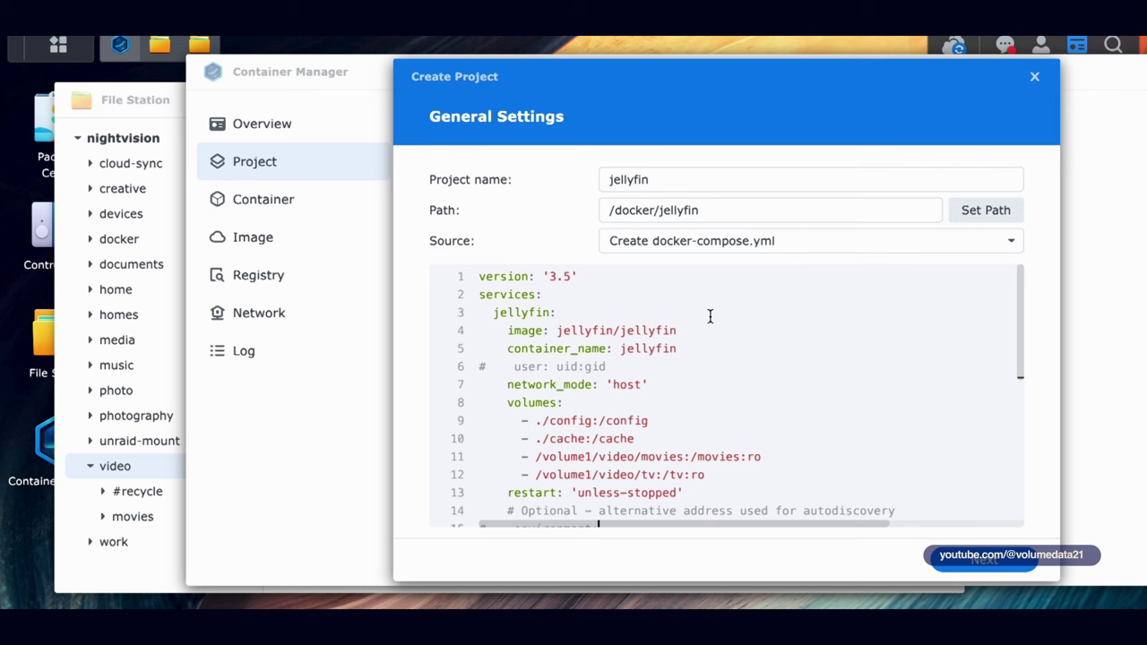
Change the image line to jellyfin/jellyfin:10.8.11 in the compose file.
{"action": "left_click", "coordinate": [753, 331]}
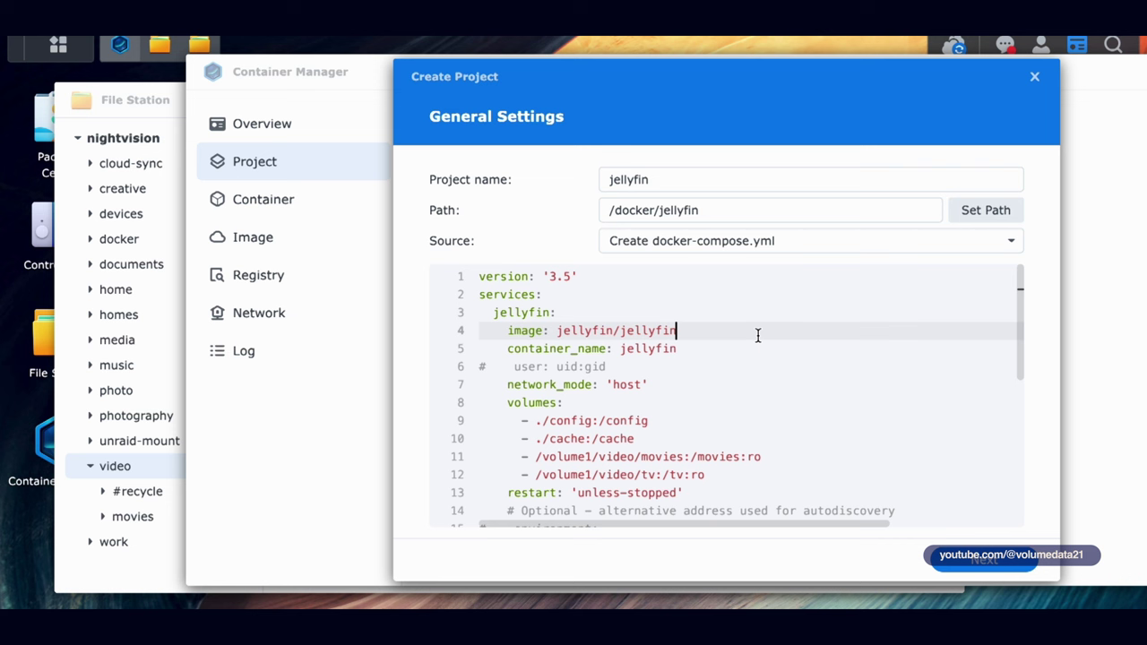
{"action": "type", "text": ":10"}
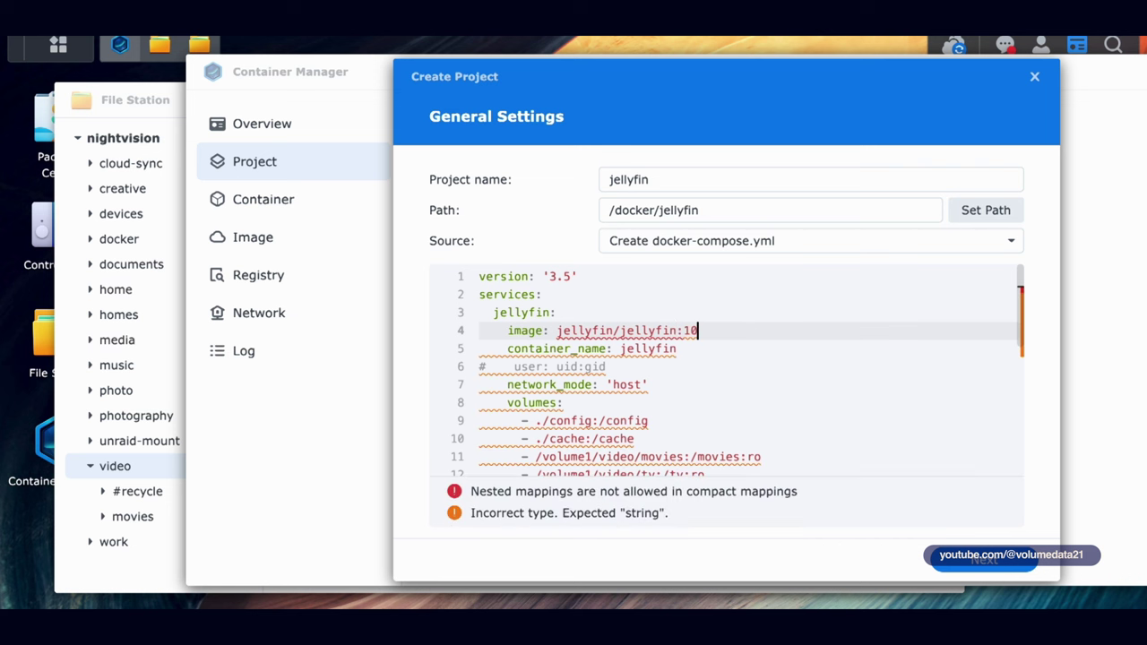
{"action": "type", "text": ".8.11"}
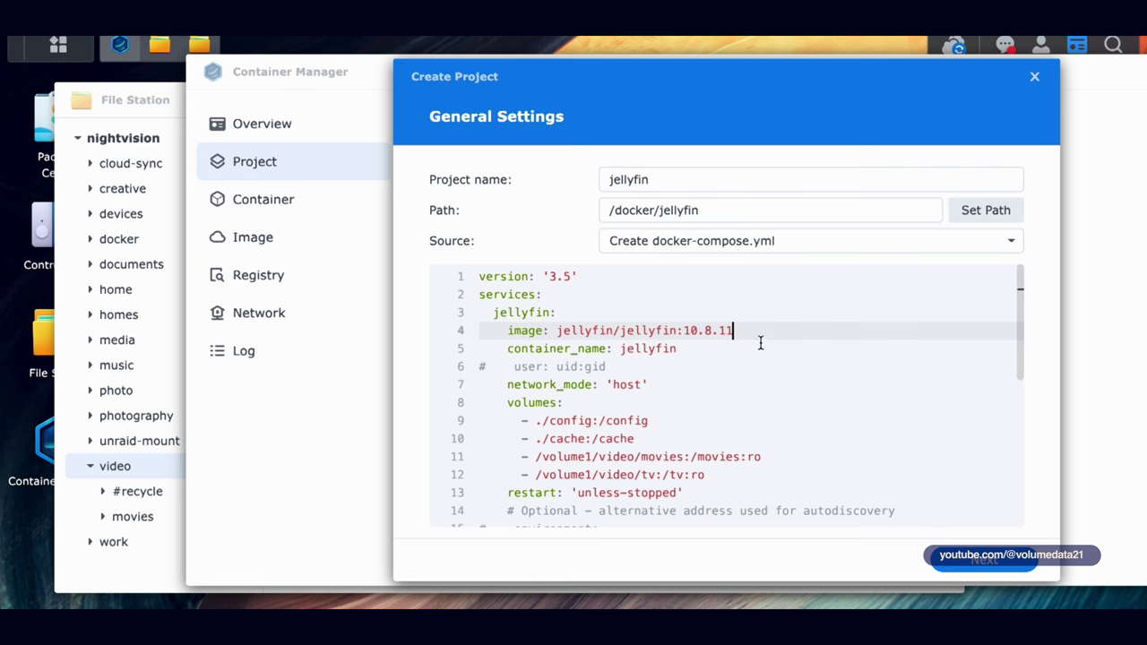
{"action": "scroll", "coordinate": [883, 408], "scroll_direction": "down", "scroll_amount": 2}
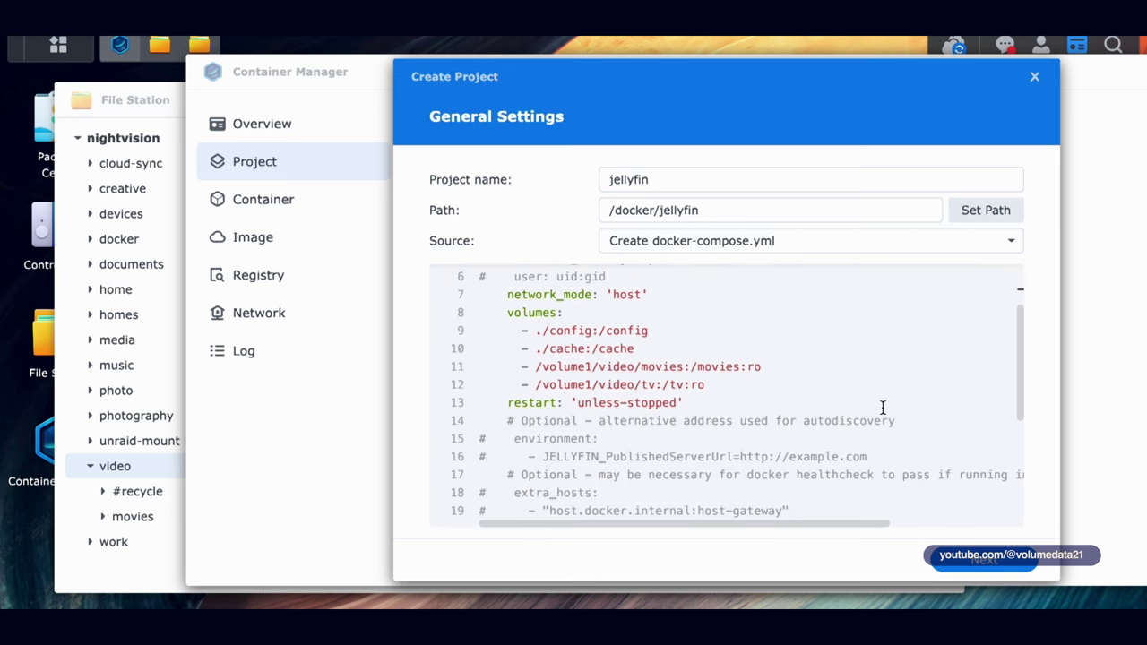
{"action": "scroll", "coordinate": [882, 408], "scroll_direction": "up", "scroll_amount": 2}
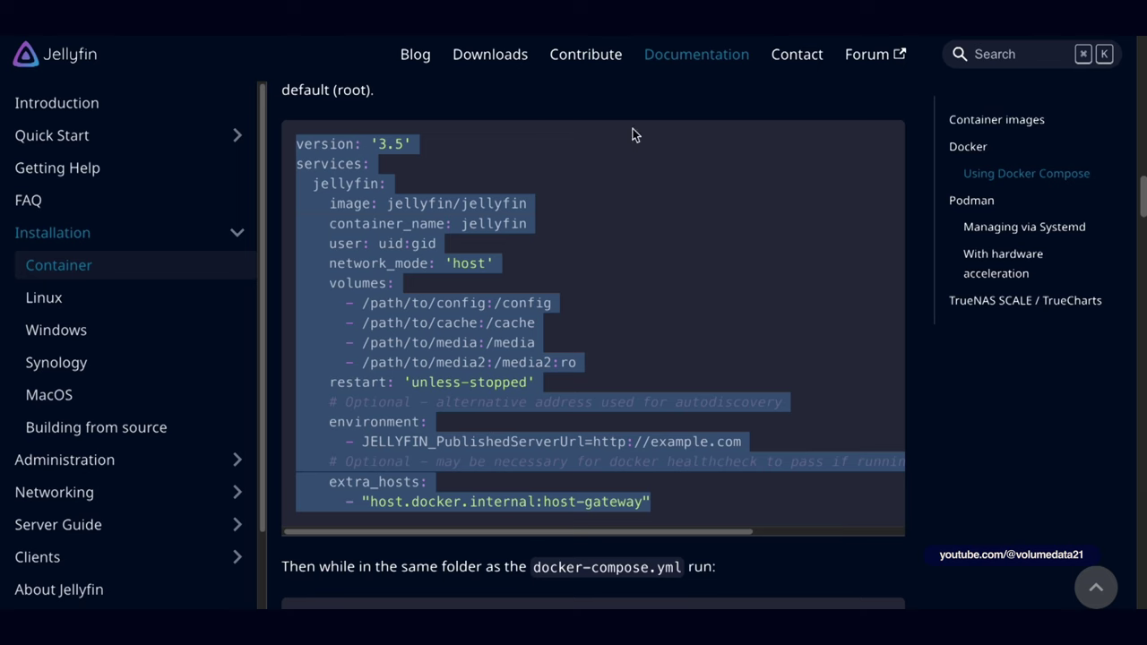
Find and open the Synology DSM 7 guide in Guides, Walkthroughs & Tutorials.
{"action": "left_click", "coordinate": [632, 134]}
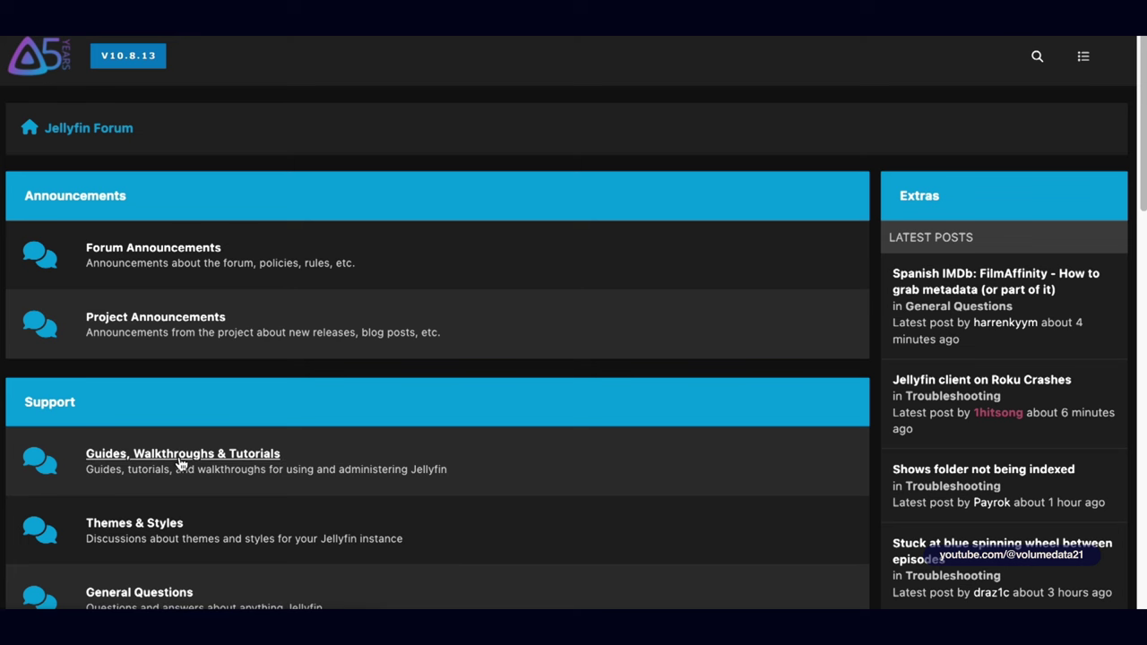
{"action": "left_click", "coordinate": [184, 455]}
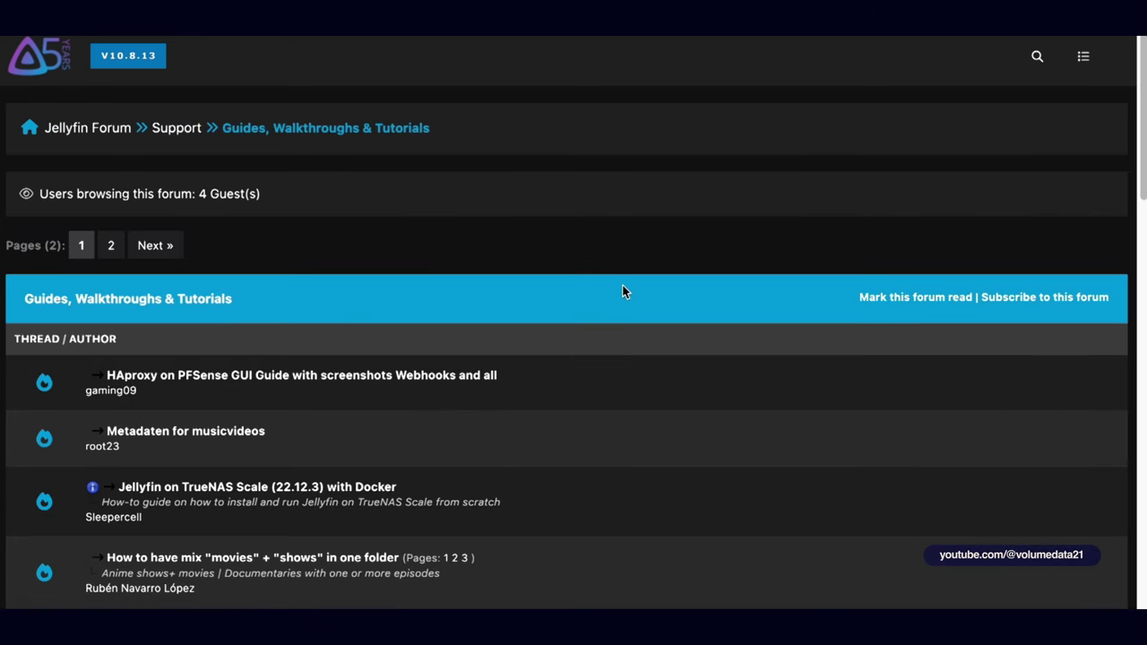
{"action": "key", "text": "super+f"}
{"action": "type", "text": "synology"}
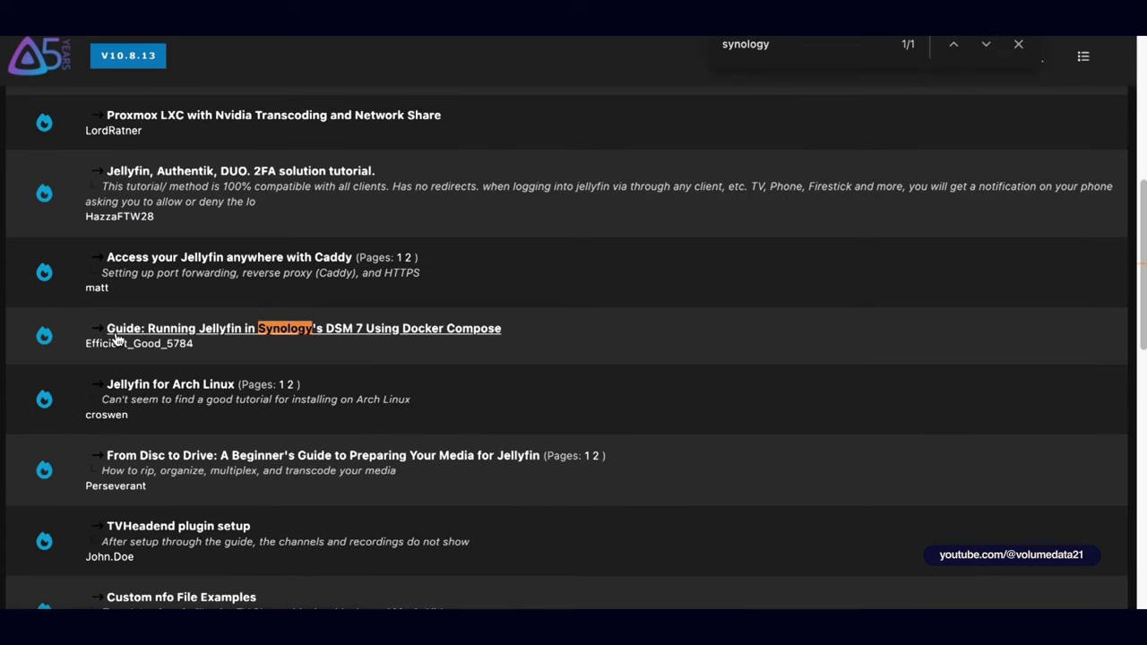
{"action": "left_click", "coordinate": [380, 333]}
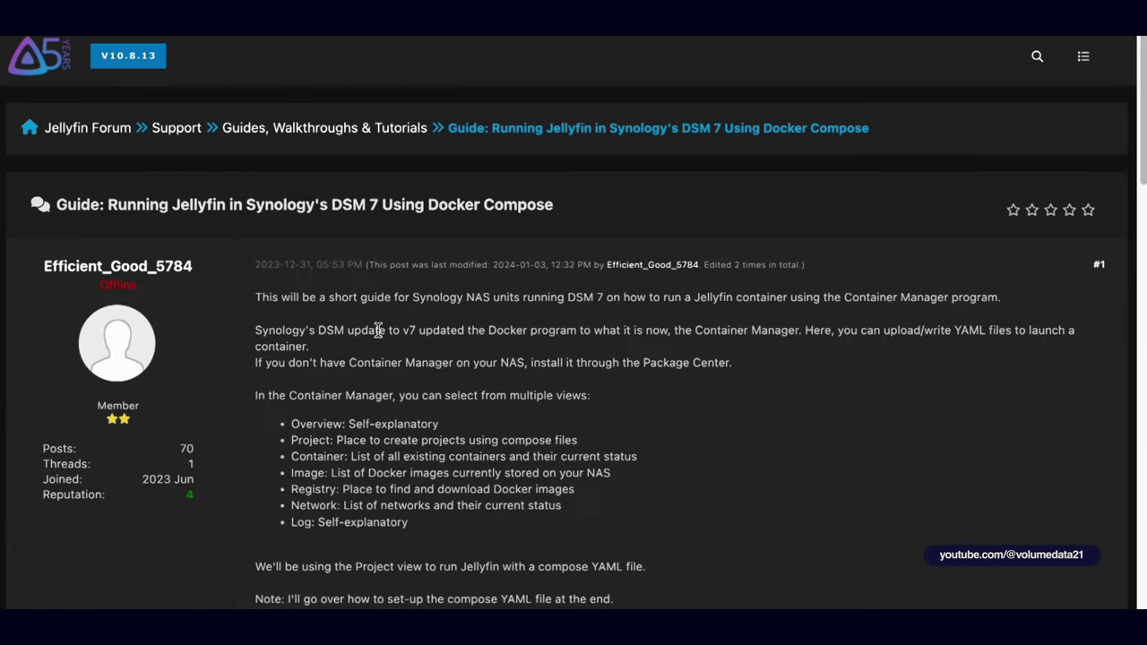
Scroll through the guide to its Code box and select the commented #devices lines.
{"action": "left_click_drag", "start_coordinate": [36, 272], "coordinate": [198, 274]}
{"action": "left_click", "coordinate": [743, 252]}
{"action": "scroll", "coordinate": [1131, 151], "scroll_direction": "down", "scroll_amount": 2}
{"action": "scroll", "coordinate": [1130, 150], "scroll_direction": "down", "scroll_amount": 6}
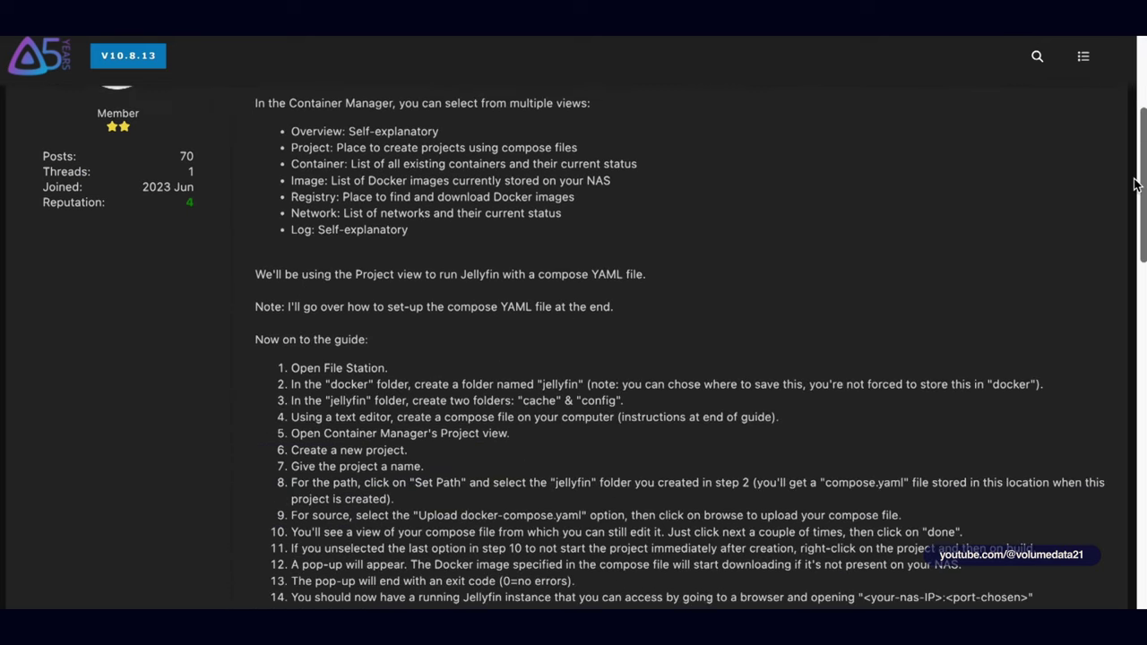
{"action": "scroll", "coordinate": [1139, 283], "scroll_direction": "down", "scroll_amount": 2}
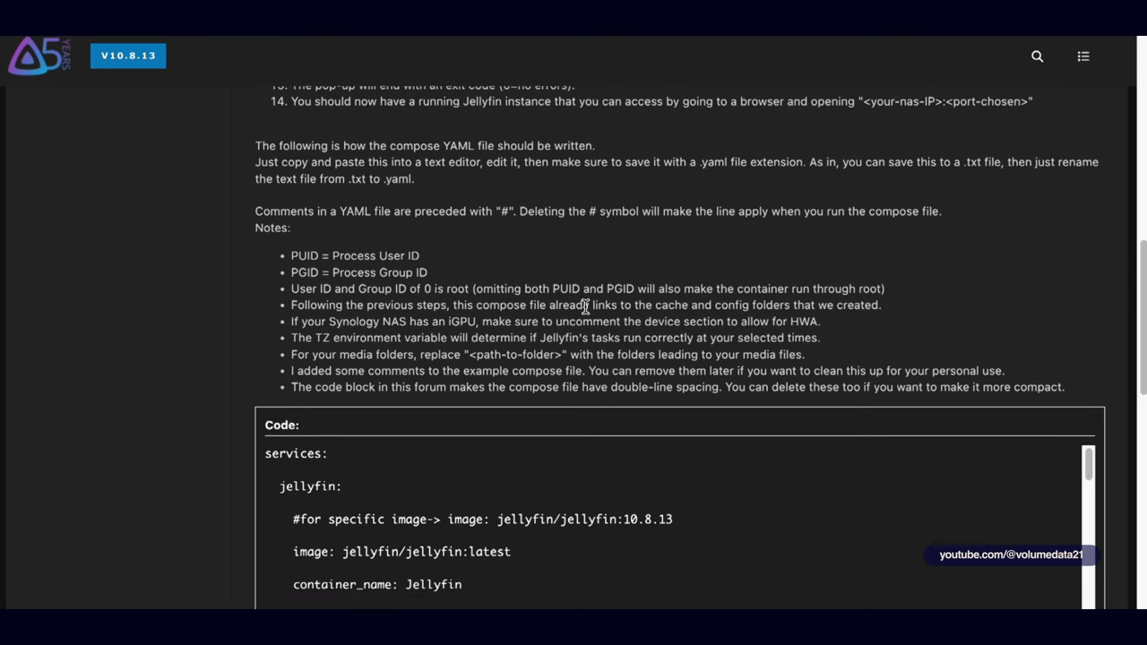
{"action": "left_click_drag", "start_coordinate": [290, 253], "coordinate": [936, 392]}
{"action": "left_click", "coordinate": [906, 349]}
{"action": "scroll", "coordinate": [1142, 261], "scroll_direction": "down", "scroll_amount": 2}
{"action": "left_click_drag", "start_coordinate": [1085, 291], "coordinate": [1080, 348]}
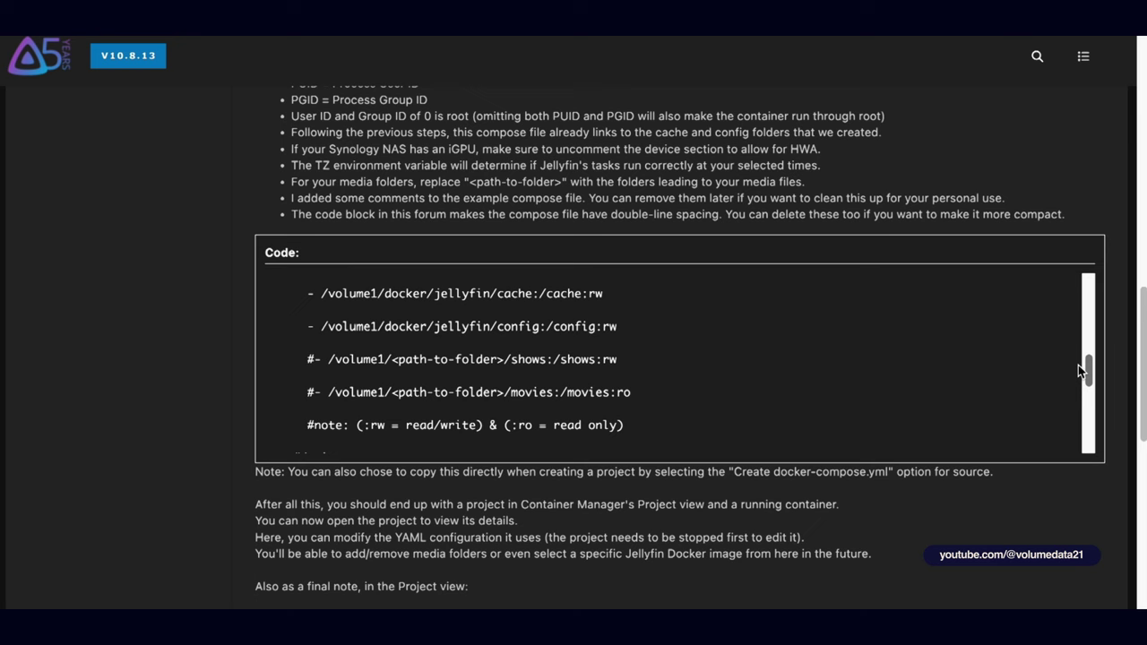
{"action": "scroll", "coordinate": [1078, 365], "scroll_direction": "down", "scroll_amount": 5}
{"action": "scroll", "coordinate": [448, 319], "scroll_direction": "up", "scroll_amount": 1}
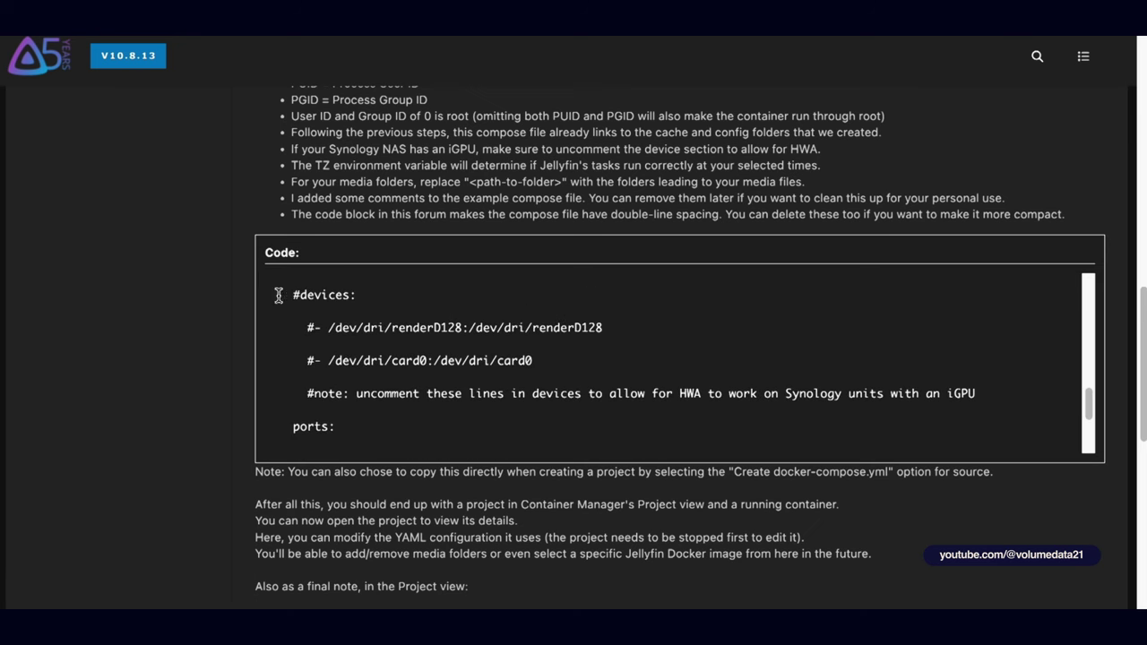
{"action": "left_click_drag", "start_coordinate": [266, 296], "coordinate": [982, 387]}
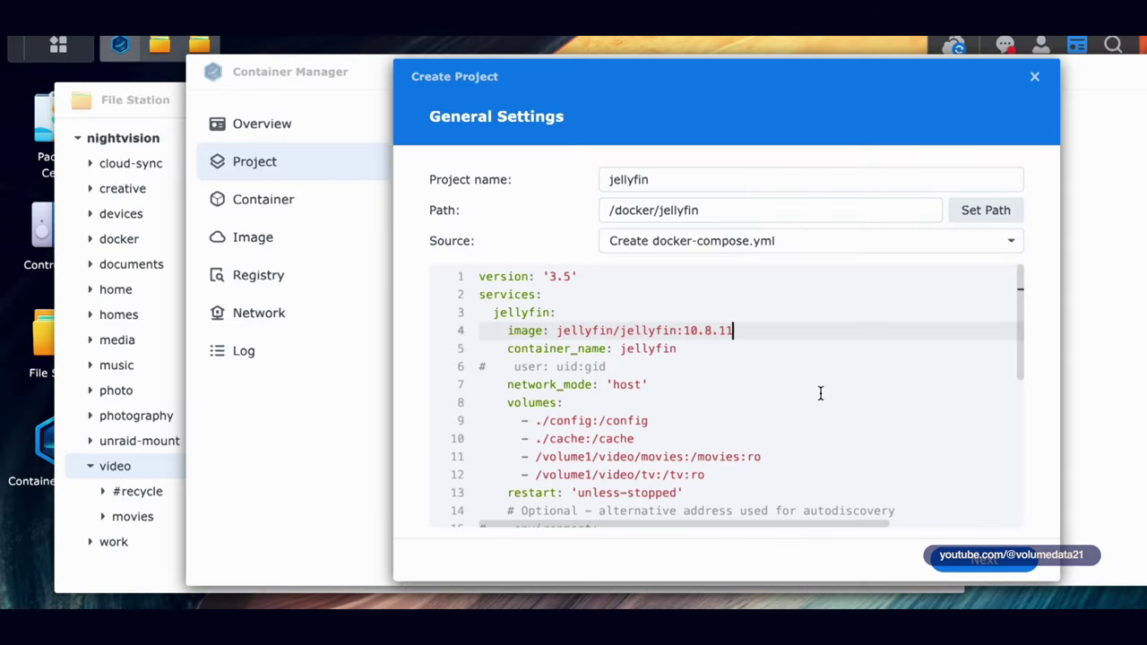
Paste the guide's devices block on a new line after the tv volume entry.
{"action": "left_click", "coordinate": [821, 394]}
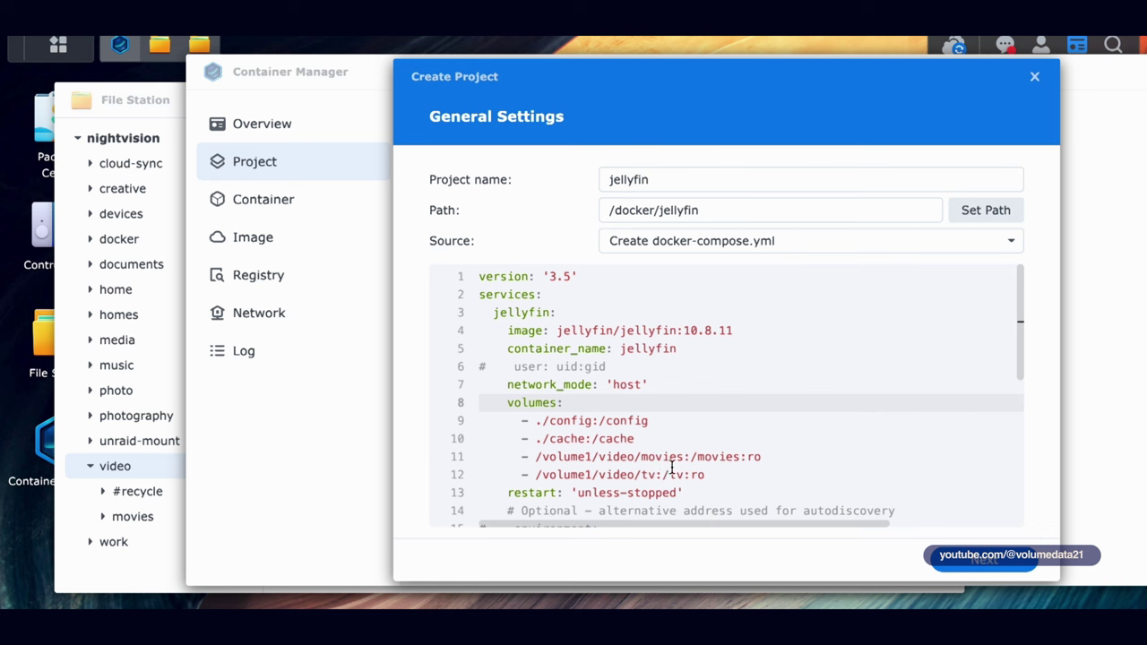
{"action": "left_click", "coordinate": [751, 477]}
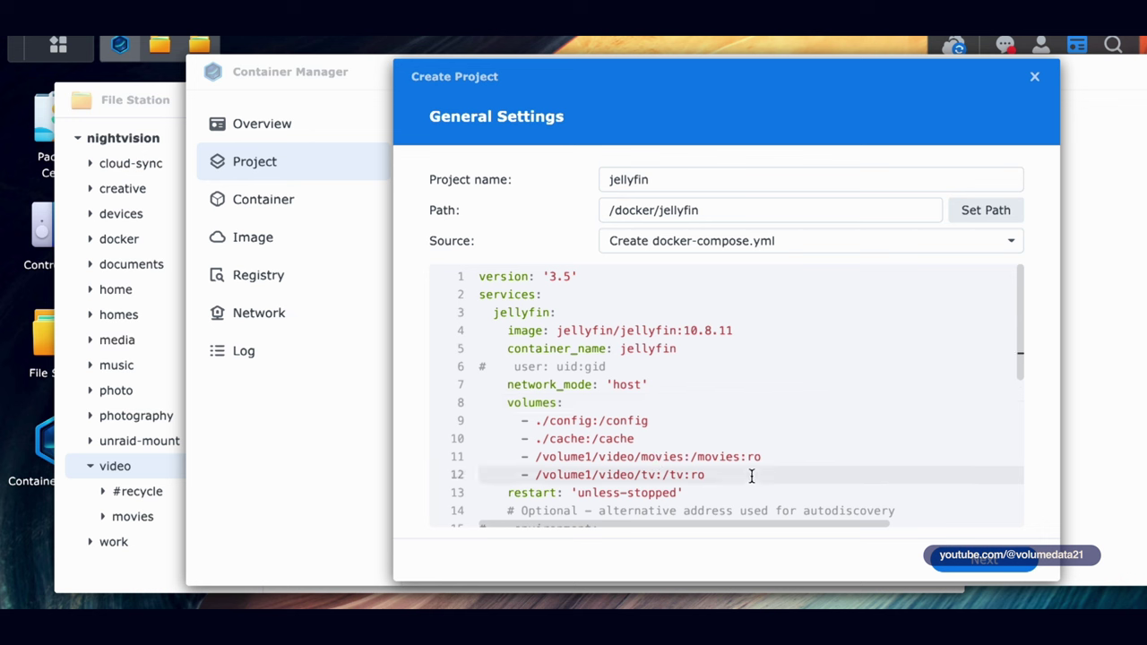
{"action": "key", "text": "Return"}
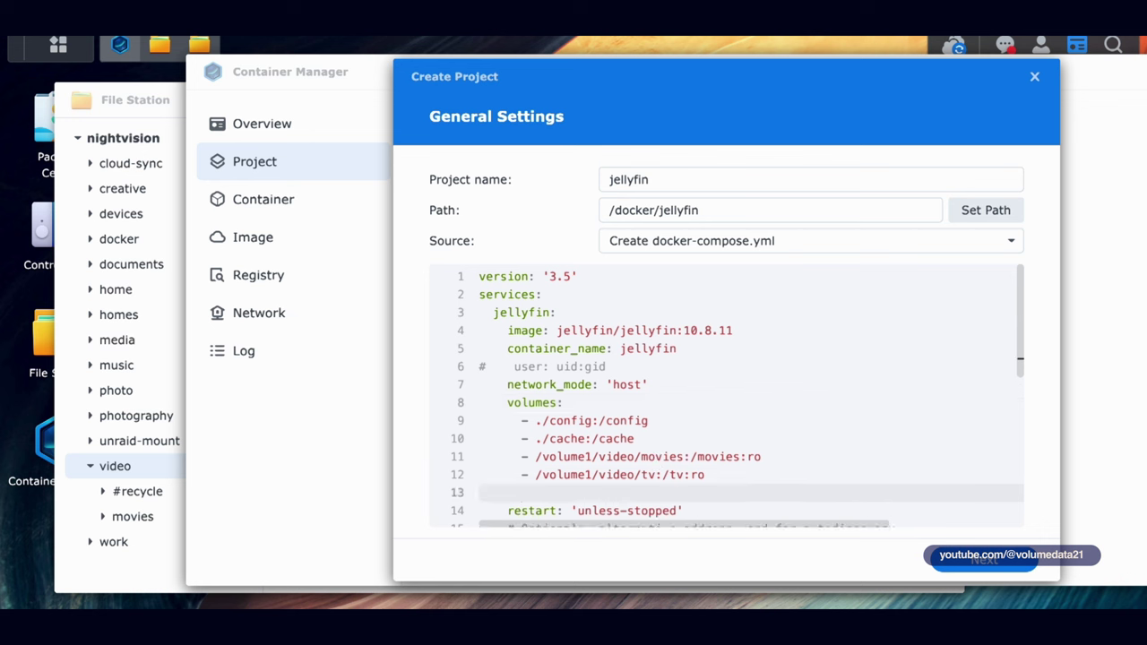
{"action": "key", "text": "ctrl+v"}
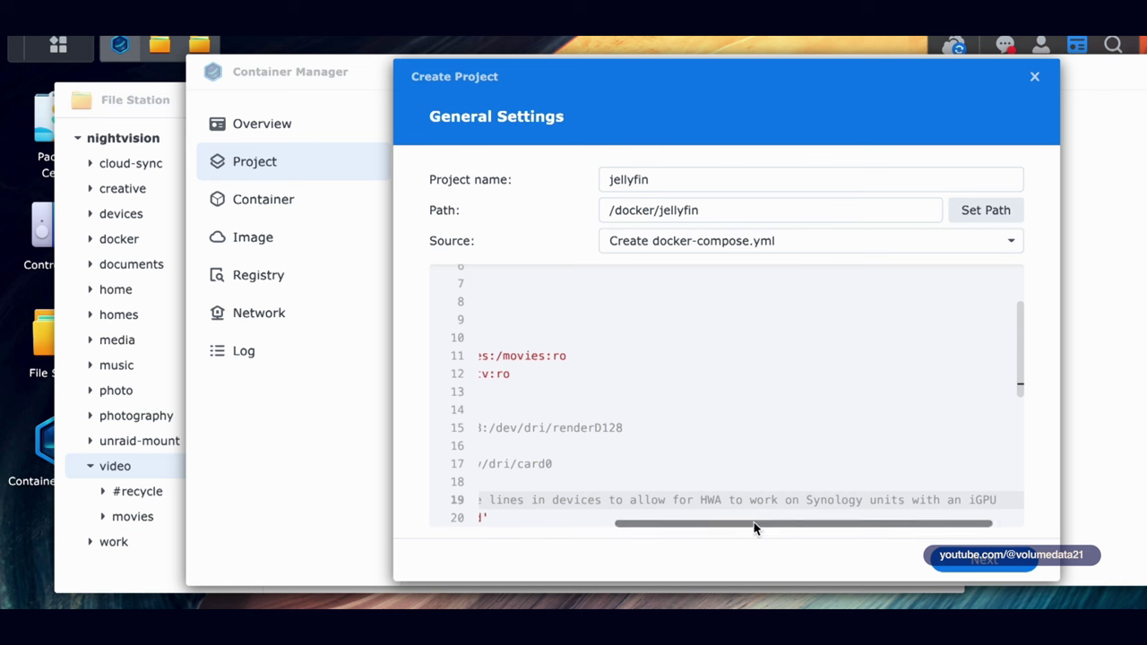
{"action": "left_click_drag", "start_coordinate": [827, 525], "coordinate": [691, 525]}
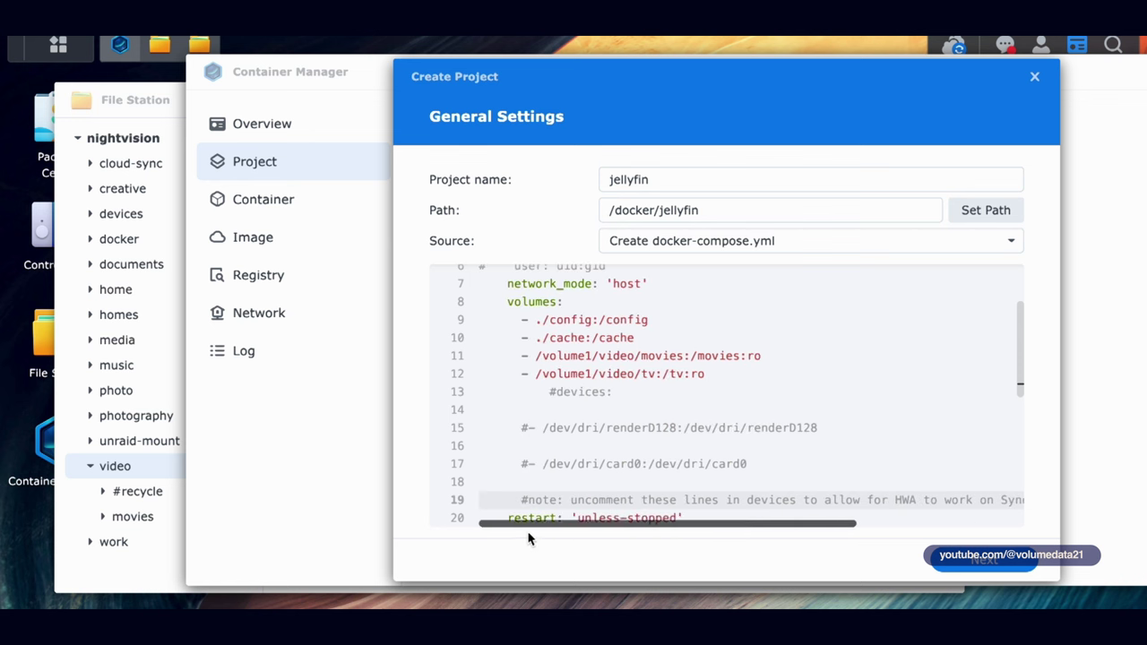
Uncomment devices: aligned with volumes:, plus the renderD128 and card0 entries.
{"action": "left_click", "coordinate": [553, 391]}
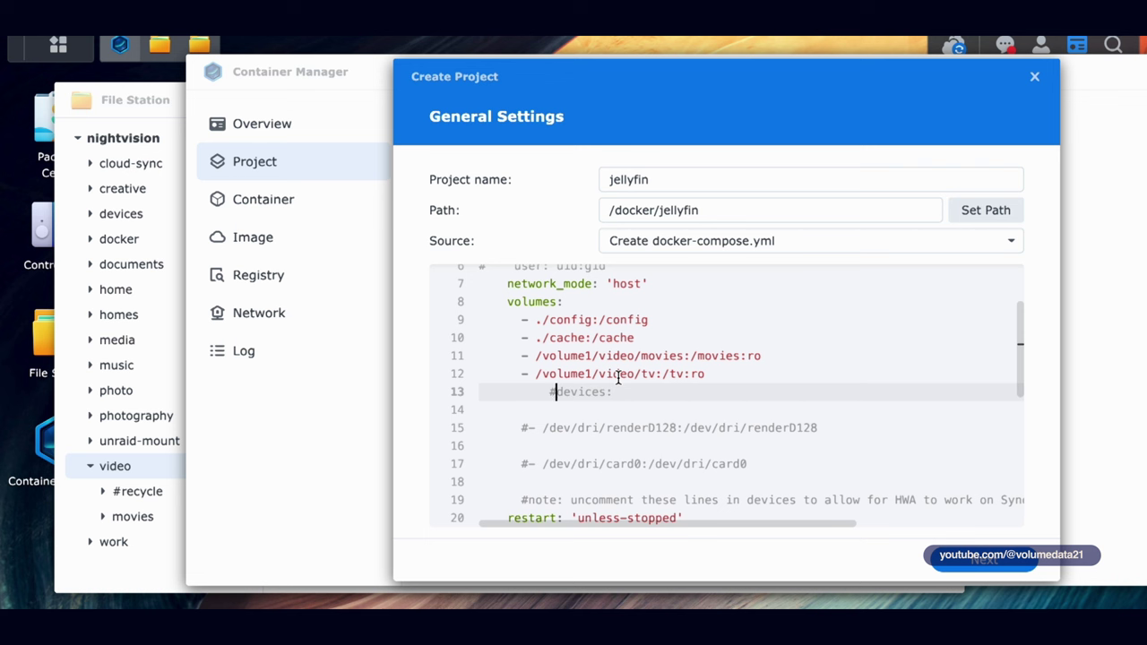
{"action": "key", "text": "BackSpace"}
{"action": "key", "text": "BackSpace"}
{"action": "key", "text": "BackSpace"}
{"action": "key", "text": "BackSpace"}
{"action": "key", "text": "BackSpace"}
{"action": "key", "text": "BackSpace"}
{"action": "key", "text": "BackSpace"}
{"action": "left_click", "coordinate": [526, 427]}
{"action": "key", "text": "BackSpace"}
{"action": "key", "text": "Down"}
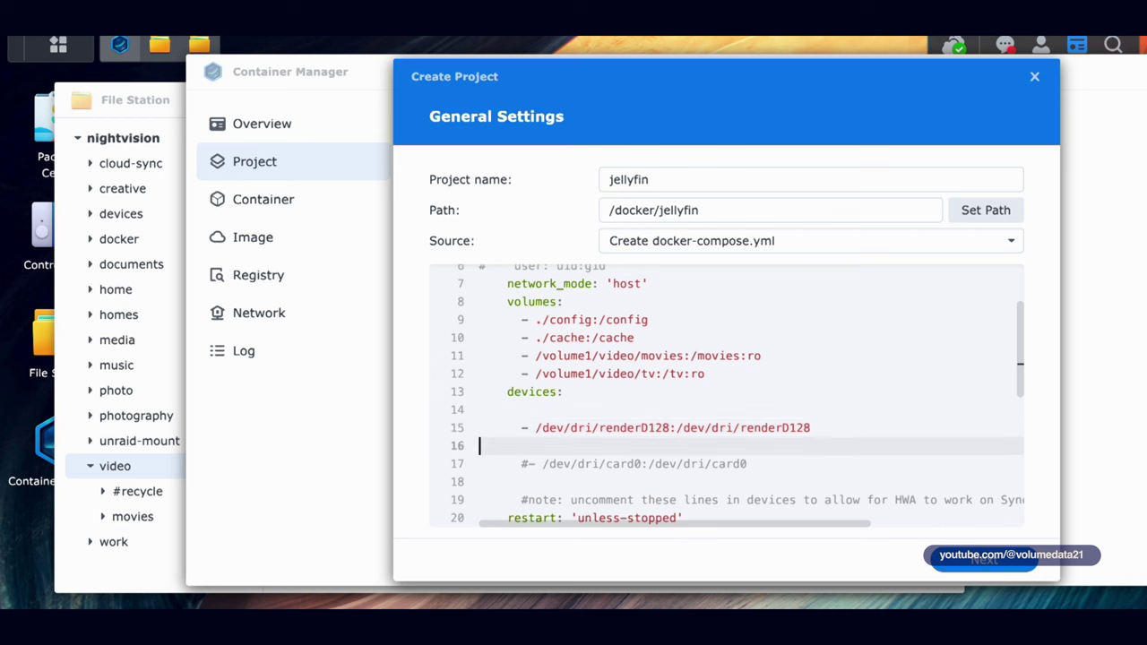
{"action": "key", "text": "Down"}
{"action": "key", "text": "Delete"}
Remove the blank lines inside the devices list.
{"action": "key", "text": "Down"}
{"action": "key", "text": "Down"}
{"action": "key", "text": "Delete"}
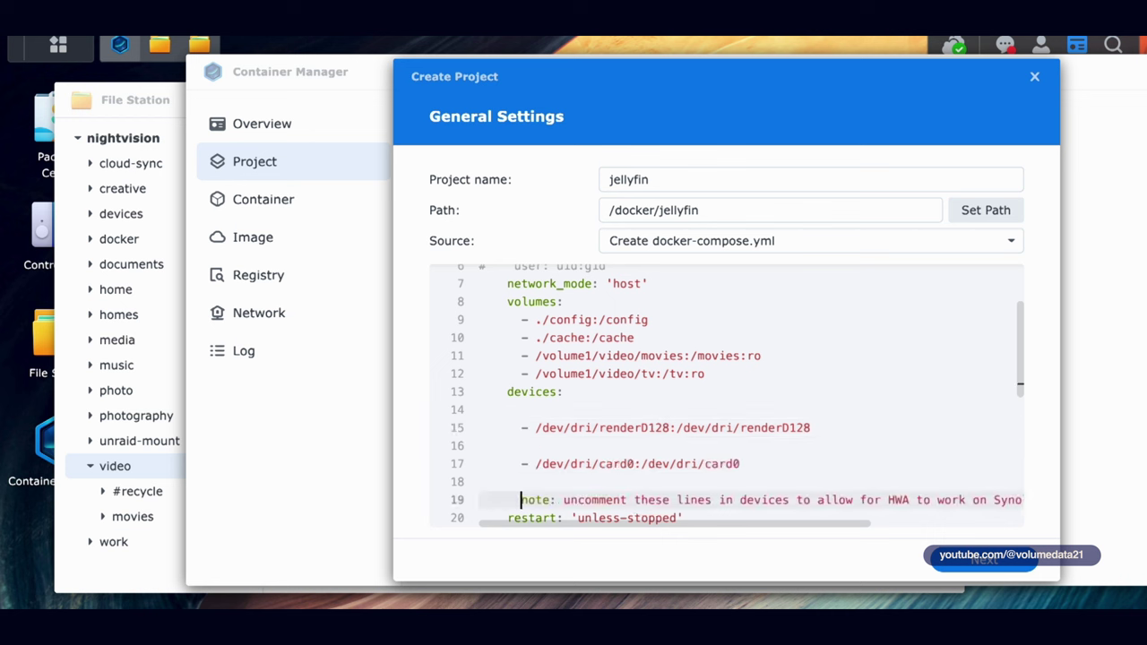
{"action": "key", "text": "Up"}
{"action": "key", "text": "BackSpace"}
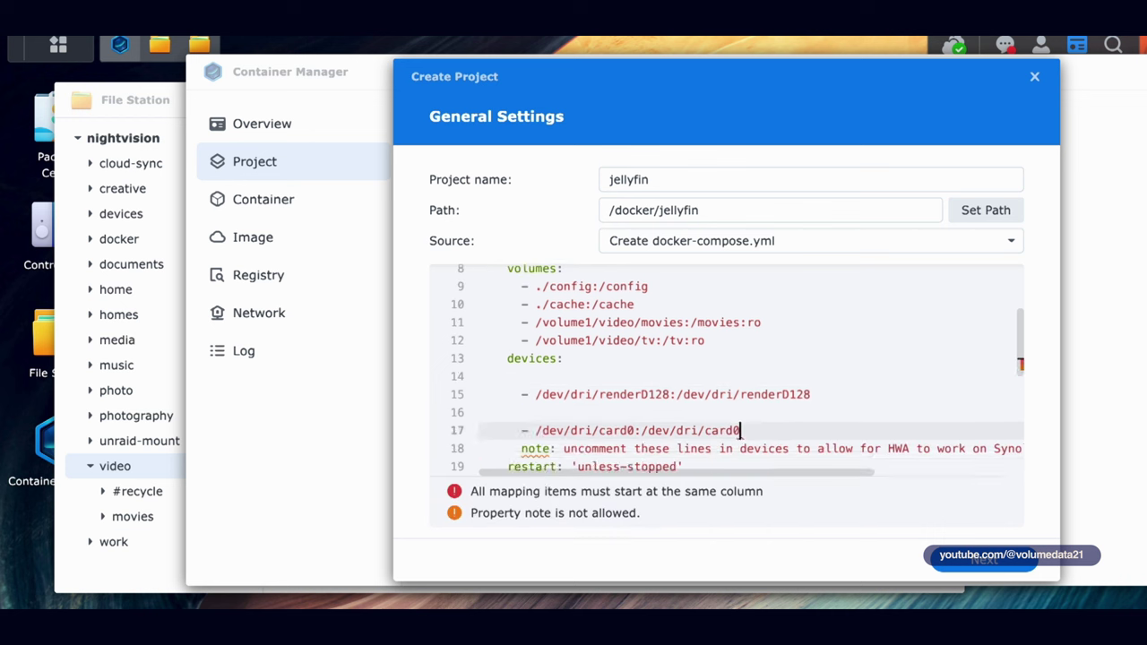
{"action": "key", "text": "Up"}
{"action": "key", "text": "BackSpace"}
{"action": "key", "text": "Up"}
{"action": "key", "text": "BackSpace"}
{"action": "key", "text": "Down"}
{"action": "key", "text": "Down"}
{"action": "key", "text": "Down"}
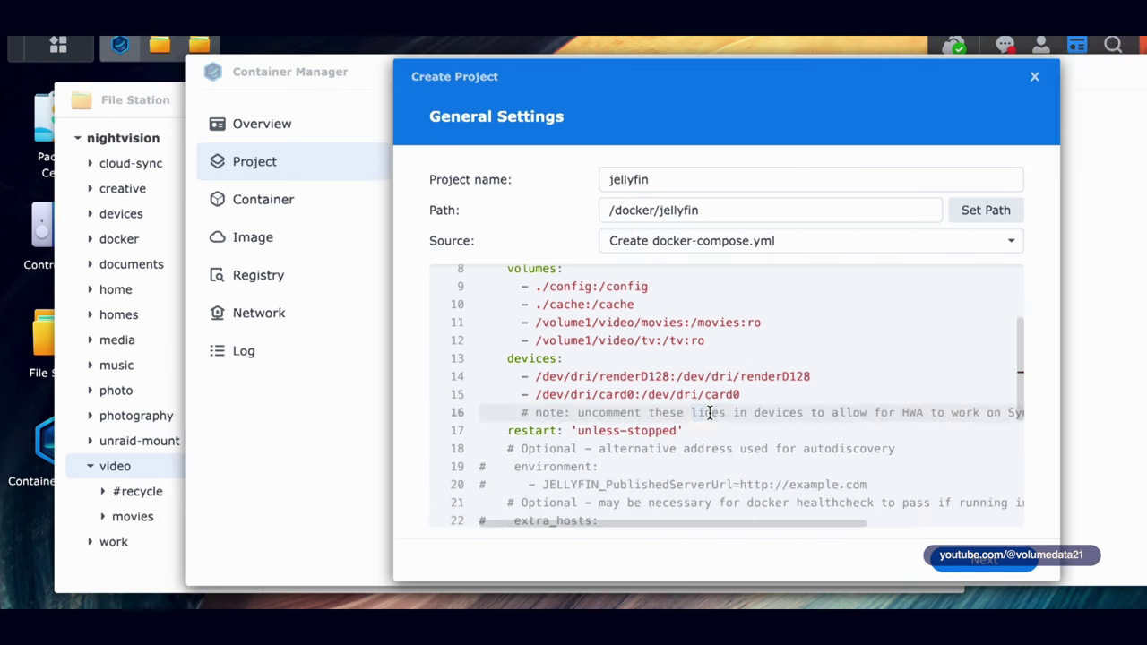
Delete the leftover note comment line and review the new devices section.
{"action": "triple_click", "coordinate": [708, 413]}
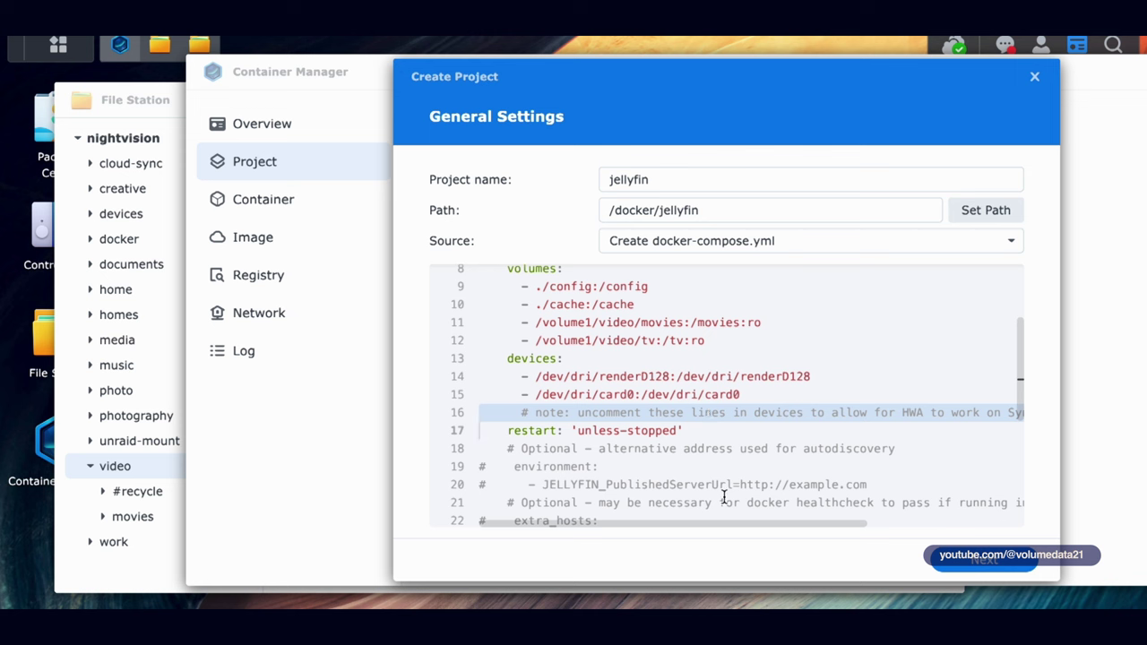
{"action": "key", "text": "BackSpace"}
{"action": "left_click", "coordinate": [791, 395]}
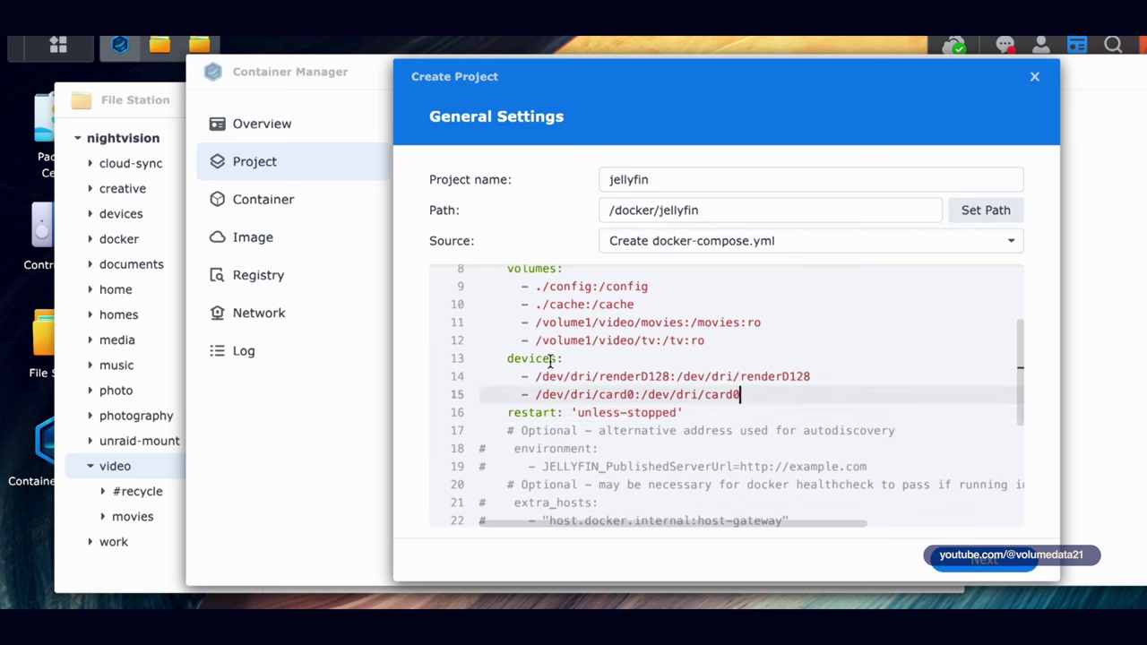
{"action": "left_click_drag", "start_coordinate": [506, 358], "coordinate": [643, 374]}
{"action": "left_click", "coordinate": [801, 391]}
{"action": "left_click_drag", "start_coordinate": [1022, 363], "coordinate": [1022, 299]}
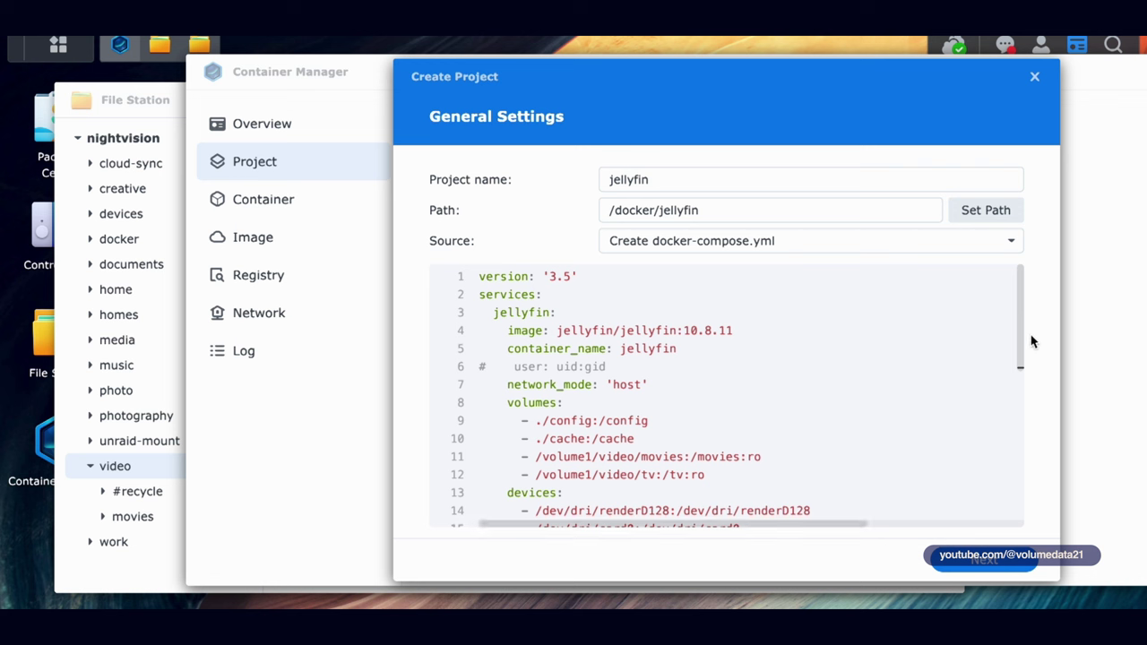
Comment out the /volume1/video/tv volume line with #.
{"action": "left_click", "coordinate": [716, 475]}
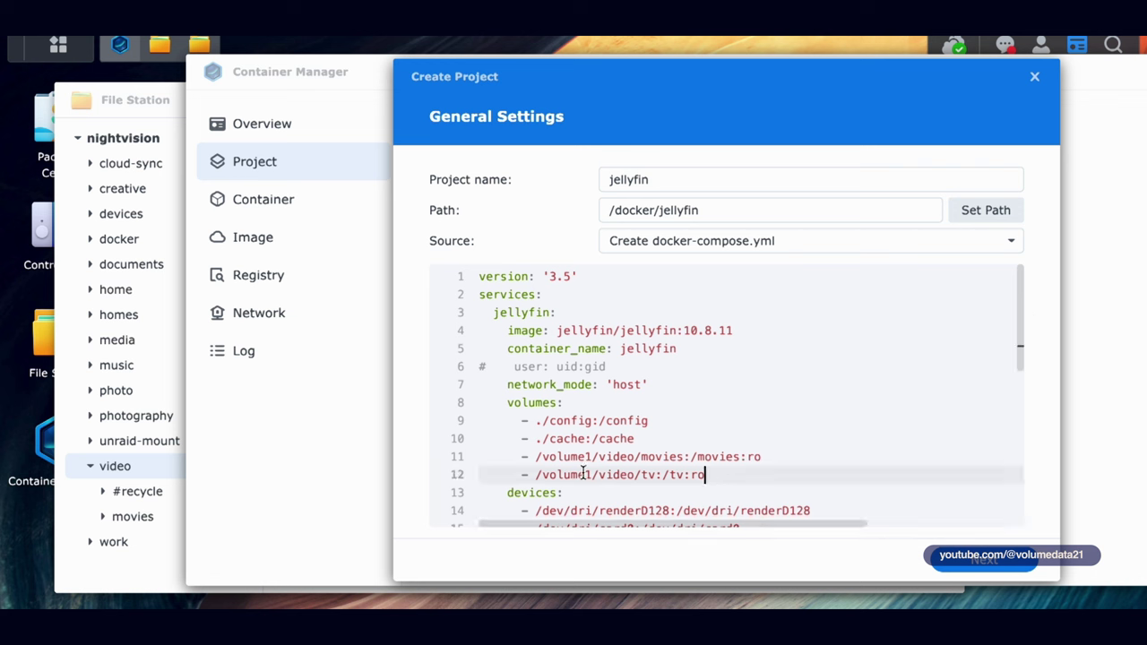
{"action": "left_click", "coordinate": [477, 475]}
{"action": "type", "text": "#"}
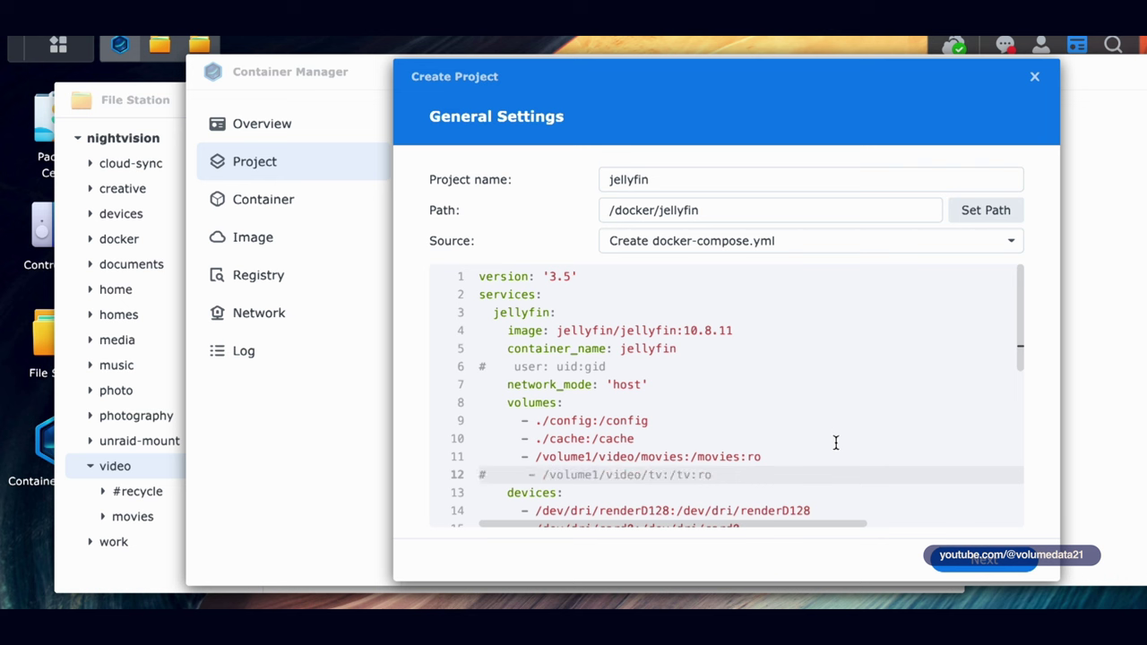
Highlight the host and container paths of the remaining /volume1/video/movies:/movies:ro mount.
{"action": "triple_click", "coordinate": [623, 457]}
{"action": "left_click", "coordinate": [772, 457]}
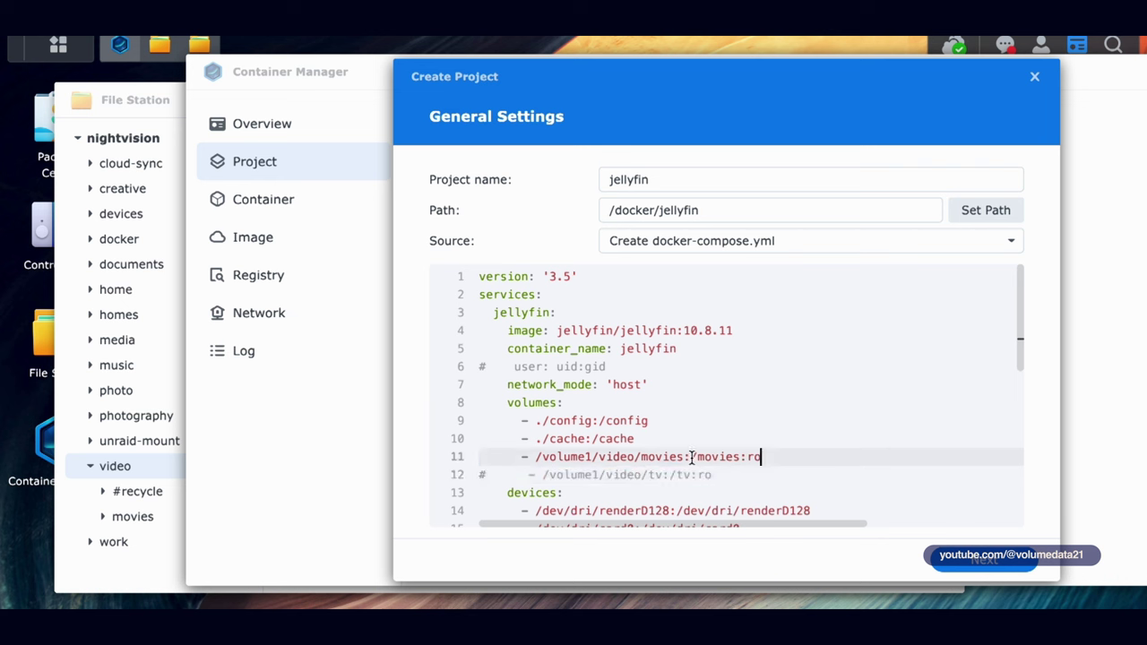
{"action": "left_click_drag", "start_coordinate": [690, 456], "coordinate": [739, 457]}
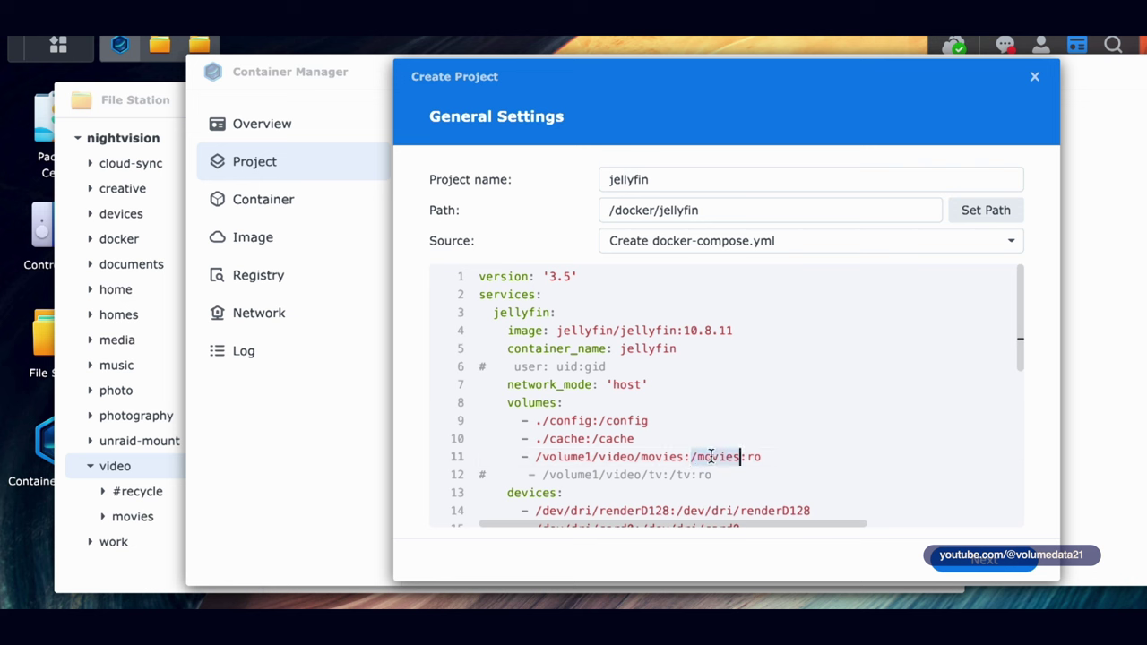
{"action": "double_click", "coordinate": [668, 456]}
{"action": "double_click", "coordinate": [704, 457]}
{"action": "left_click_drag", "start_coordinate": [683, 457], "coordinate": [534, 459]}
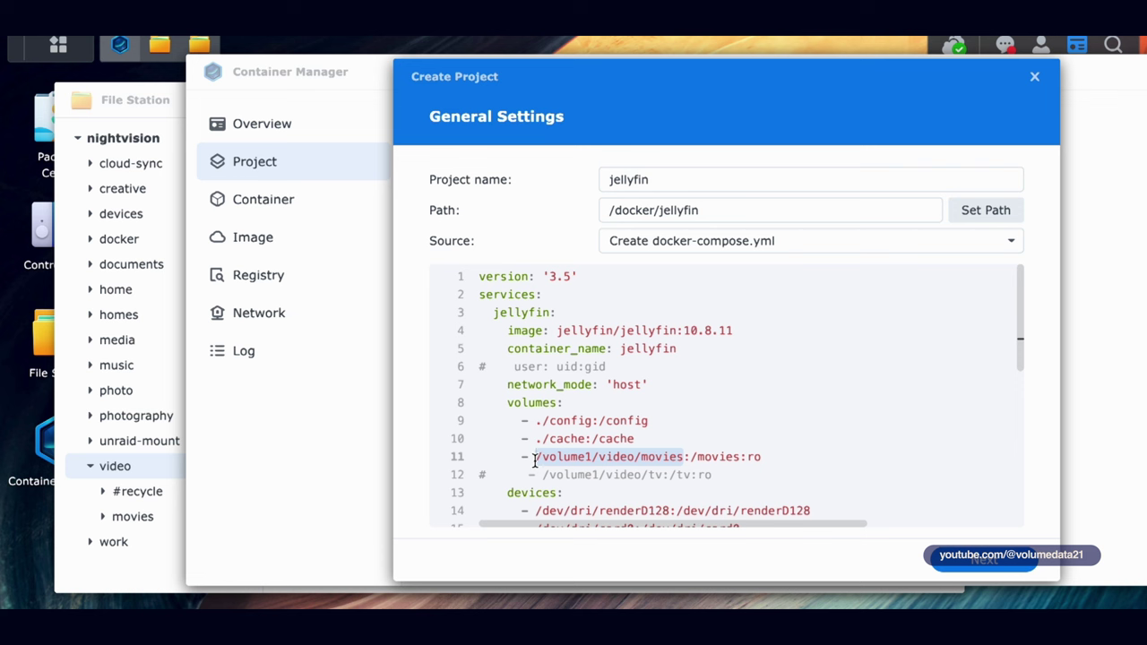
{"action": "double_click", "coordinate": [710, 456]}
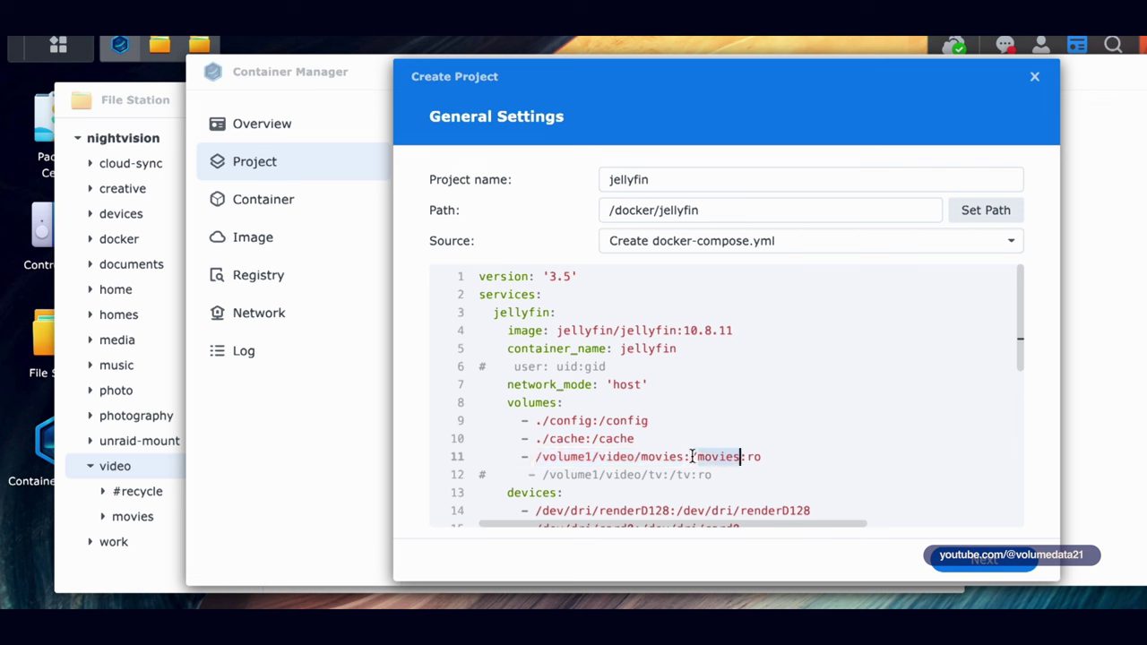
{"action": "left_click_drag", "start_coordinate": [689, 456], "coordinate": [741, 456]}
{"action": "left_click", "coordinate": [677, 457]}
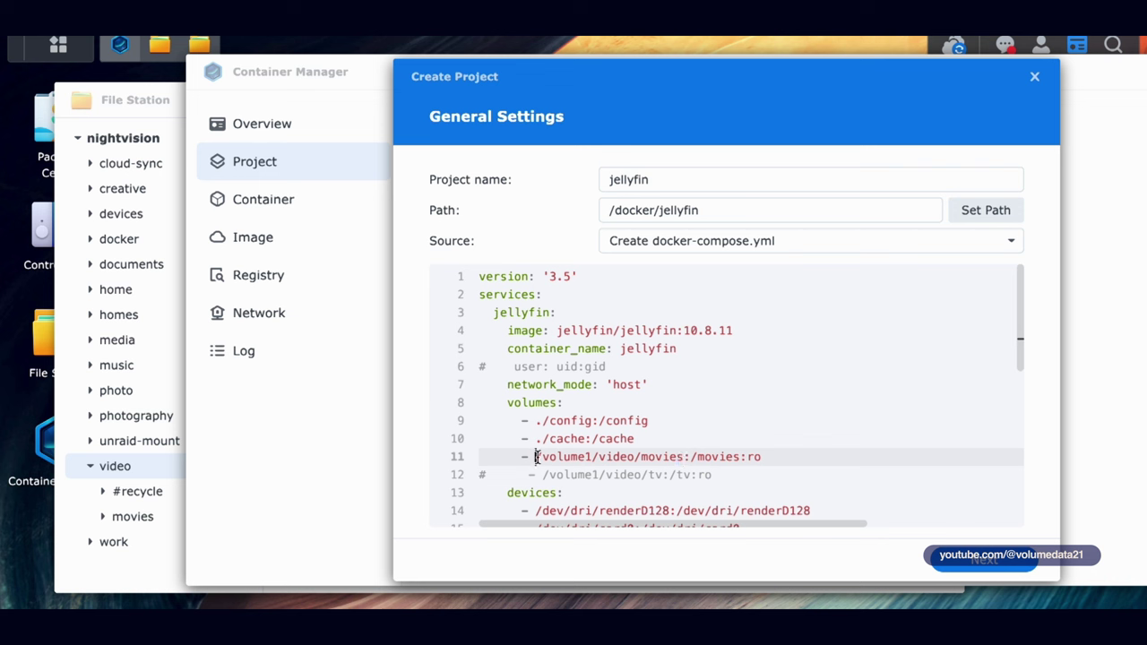
{"action": "left_click_drag", "start_coordinate": [692, 456], "coordinate": [732, 455]}
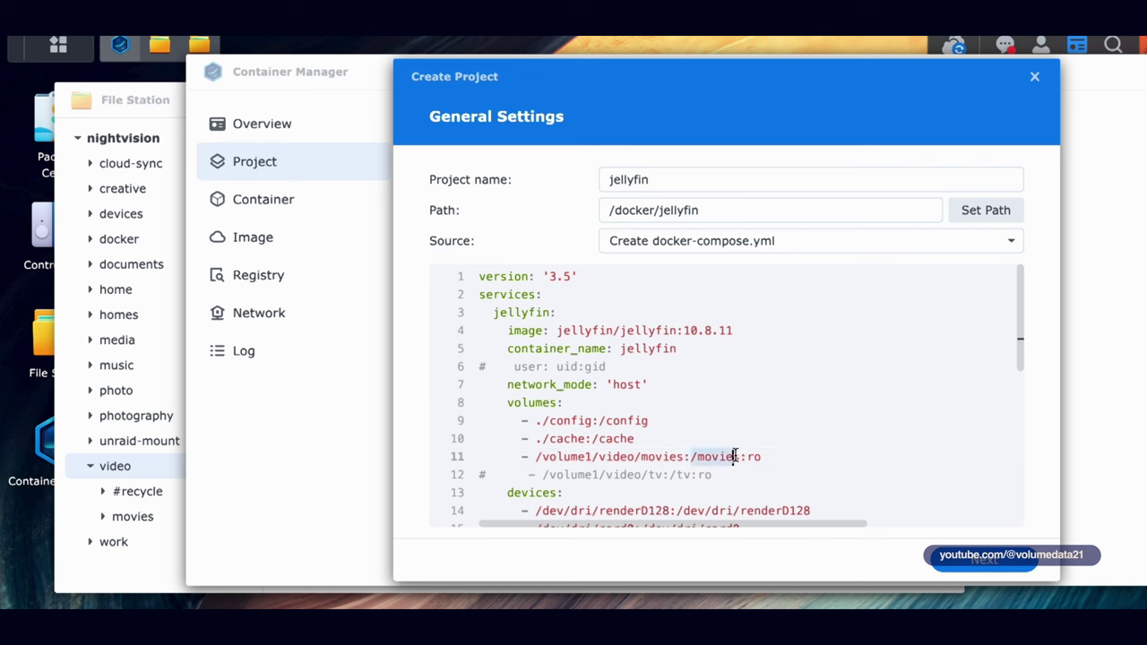
{"action": "left_click", "coordinate": [740, 443]}
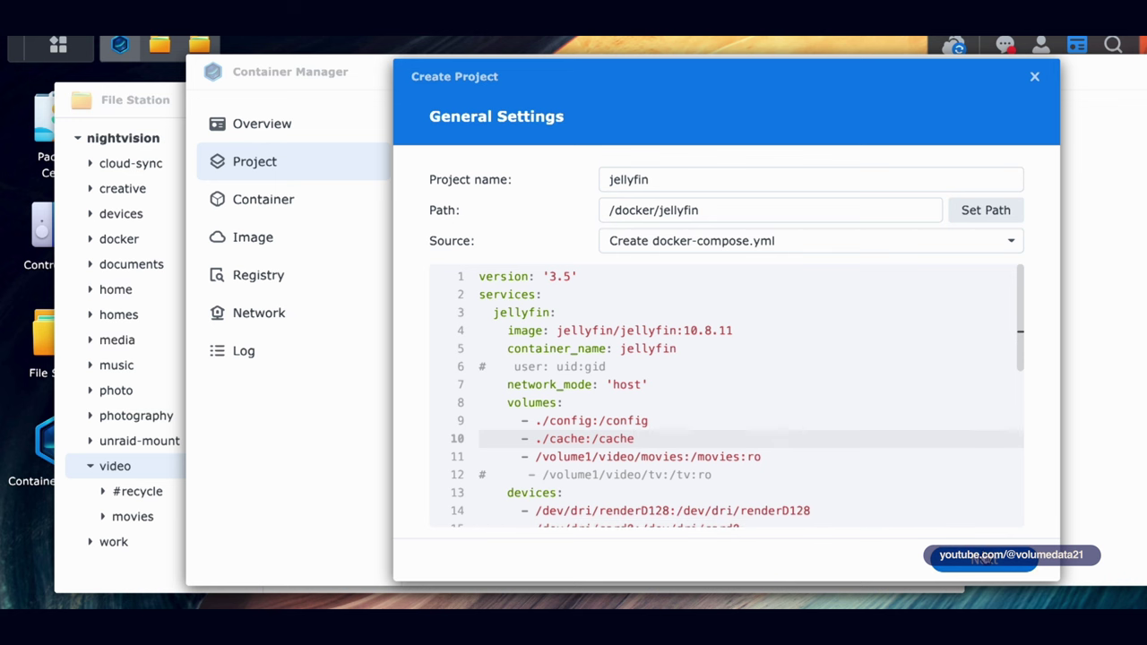
Go past the general and web portal settings, then finish to create and start jellyfin.
{"action": "left_click", "coordinate": [985, 559]}
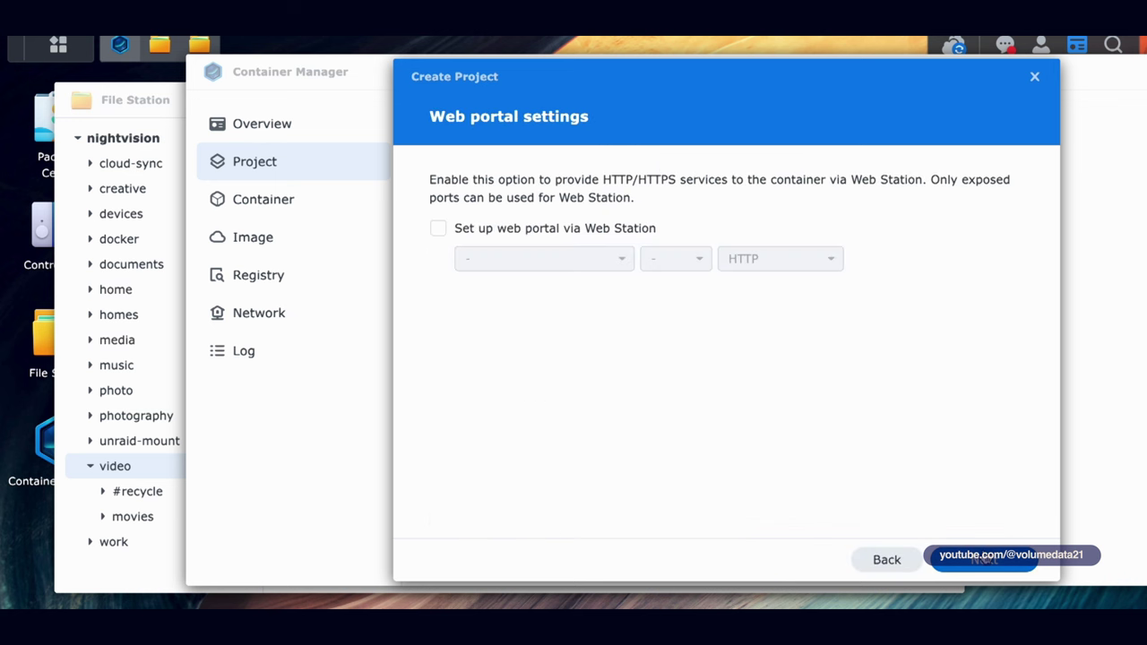
{"action": "left_click", "coordinate": [985, 559]}
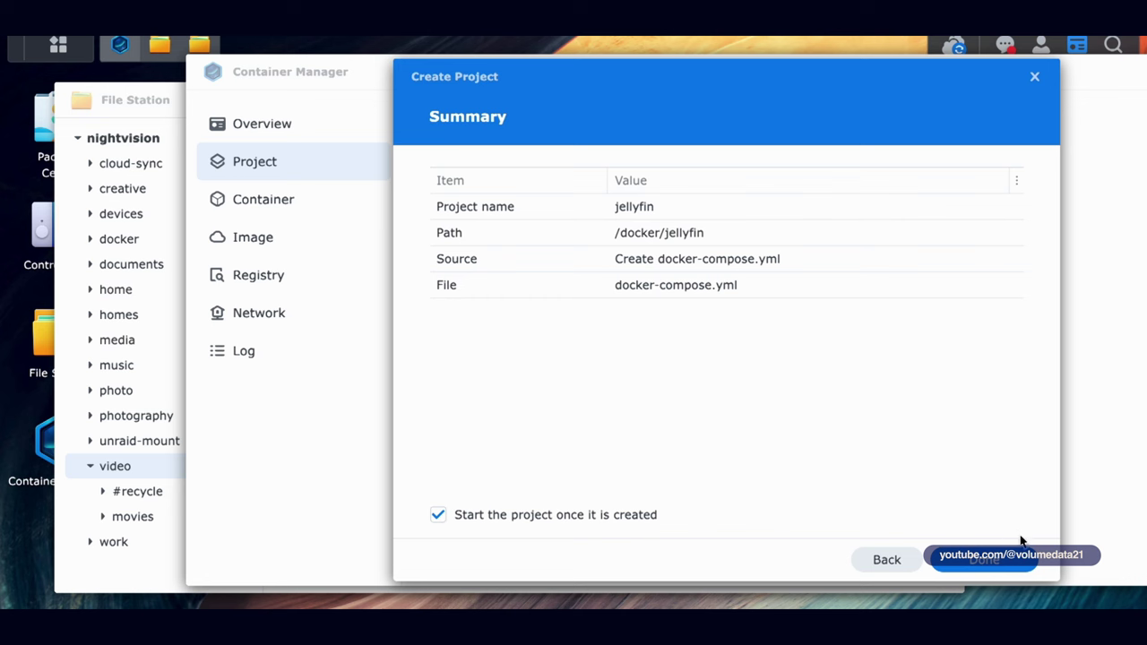
{"action": "left_click", "coordinate": [1026, 567]}
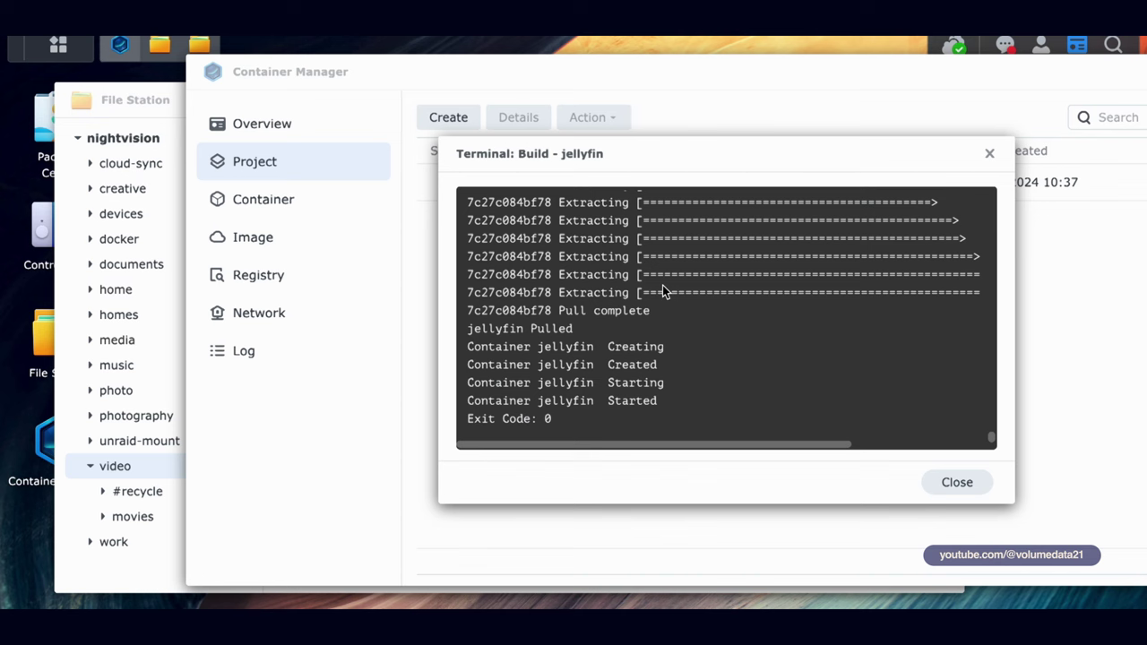
Close the build log and show the system status widgets to read the NAS's LAN address.
{"action": "left_click", "coordinate": [960, 484]}
{"action": "left_click_drag", "start_coordinate": [908, 78], "coordinate": [920, 109]}
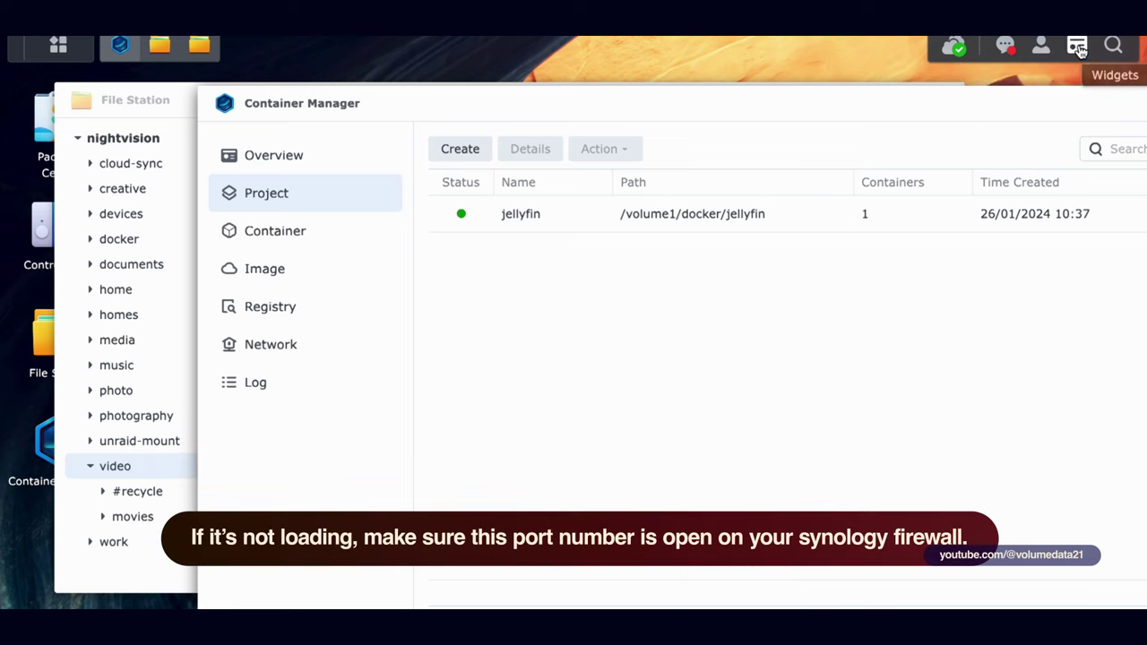
{"action": "left_click", "coordinate": [1078, 47]}
{"action": "left_click", "coordinate": [850, 80]}
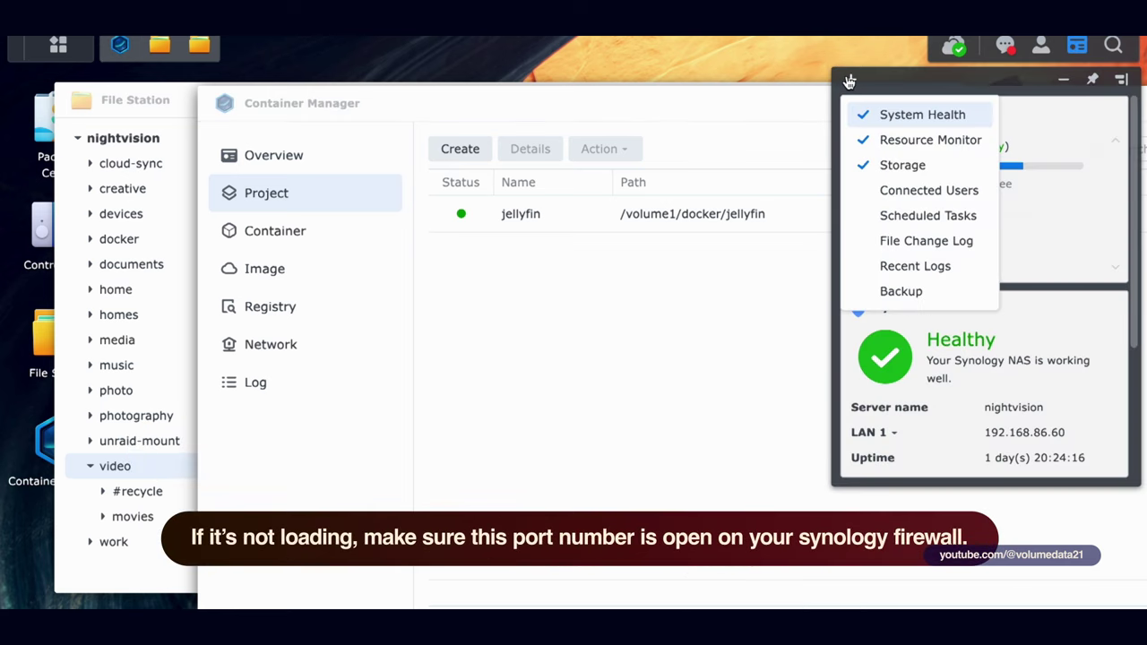
{"action": "left_click", "coordinate": [913, 116]}
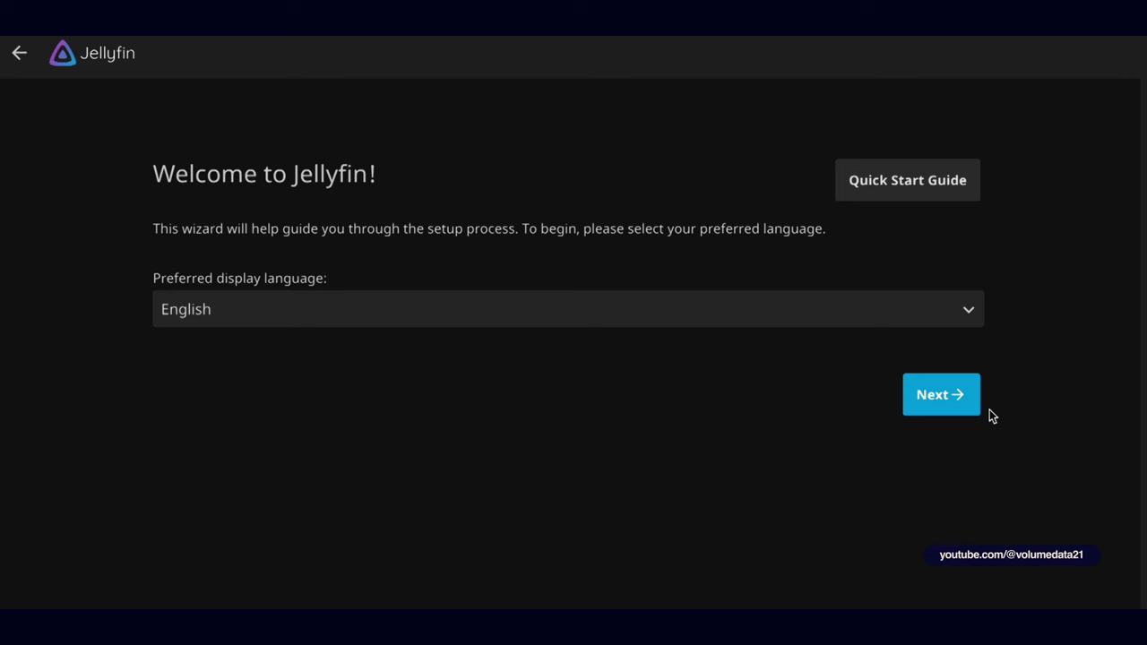
Pass the language step, replace 'root' with the admin username, and search for a password generator.
{"action": "left_click", "coordinate": [957, 409]}
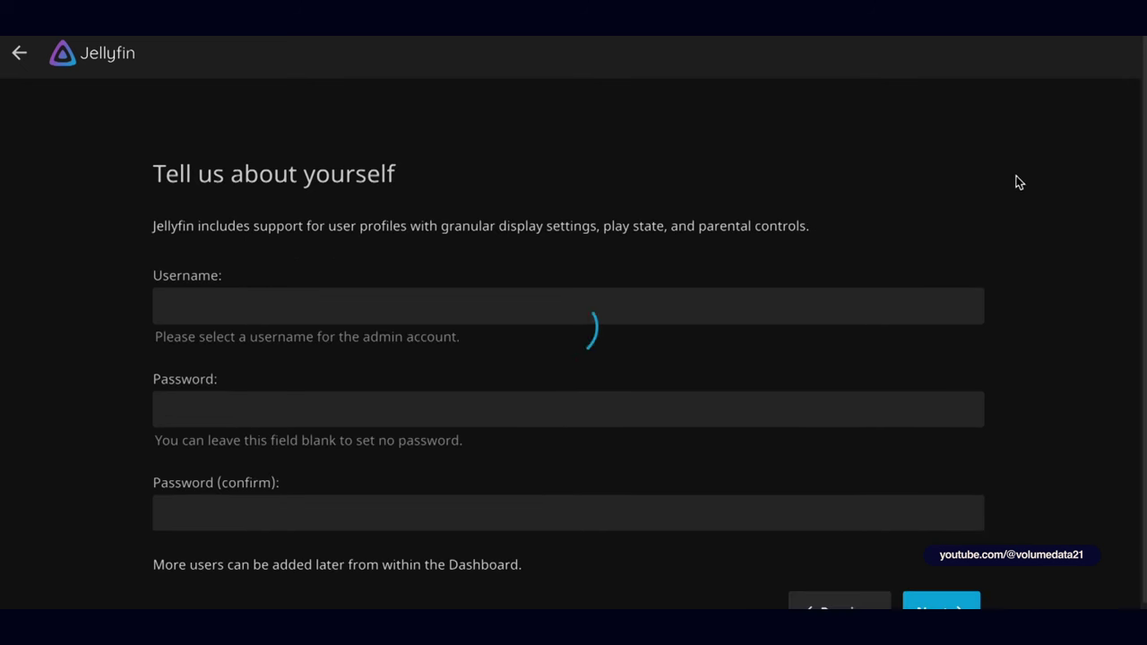
{"action": "left_click", "coordinate": [771, 306]}
{"action": "key", "text": "ctrl+a"}
{"action": "type", "text": "volumedata23"}
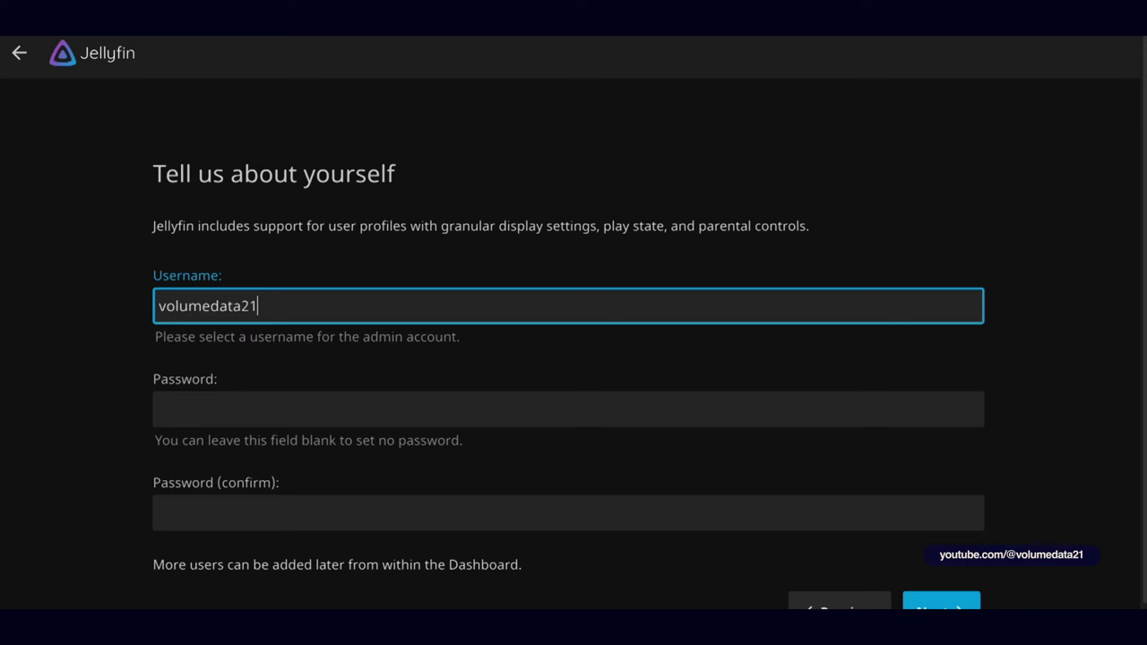
{"action": "left_click", "coordinate": [159, 409]}
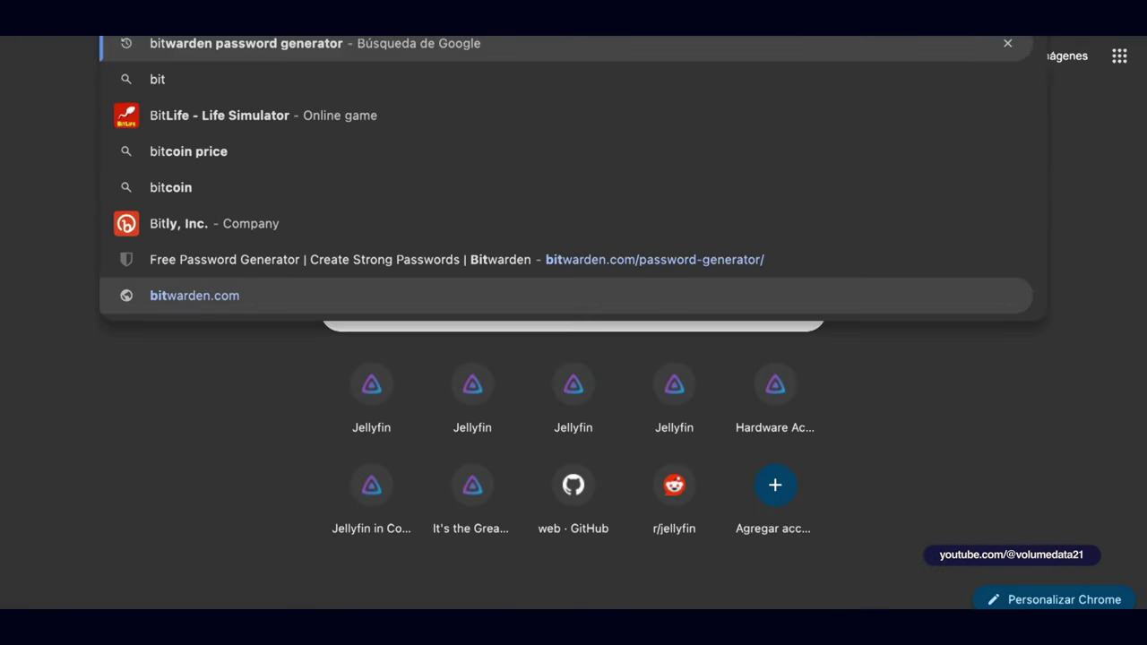
{"action": "key", "text": "Return"}
Generate a 27-character Bitwarden password, copy it, and paste it as Jellyfin's admin password.
{"action": "left_click", "coordinate": [404, 250]}
{"action": "scroll", "coordinate": [639, 217], "scroll_direction": "down", "scroll_amount": 1}
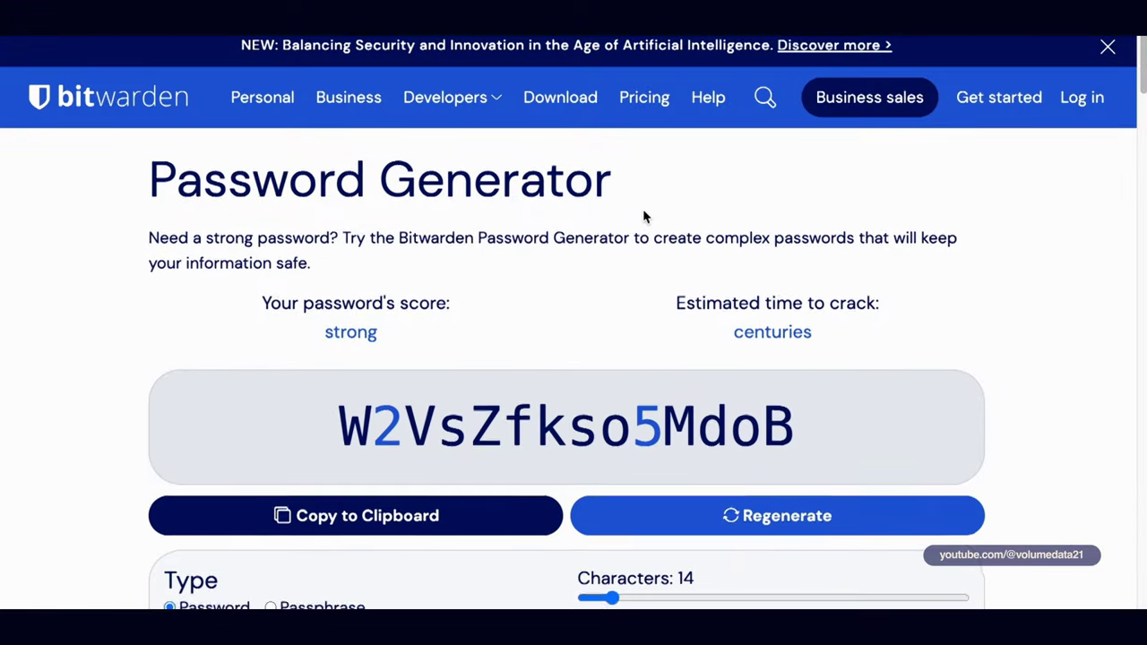
{"action": "left_click_drag", "start_coordinate": [591, 591], "coordinate": [653, 589]}
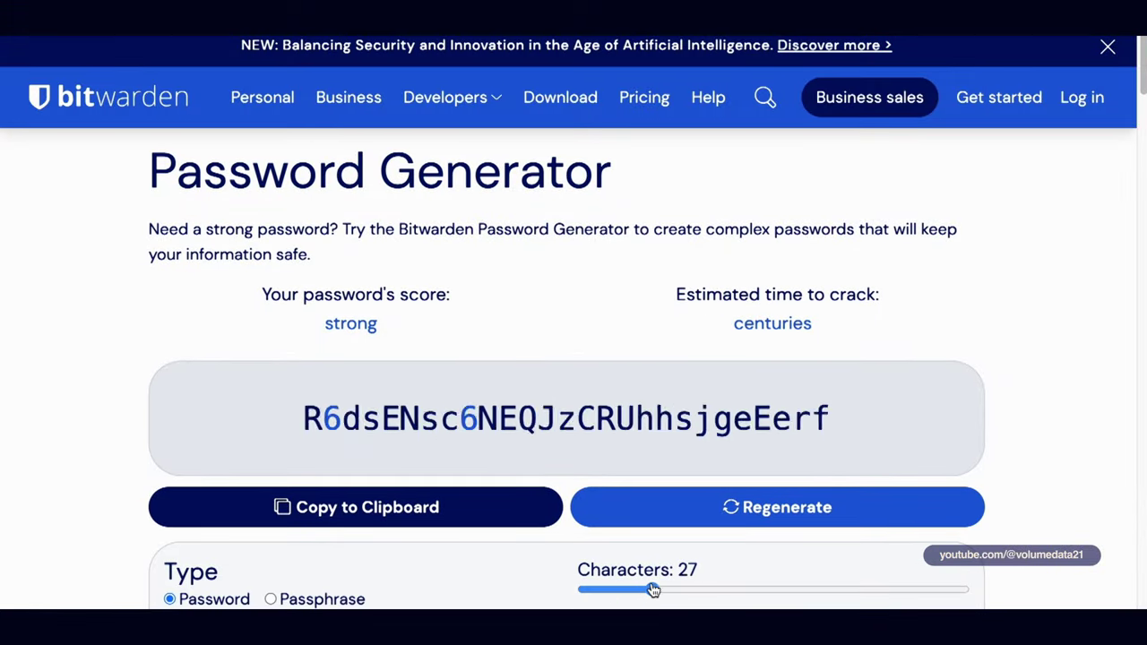
{"action": "left_click", "coordinate": [747, 513]}
{"action": "left_click", "coordinate": [744, 508]}
{"action": "left_click", "coordinate": [742, 506]}
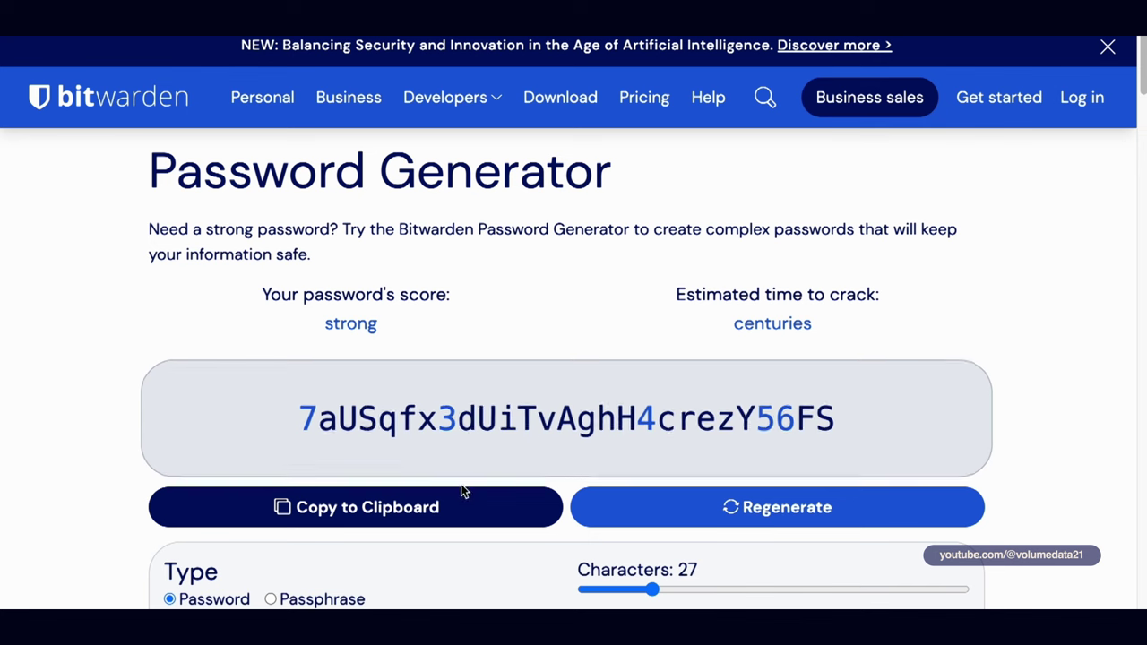
{"action": "left_click", "coordinate": [459, 507]}
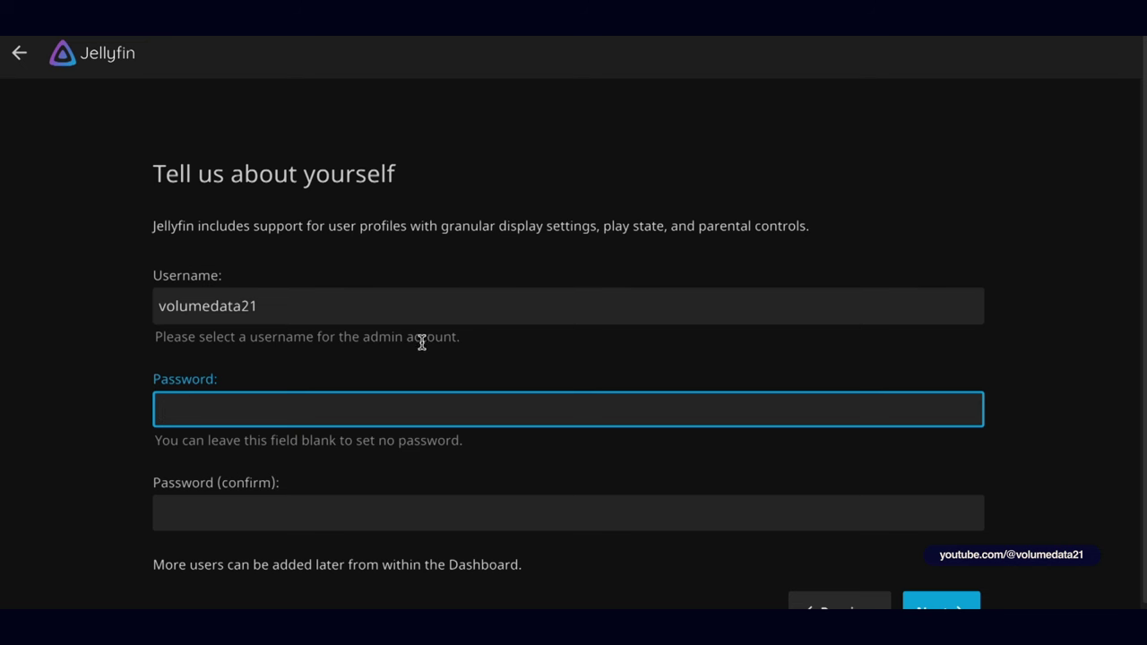
{"action": "key", "text": "ctrl+v"}
Paste the same admin password into the confirmation field and submit the account details.
{"action": "scroll", "coordinate": [630, 354], "scroll_direction": "down", "scroll_amount": 1}
{"action": "left_click", "coordinate": [593, 493]}
{"action": "key", "text": "ctrl+v"}
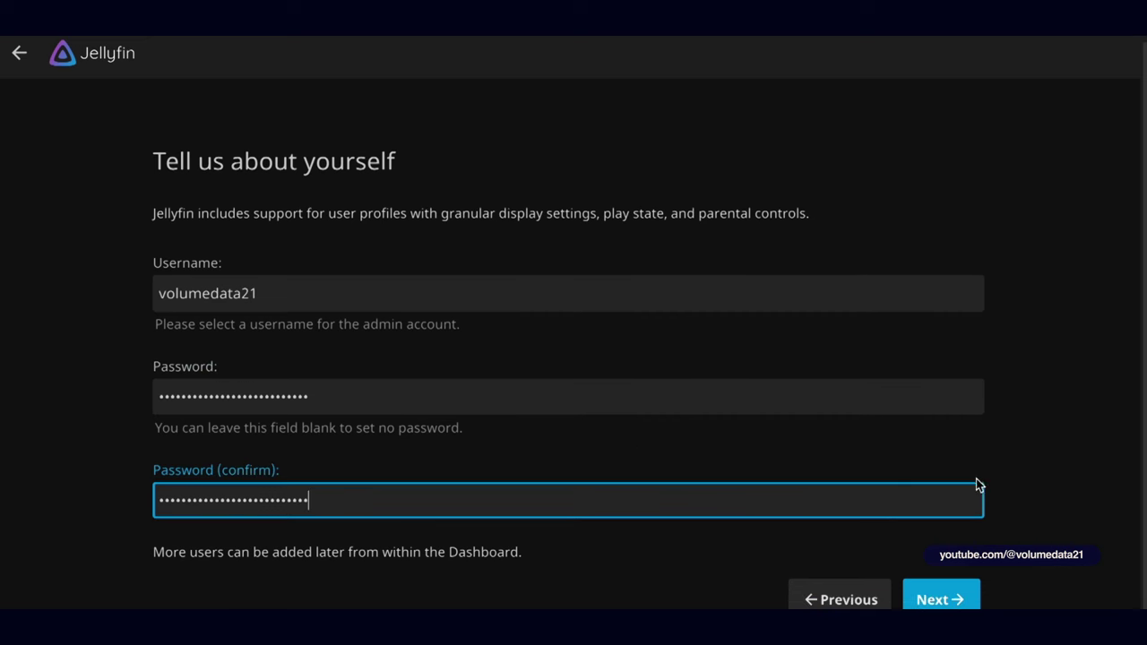
{"action": "key", "text": "Return"}
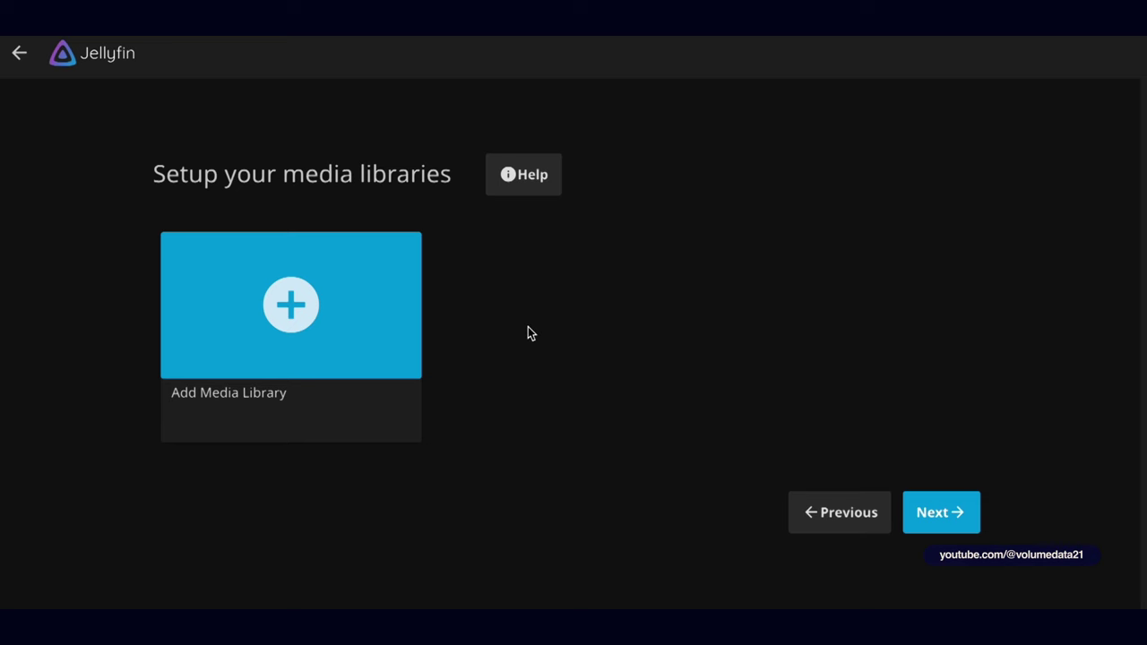
{"action": "left_click", "coordinate": [292, 312]}
Create a Movies content-type library with /movies as its folder.
{"action": "left_click", "coordinate": [848, 170]}
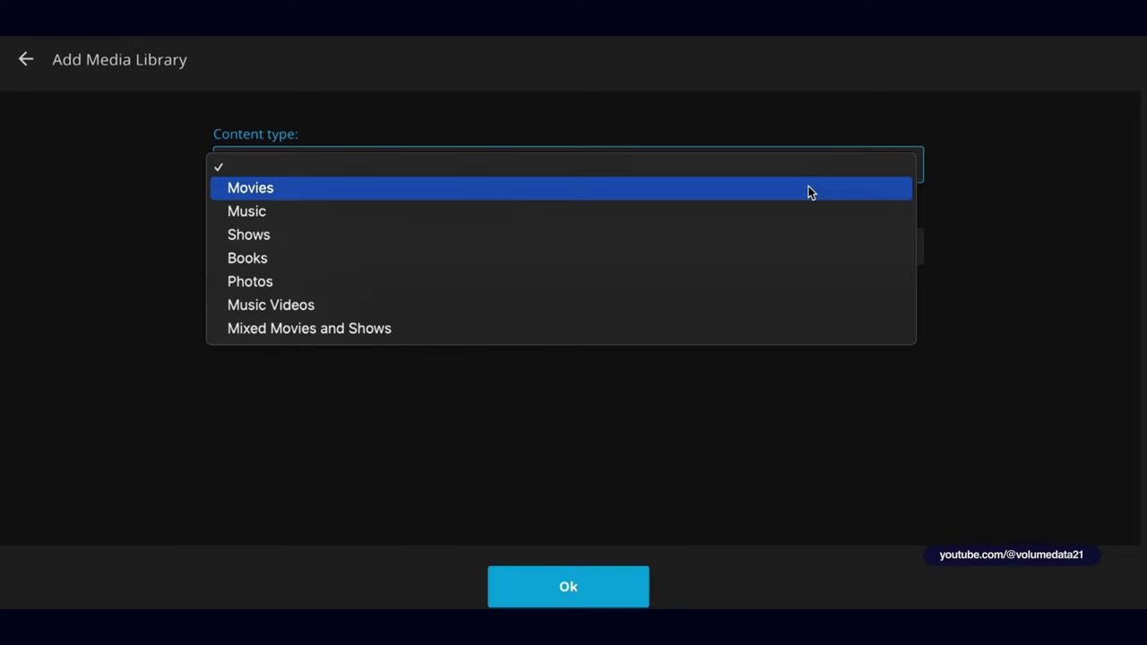
{"action": "left_click", "coordinate": [808, 188]}
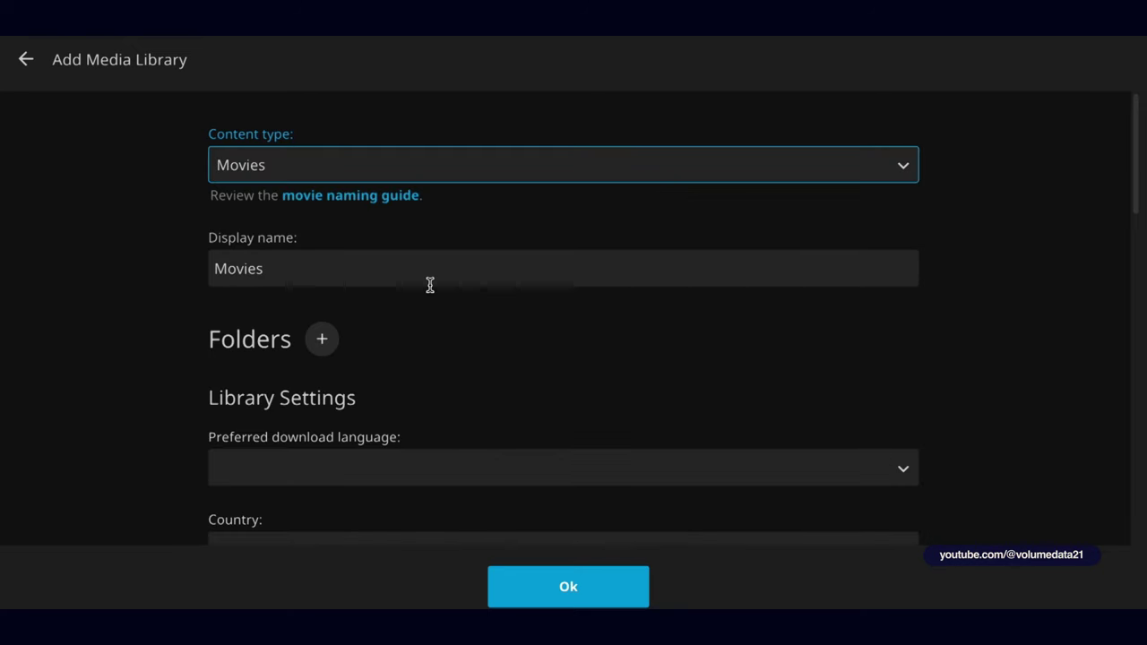
{"action": "left_click", "coordinate": [330, 341]}
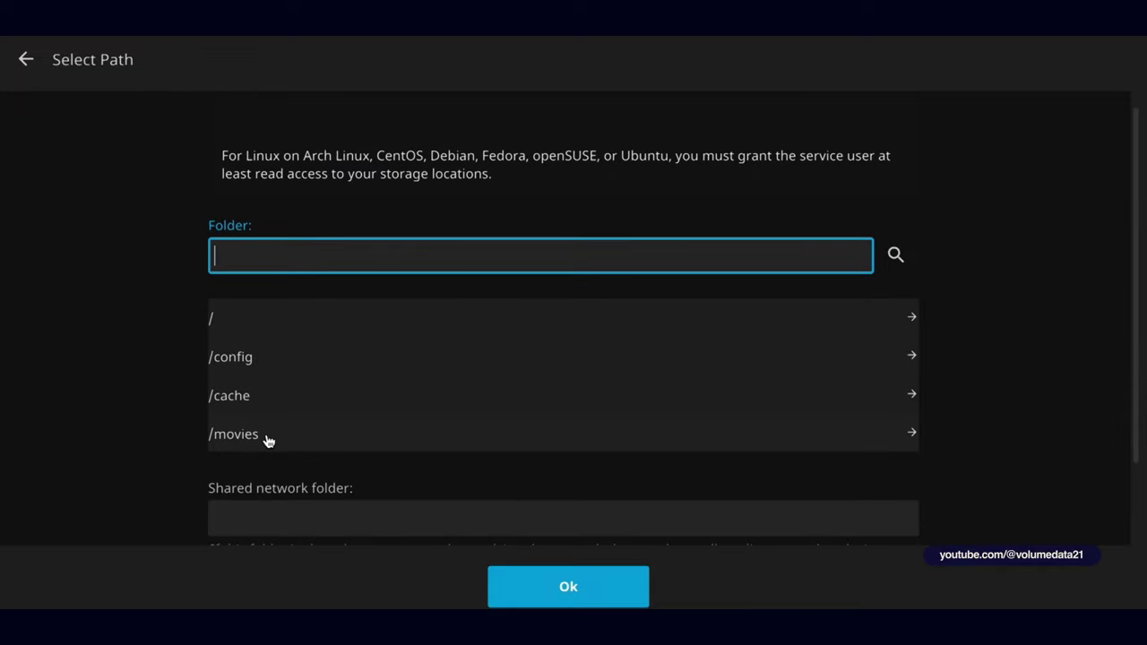
{"action": "left_click", "coordinate": [234, 433]}
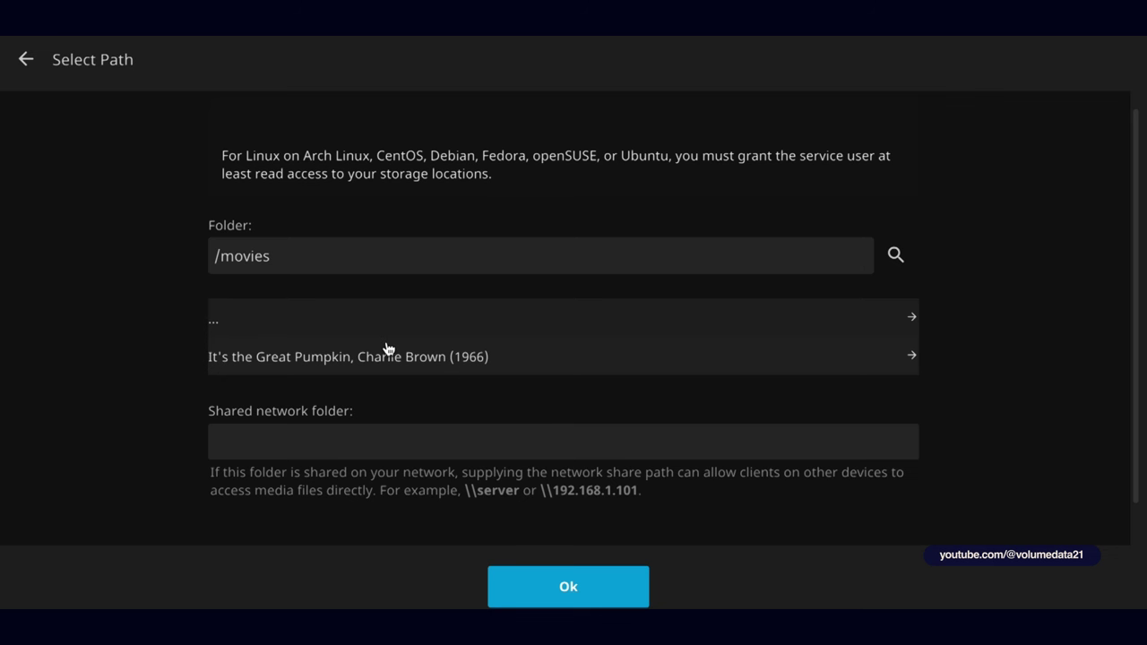
{"action": "scroll", "coordinate": [956, 387], "scroll_direction": "down", "scroll_amount": 3}
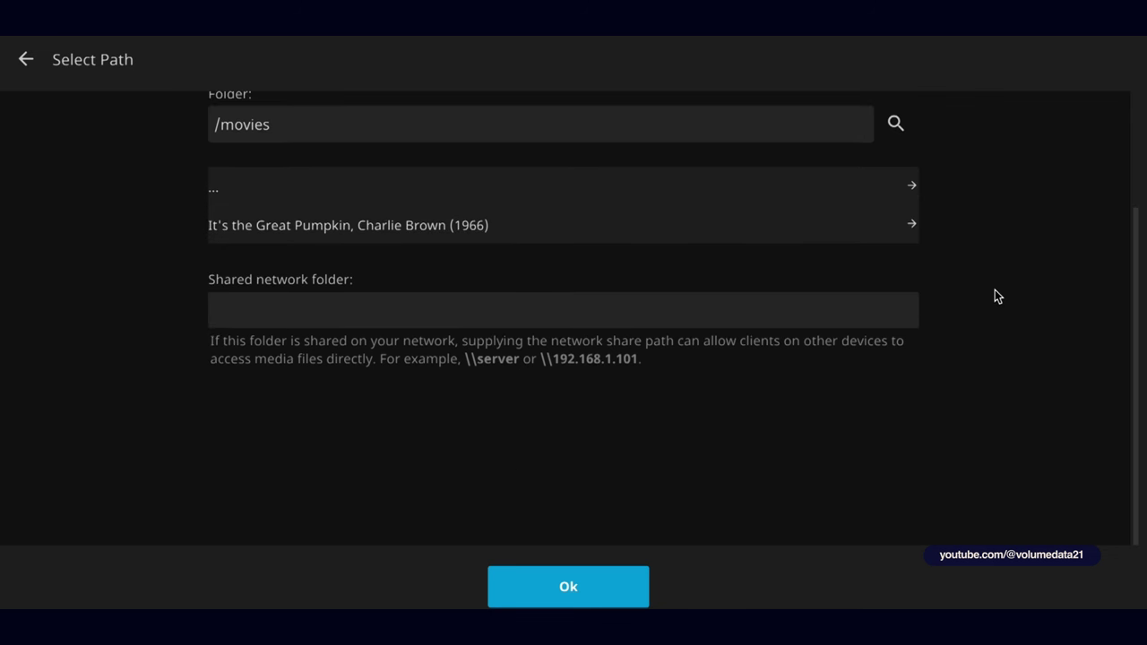
{"action": "left_click", "coordinate": [596, 595]}
Review the Movies library settings, including chapter extraction, and confirm the library.
{"action": "scroll", "coordinate": [986, 317], "scroll_direction": "down", "scroll_amount": 4}
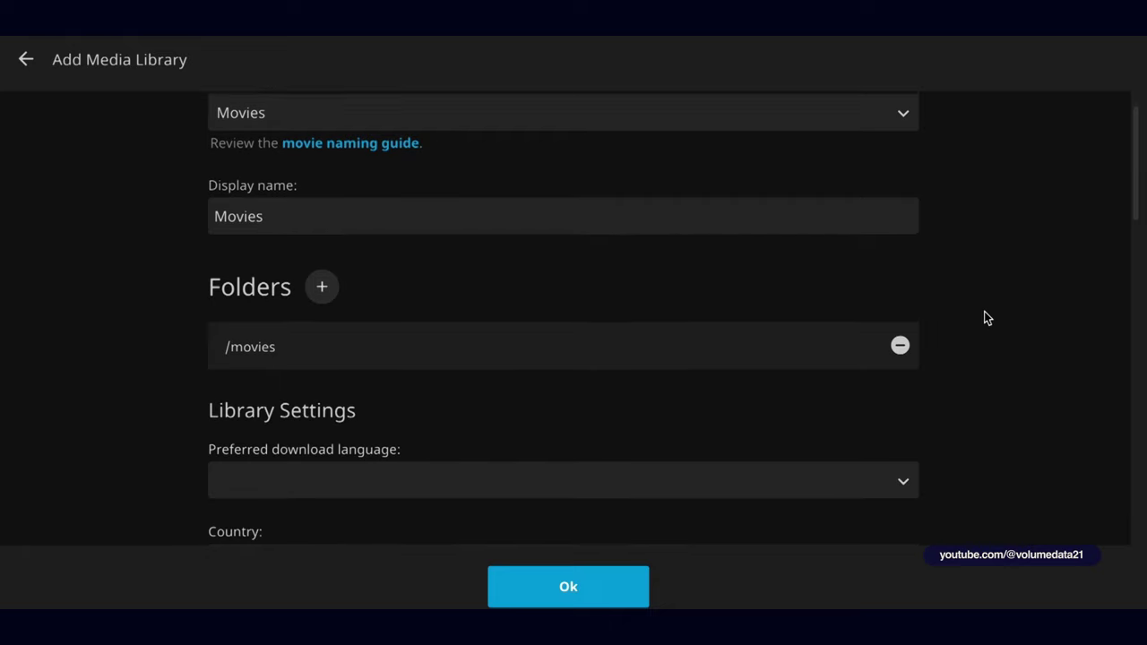
{"action": "left_click_drag", "start_coordinate": [1134, 151], "coordinate": [1133, 188]}
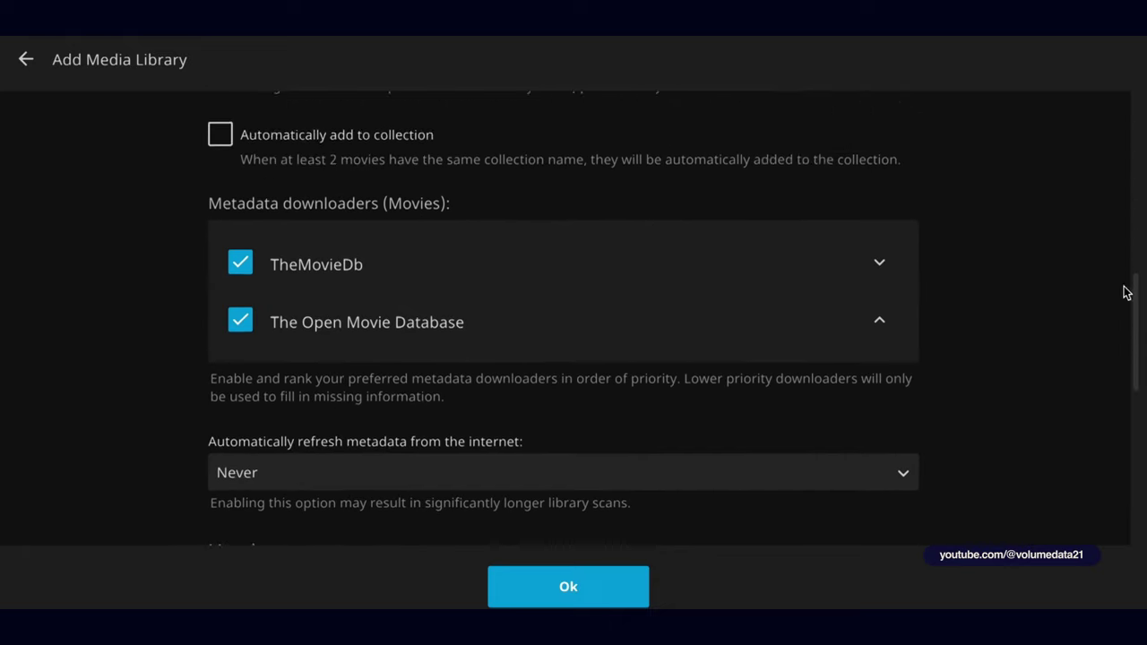
{"action": "left_click_drag", "start_coordinate": [1126, 293], "coordinate": [1136, 515]}
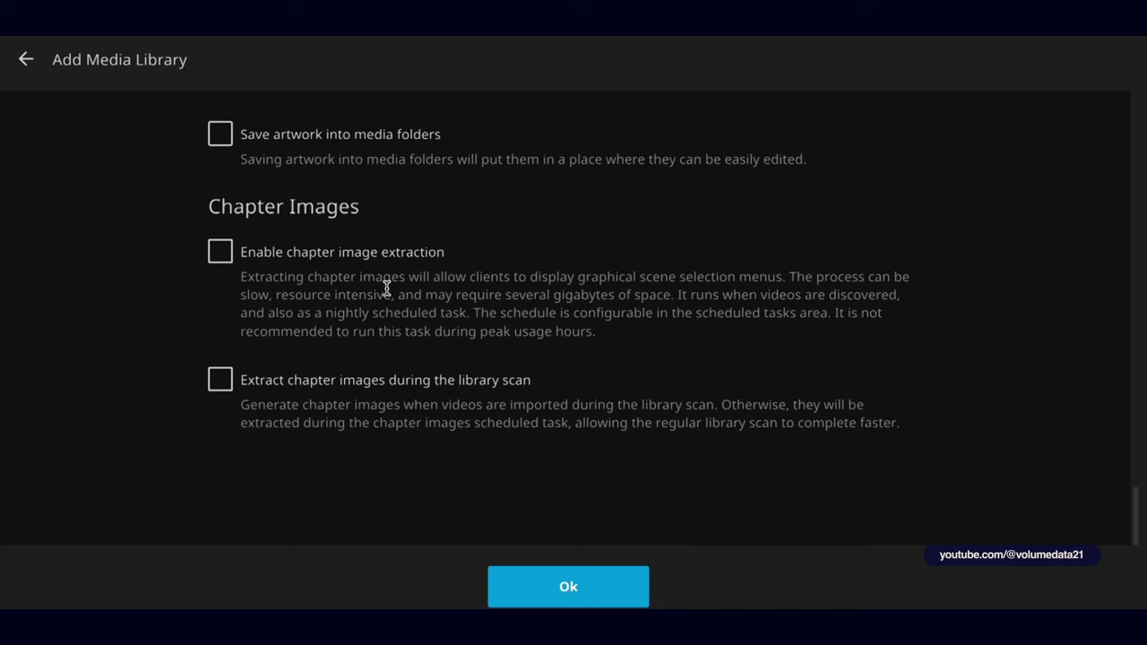
{"action": "left_click_drag", "start_coordinate": [671, 294], "coordinate": [471, 312]}
{"action": "left_click", "coordinate": [569, 306]}
{"action": "left_click", "coordinate": [593, 591]}
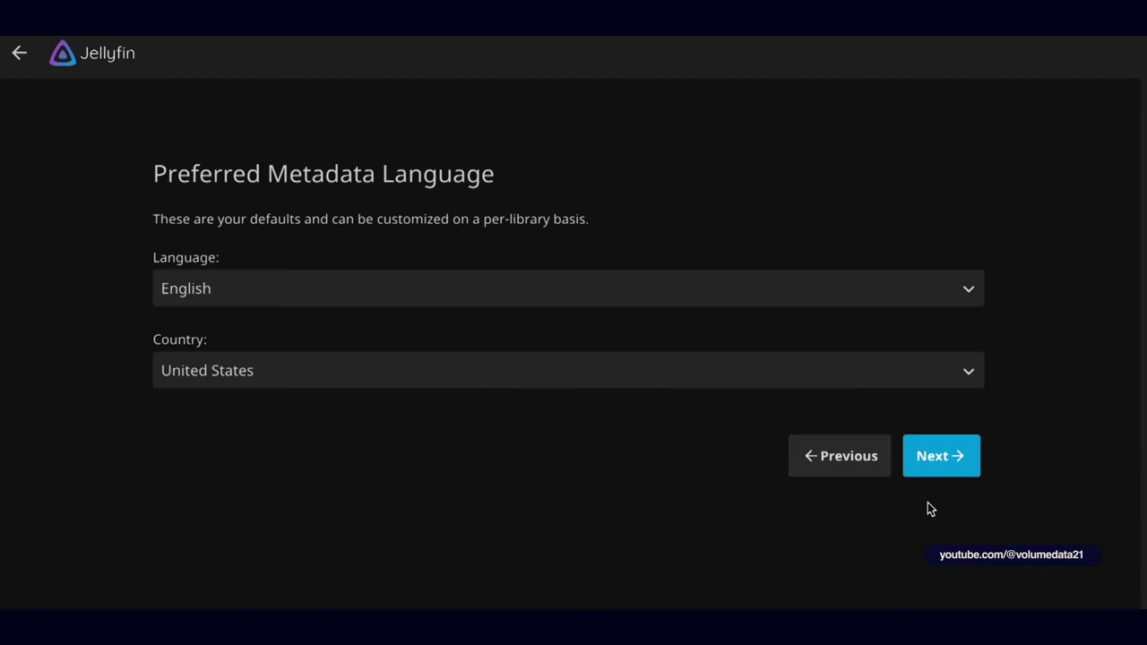
Accept the default metadata language and remote access settings, and finish the wizard.
{"action": "left_click", "coordinate": [909, 467]}
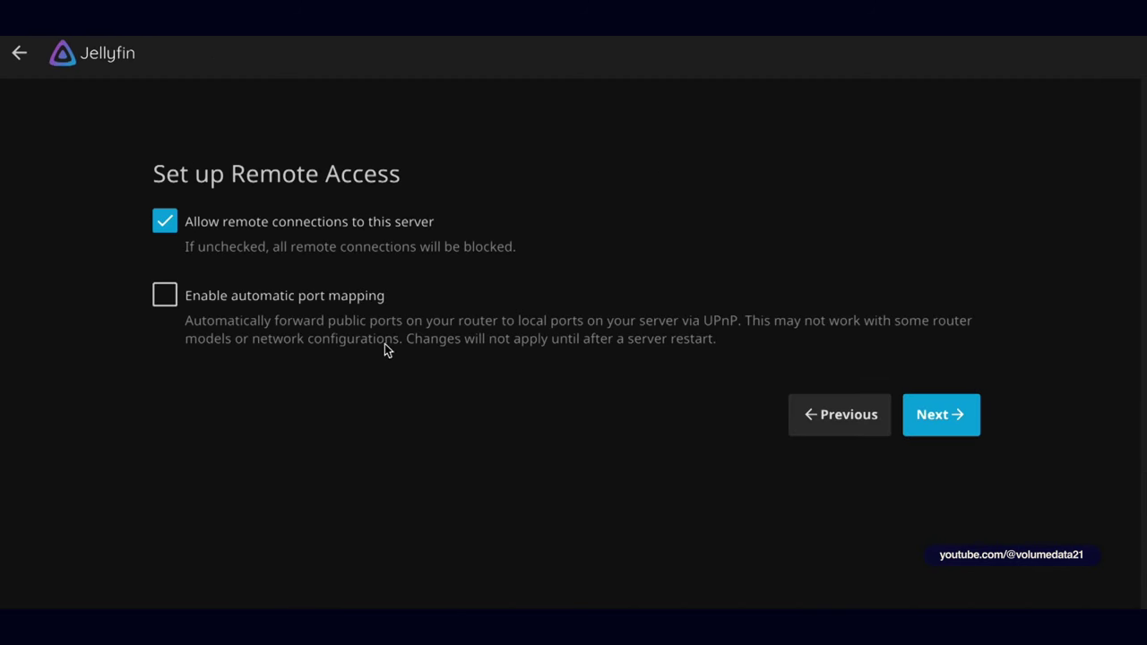
{"action": "left_click", "coordinate": [966, 425]}
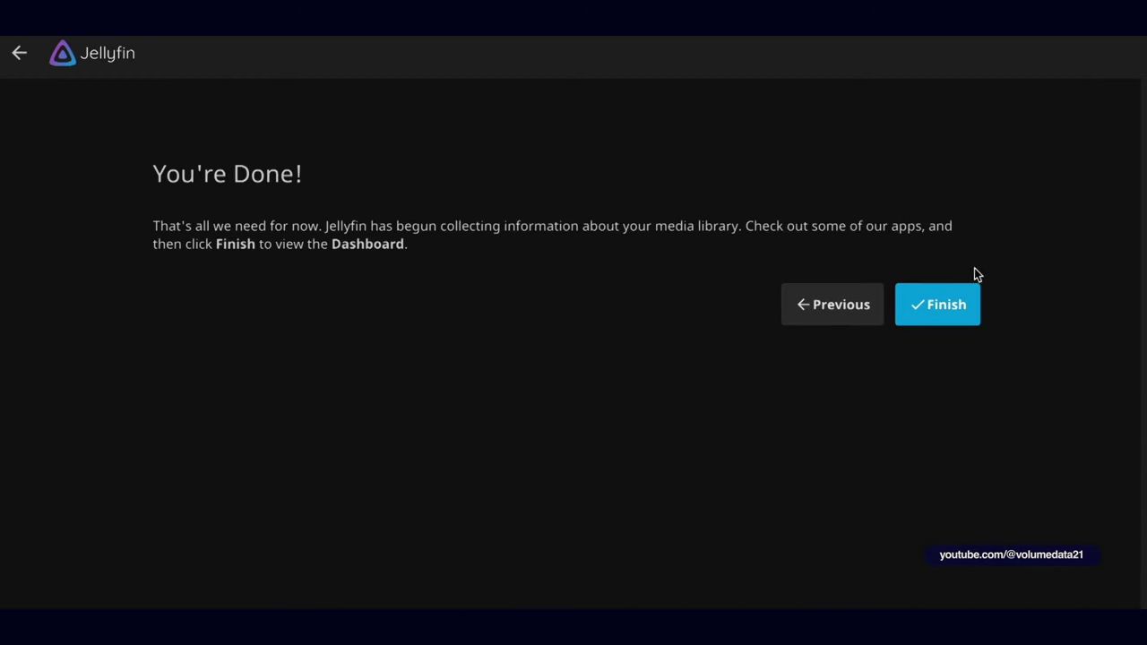
{"action": "left_click", "coordinate": [911, 321]}
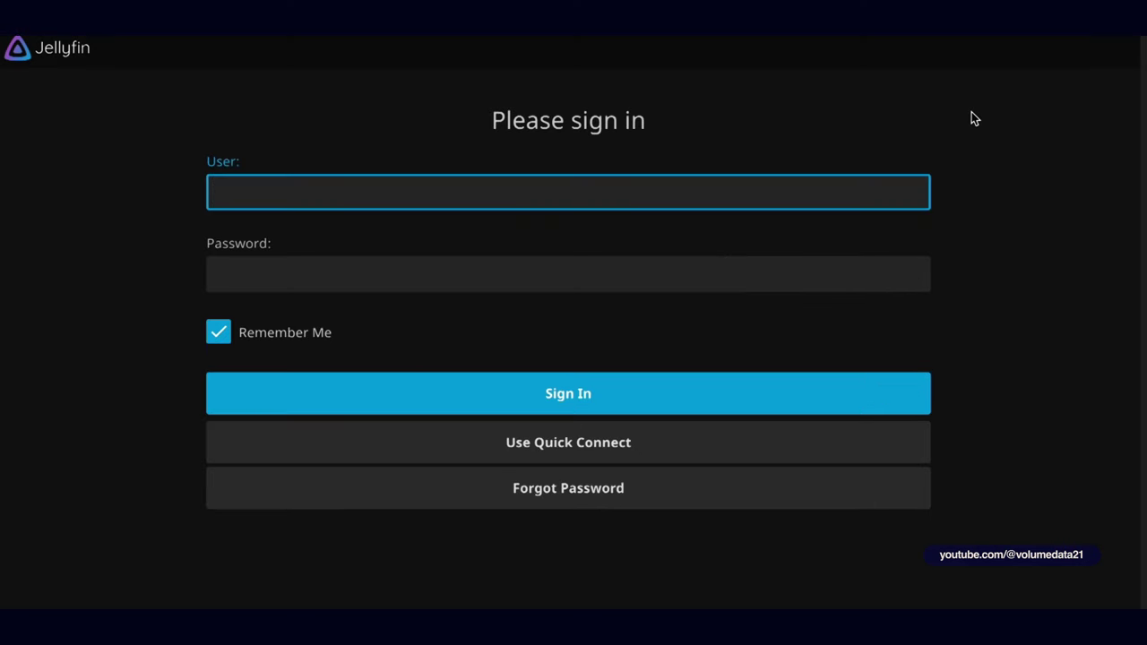
Sign in with the admin username and password, and browse the home page's Movies library.
{"action": "type", "text": "volumedata21"}
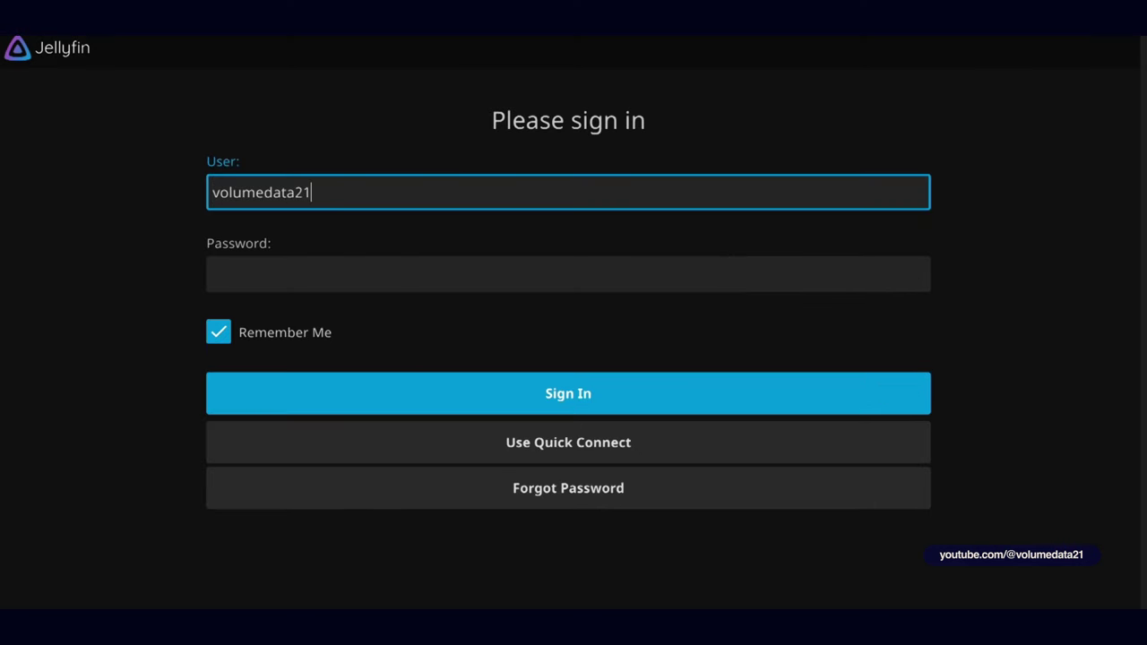
{"action": "key", "text": "Tab"}
{"action": "key", "text": "ctrl+v"}
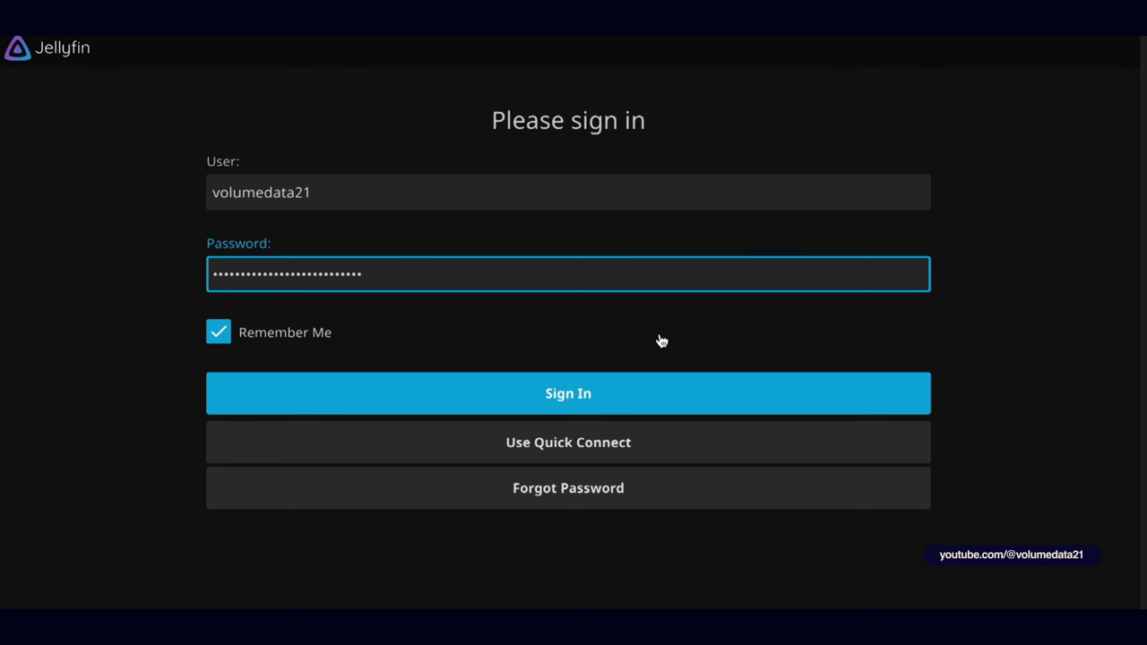
{"action": "left_click", "coordinate": [637, 382]}
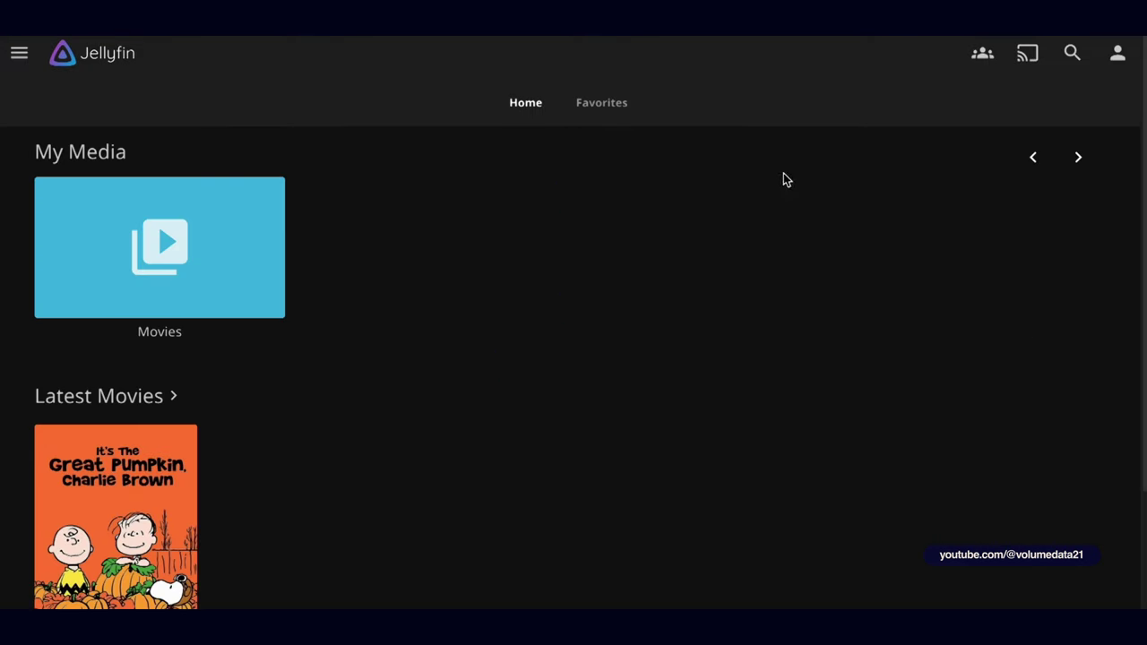
{"action": "scroll", "coordinate": [636, 286], "scroll_direction": "down", "scroll_amount": 1}
{"action": "scroll", "coordinate": [636, 286], "scroll_direction": "down", "scroll_amount": 1}
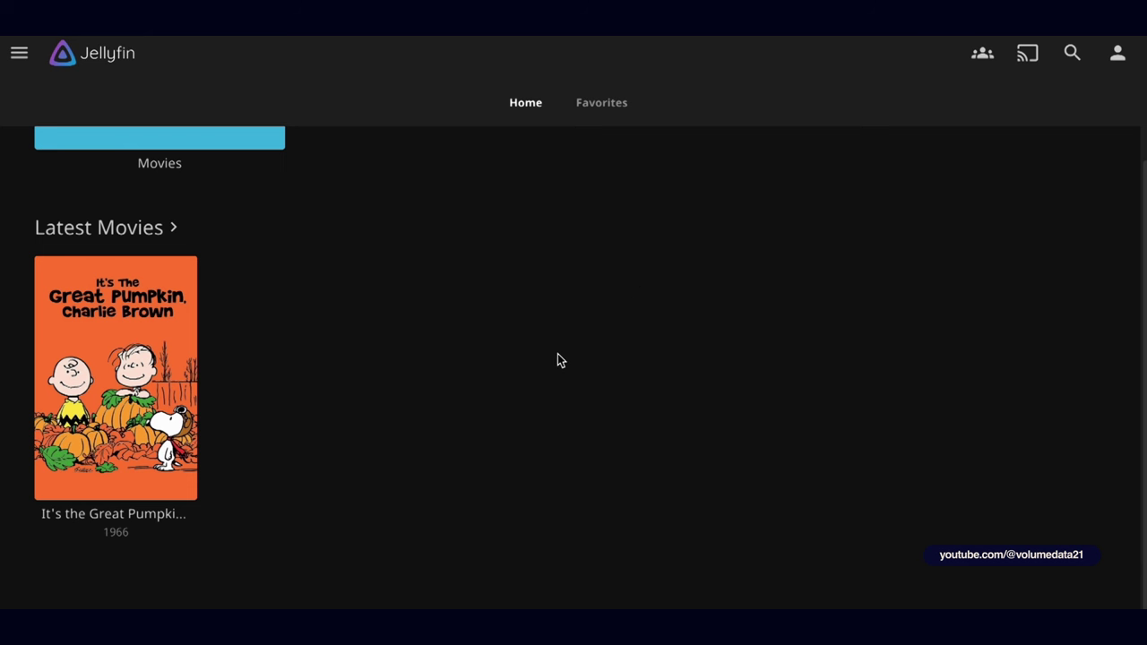
{"action": "scroll", "coordinate": [557, 359], "scroll_direction": "up", "scroll_amount": 2}
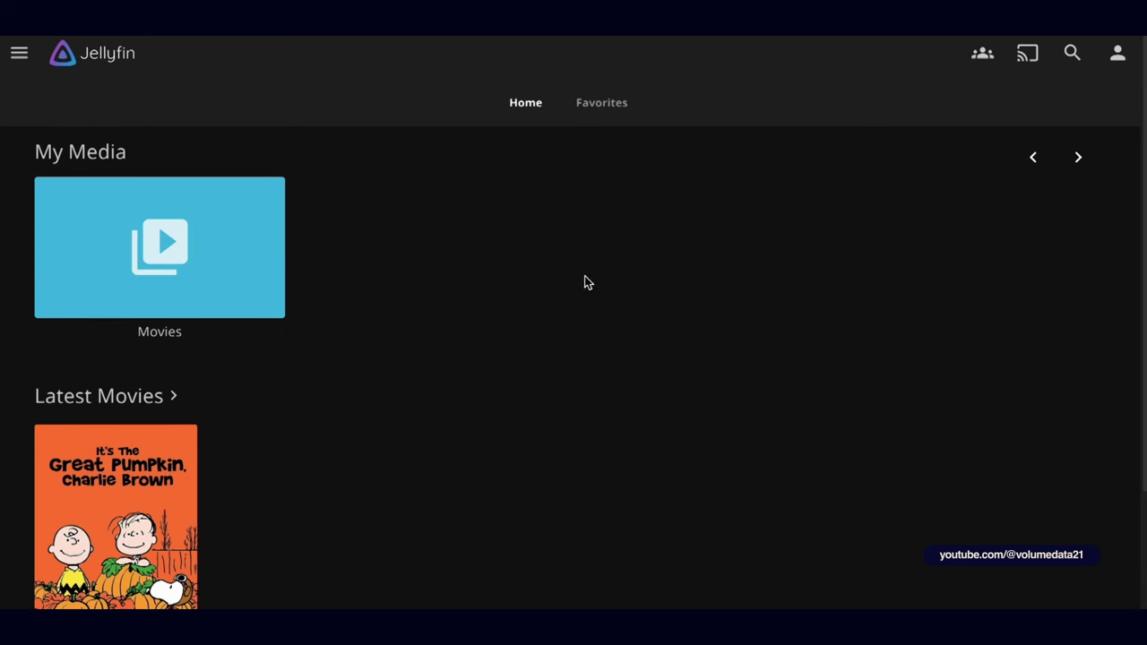
{"action": "left_click", "coordinate": [12, 58]}
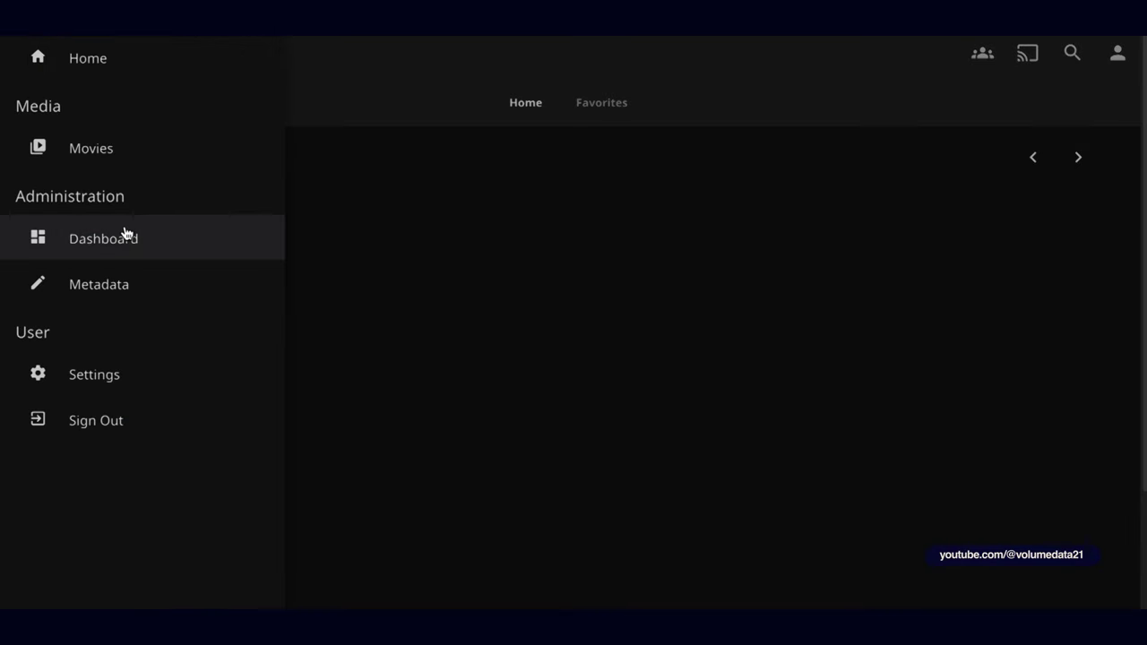
Go to the admin Dashboard's Playback transcoding settings.
{"action": "left_click", "coordinate": [128, 236]}
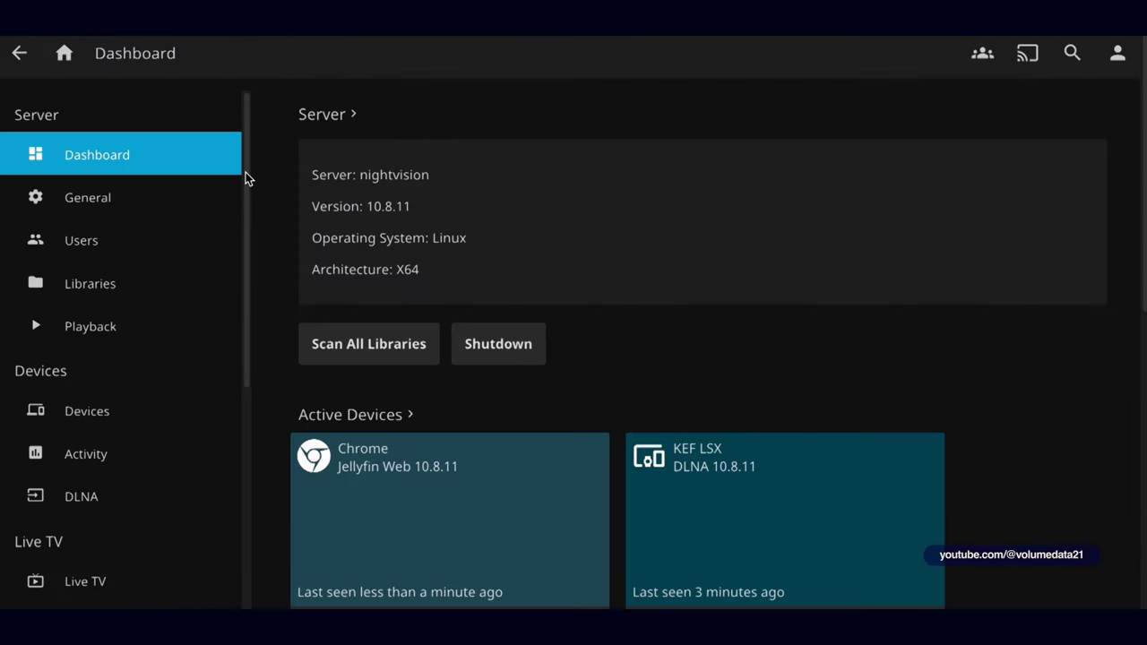
{"action": "scroll", "coordinate": [246, 179], "scroll_direction": "down", "scroll_amount": 2}
{"action": "left_click", "coordinate": [166, 255]}
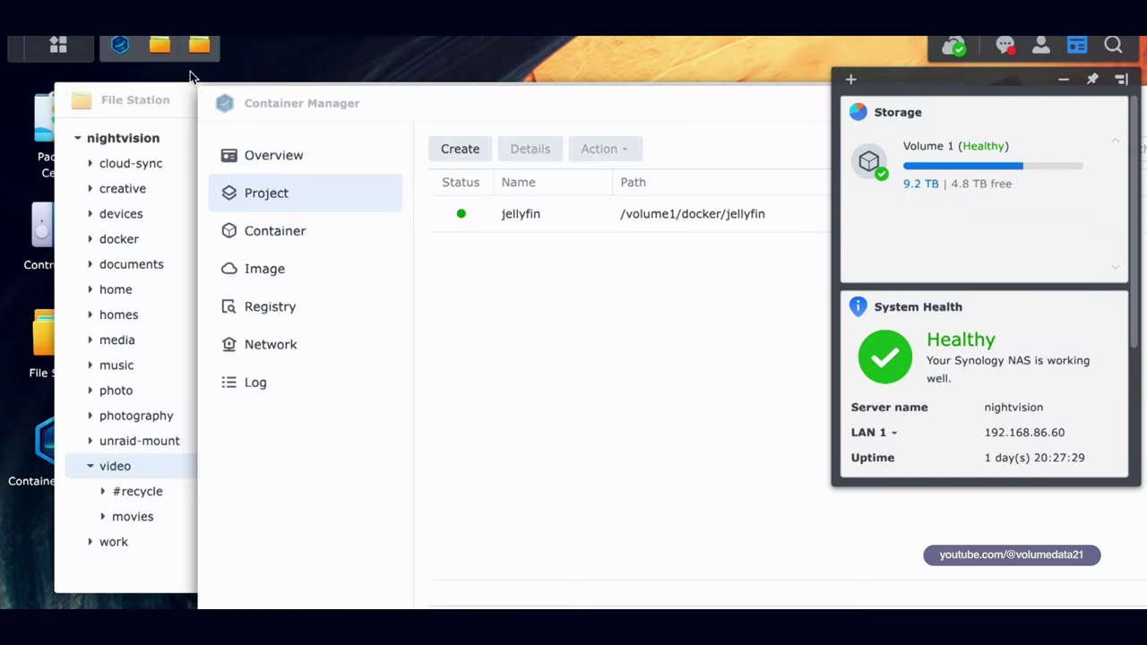
{"action": "left_click", "coordinate": [54, 47]}
Launch DSM's Resource Monitor via a 'resourc' search, and set Jellyfin hardware acceleration to Intel QuickSync (QSV).
{"action": "type", "text": "resourc"}
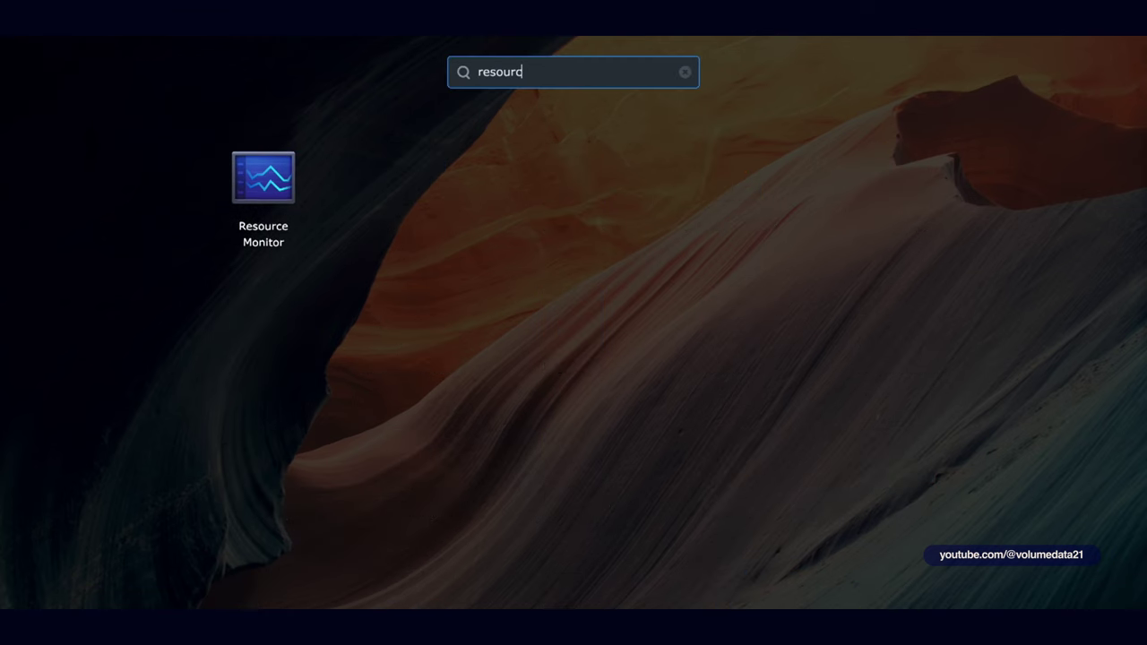
{"action": "left_click", "coordinate": [249, 192]}
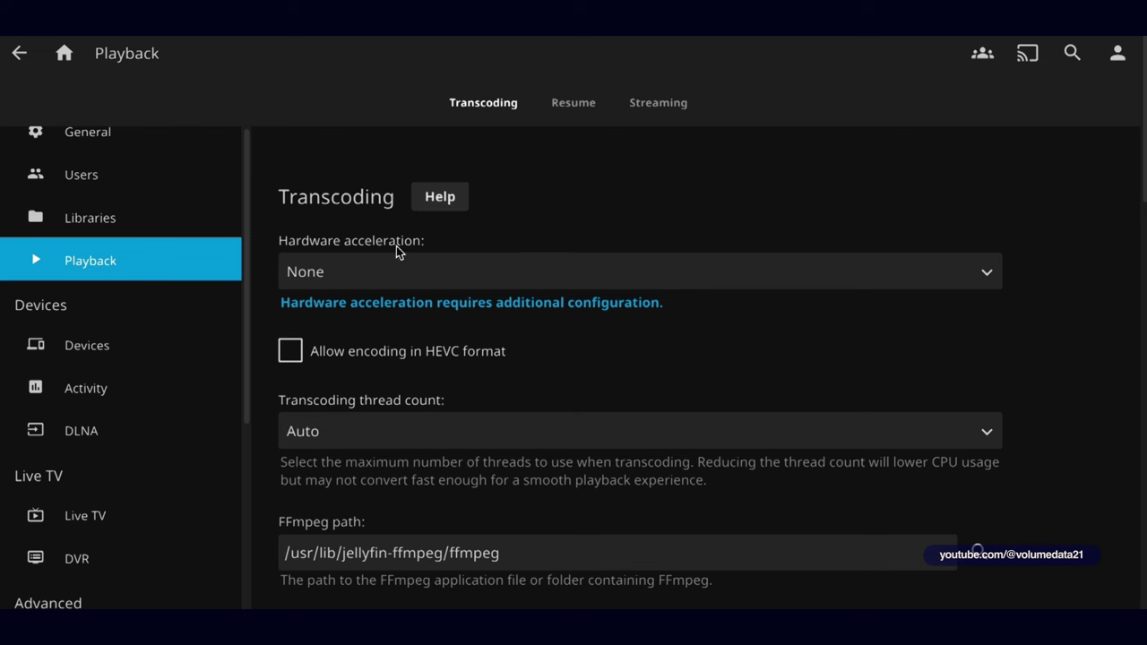
{"action": "left_click", "coordinate": [899, 284]}
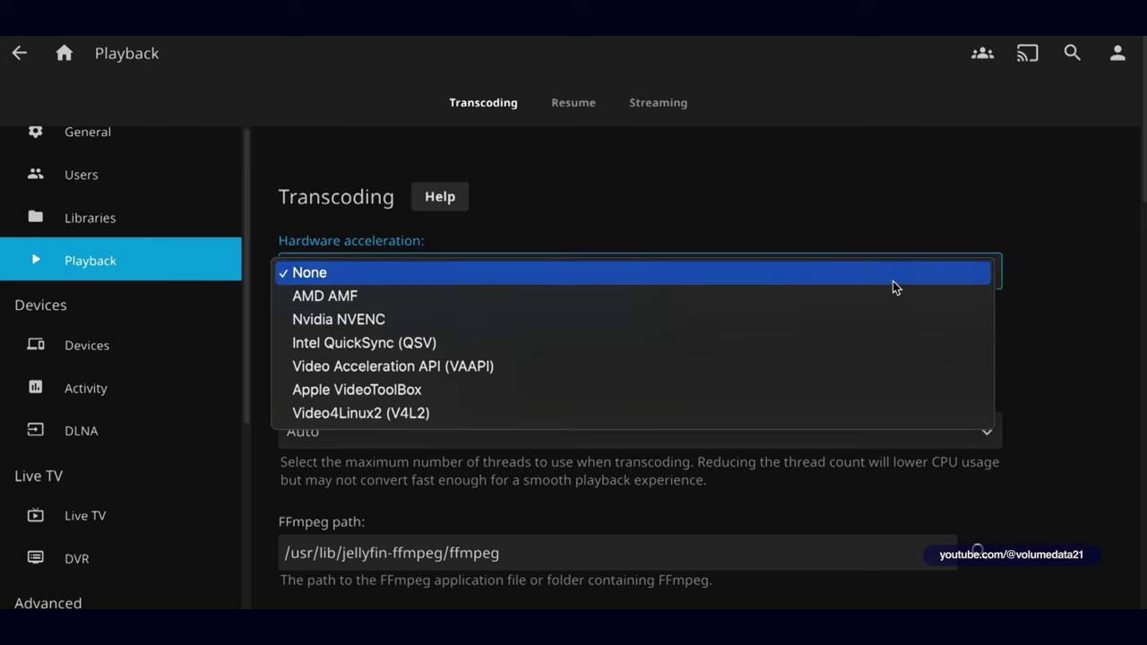
{"action": "left_click", "coordinate": [780, 343]}
{"action": "scroll", "coordinate": [901, 320], "scroll_direction": "down", "scroll_amount": 3}
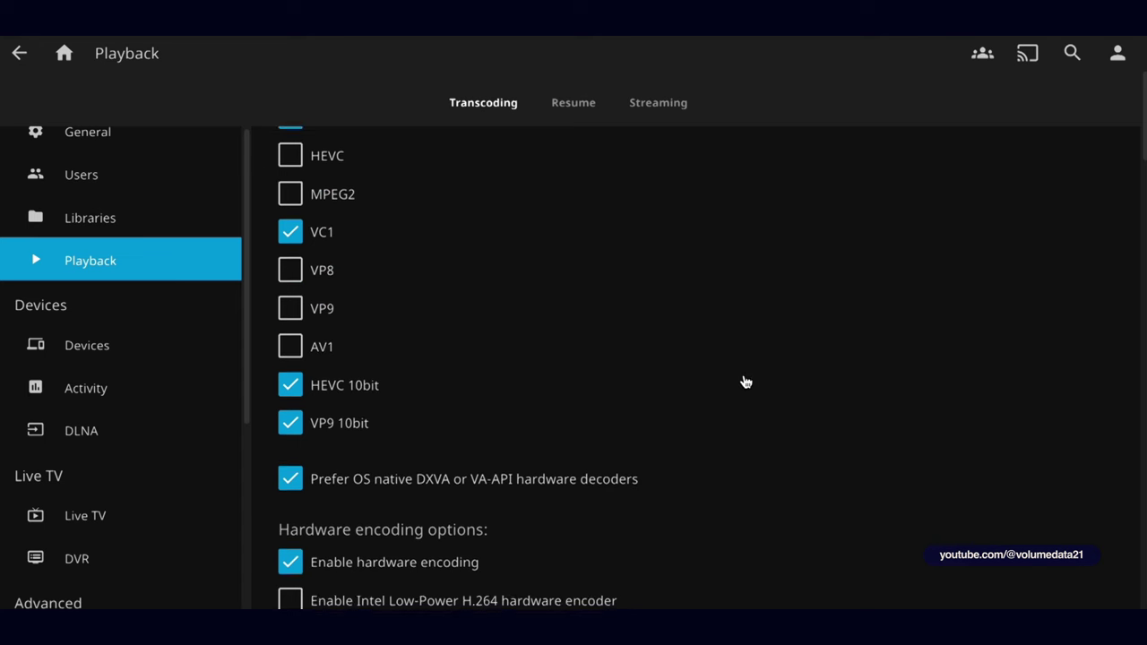
{"action": "scroll", "coordinate": [744, 382], "scroll_direction": "up", "scroll_amount": 2}
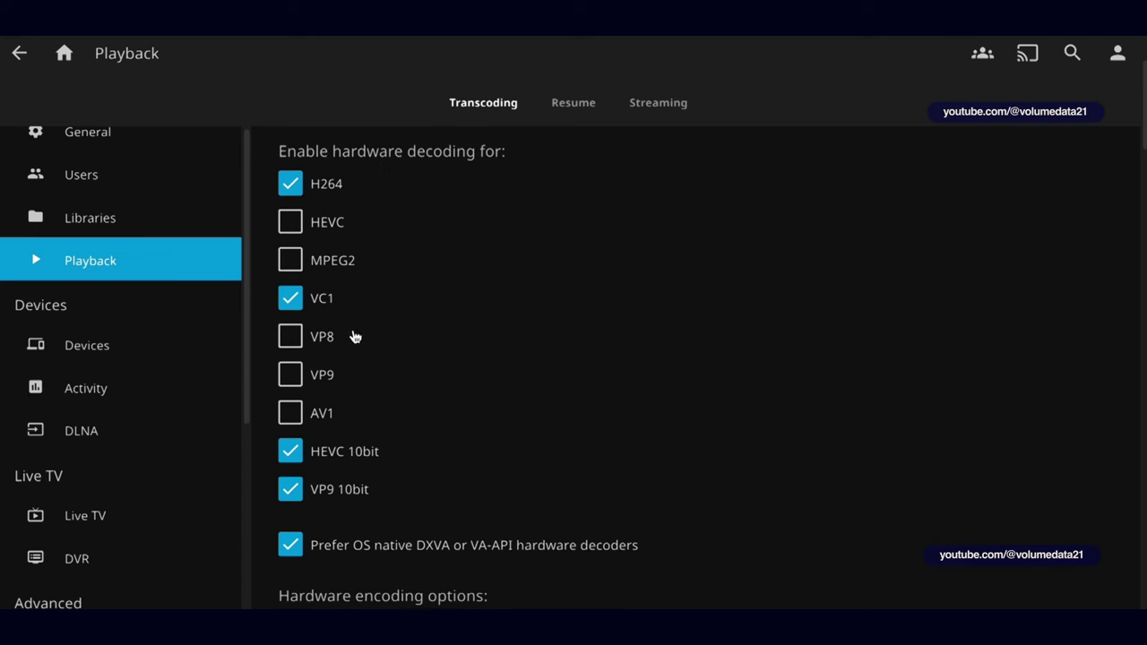
Open the Wikipedia Intel Quick Sync Video article and scroll to its format support table.
{"action": "key", "text": "ctrl+t"}
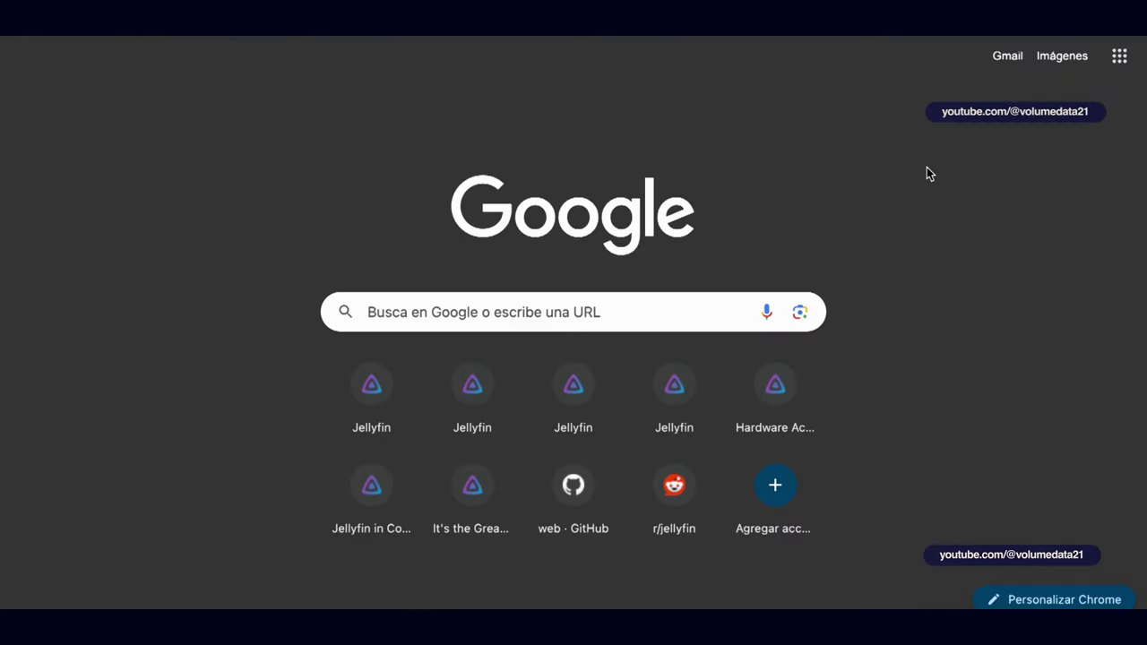
{"action": "type", "text": "wiki"}
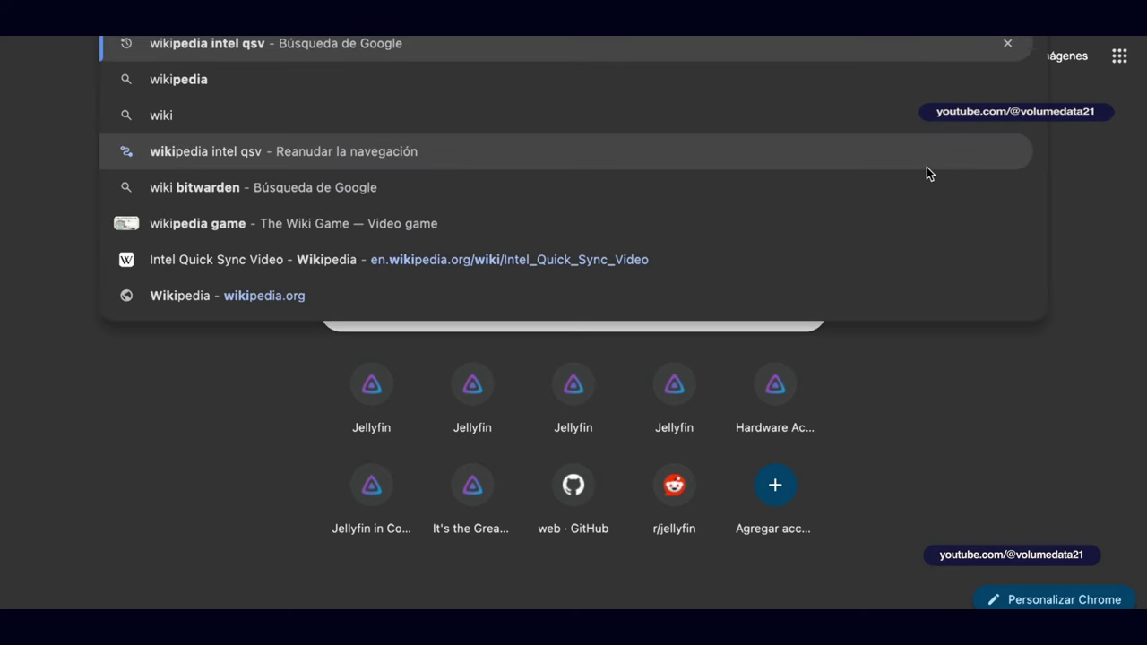
{"action": "key", "text": "Return"}
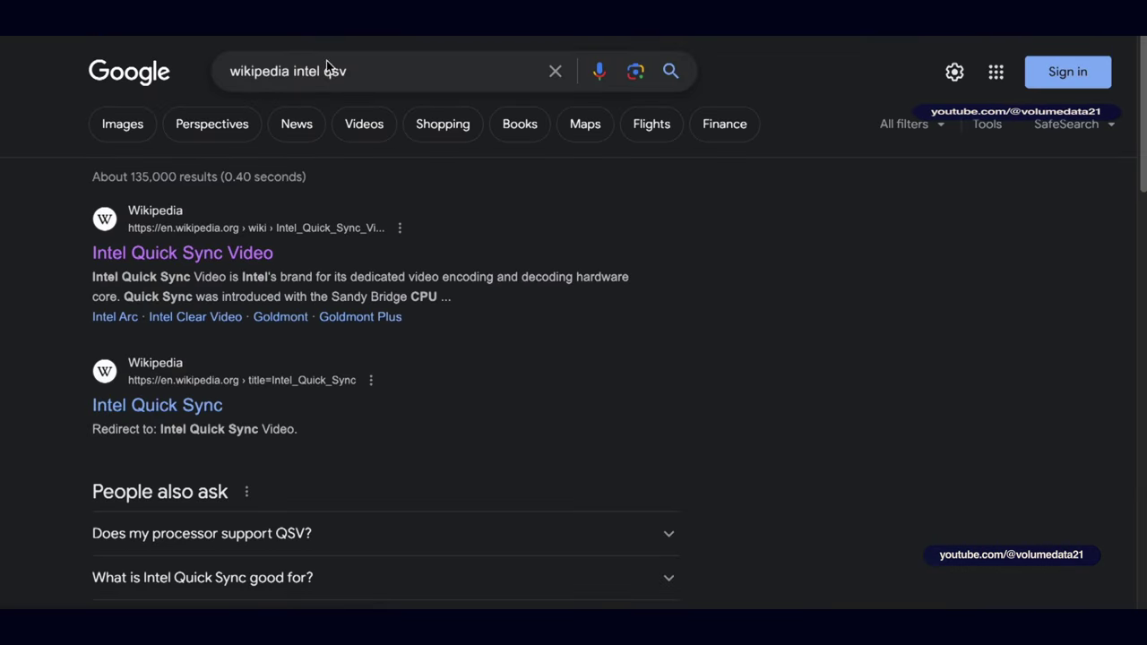
{"action": "left_click", "coordinate": [211, 252]}
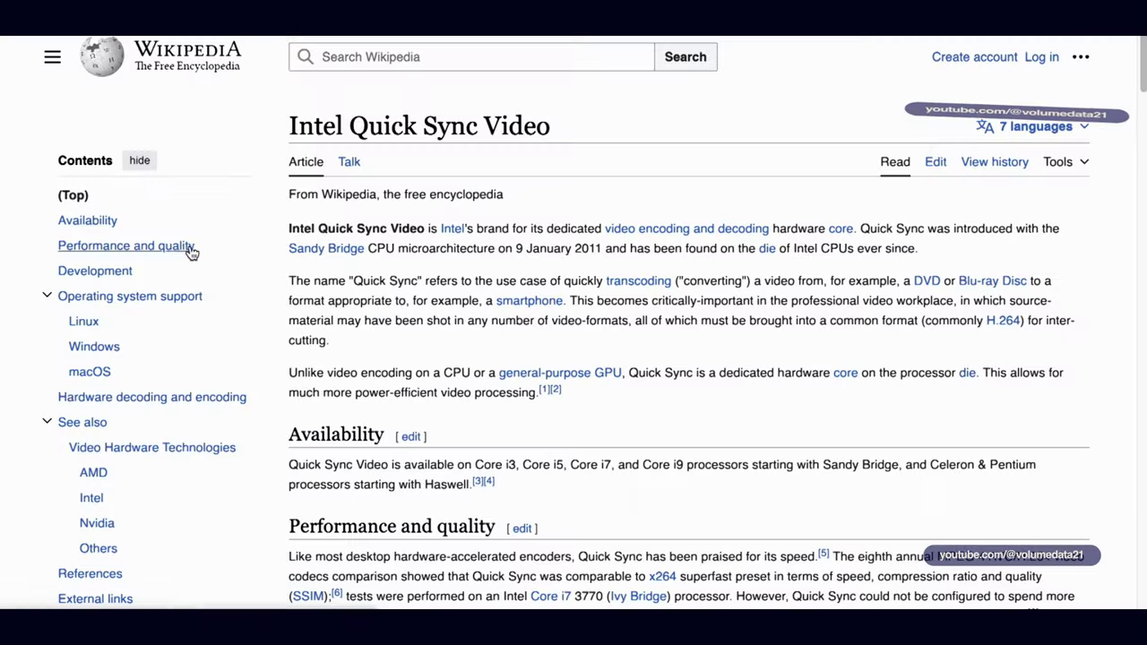
{"action": "scroll", "coordinate": [1142, 61], "scroll_direction": "down", "scroll_amount": 1}
{"action": "scroll", "coordinate": [1142, 61], "scroll_direction": "down", "scroll_amount": 15}
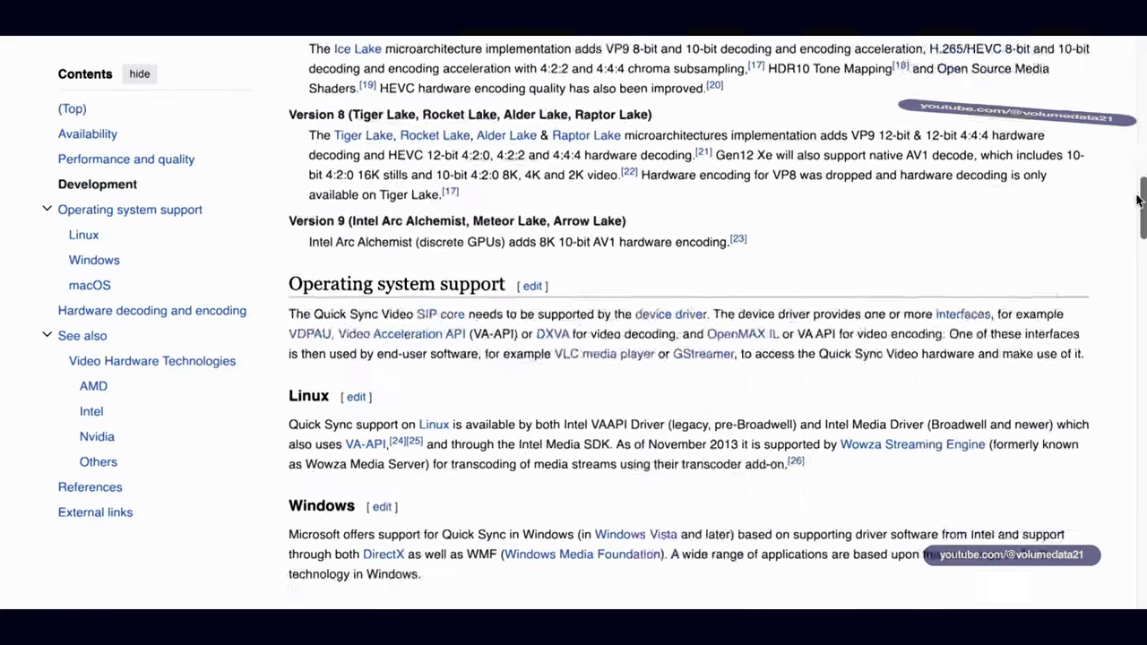
{"action": "scroll", "coordinate": [717, 323], "scroll_direction": "down", "scroll_amount": 1}
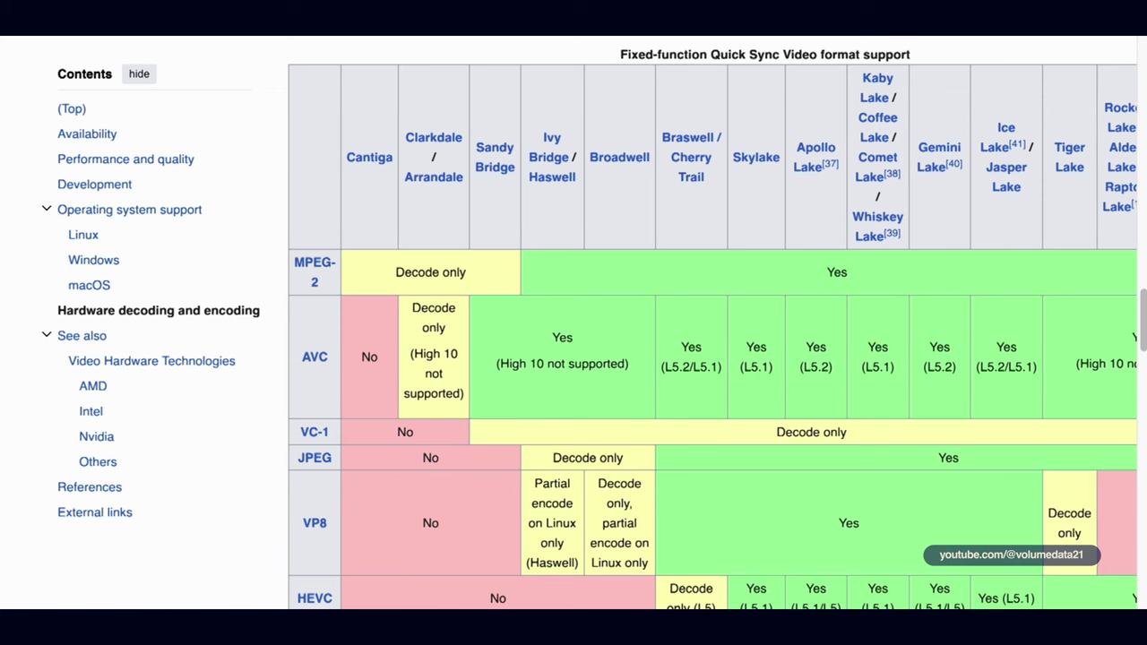
{"action": "scroll", "coordinate": [658, 358], "scroll_direction": "right", "scroll_amount": 3}
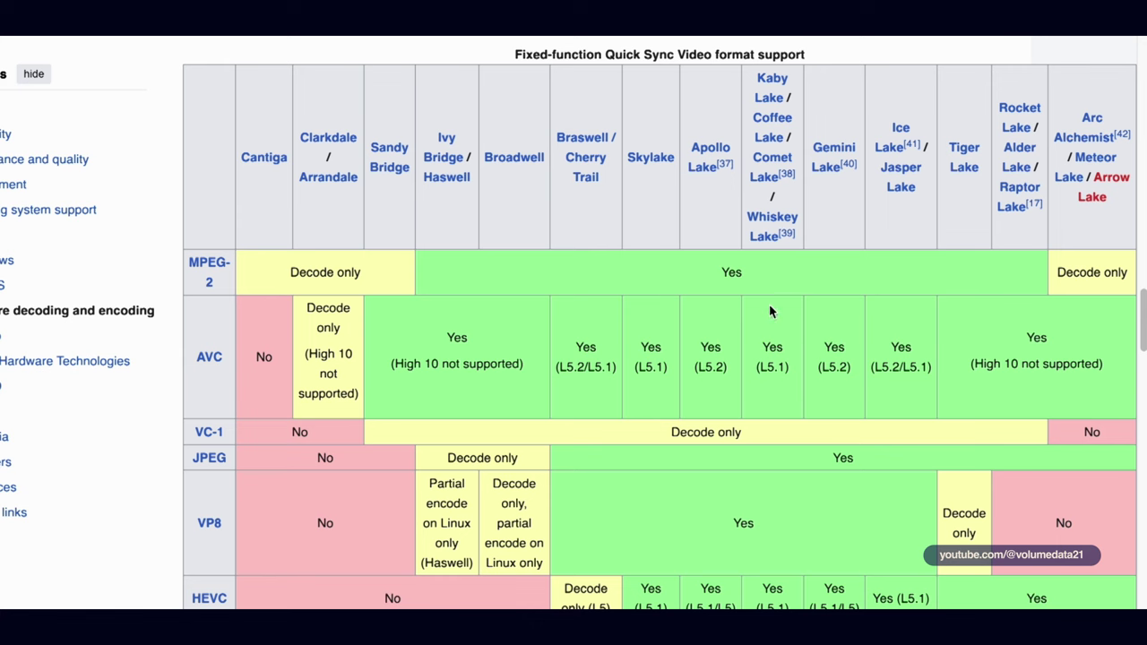
Search 'intel j3355' in a new tab and open Intel's J3355 product page.
{"action": "key", "text": "ctrl+t"}
{"action": "type", "text": "intel j"}
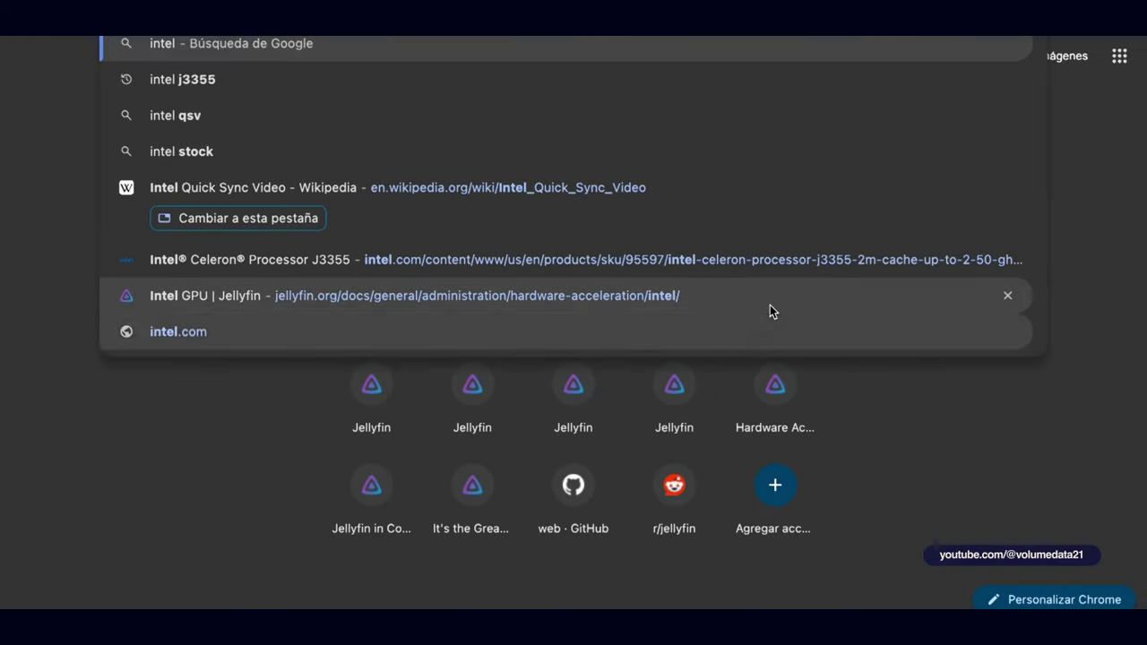
{"action": "type", "text": "3355"}
{"action": "key", "text": "Return"}
{"action": "left_click", "coordinate": [316, 252]}
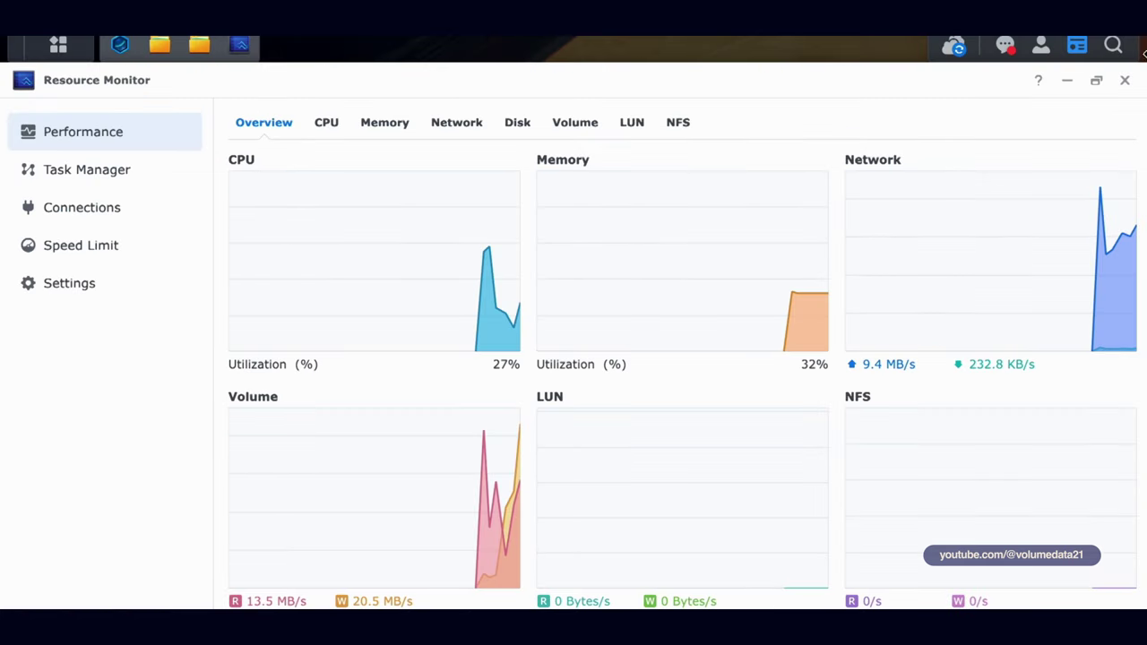
Close Resource Monitor, then open and close the DSM Control Panel.
{"action": "left_click", "coordinate": [1124, 80]}
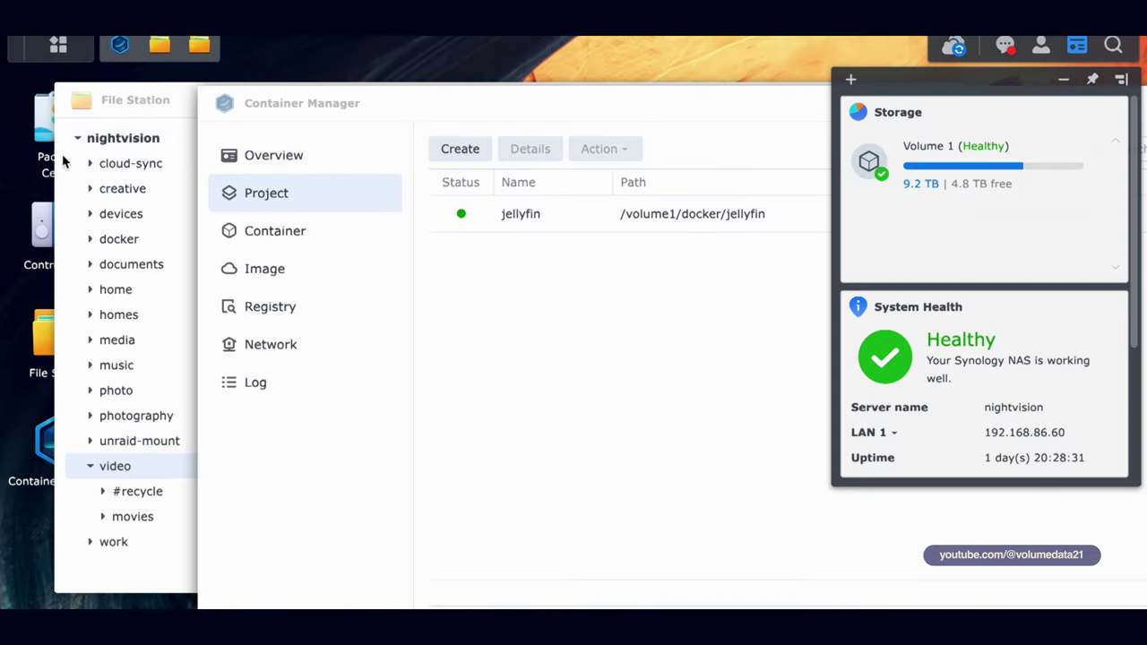
{"action": "left_click", "coordinate": [42, 232]}
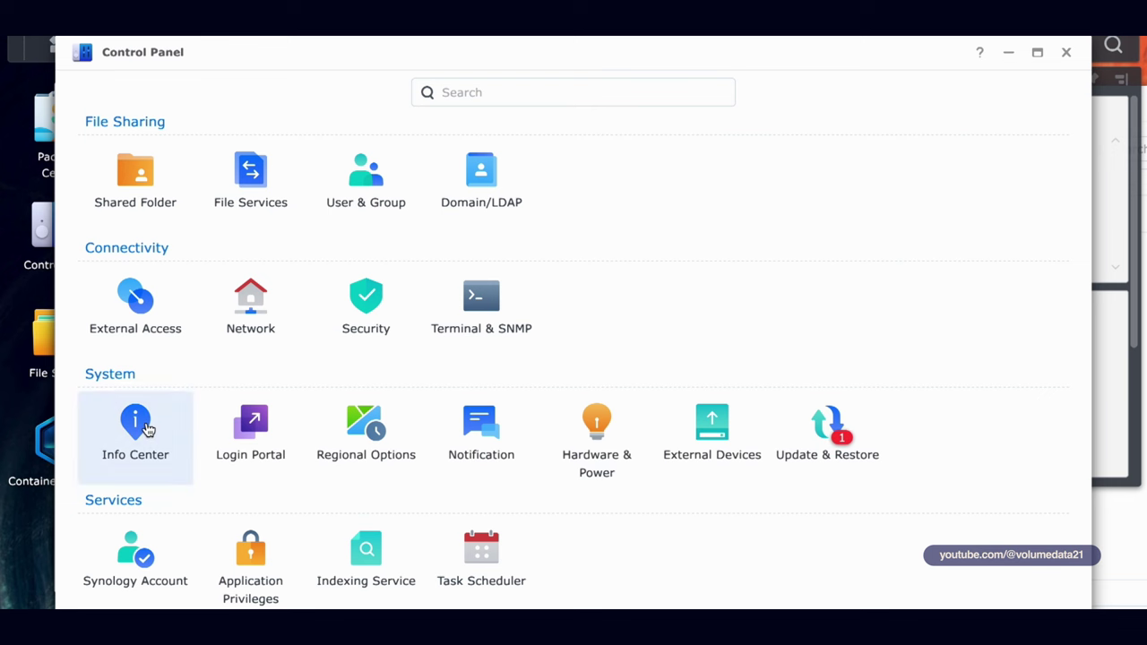
{"action": "left_click", "coordinate": [1066, 55]}
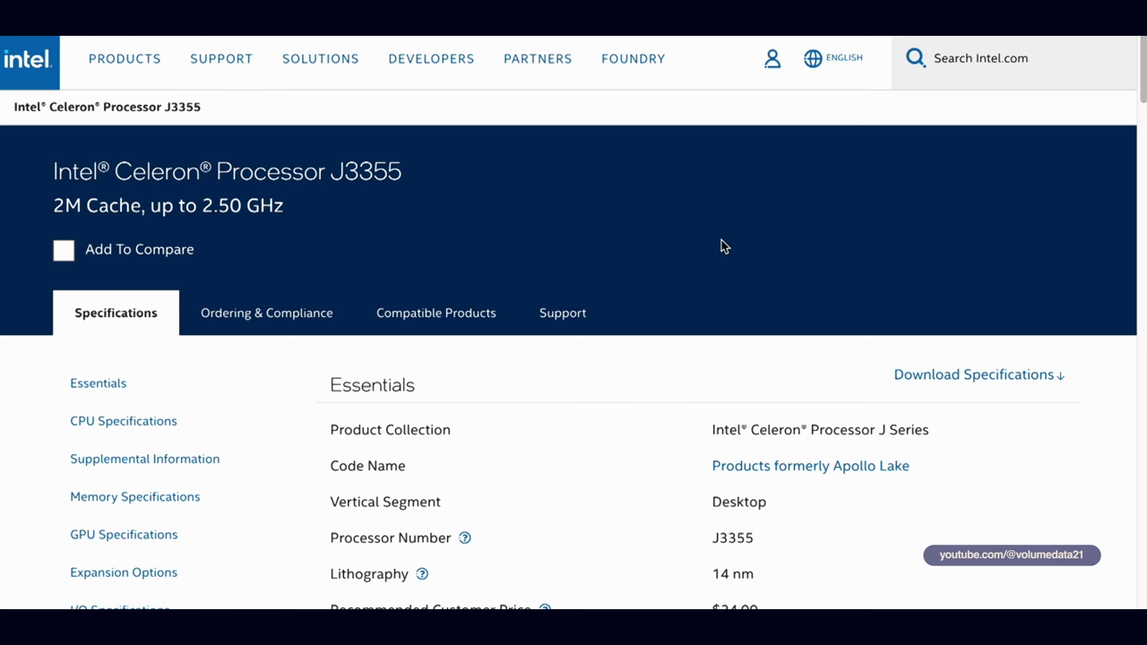
Read the J3355 Essentials on Intel ARK, highlighting the model name and Apollo Lake code name.
{"action": "scroll", "coordinate": [545, 227], "scroll_direction": "down", "scroll_amount": 1}
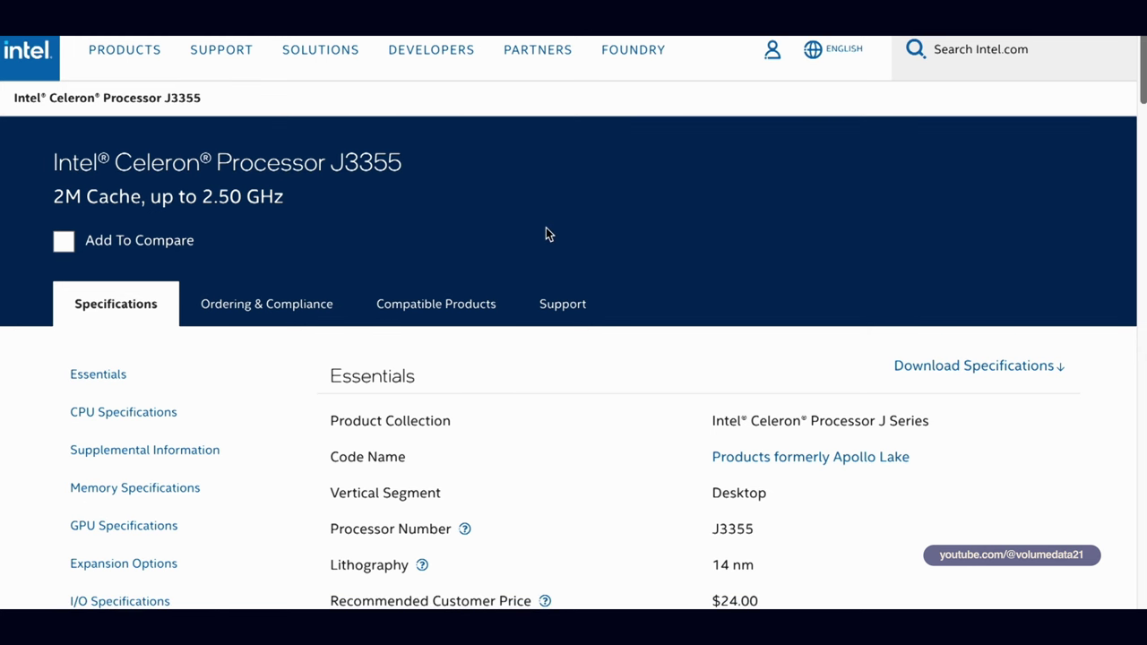
{"action": "left_click_drag", "start_coordinate": [330, 163], "coordinate": [403, 163]}
{"action": "double_click", "coordinate": [562, 303]}
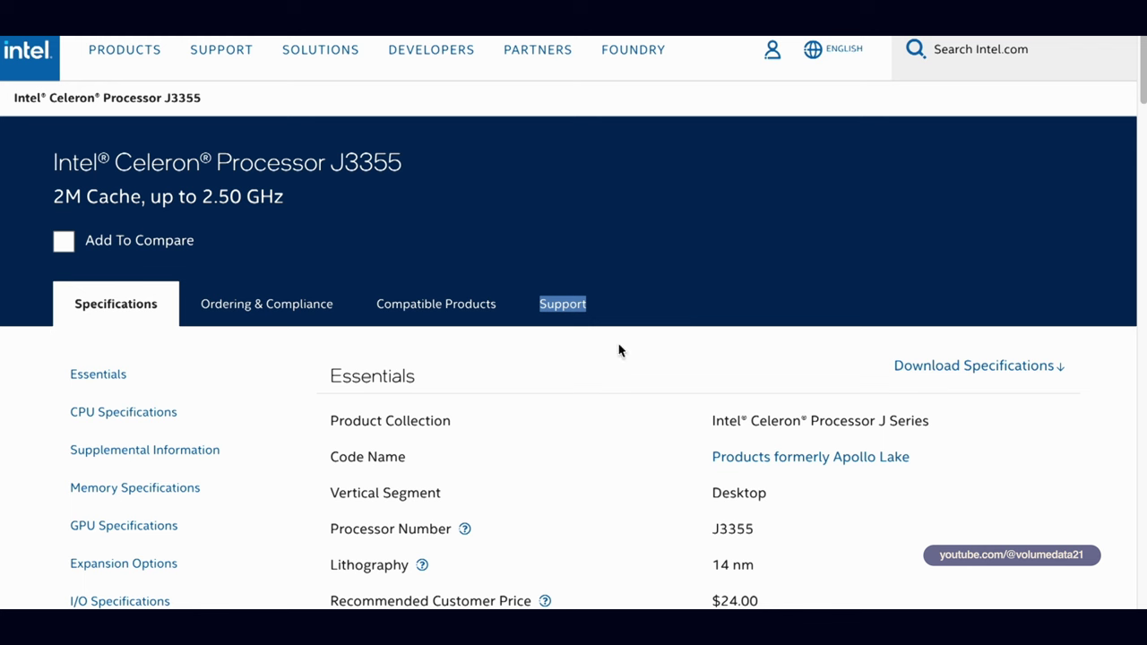
{"action": "left_click_drag", "start_coordinate": [337, 420], "coordinate": [833, 420]}
{"action": "left_click", "coordinate": [833, 420]}
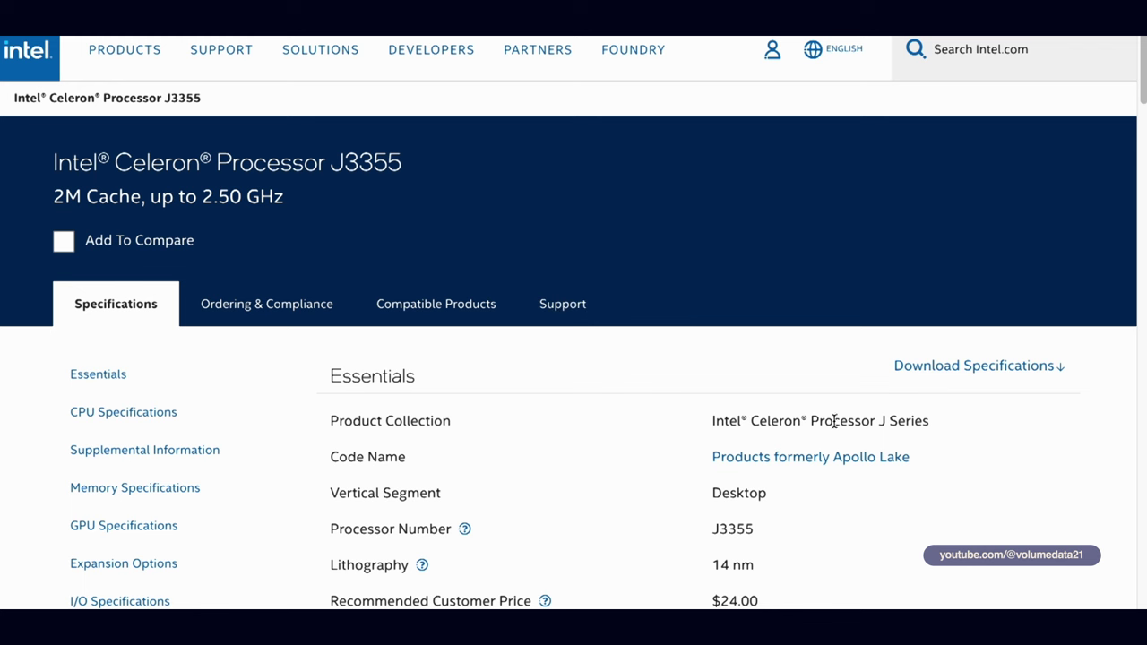
{"action": "scroll", "coordinate": [644, 406], "scroll_direction": "down", "scroll_amount": 1}
{"action": "left_click_drag", "start_coordinate": [704, 453], "coordinate": [917, 454]}
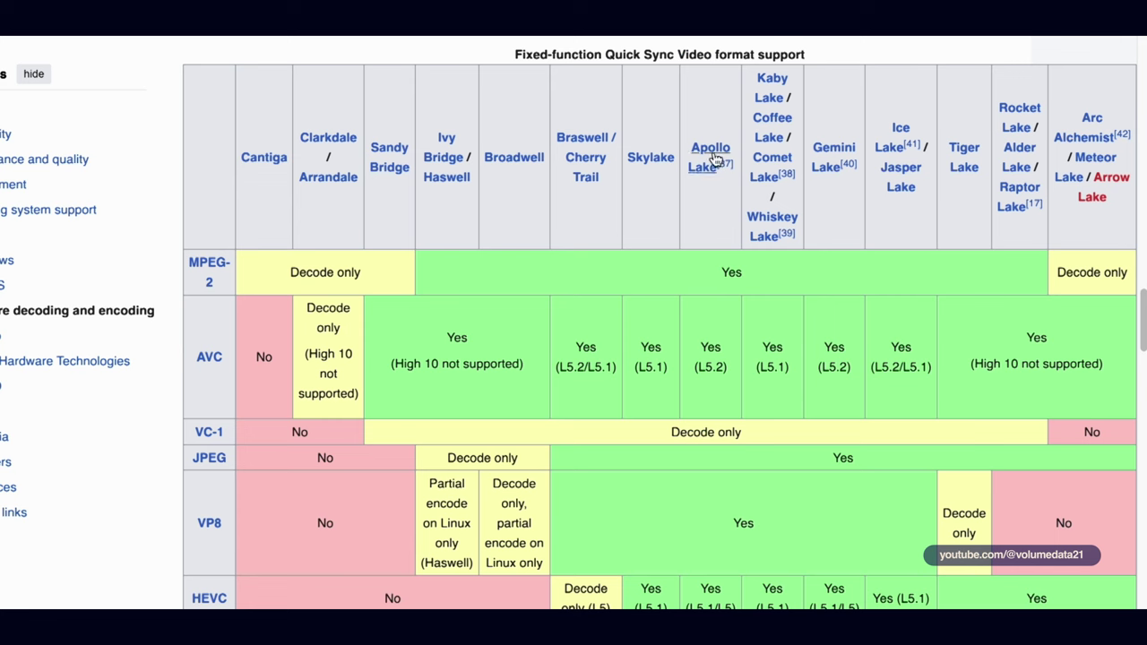
Scroll the Quick Sync format table to read Apollo Lake's support for the HEVC and VP9 rows.
{"action": "mouse_move", "coordinate": [706, 143]}
{"action": "scroll", "coordinate": [808, 265], "scroll_direction": "left", "scroll_amount": 3}
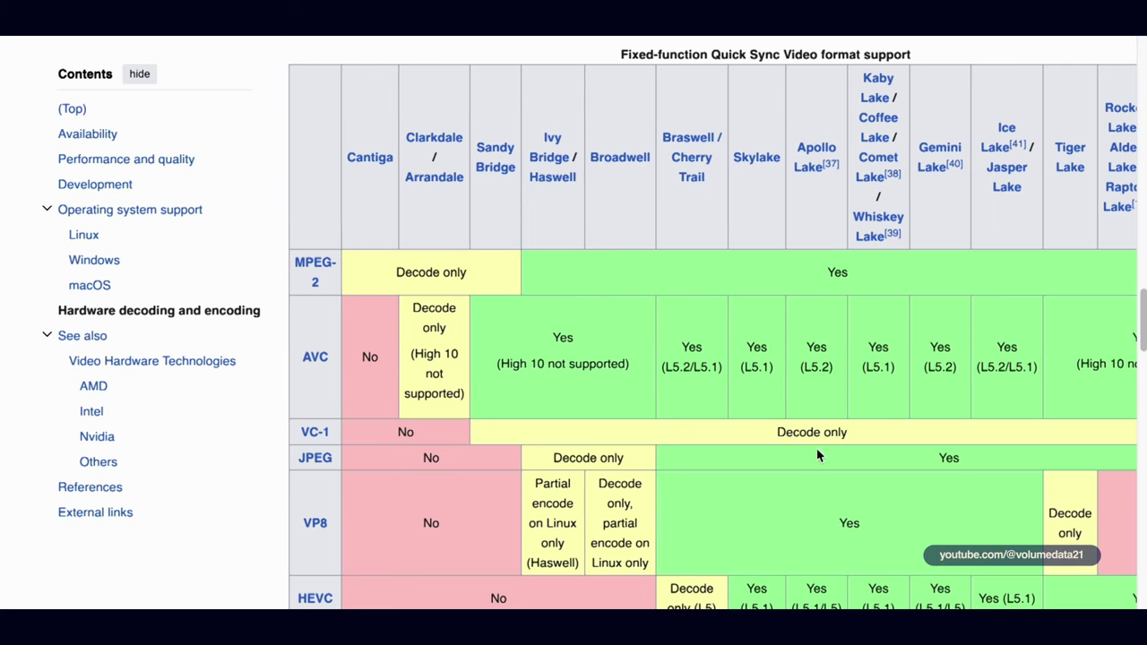
{"action": "left_click_drag", "start_coordinate": [1140, 312], "coordinate": [1141, 360]}
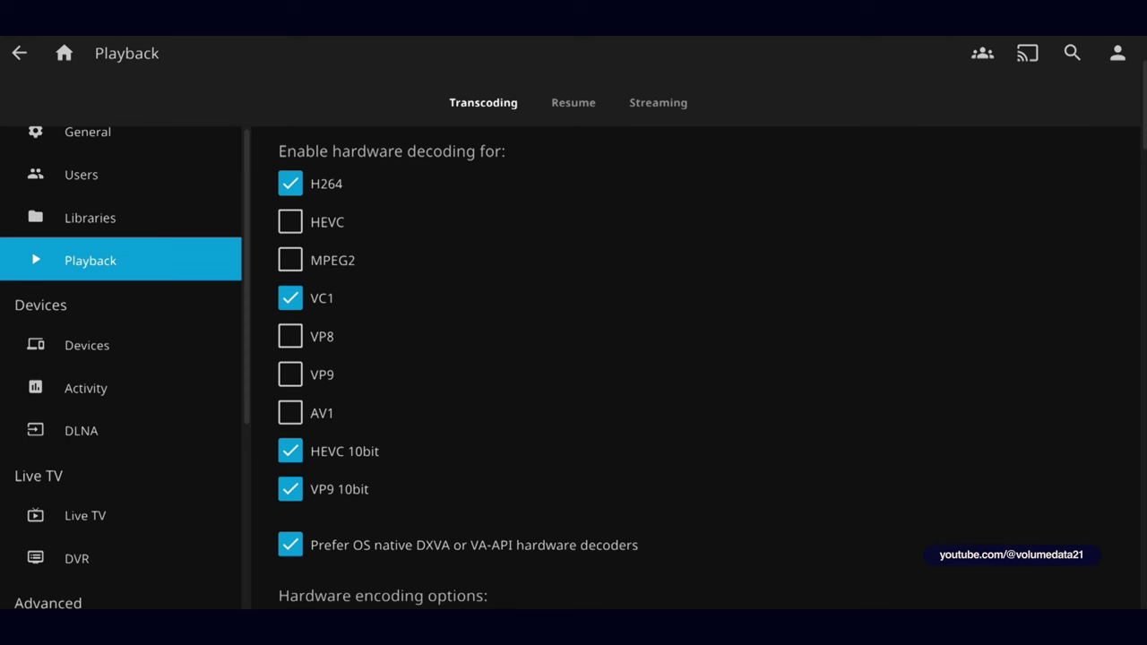
Enable hardware decoding for HEVC, MPEG2 and VP8, checking the VP9 partial-acceleration note.
{"action": "right_click", "coordinate": [293, 224]}
{"action": "left_click", "coordinate": [292, 224]}
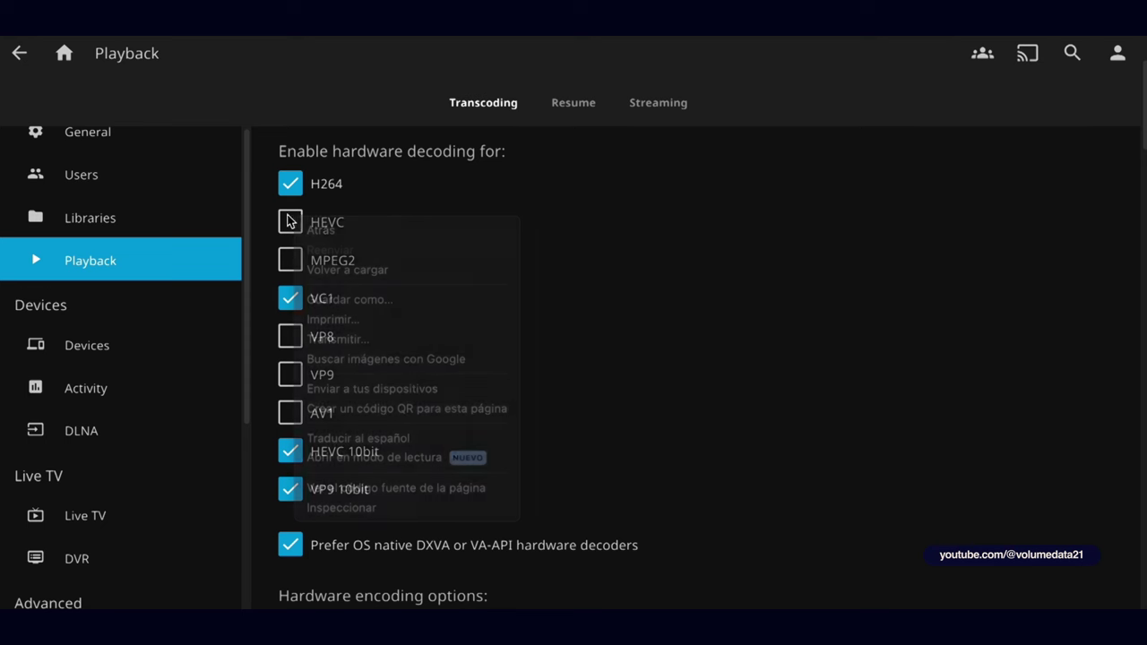
{"action": "left_click", "coordinate": [291, 222]}
{"action": "left_click", "coordinate": [292, 260]}
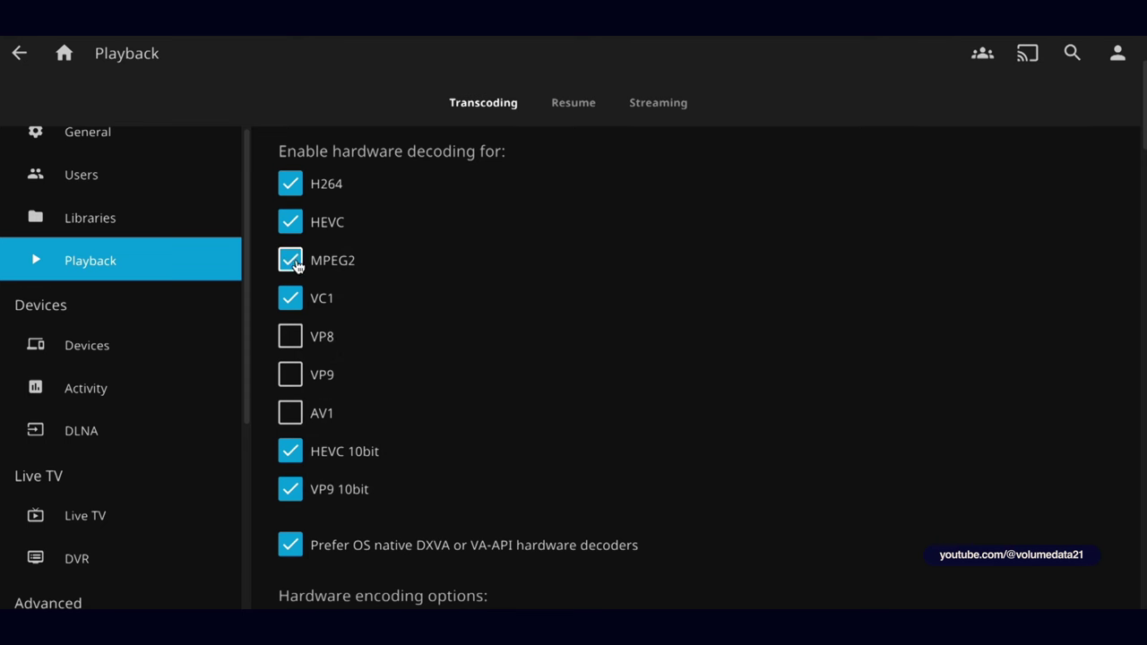
{"action": "left_click", "coordinate": [291, 337]}
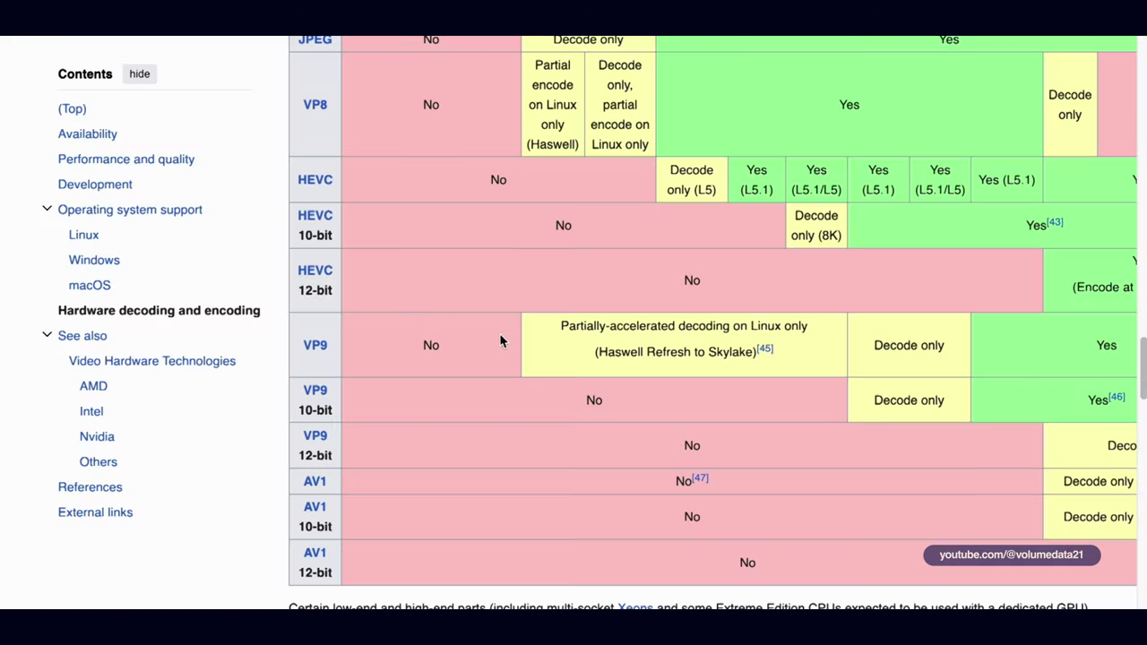
{"action": "left_click_drag", "start_coordinate": [547, 326], "coordinate": [802, 358]}
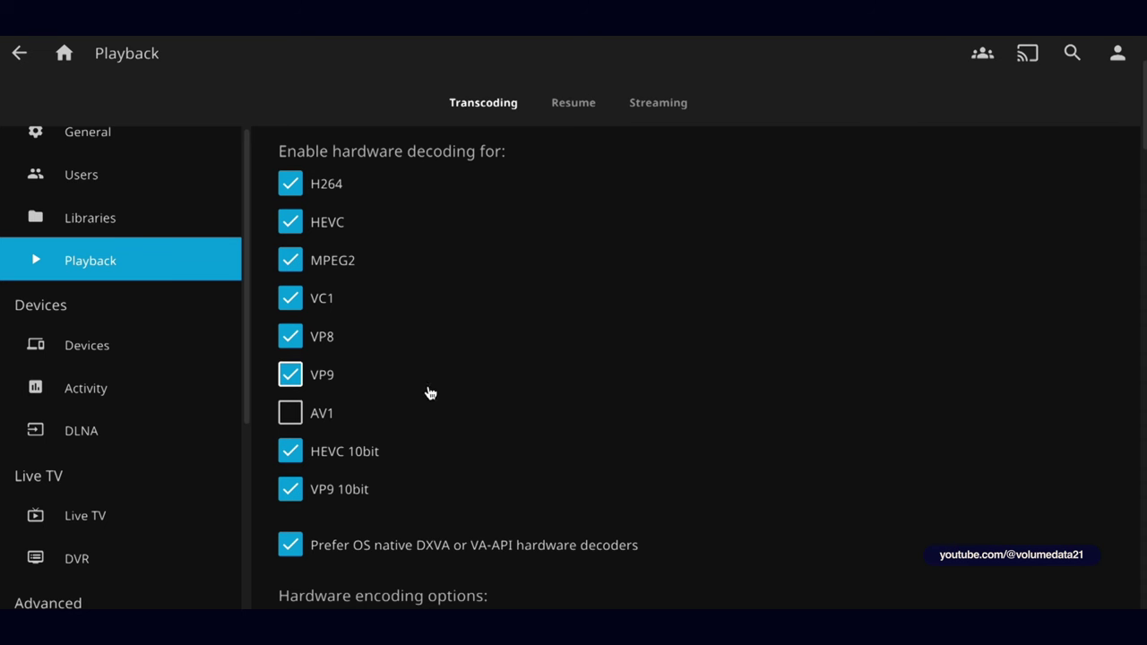
{"action": "scroll", "coordinate": [502, 368], "scroll_direction": "down", "scroll_amount": 1}
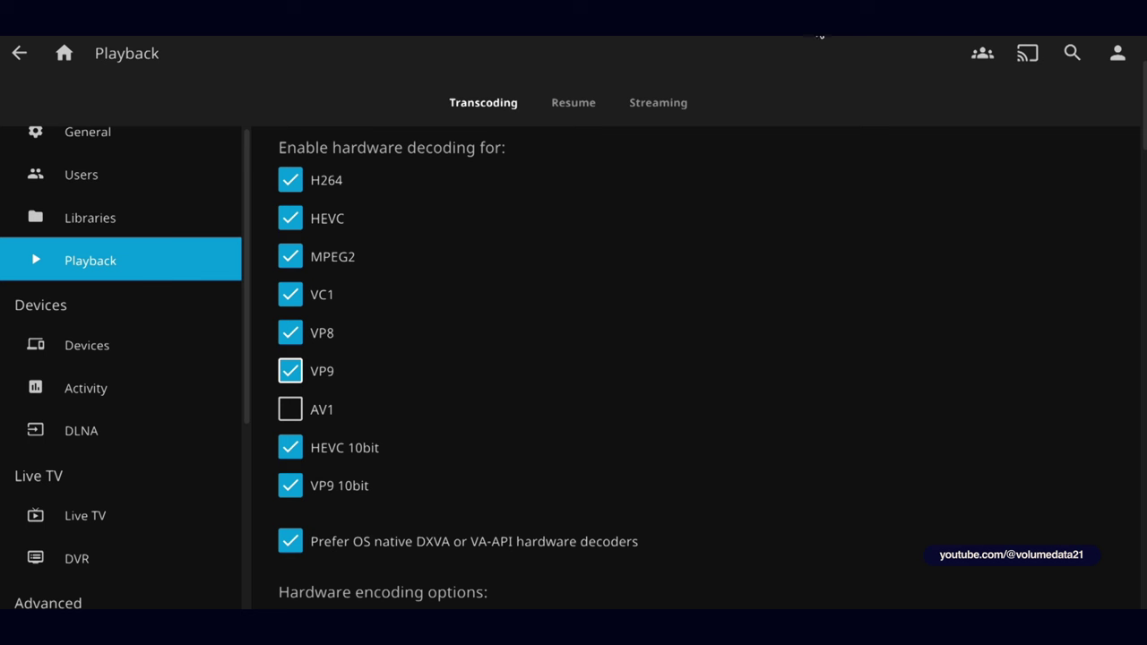
{"action": "scroll", "coordinate": [792, 316], "scroll_direction": "down", "scroll_amount": 3}
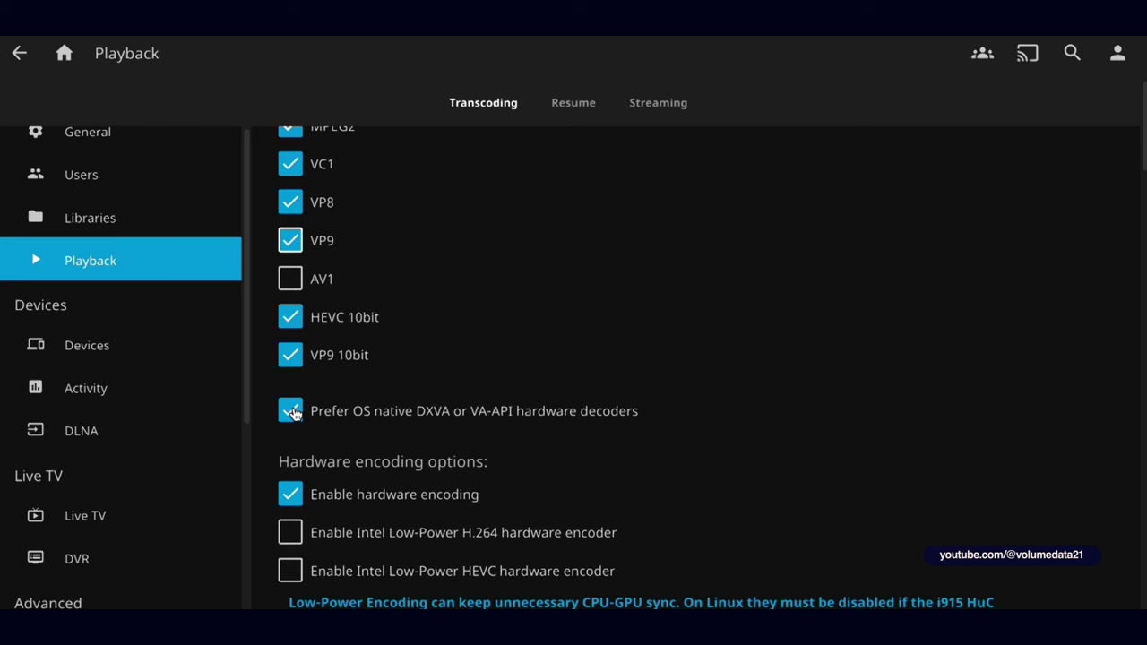
Untick Prefer OS native DXVA/VA-API decoders; tick Intel Low-Power HEVC encoder, HEVC-format encoding and tone mapping.
{"action": "left_click", "coordinate": [291, 410]}
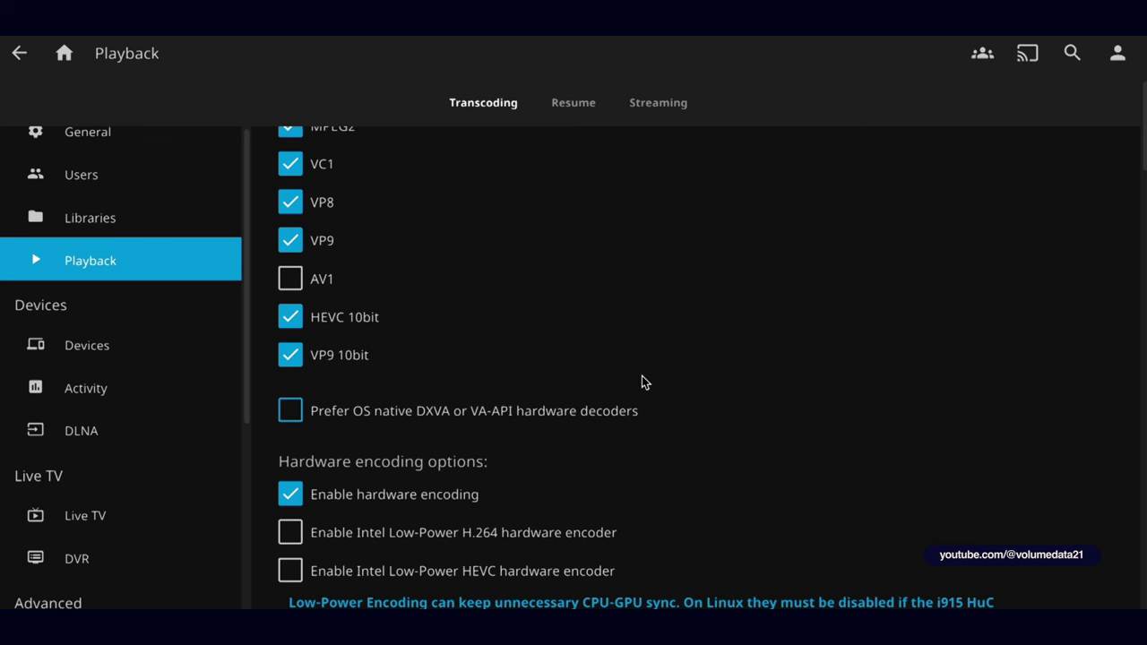
{"action": "scroll", "coordinate": [642, 381], "scroll_direction": "down", "scroll_amount": 1}
{"action": "scroll", "coordinate": [847, 392], "scroll_direction": "down", "scroll_amount": 2}
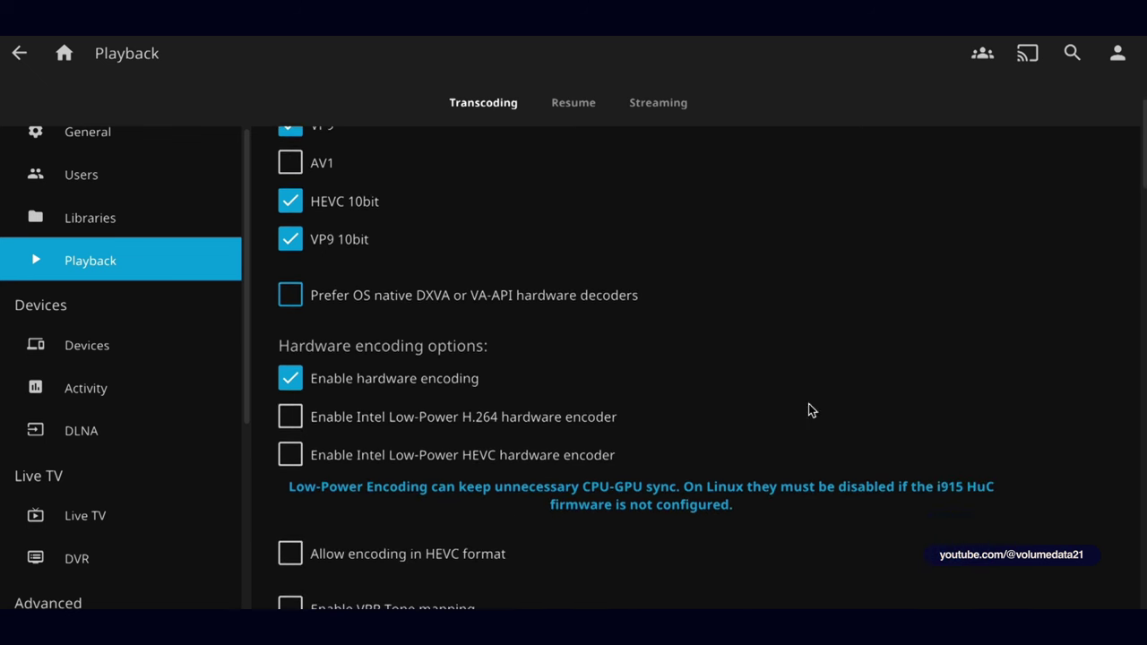
{"action": "left_click", "coordinate": [289, 455]}
{"action": "scroll", "coordinate": [734, 384], "scroll_direction": "down", "scroll_amount": 3}
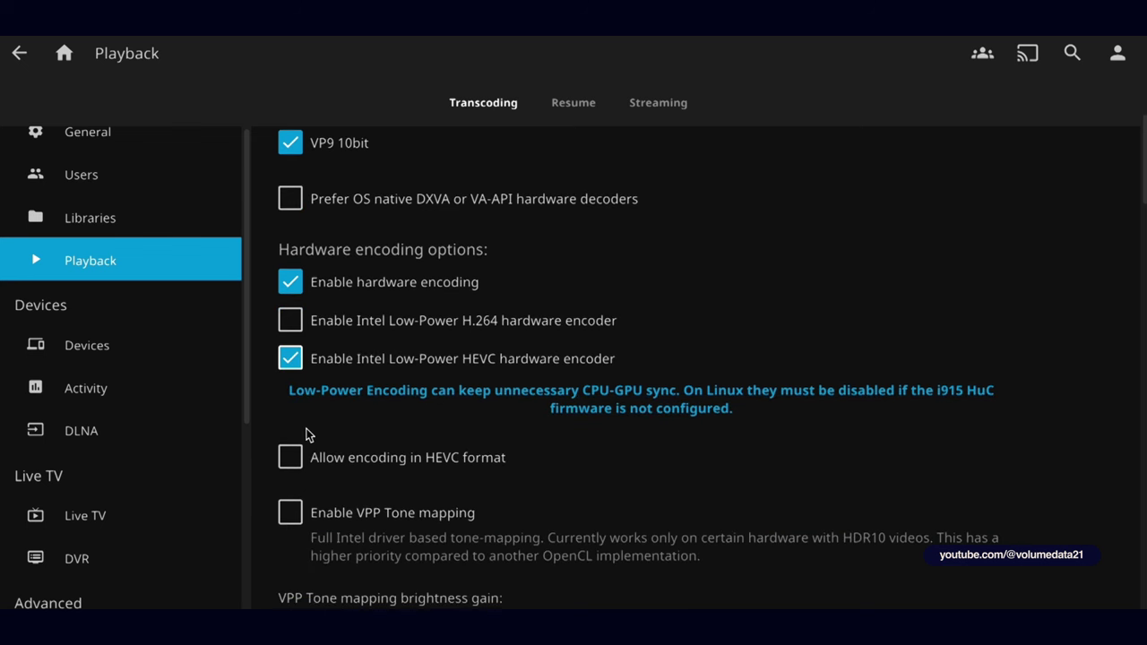
{"action": "left_click", "coordinate": [291, 435]}
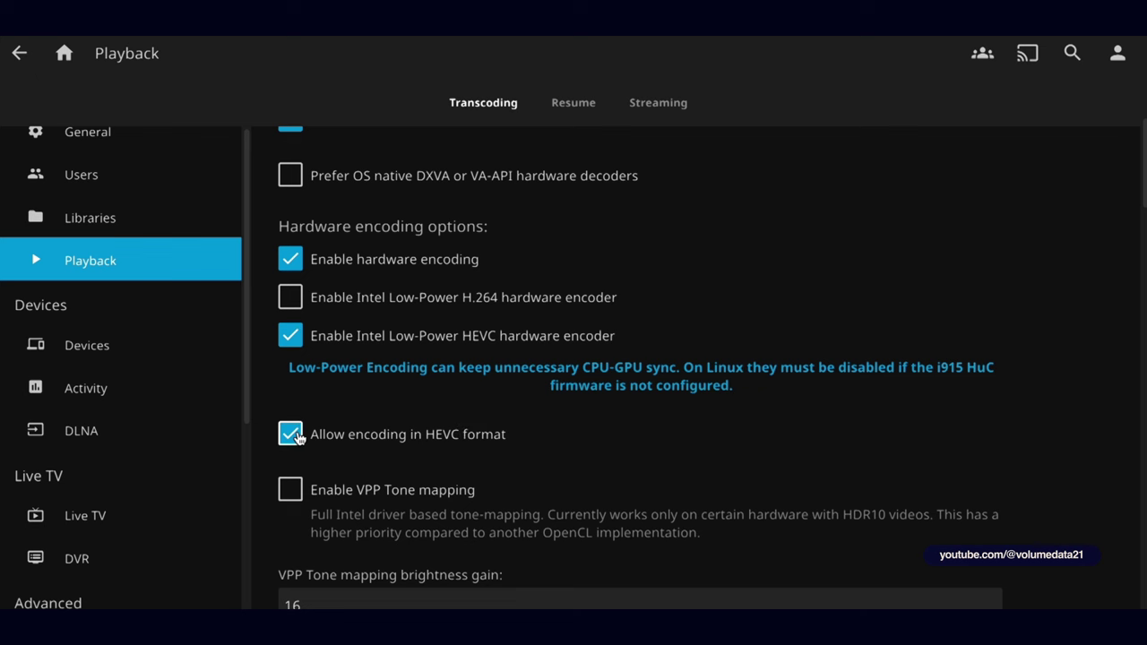
{"action": "scroll", "coordinate": [910, 357], "scroll_direction": "down", "scroll_amount": 3}
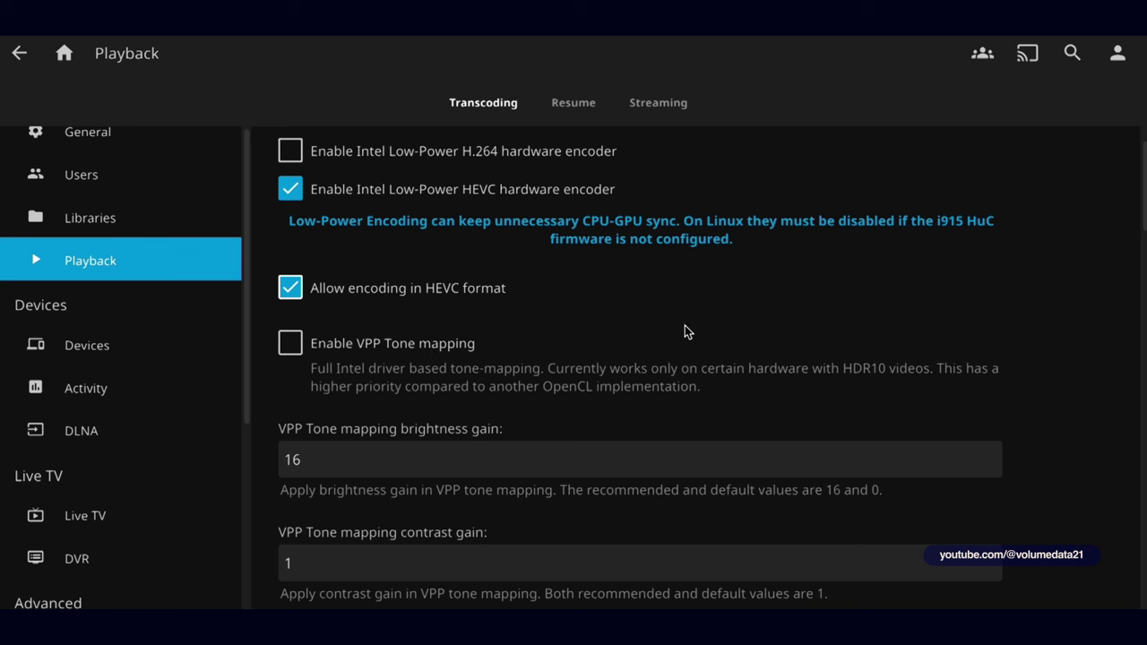
{"action": "scroll", "coordinate": [685, 331], "scroll_direction": "down", "scroll_amount": 2}
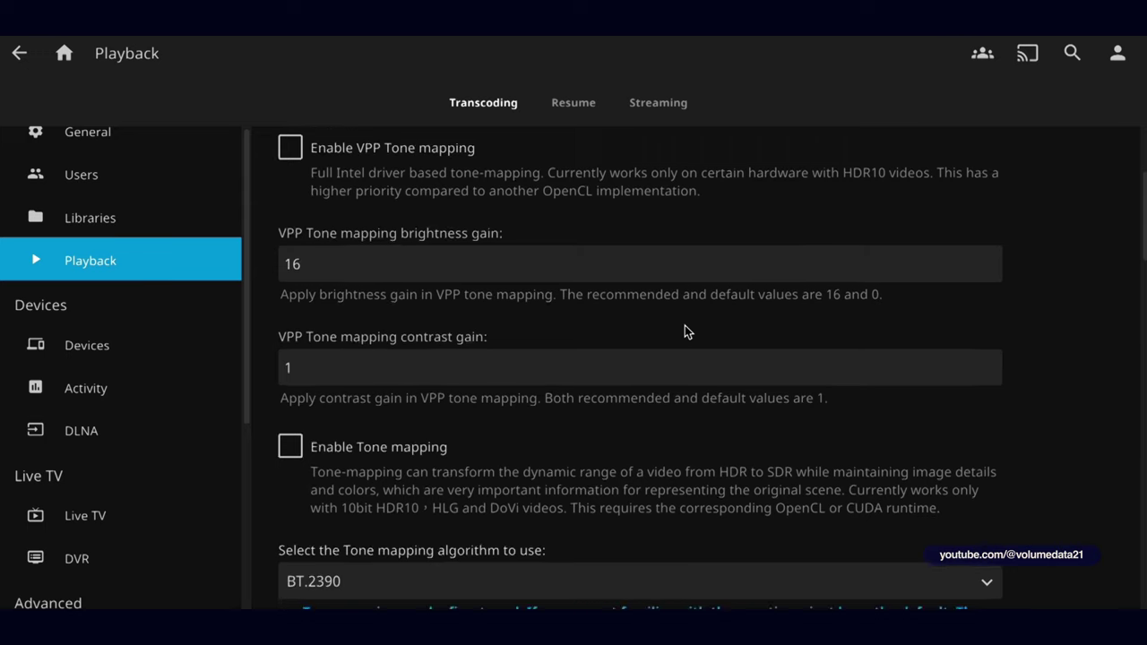
{"action": "scroll", "coordinate": [684, 331], "scroll_direction": "down", "scroll_amount": 1}
{"action": "left_click", "coordinate": [289, 410]}
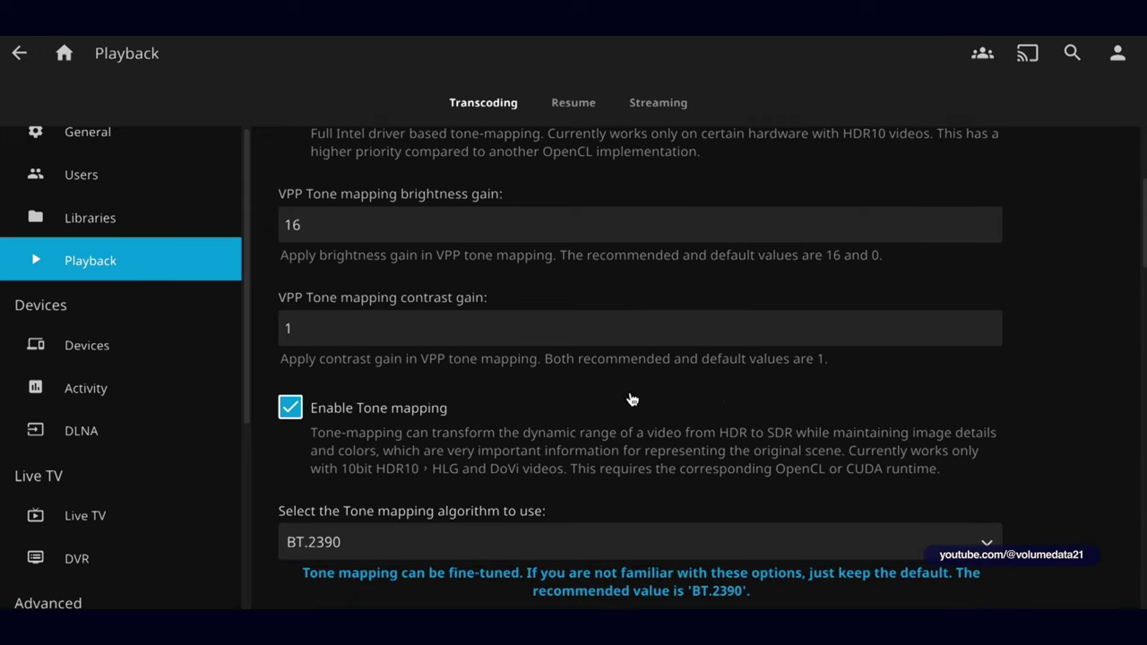
{"action": "scroll", "coordinate": [1138, 230], "scroll_direction": "down", "scroll_amount": 10}
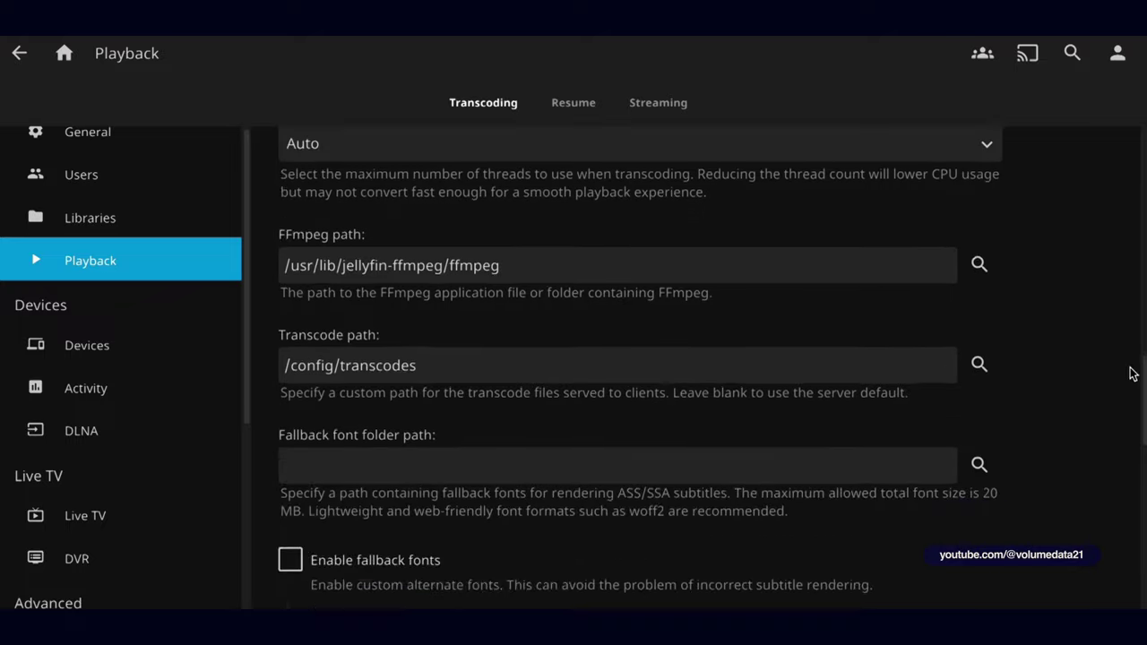
{"action": "scroll", "coordinate": [1131, 373], "scroll_direction": "down", "scroll_amount": 10}
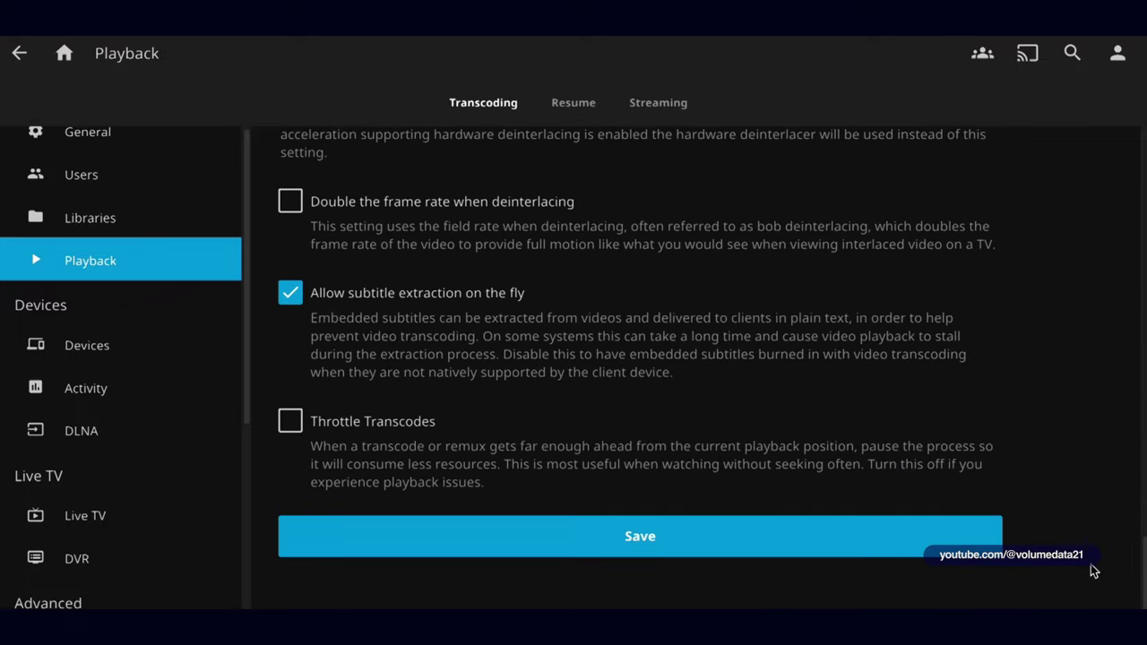
Save the transcoding settings, acknowledge the hardware acceleration warning and return to Home.
{"action": "left_click", "coordinate": [666, 537]}
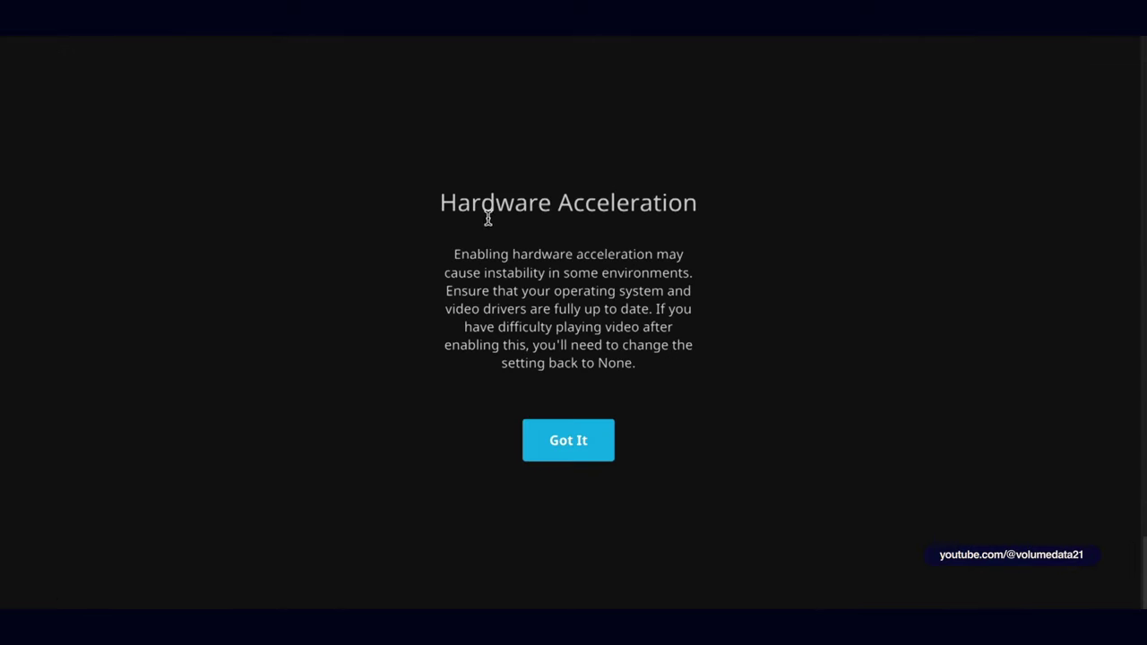
{"action": "left_click", "coordinate": [571, 447]}
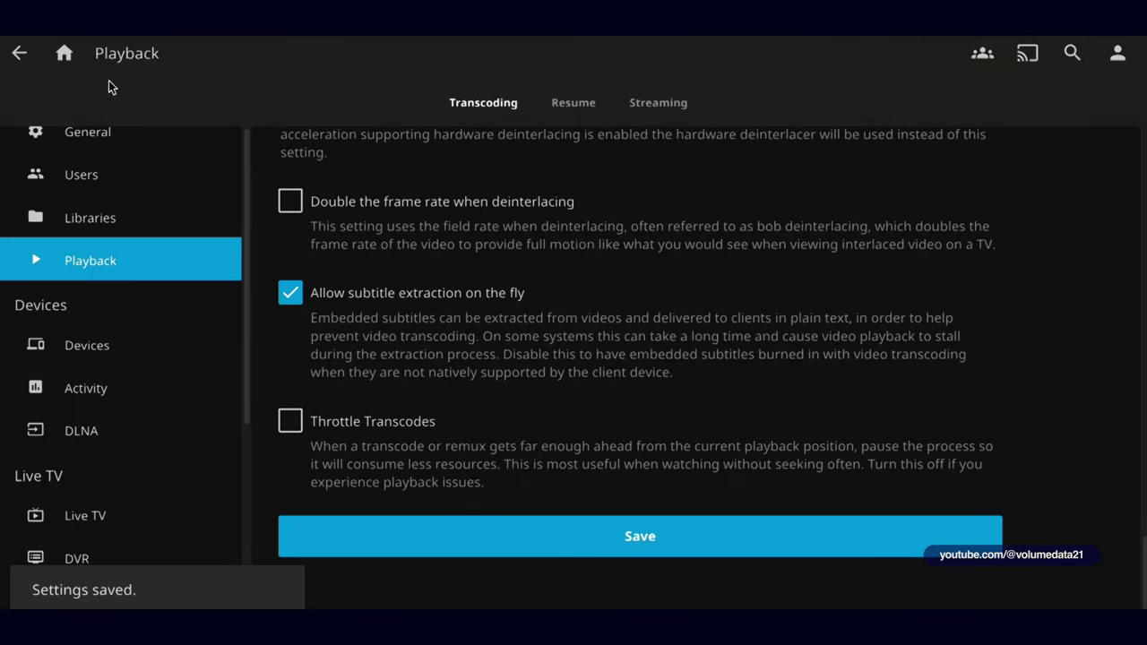
{"action": "left_click", "coordinate": [65, 56]}
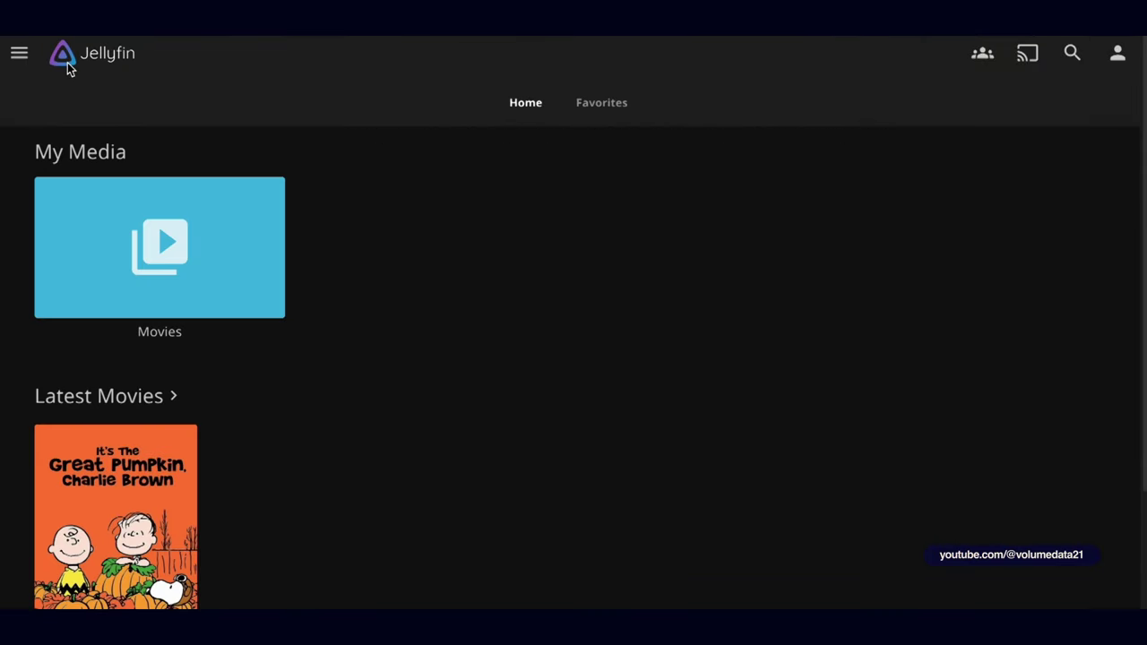
Start playing It's the Great Pumpkin, Charlie Brown from the Home page.
{"action": "right_click", "coordinate": [74, 50]}
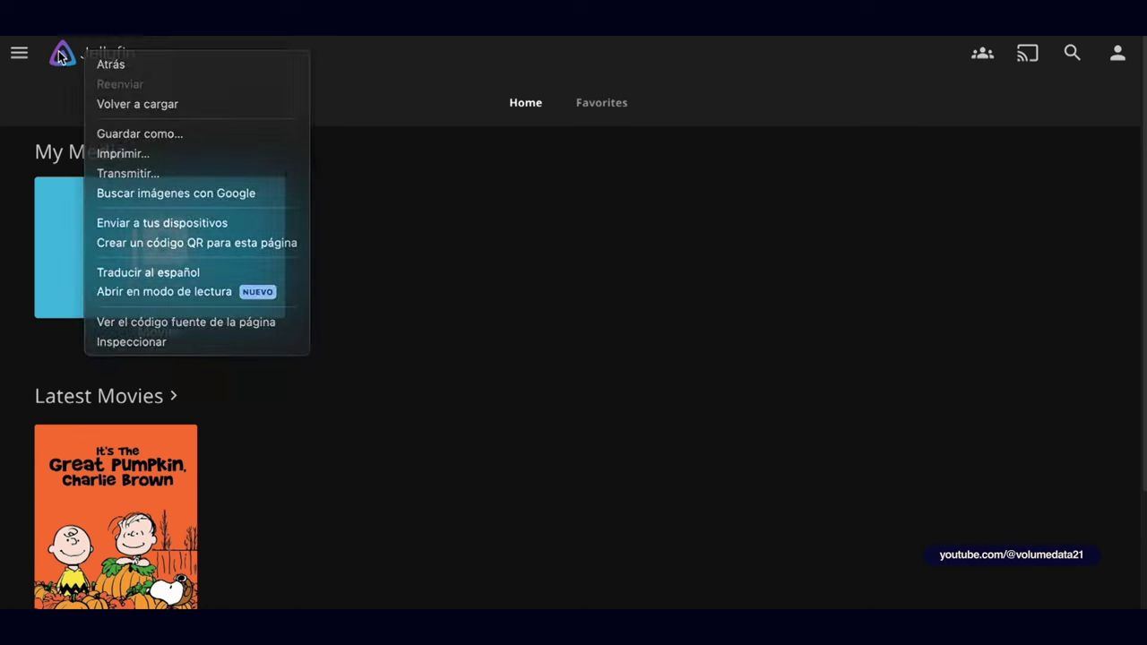
{"action": "key", "text": "Escape"}
{"action": "scroll", "coordinate": [454, 238], "scroll_direction": "down", "scroll_amount": 2}
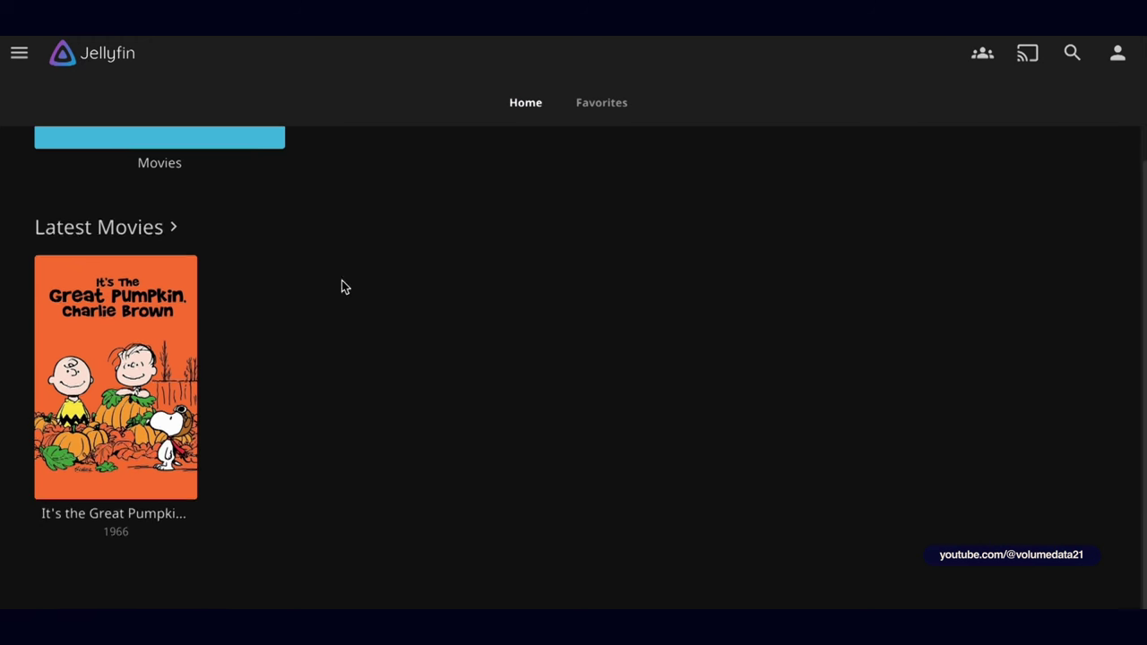
{"action": "mouse_move", "coordinate": [163, 354]}
{"action": "left_click", "coordinate": [115, 384]}
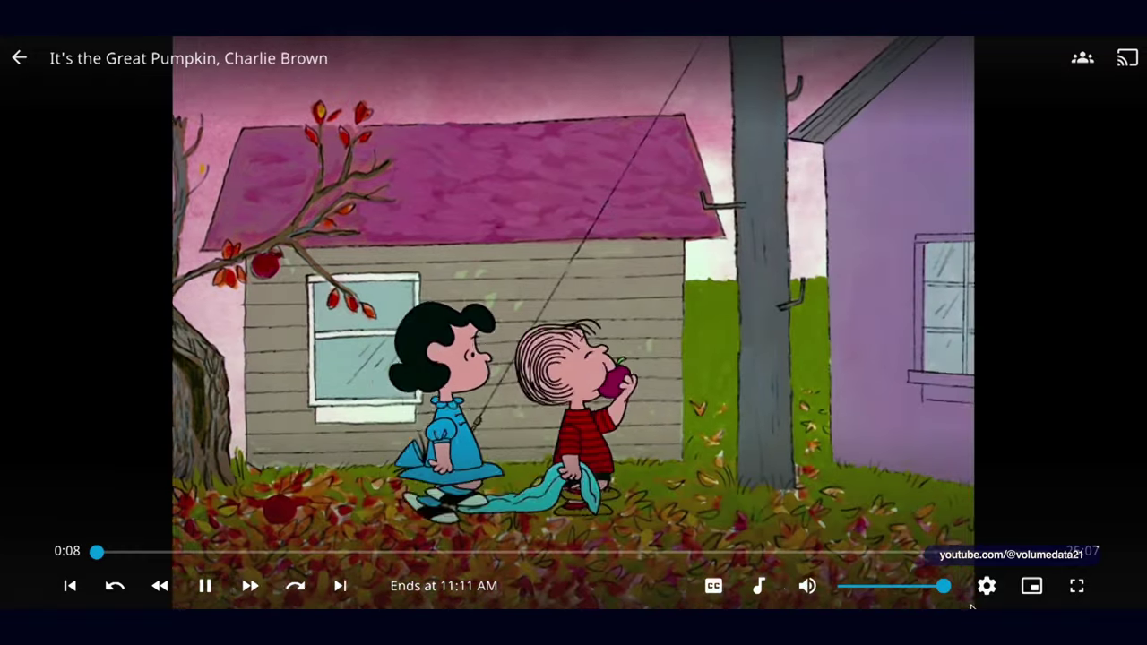
Check the player's Quality options, then close the list without changing them.
{"action": "left_click", "coordinate": [986, 585]}
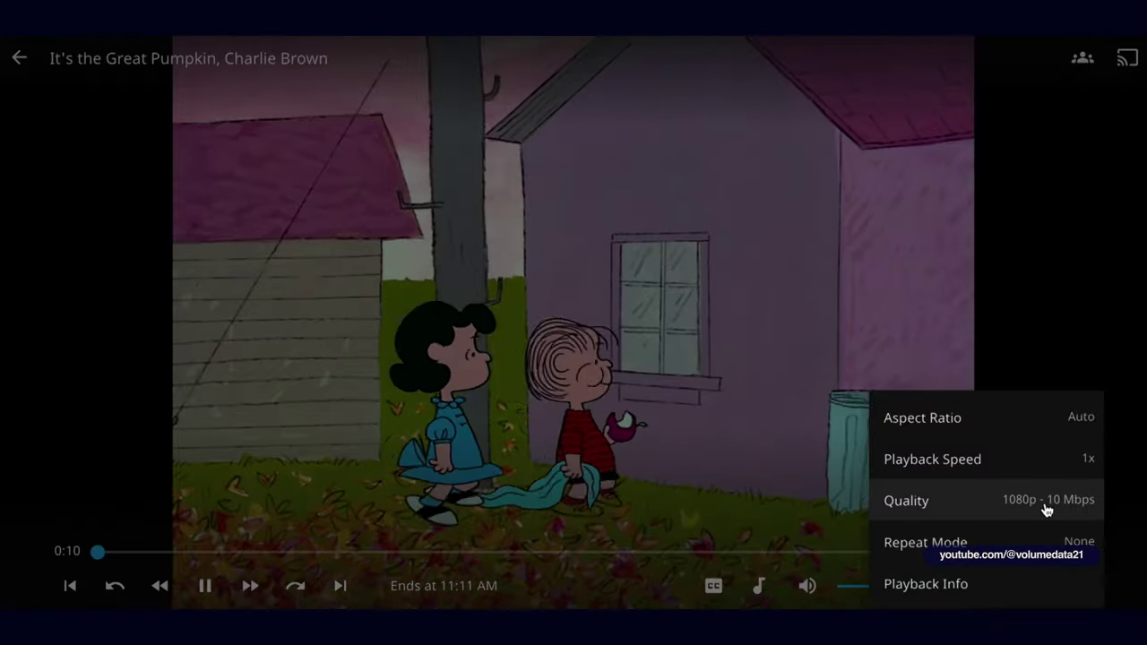
{"action": "left_click", "coordinate": [995, 505]}
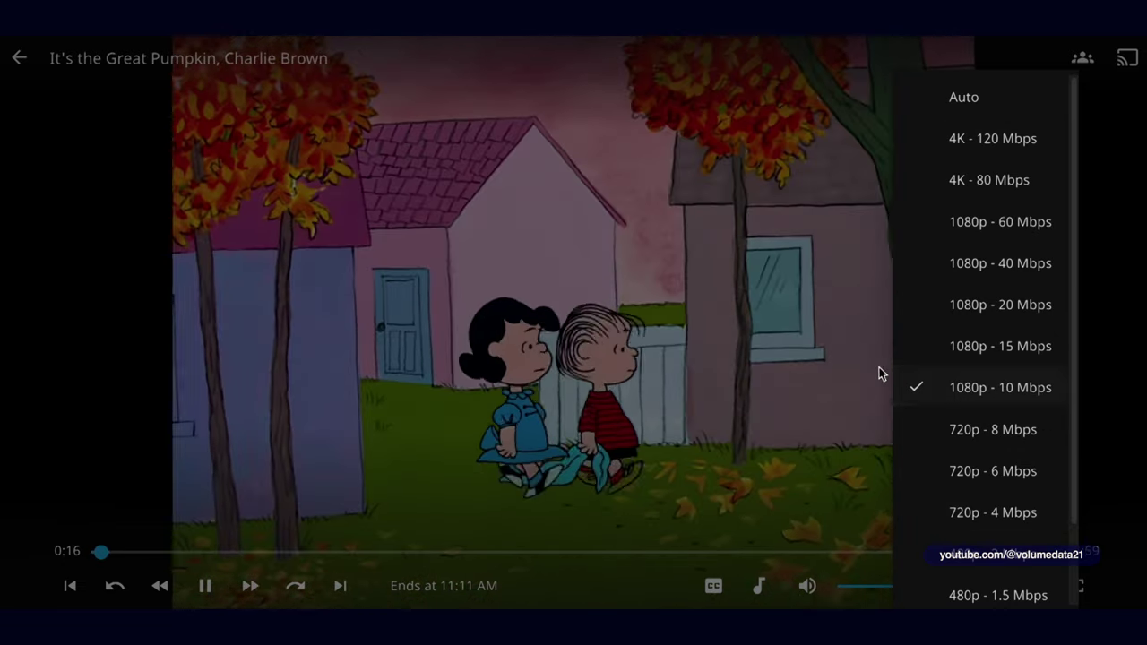
{"action": "left_click", "coordinate": [878, 374]}
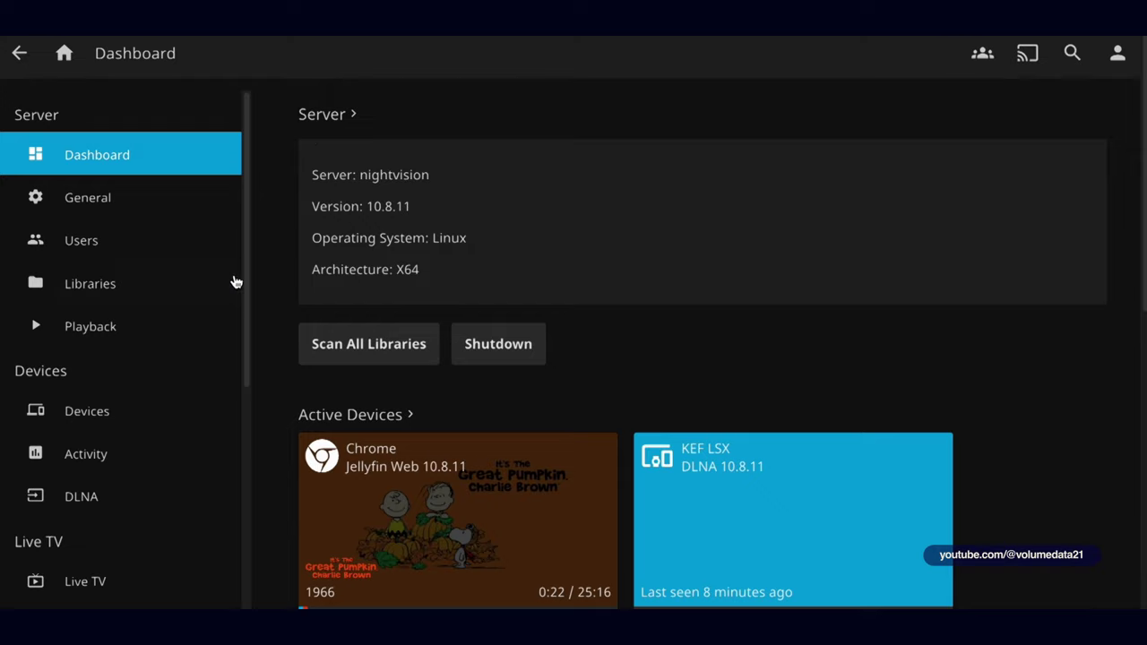
Open the server Logs page and view the FFmpeg transcode log.
{"action": "left_click_drag", "start_coordinate": [249, 184], "coordinate": [263, 361]}
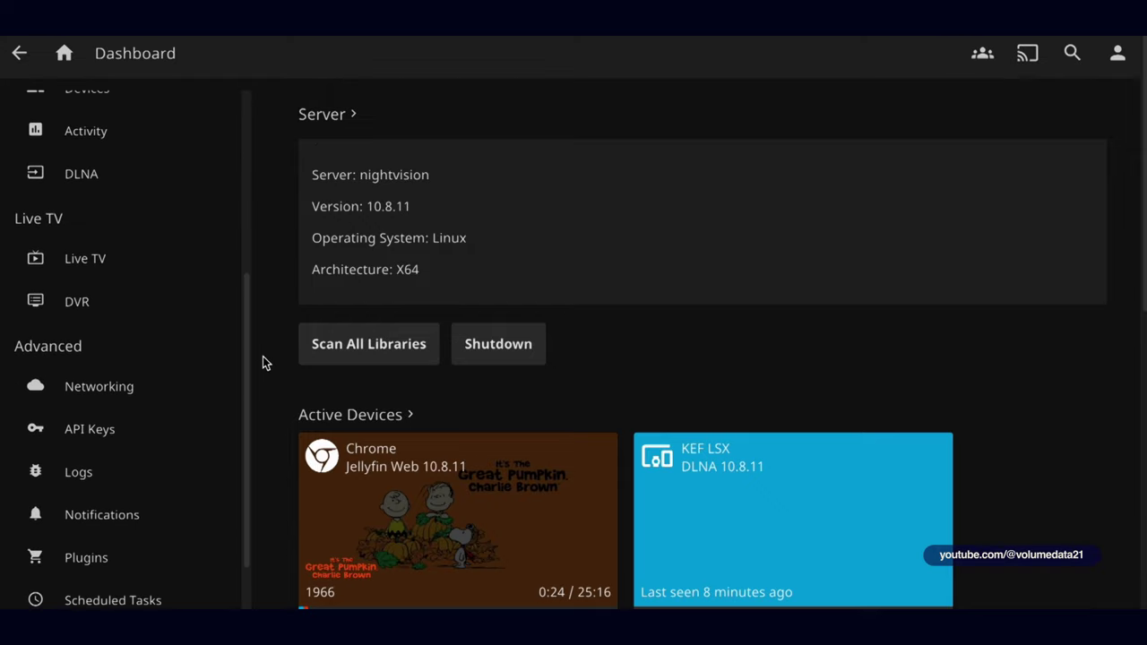
{"action": "left_click", "coordinate": [181, 474]}
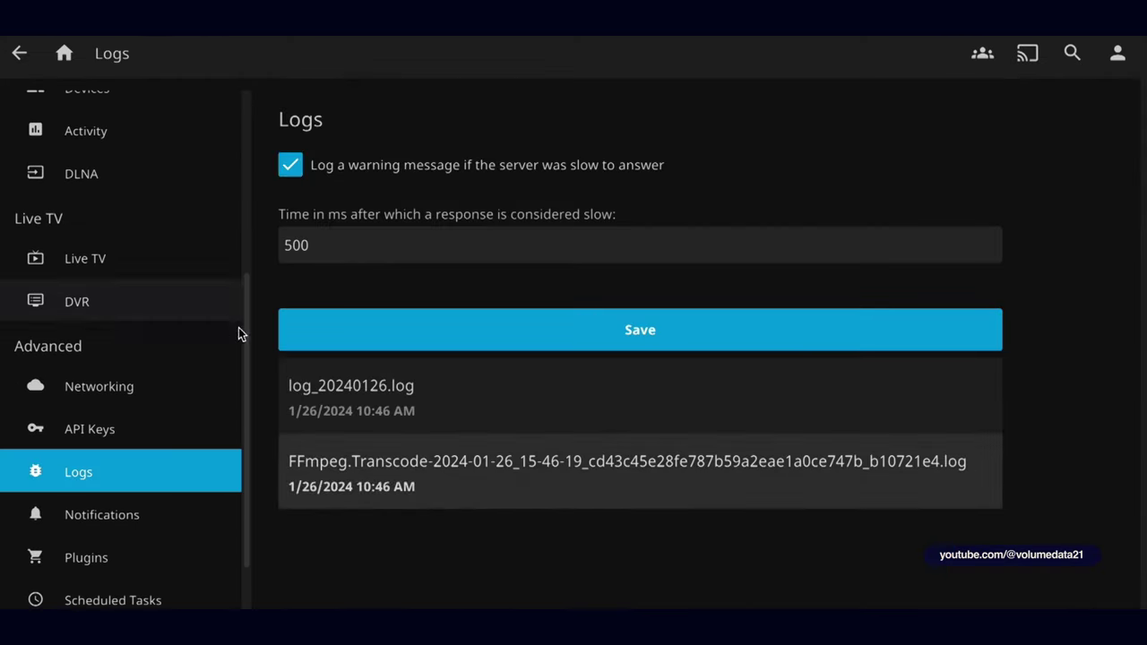
{"action": "left_click", "coordinate": [509, 482]}
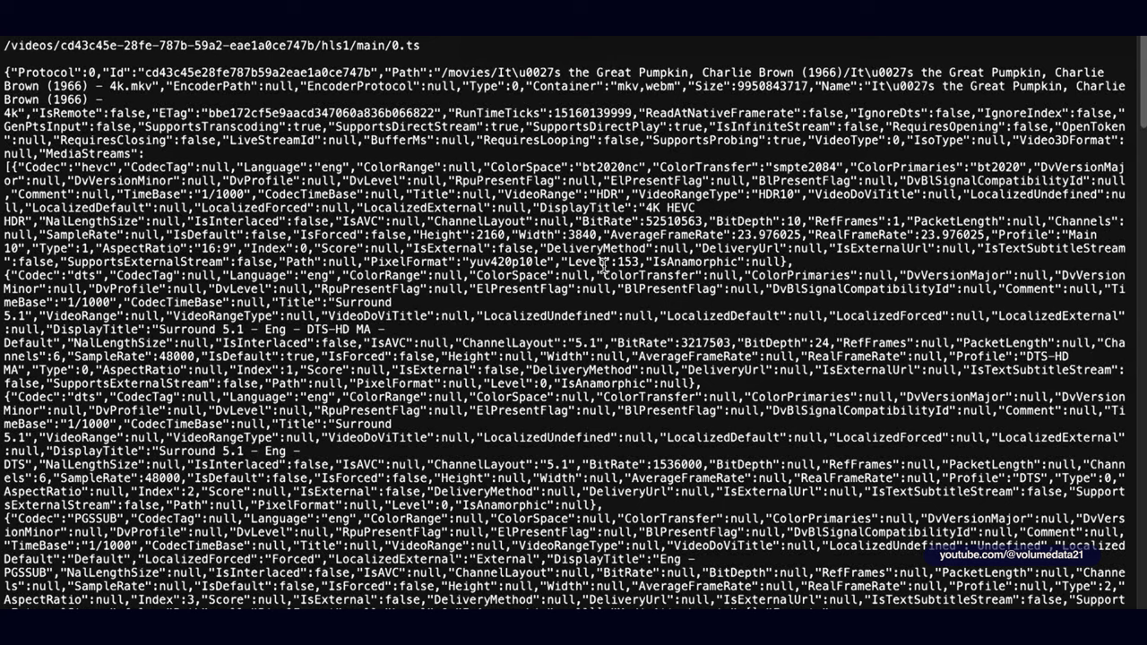
{"action": "scroll", "coordinate": [614, 304], "scroll_direction": "down", "scroll_amount": 20}
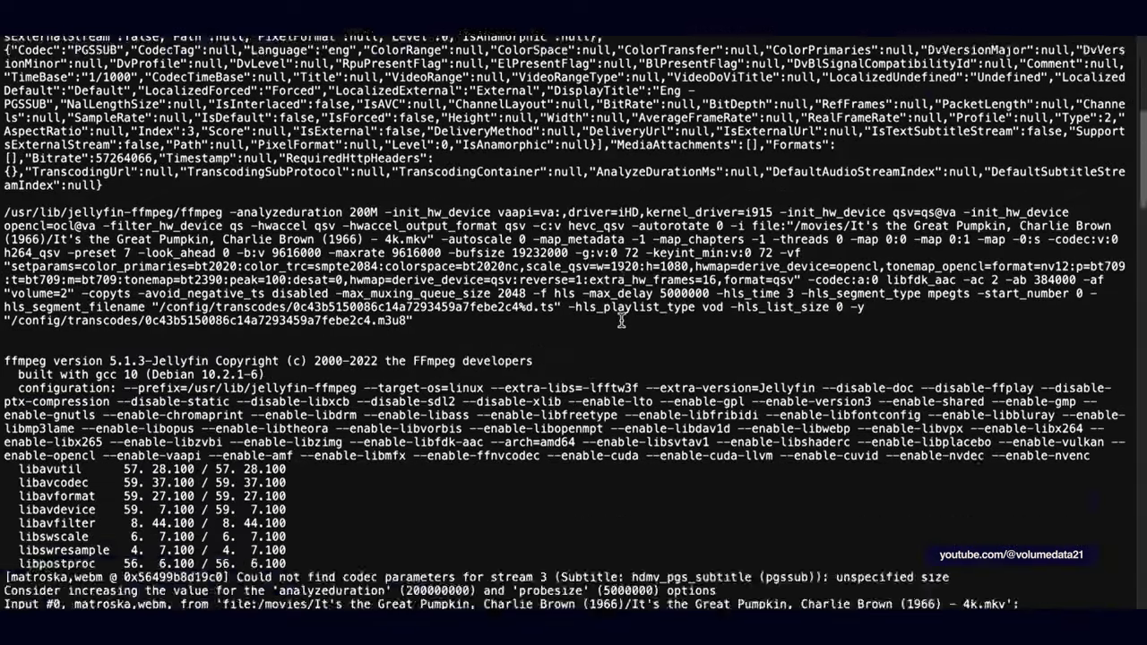
{"action": "scroll", "coordinate": [620, 319], "scroll_direction": "up", "scroll_amount": 20}
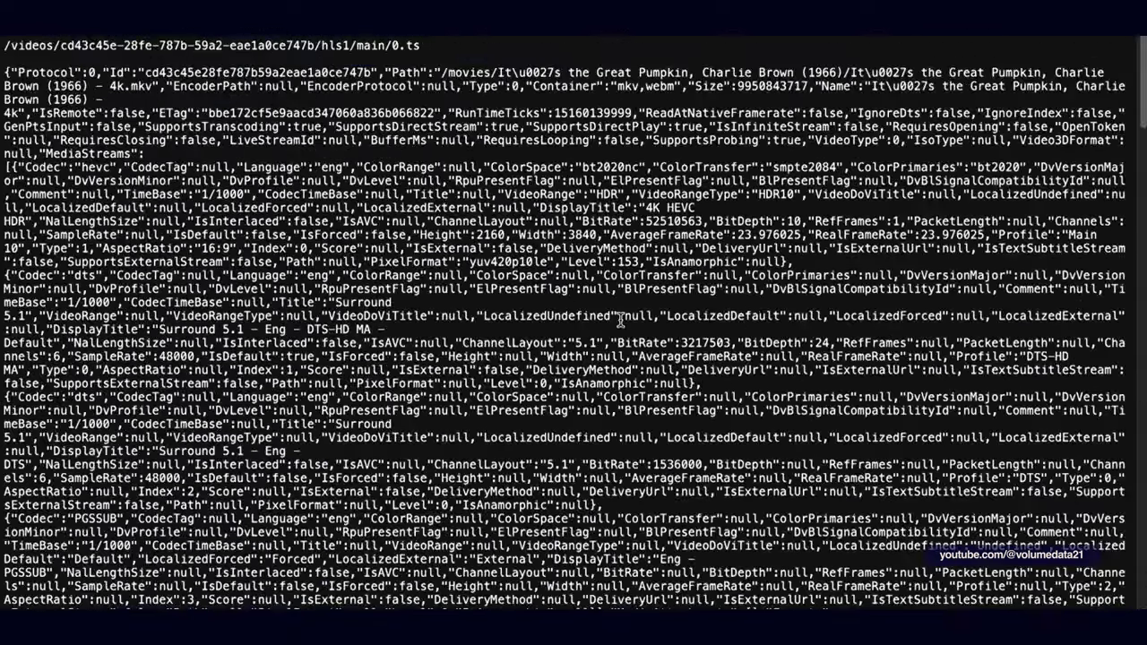
Search the log for 'stream mapping' and select hevc_qsv and h264_qsv on Stream #0:0.
{"action": "key", "text": "ctrl+f"}
{"action": "type", "text": "strea"}
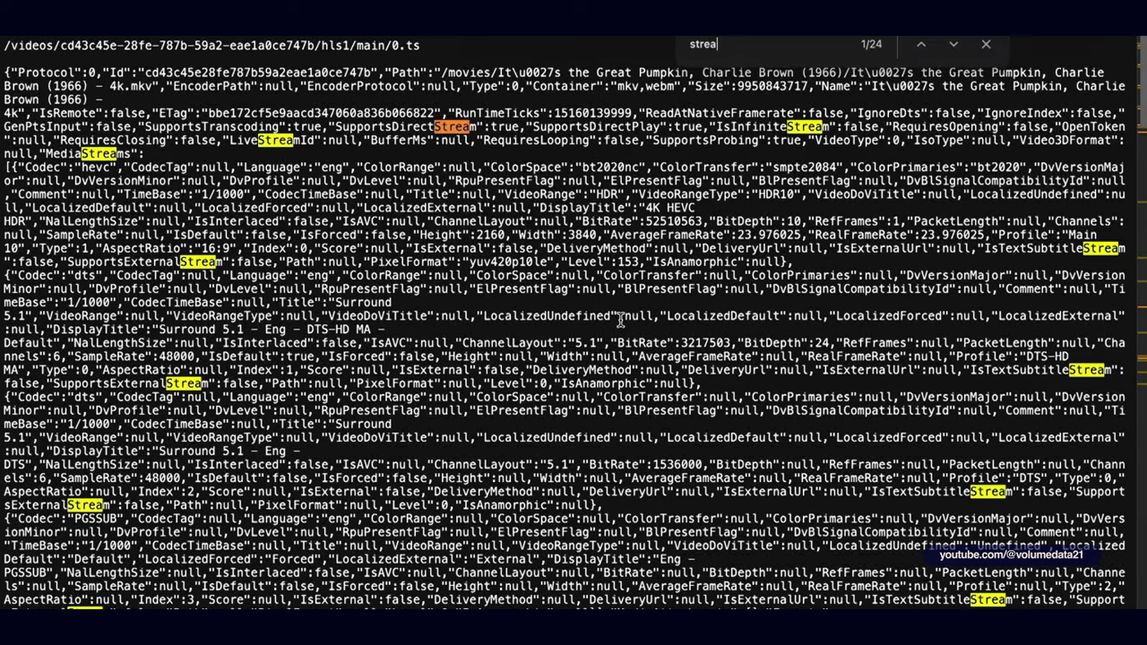
{"action": "type", "text": "m mapping"}
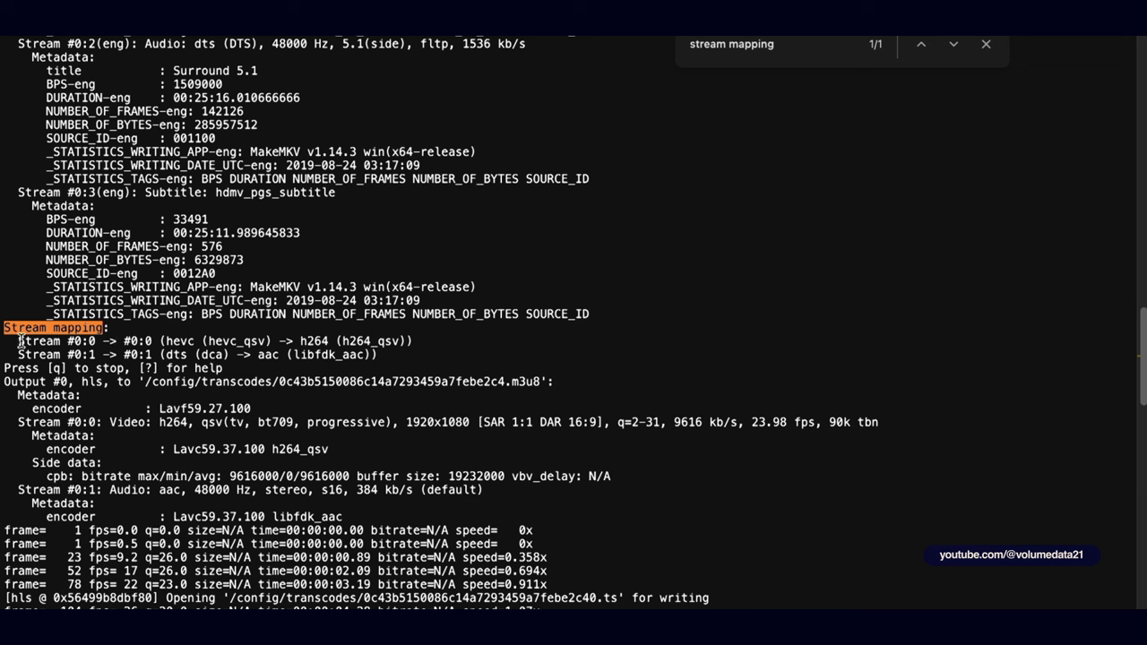
{"action": "left_click_drag", "start_coordinate": [20, 341], "coordinate": [269, 341]}
{"action": "left_click", "coordinate": [235, 343]}
{"action": "left_click", "coordinate": [353, 344]}
{"action": "left_click_drag", "start_coordinate": [342, 341], "coordinate": [401, 339]}
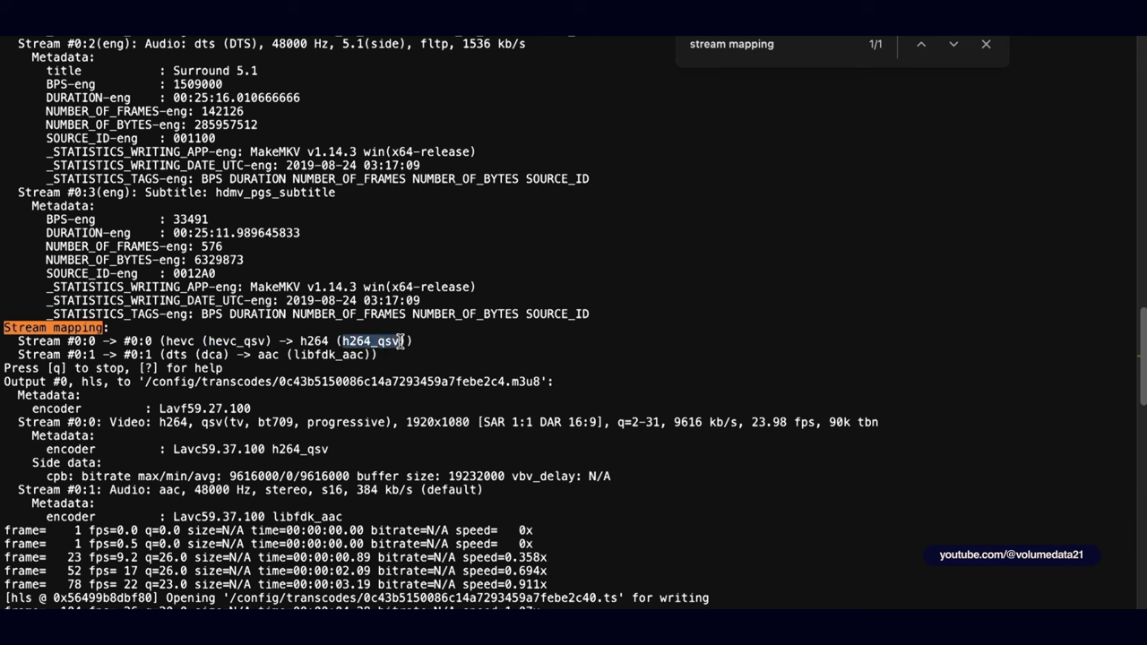
{"action": "left_click", "coordinate": [316, 339]}
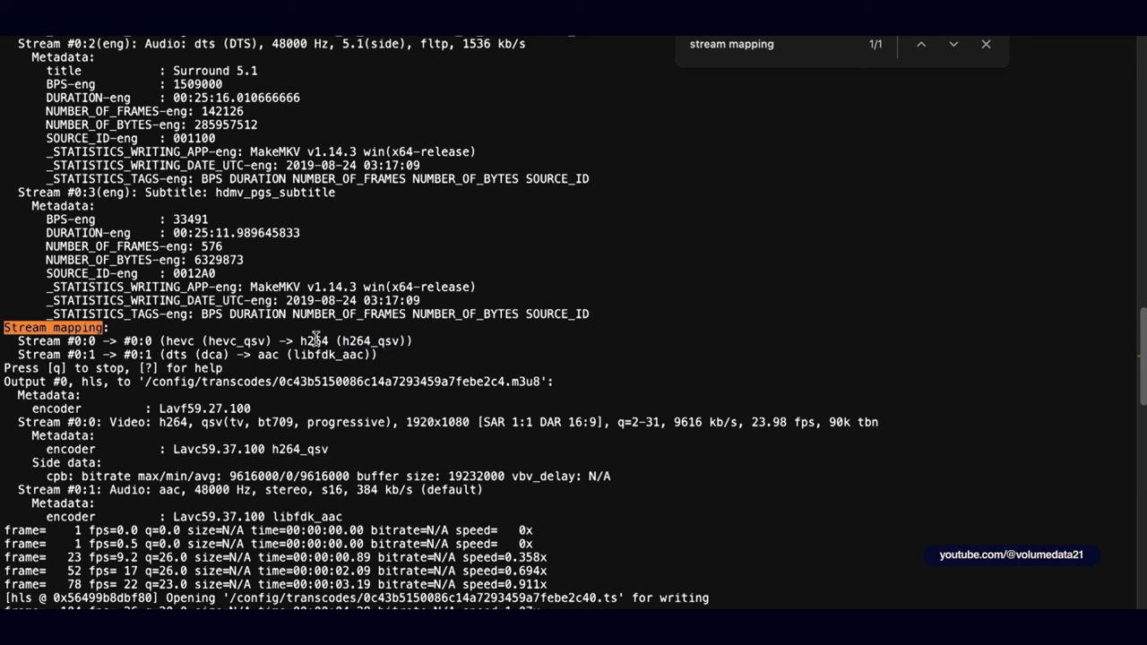
{"action": "double_click", "coordinate": [254, 341]}
{"action": "double_click", "coordinate": [381, 341]}
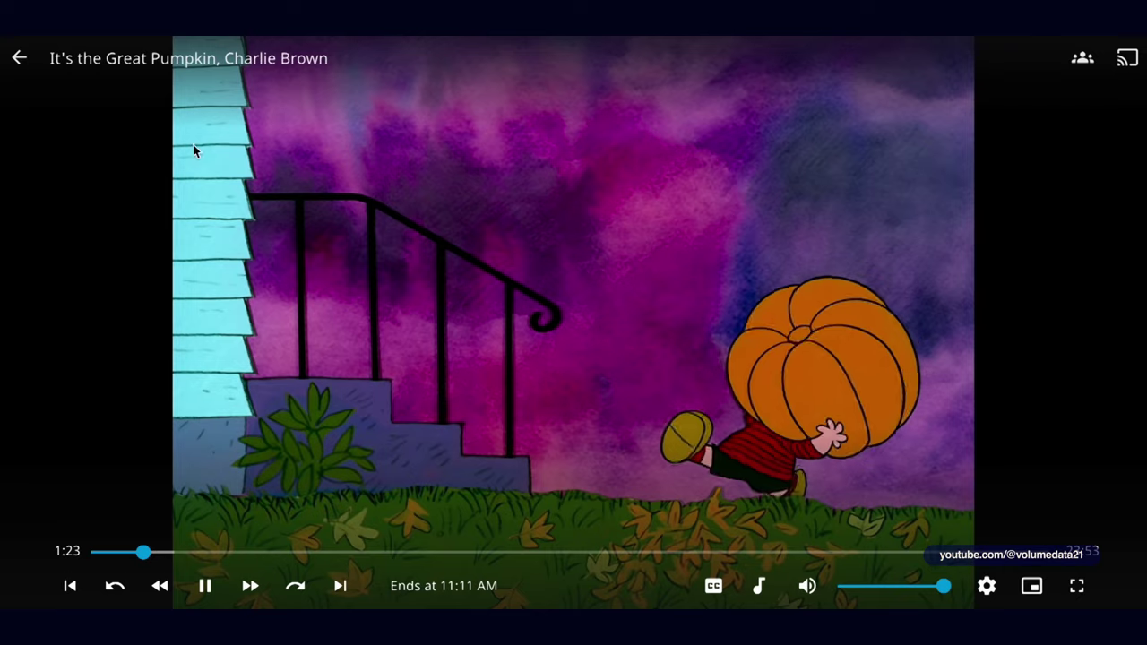
Exit the movie player with the back arrow to reach the Jellyfin Home page.
{"action": "left_click", "coordinate": [18, 54]}
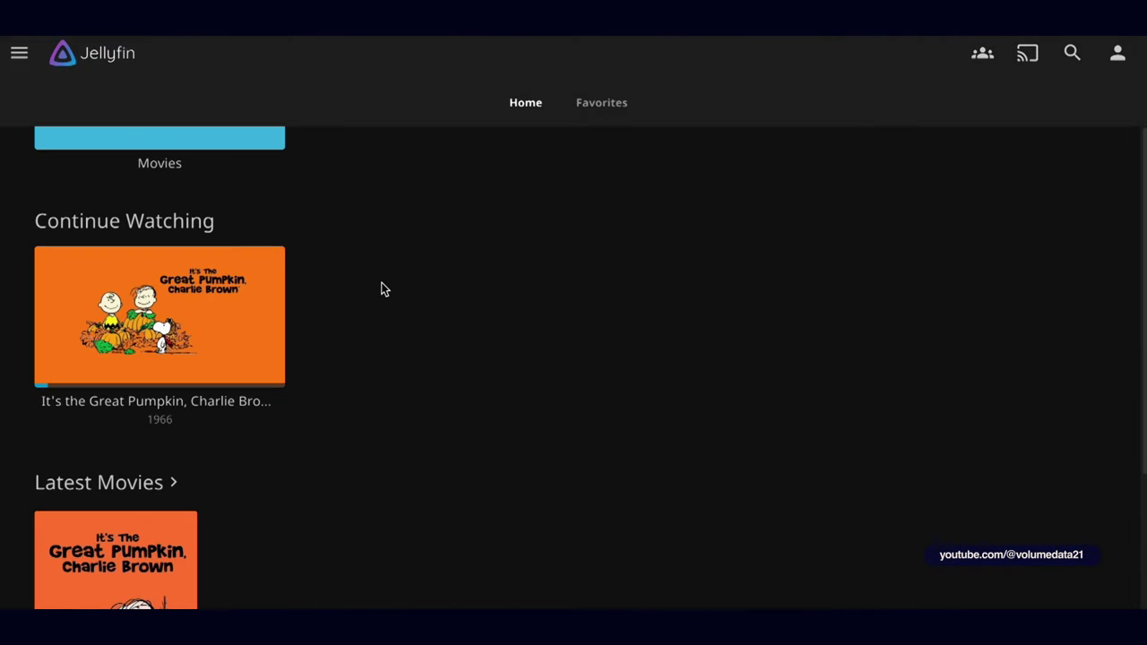
{"action": "scroll", "coordinate": [428, 343], "scroll_direction": "up", "scroll_amount": 2}
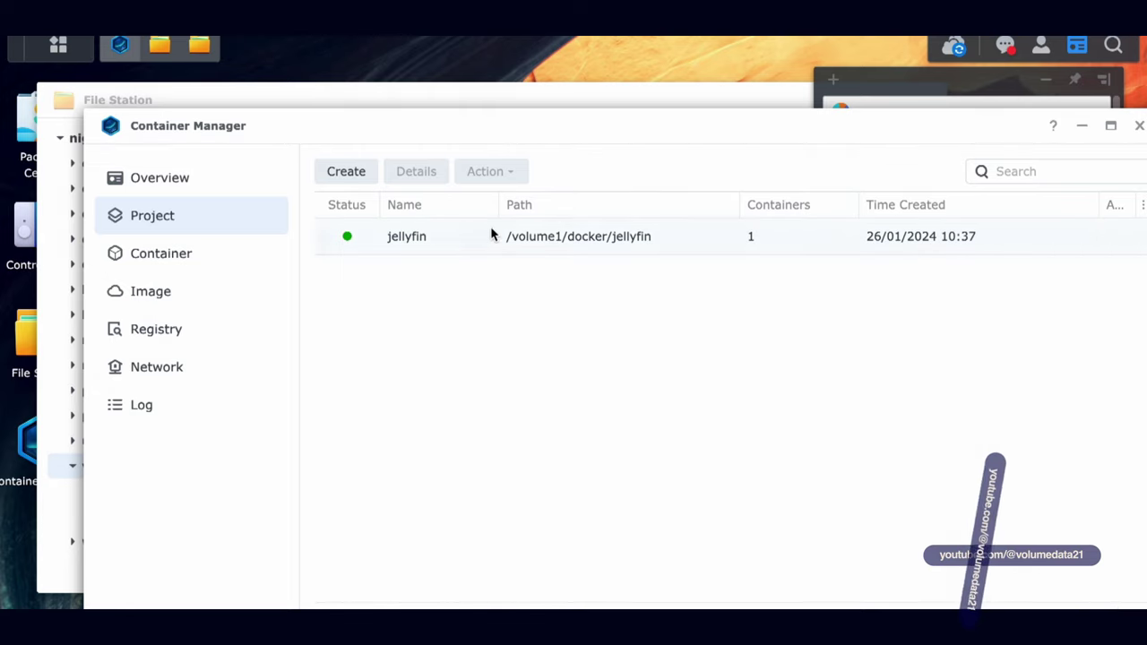
Open the jellyfin project's YAML Configurations and select the 10.8.11 tag on the image line.
{"action": "double_click", "coordinate": [456, 246]}
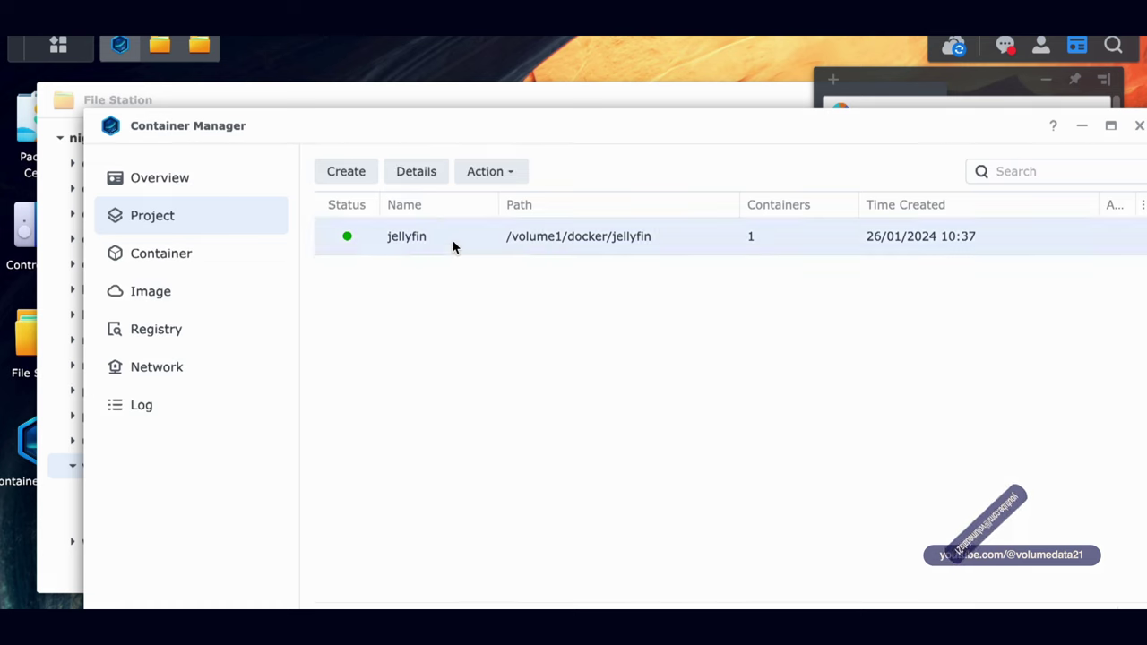
{"action": "left_click", "coordinate": [557, 217]}
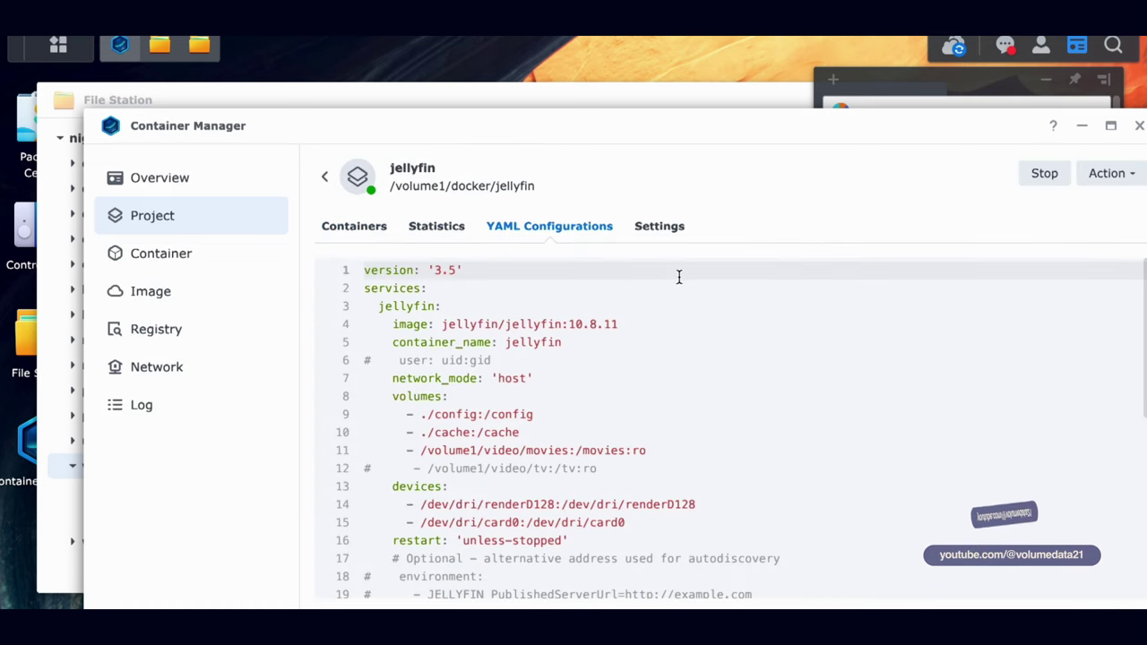
{"action": "left_click", "coordinate": [507, 320]}
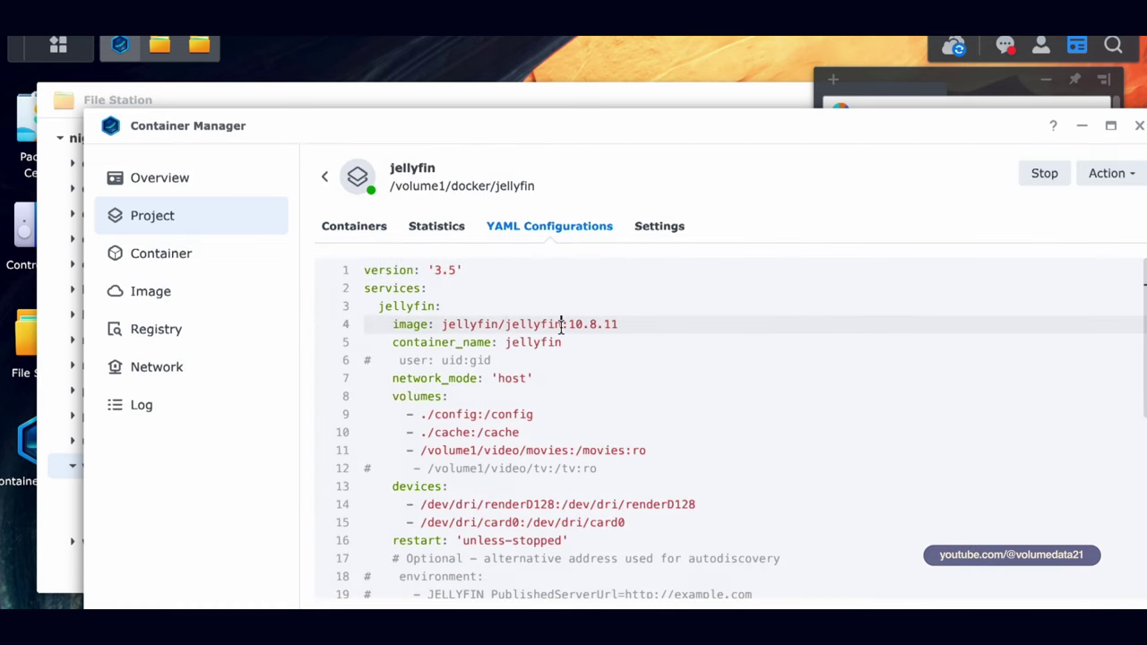
{"action": "left_click_drag", "start_coordinate": [566, 323], "coordinate": [625, 324]}
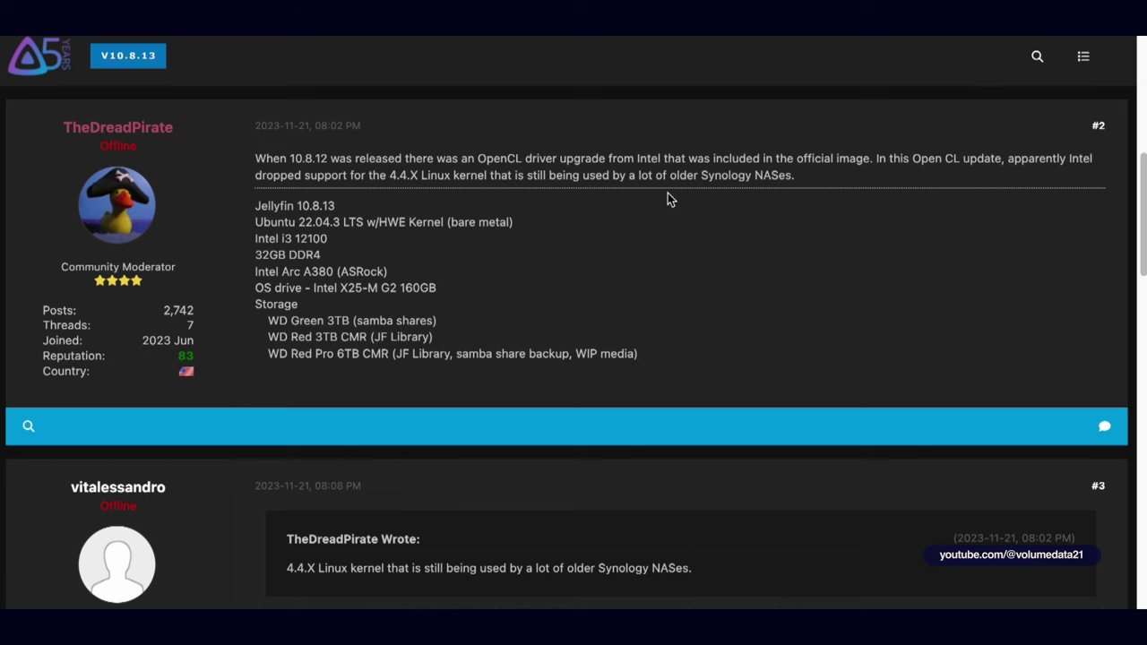
Highlight the forum's explanation of the OpenCL driver upgrade and the tone mapping breakage.
{"action": "left_click_drag", "start_coordinate": [255, 158], "coordinate": [882, 159]}
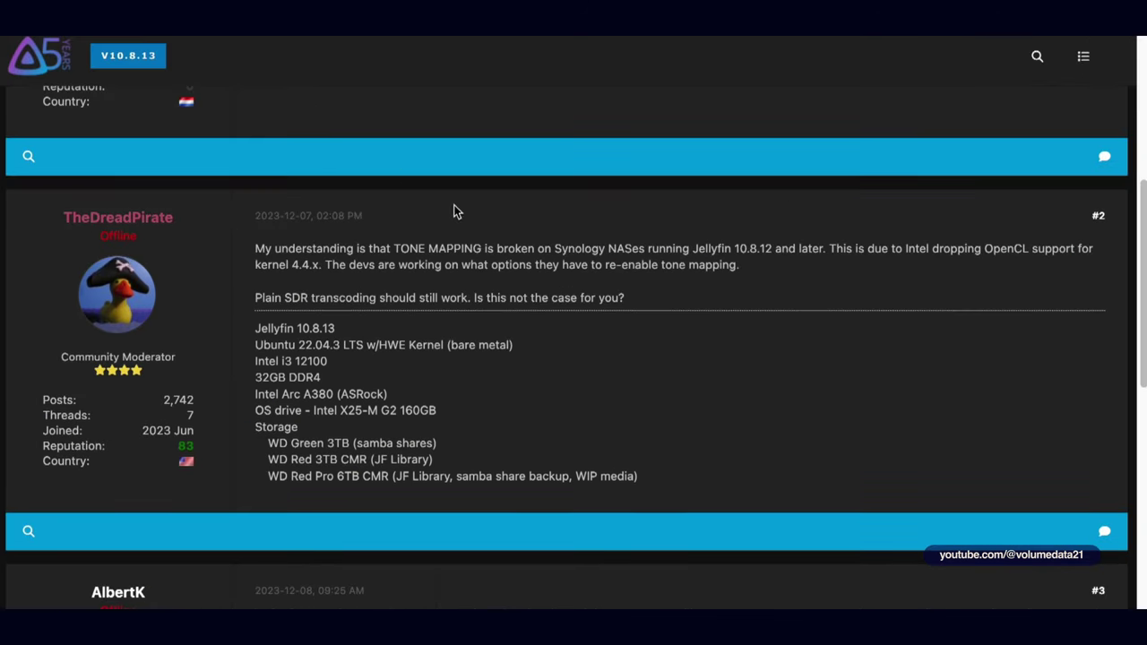
{"action": "left_click_drag", "start_coordinate": [52, 215], "coordinate": [205, 212]}
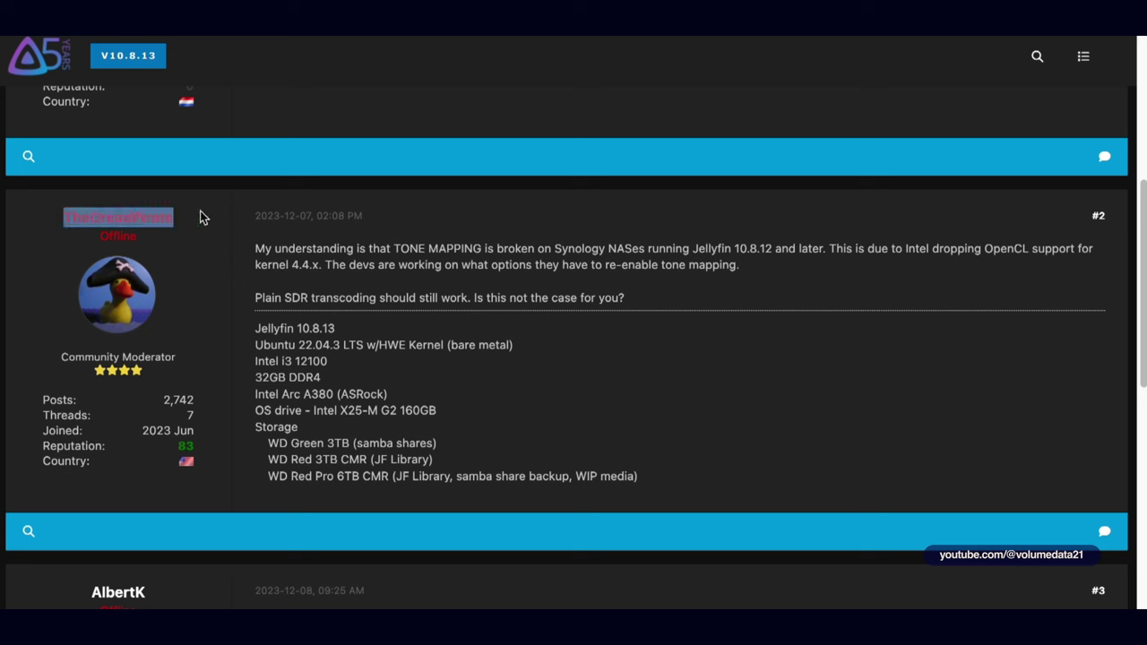
{"action": "left_click", "coordinate": [213, 219]}
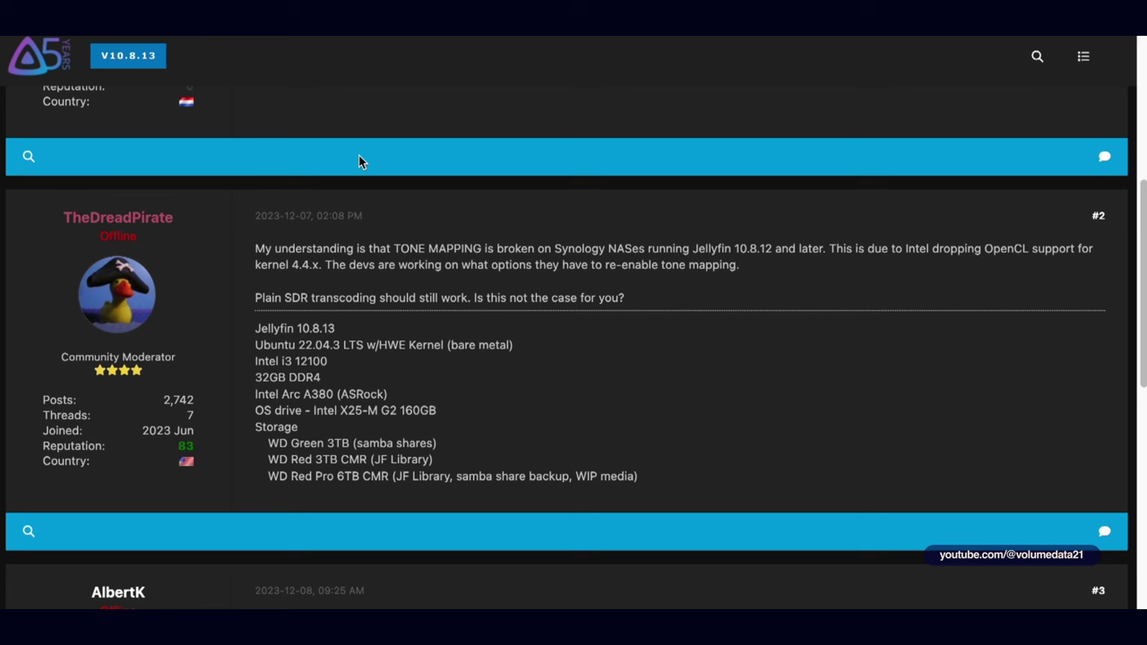
{"action": "left_click_drag", "start_coordinate": [256, 246], "coordinate": [842, 247]}
{"action": "left_click", "coordinate": [928, 249]}
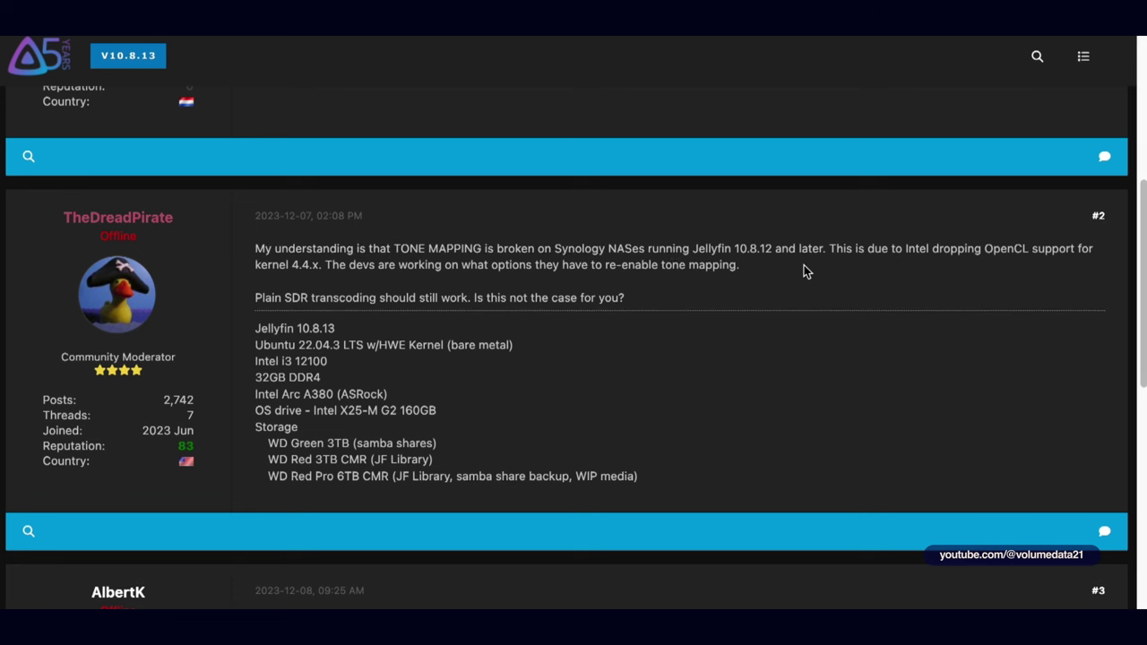
Highlight the note that only tone mapping is affected, then type 10.8.11.
{"action": "scroll", "coordinate": [745, 254], "scroll_direction": "down", "scroll_amount": 2}
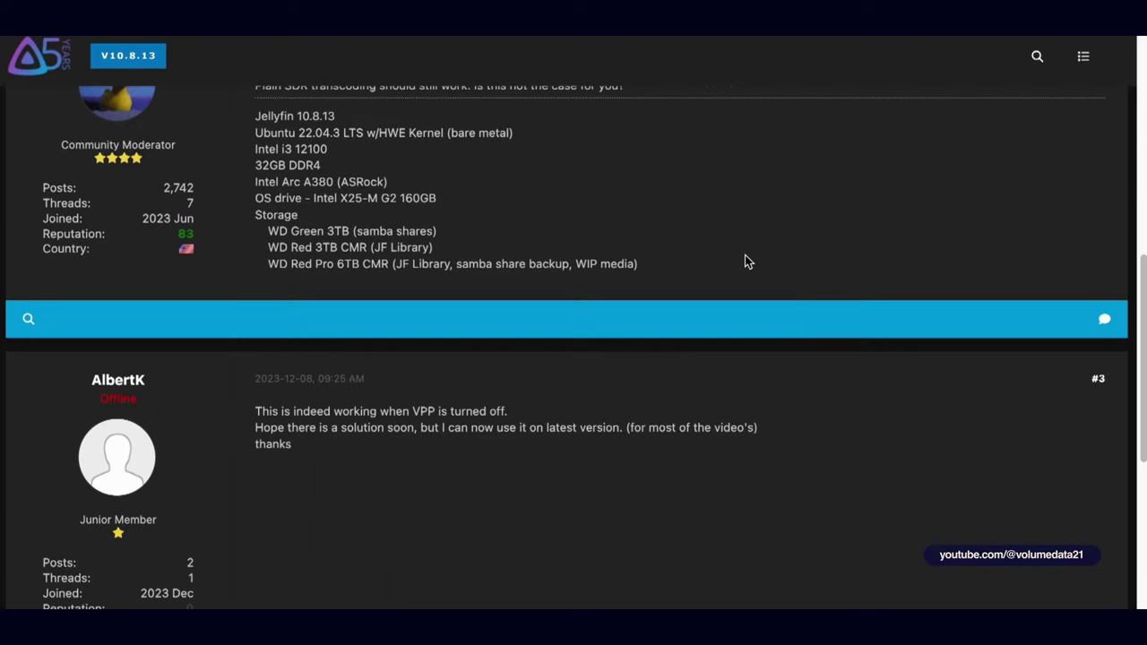
{"action": "scroll", "coordinate": [745, 254], "scroll_direction": "up", "scroll_amount": 1}
{"action": "scroll", "coordinate": [744, 255], "scroll_direction": "up", "scroll_amount": 1}
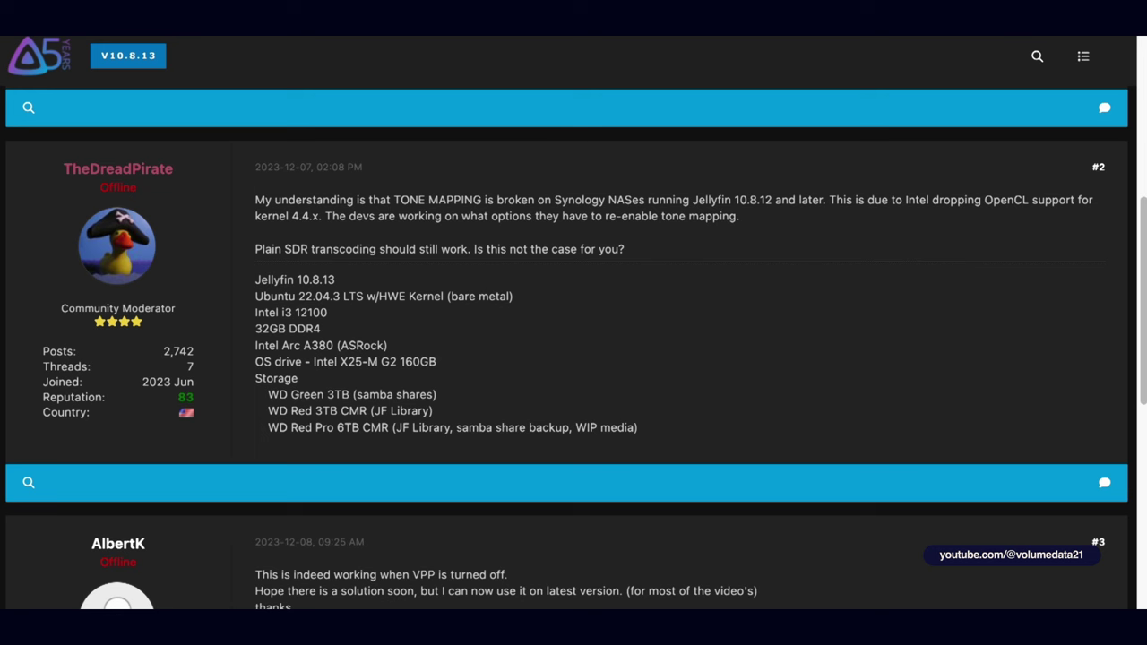
{"action": "scroll", "coordinate": [573, 347], "scroll_direction": "down", "scroll_amount": 1}
{"action": "scroll", "coordinate": [775, 302], "scroll_direction": "down", "scroll_amount": 4}
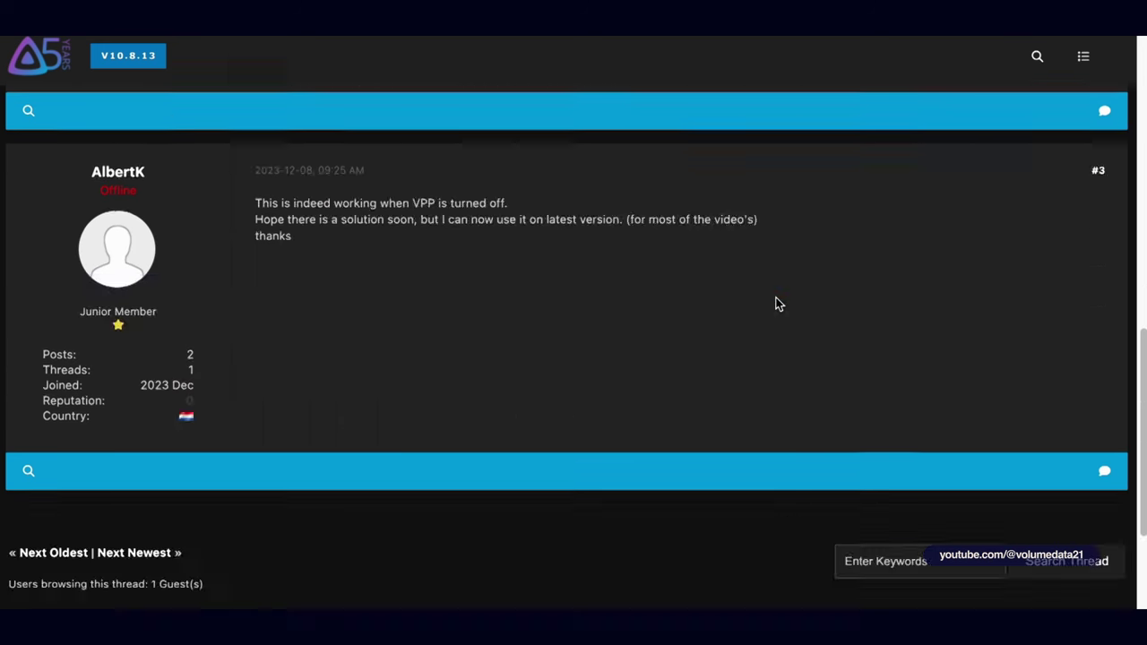
{"action": "scroll", "coordinate": [775, 302], "scroll_direction": "up", "scroll_amount": 8}
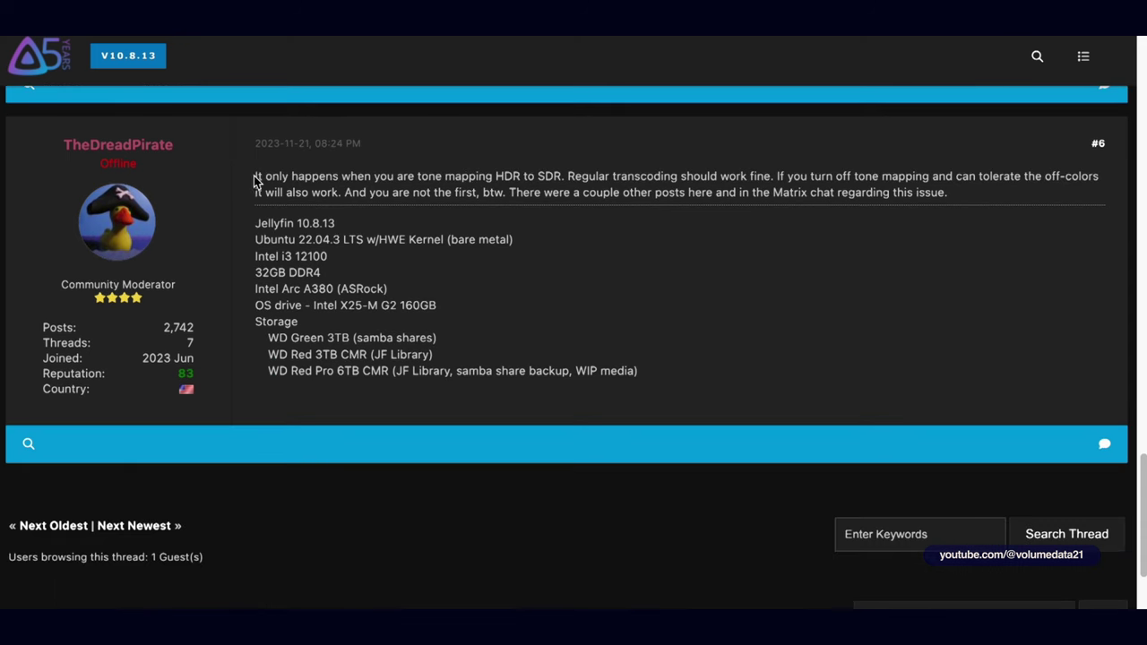
{"action": "left_click_drag", "start_coordinate": [256, 176], "coordinate": [903, 190]}
{"action": "left_click", "coordinate": [620, 288]}
{"action": "scroll", "coordinate": [659, 296], "scroll_direction": "up", "scroll_amount": 1}
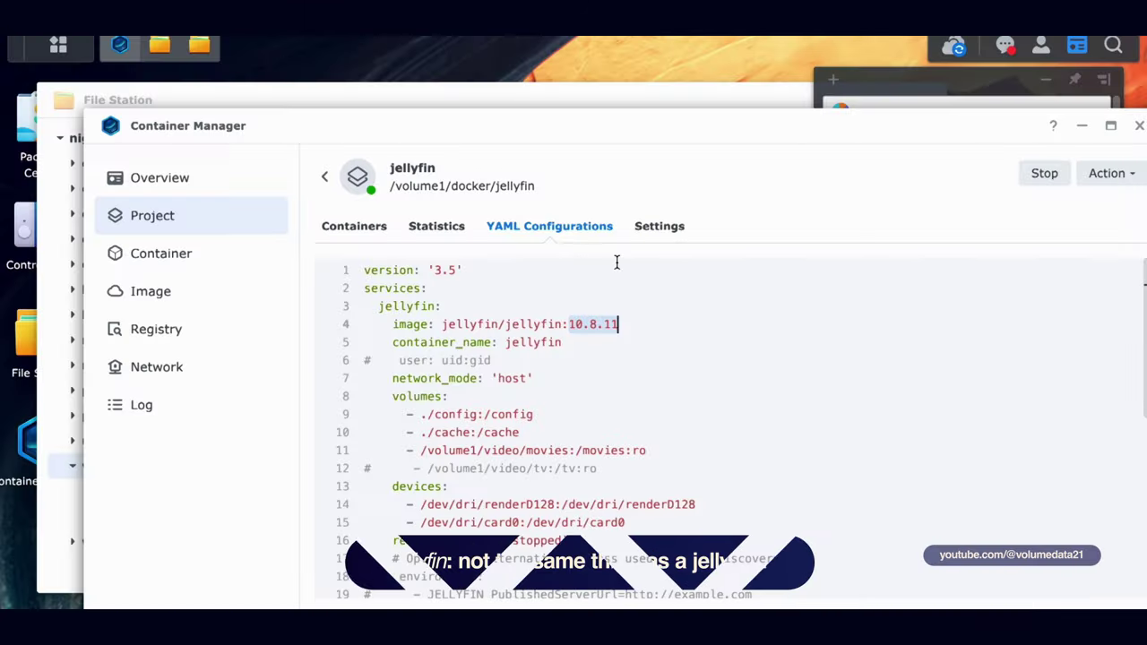
{"action": "type", "text": "10.8.11"}
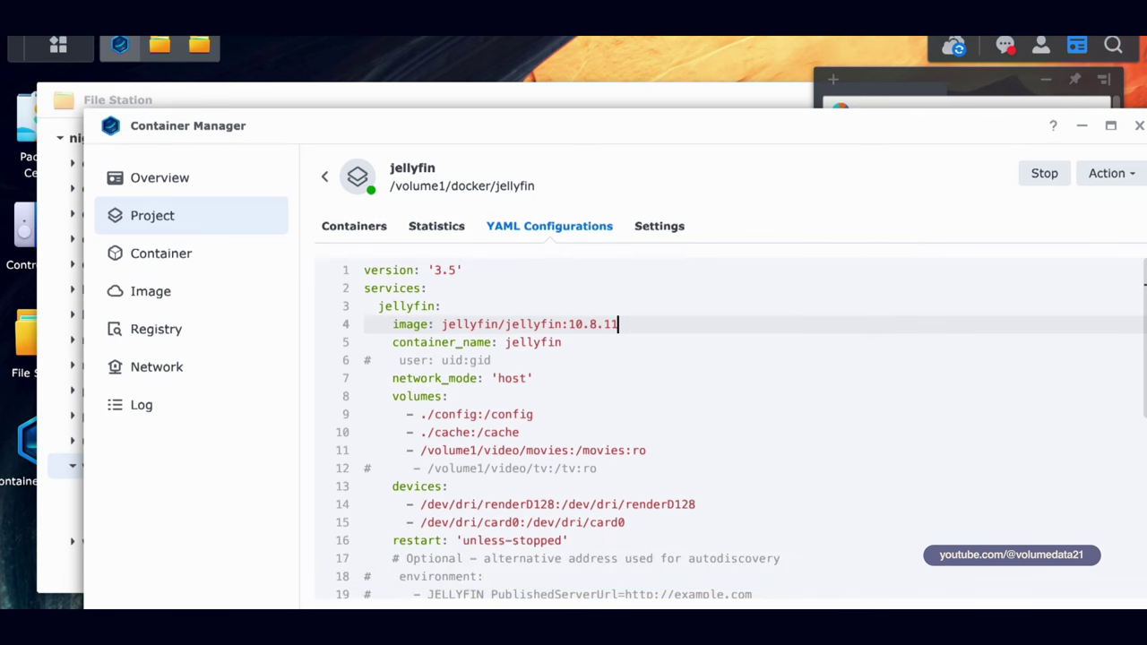
Stop the jellyfin project and delete the :10.8.11 tag from the YAML image line.
{"action": "left_click", "coordinate": [1044, 175]}
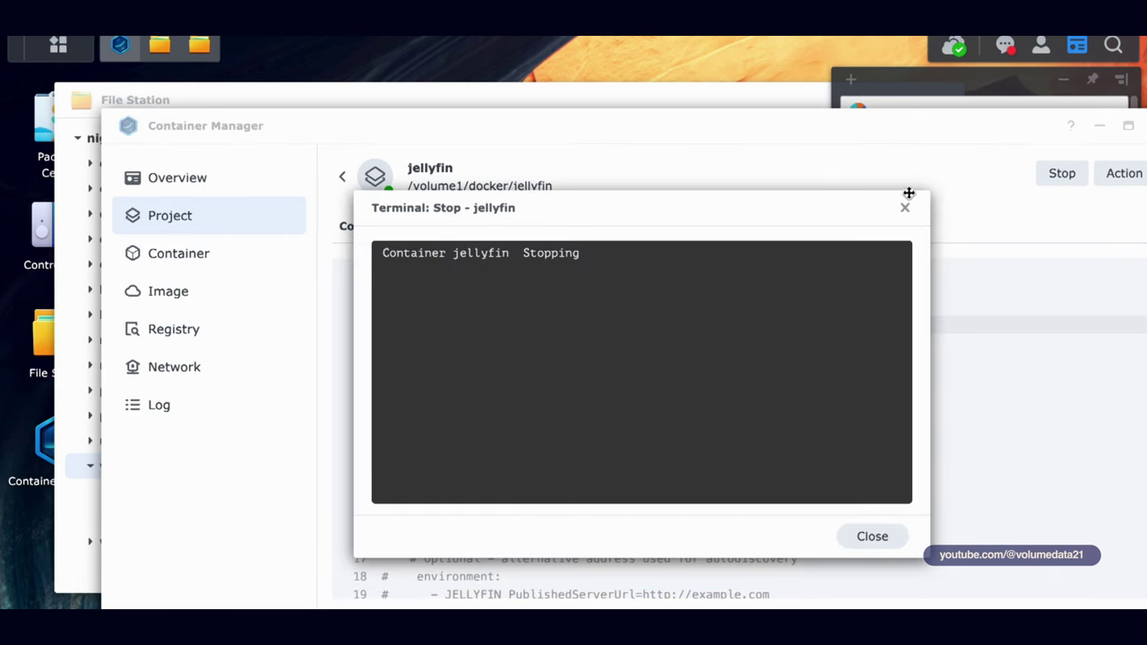
{"action": "left_click", "coordinate": [870, 534]}
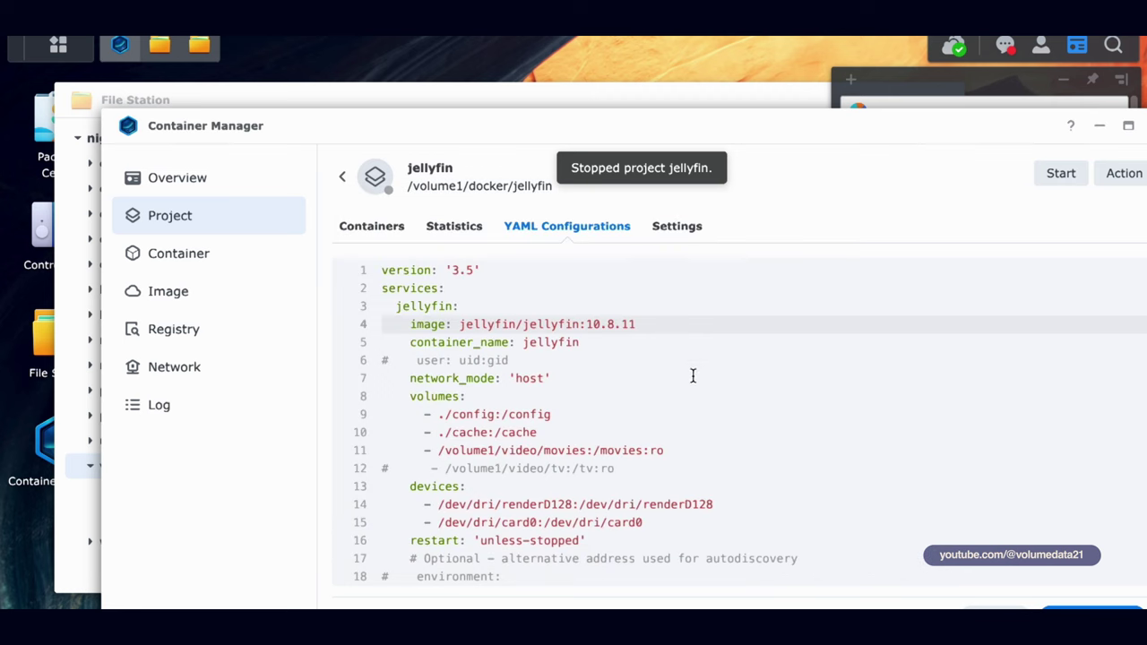
{"action": "left_click", "coordinate": [706, 330]}
{"action": "key", "text": "BackSpace"}
{"action": "key", "text": "BackSpace"}
{"action": "key", "text": "BackSpace"}
{"action": "key", "text": "BackSpace"}
{"action": "key", "text": "BackSpace"}
{"action": "key", "text": "BackSpace"}
{"action": "key", "text": "BackSpace"}
{"action": "key", "text": "BackSpace"}
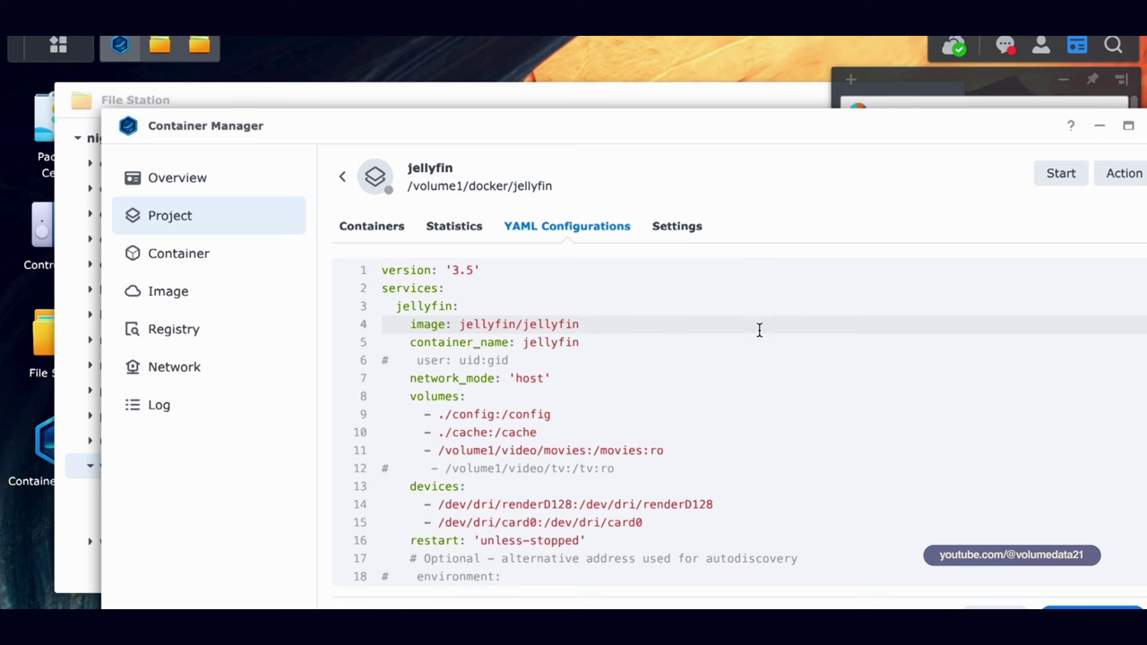
{"action": "scroll", "coordinate": [755, 328], "scroll_direction": "down", "scroll_amount": 2}
{"action": "scroll", "coordinate": [756, 328], "scroll_direction": "down", "scroll_amount": 5}
{"action": "scroll", "coordinate": [755, 328], "scroll_direction": "up", "scroll_amount": 8}
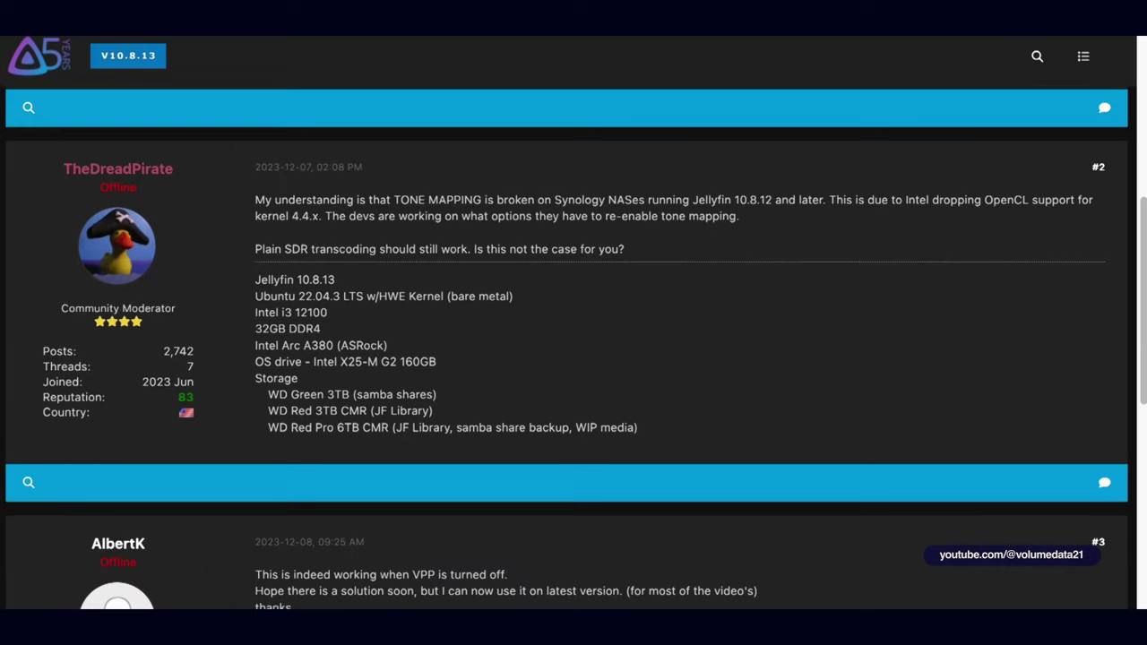
{"action": "scroll", "coordinate": [573, 359], "scroll_direction": "down", "scroll_amount": 8}
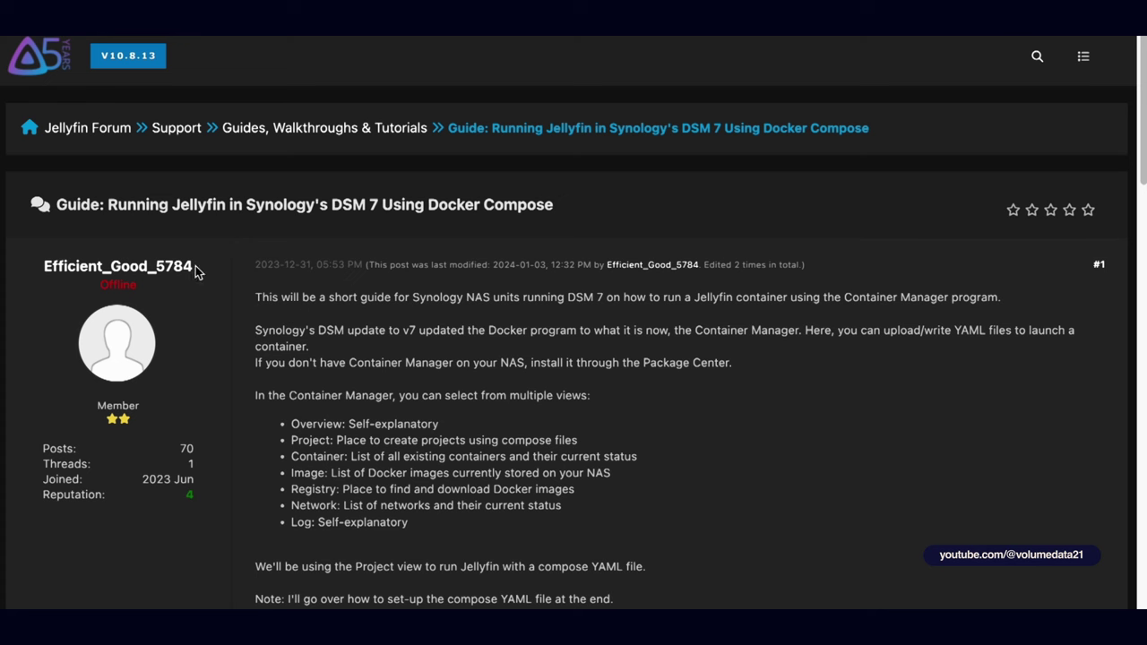
Scroll through the guide's example docker-compose code down to ports, network_mode and restart settings.
{"action": "scroll", "coordinate": [830, 271], "scroll_direction": "down", "scroll_amount": 1}
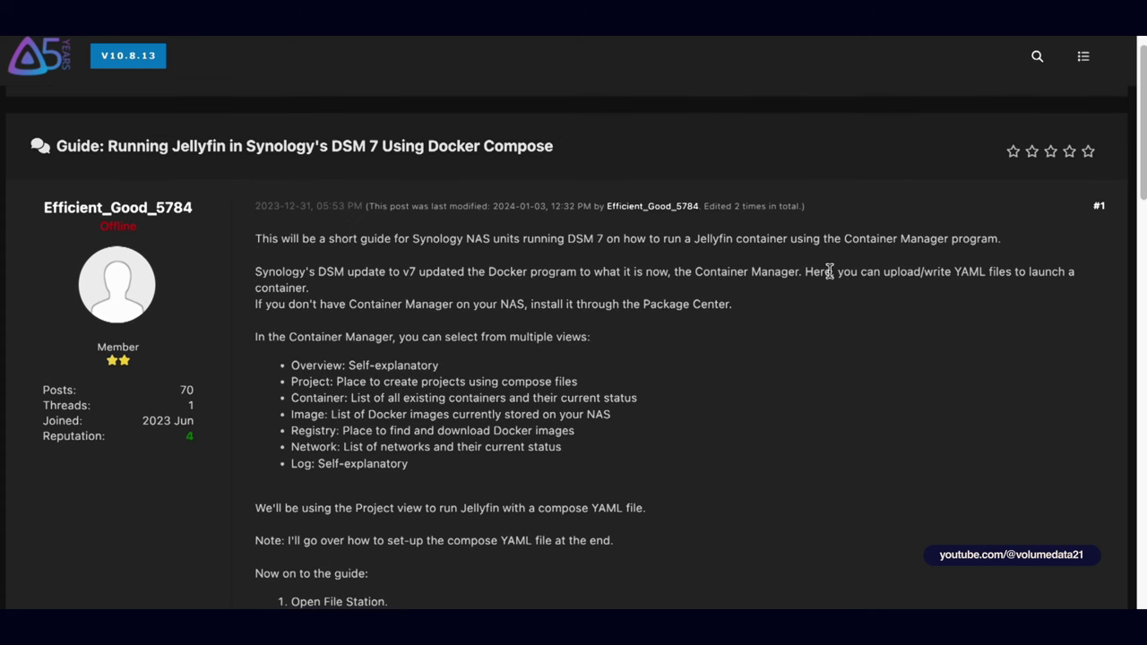
{"action": "scroll", "coordinate": [829, 271], "scroll_direction": "down", "scroll_amount": 2}
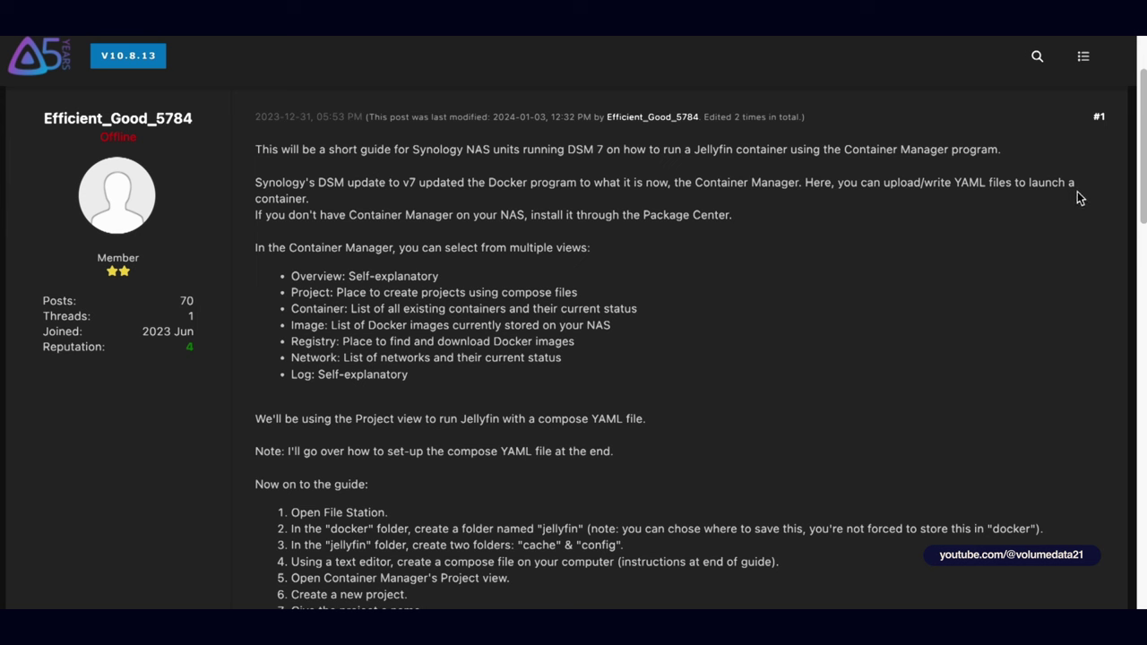
{"action": "scroll", "coordinate": [1143, 148], "scroll_direction": "up", "scroll_amount": 2}
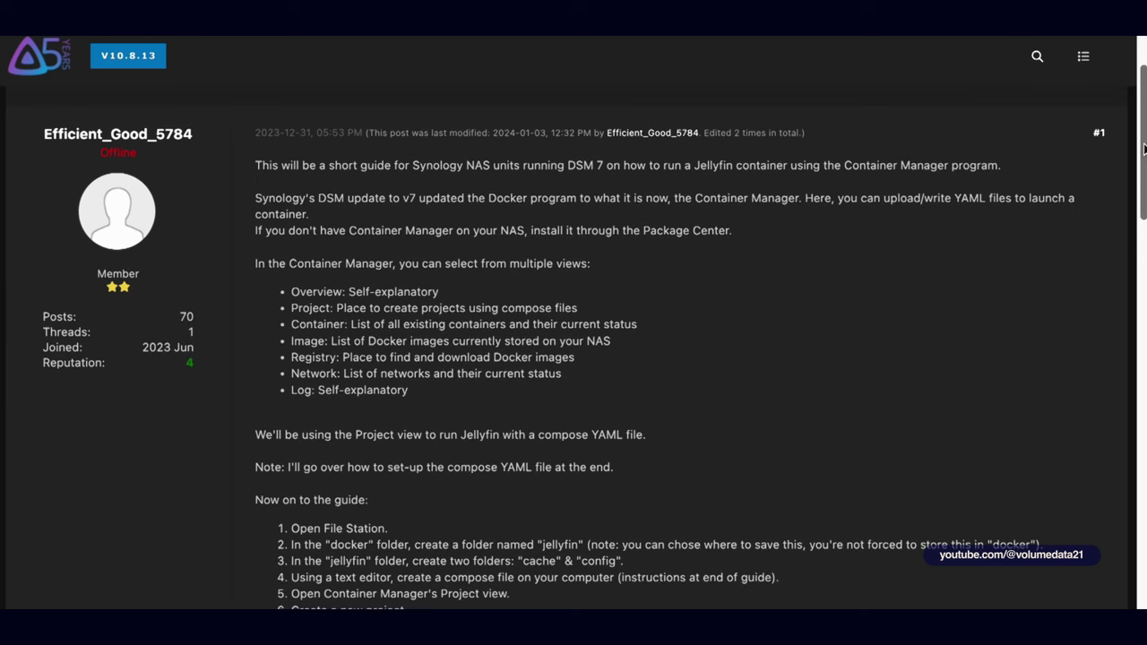
{"action": "right_click", "coordinate": [1143, 125]}
{"action": "key", "text": "Escape"}
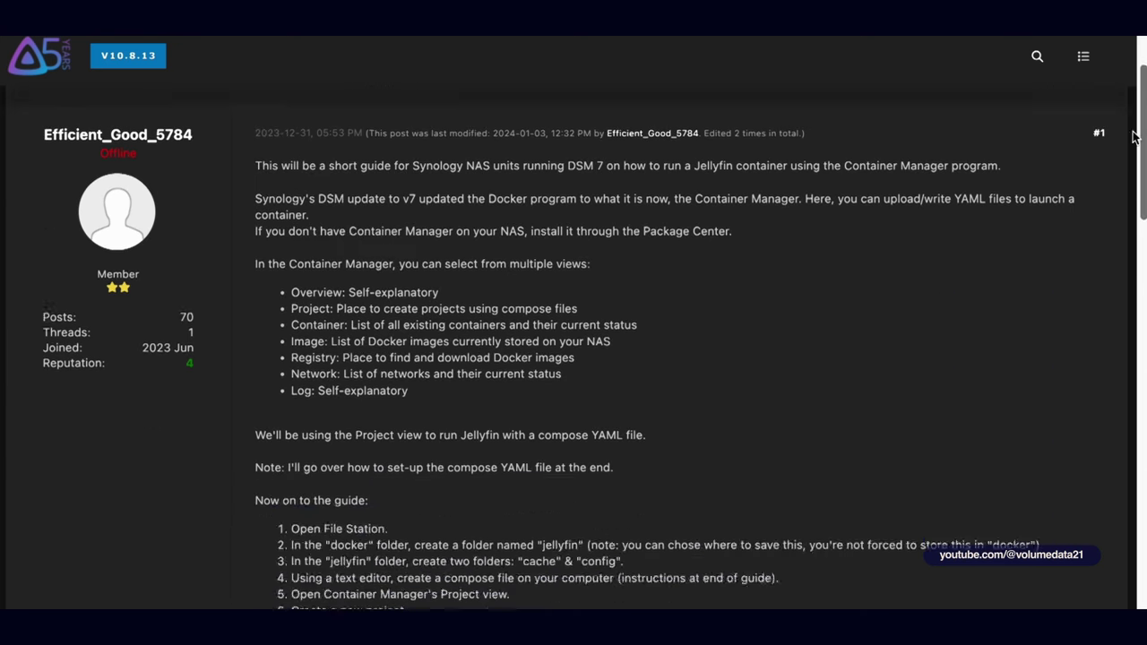
{"action": "scroll", "coordinate": [947, 348], "scroll_direction": "down", "scroll_amount": 10}
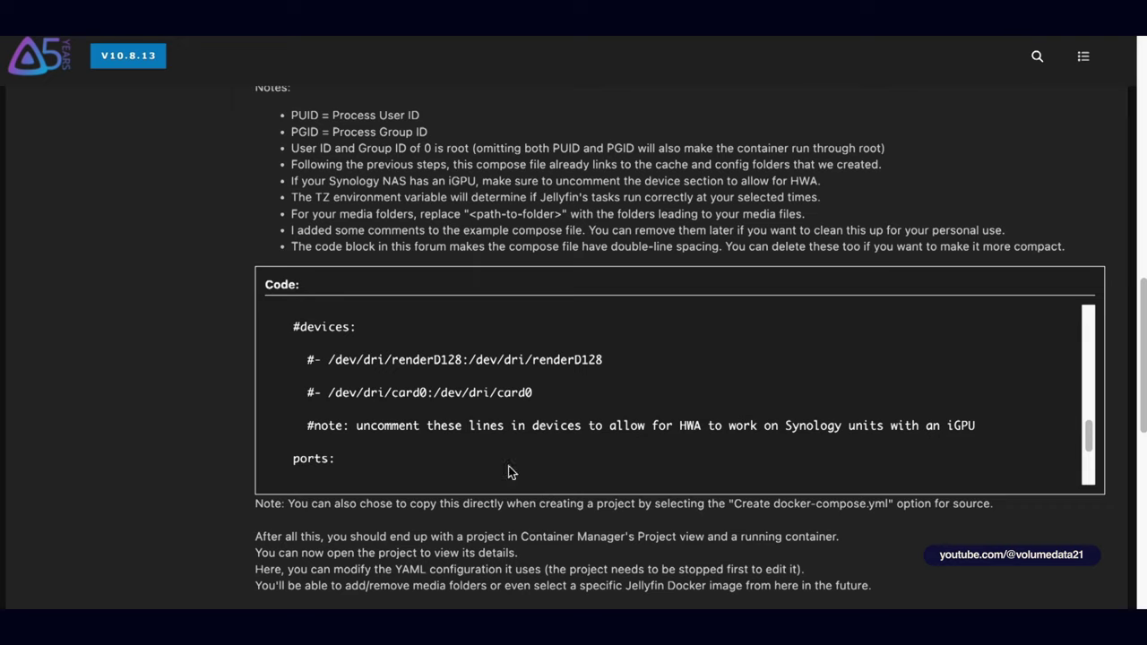
{"action": "scroll", "coordinate": [643, 422], "scroll_direction": "down", "scroll_amount": 3}
{"action": "scroll", "coordinate": [643, 428], "scroll_direction": "up", "scroll_amount": 15}
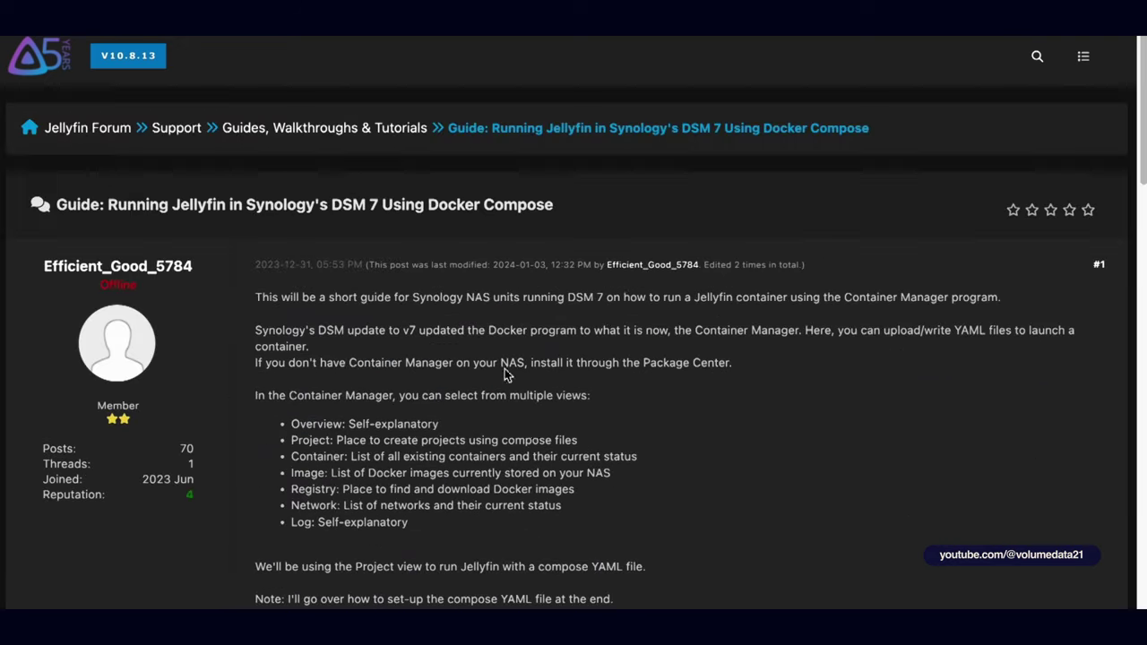
{"action": "scroll", "coordinate": [533, 430], "scroll_direction": "down", "scroll_amount": 15}
{"action": "scroll", "coordinate": [532, 430], "scroll_direction": "down", "scroll_amount": 1}
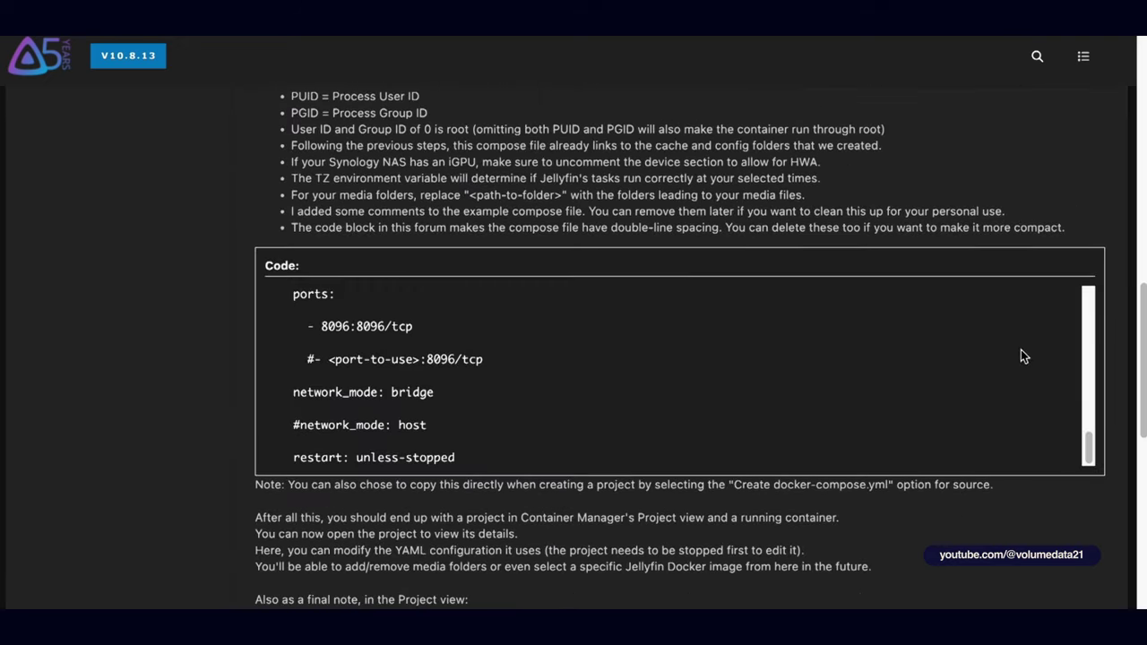
{"action": "left_click_drag", "start_coordinate": [1085, 448], "coordinate": [1082, 291]}
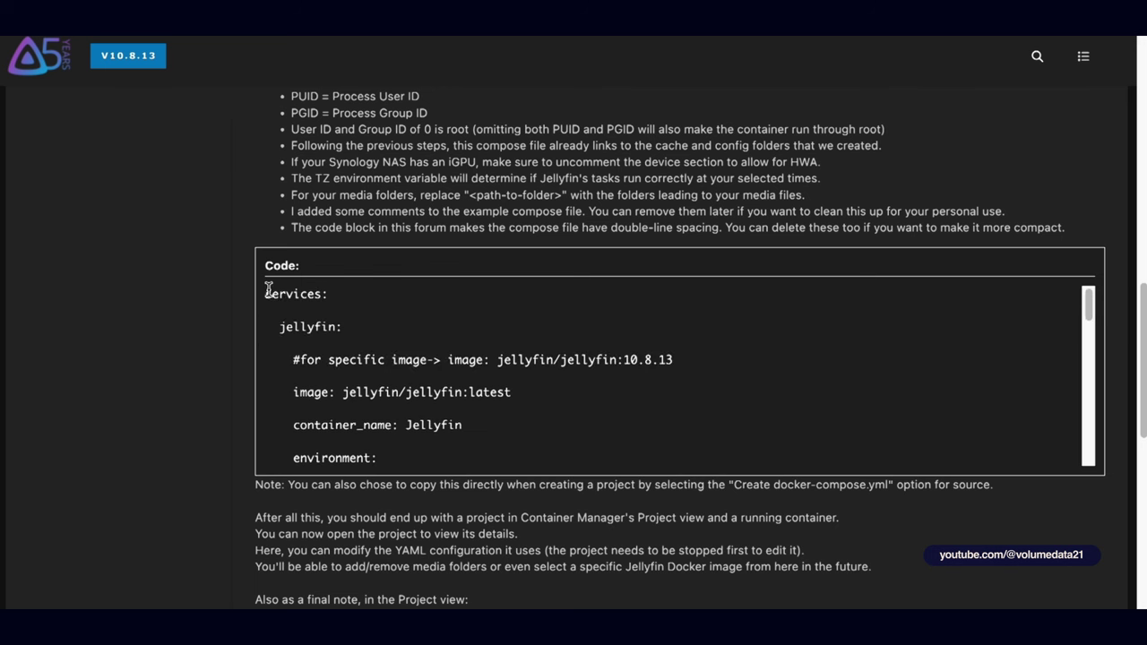
{"action": "left_click_drag", "start_coordinate": [335, 297], "coordinate": [1088, 306]}
{"action": "left_click", "coordinate": [540, 304]}
{"action": "scroll", "coordinate": [1089, 358], "scroll_direction": "down", "scroll_amount": 10}
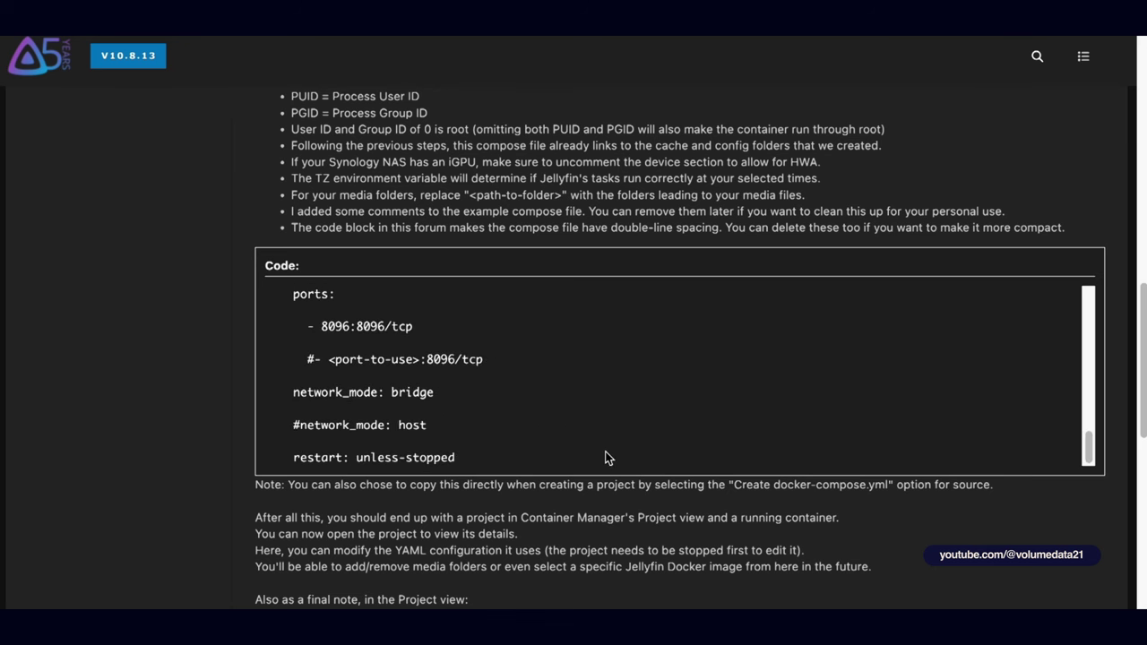
Select the guide's example compose code and highlight the TZ timezone line in the YAML editor.
{"action": "triple_click", "coordinate": [605, 457]}
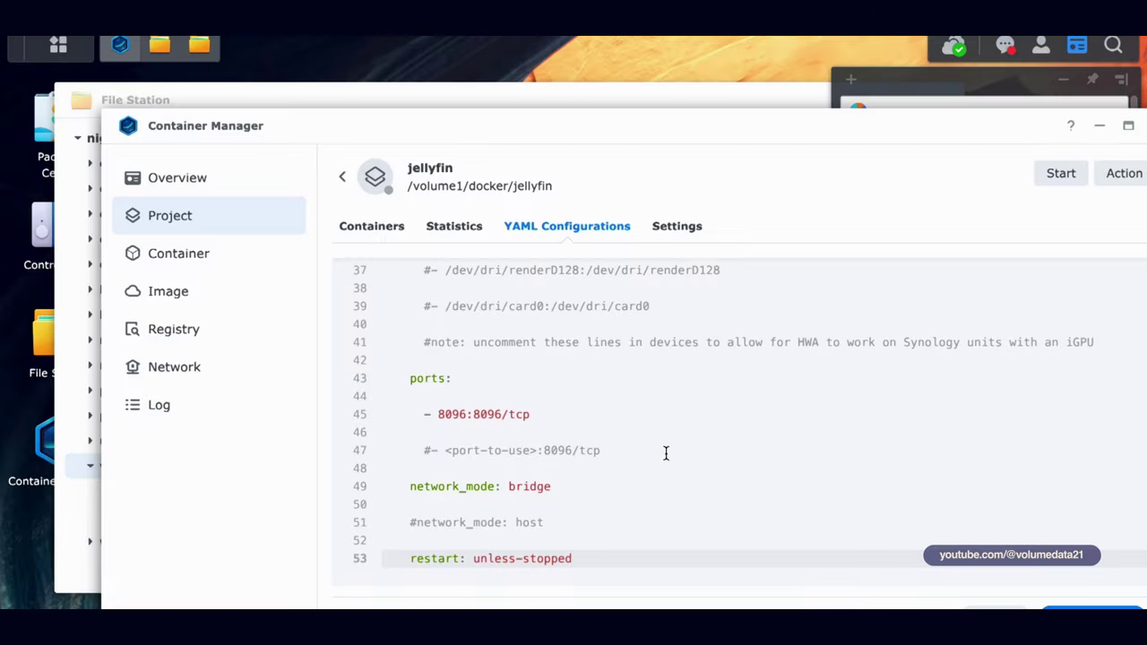
{"action": "scroll", "coordinate": [665, 455], "scroll_direction": "up", "scroll_amount": 10}
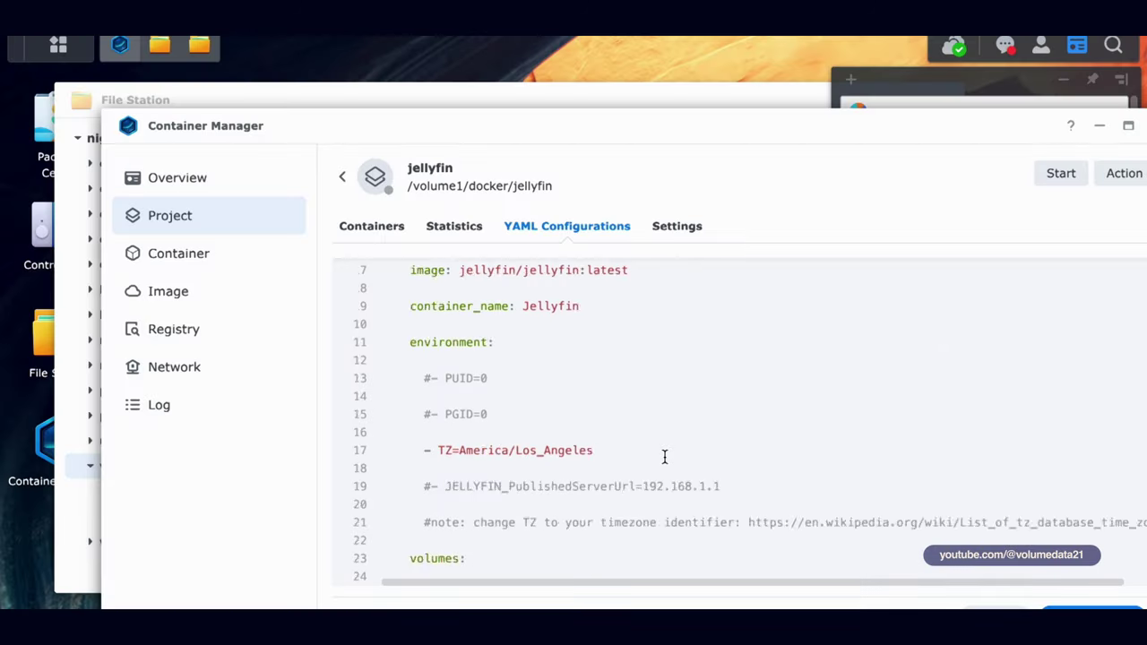
{"action": "scroll", "coordinate": [664, 455], "scroll_direction": "up", "scroll_amount": 3}
{"action": "left_click", "coordinate": [540, 288]}
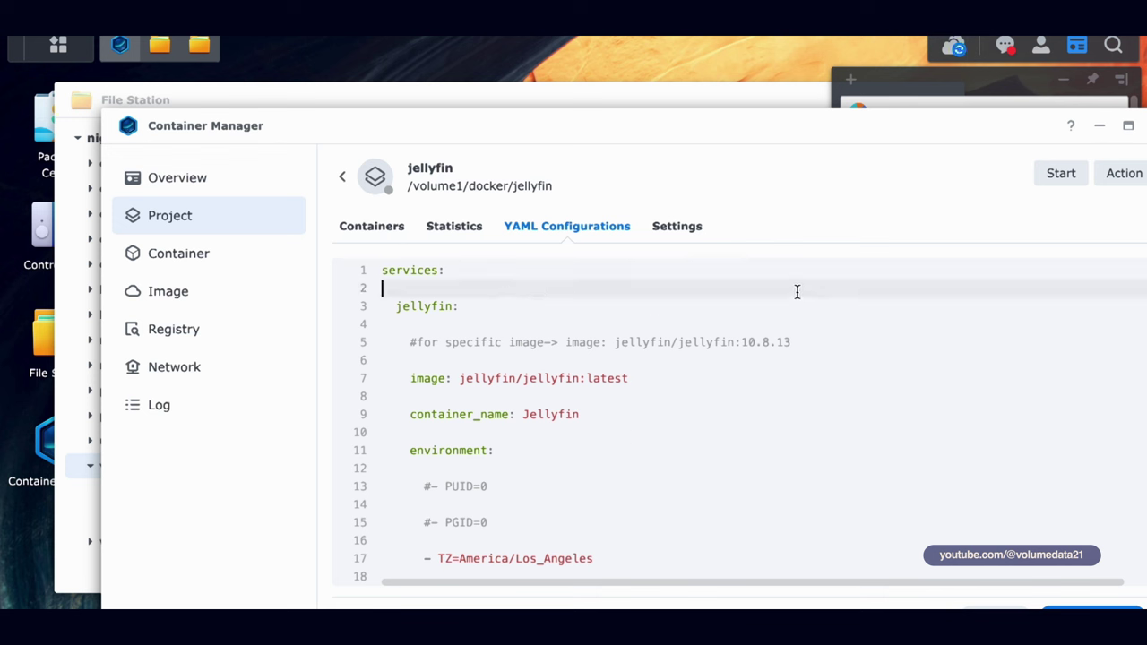
{"action": "scroll", "coordinate": [737, 379], "scroll_direction": "down", "scroll_amount": 3}
{"action": "left_click", "coordinate": [464, 378]}
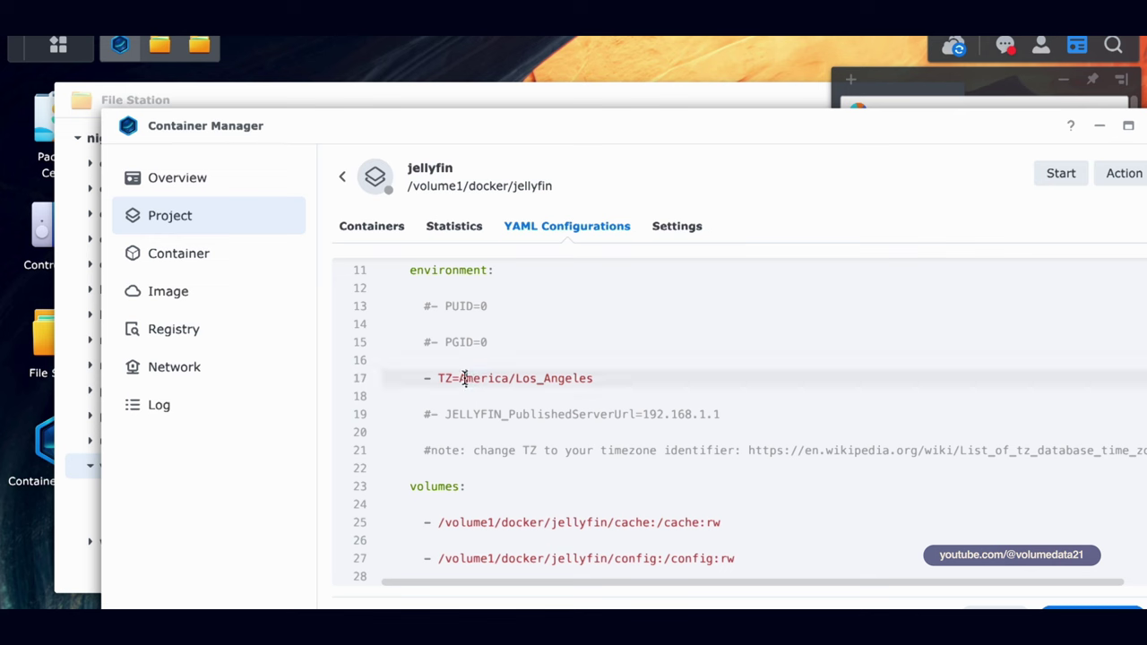
{"action": "left_click_drag", "start_coordinate": [464, 378], "coordinate": [647, 371]}
Highlight the 10.8.13 comment version, the jellyfin/jellyfin:latest image value and the specific-image comment.
{"action": "scroll", "coordinate": [680, 367], "scroll_direction": "down", "scroll_amount": 6}
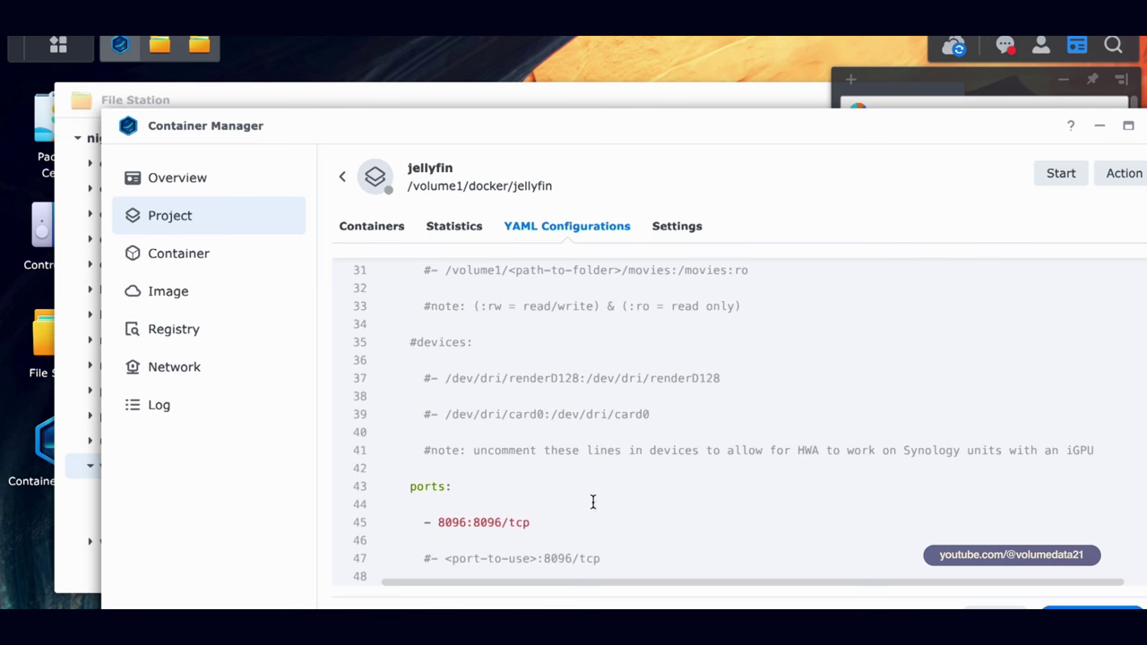
{"action": "scroll", "coordinate": [632, 459], "scroll_direction": "down", "scroll_amount": 7}
{"action": "scroll", "coordinate": [632, 460], "scroll_direction": "up", "scroll_amount": 7}
{"action": "scroll", "coordinate": [632, 459], "scroll_direction": "up", "scroll_amount": 7}
{"action": "scroll", "coordinate": [633, 460], "scroll_direction": "up", "scroll_amount": 2}
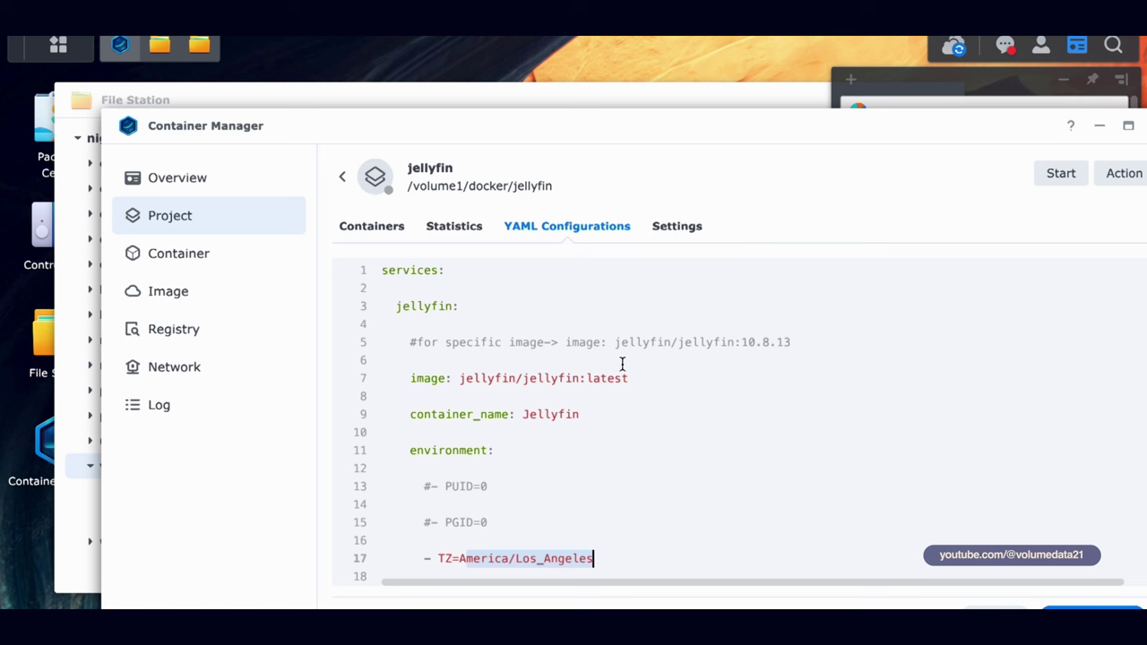
{"action": "left_click", "coordinate": [635, 291]}
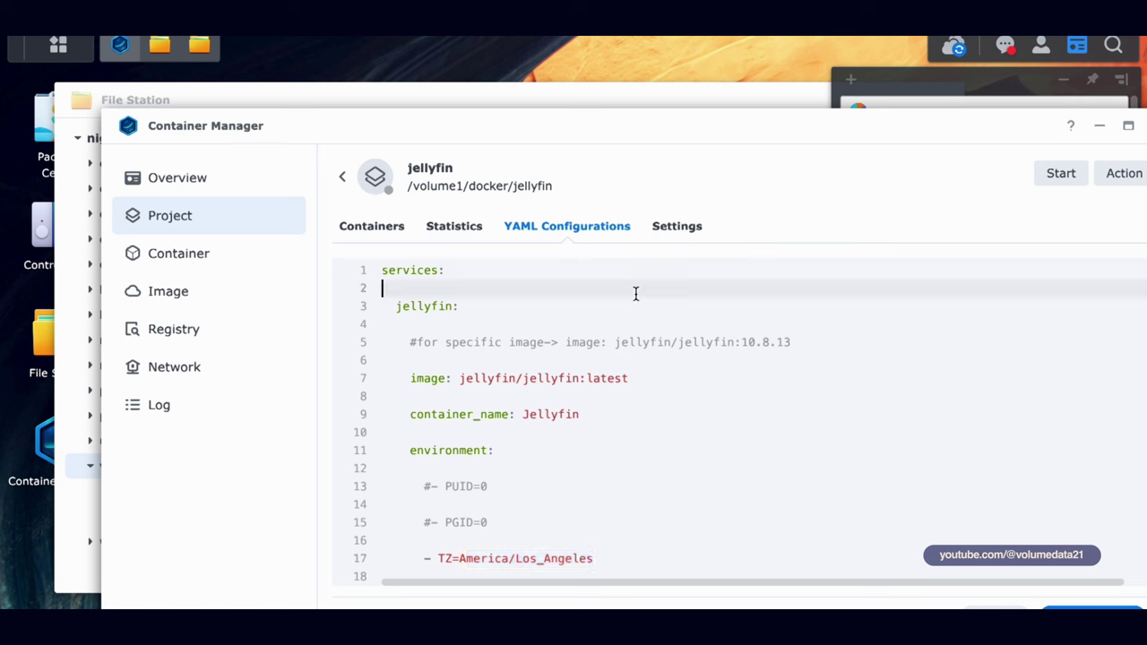
{"action": "left_click_drag", "start_coordinate": [740, 341], "coordinate": [849, 340]}
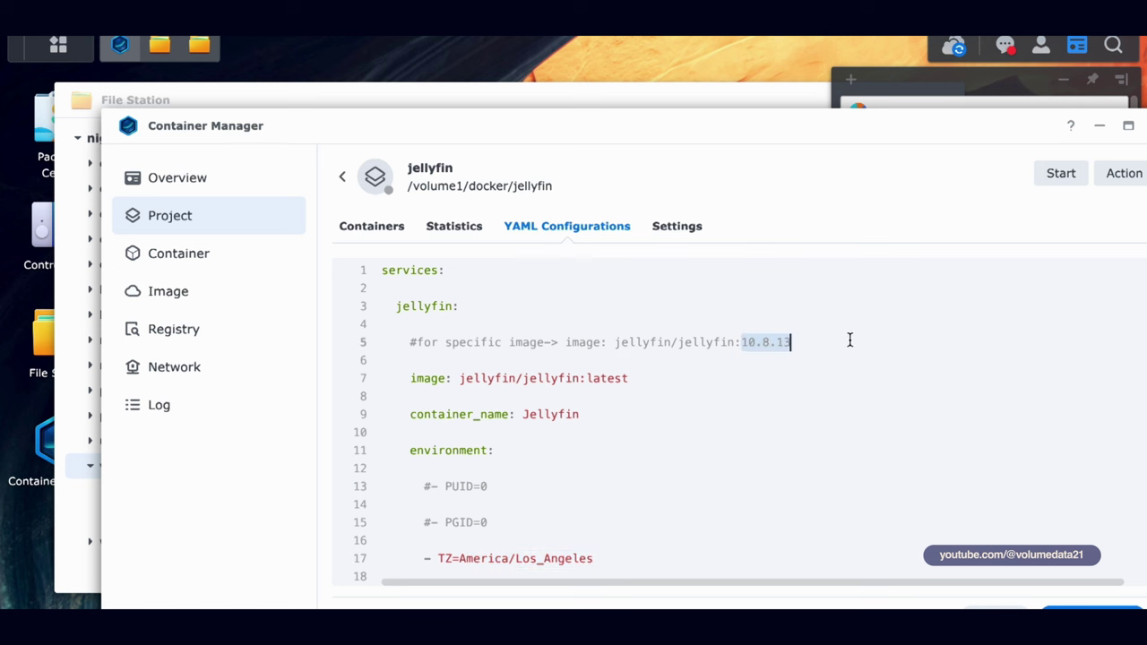
{"action": "left_click", "coordinate": [529, 377]}
{"action": "left_click_drag", "start_coordinate": [460, 378], "coordinate": [657, 383]}
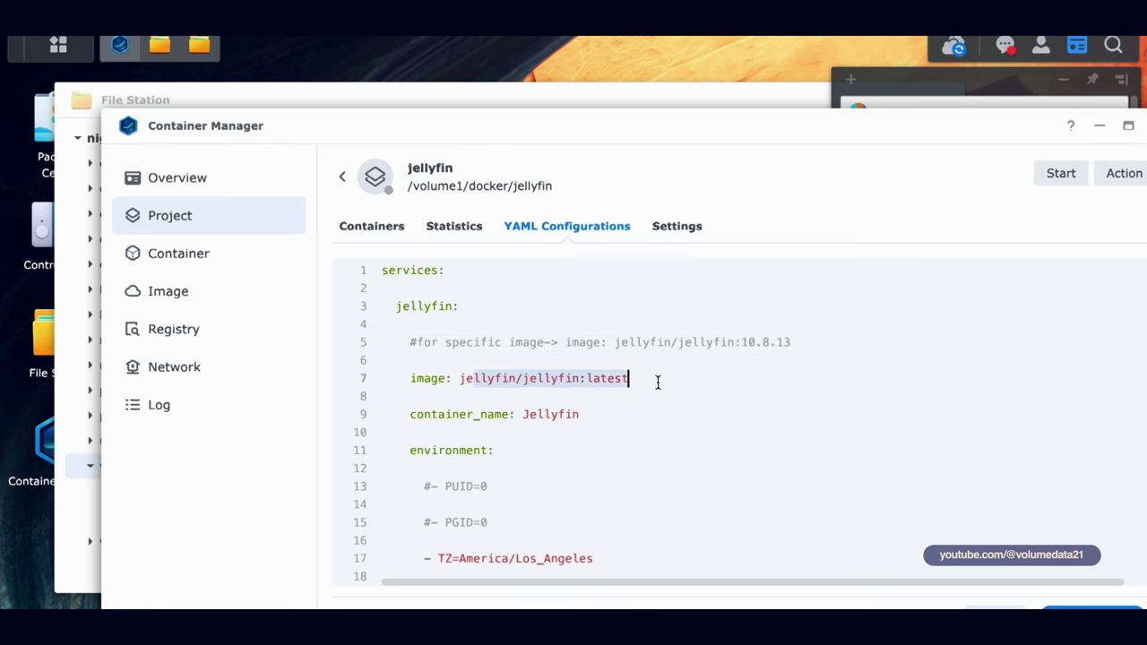
{"action": "left_click", "coordinate": [709, 354]}
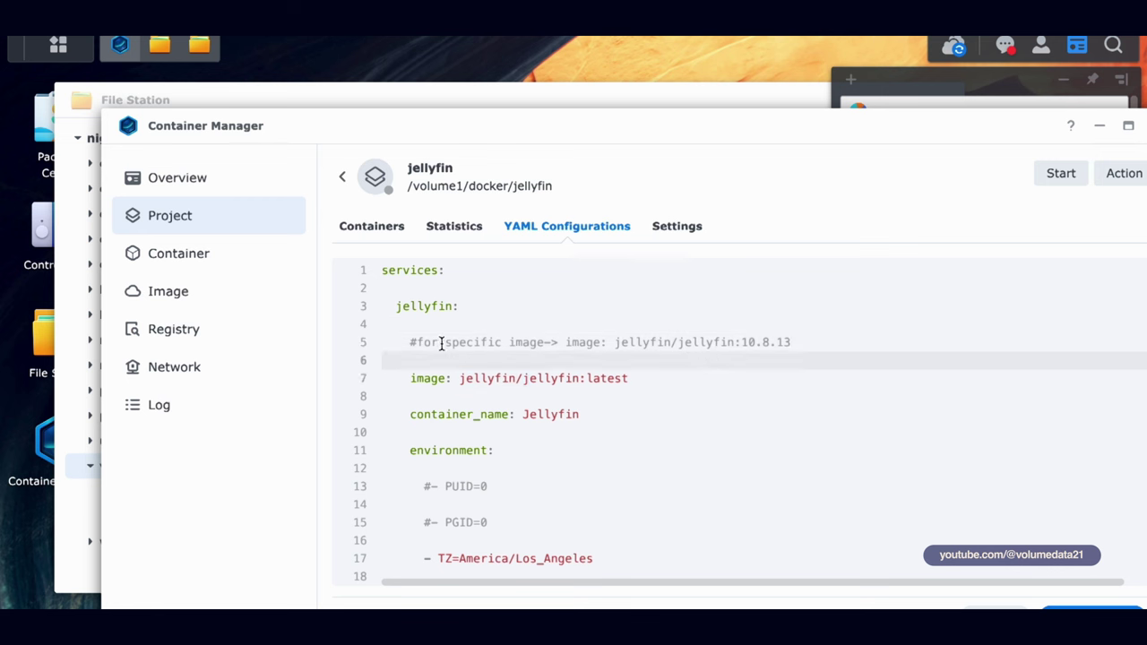
{"action": "left_click_drag", "start_coordinate": [409, 341], "coordinate": [833, 336]}
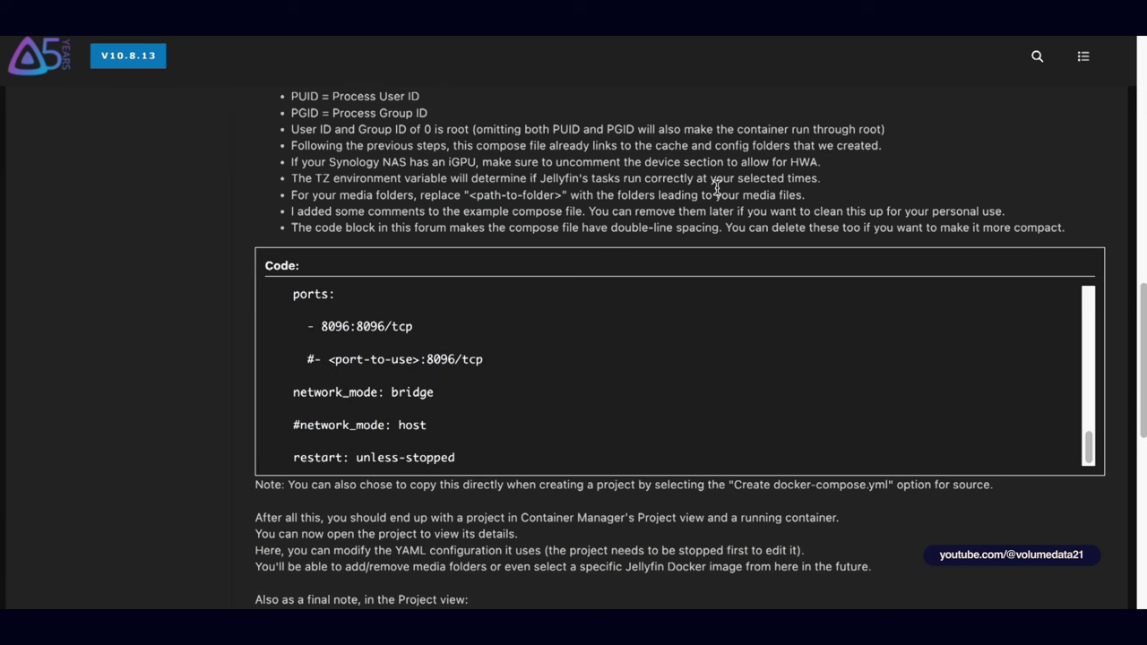
Scroll the DSM 7 Docker Compose forum guide back toward the top of the post.
{"action": "scroll", "coordinate": [737, 208], "scroll_direction": "up", "scroll_amount": 1}
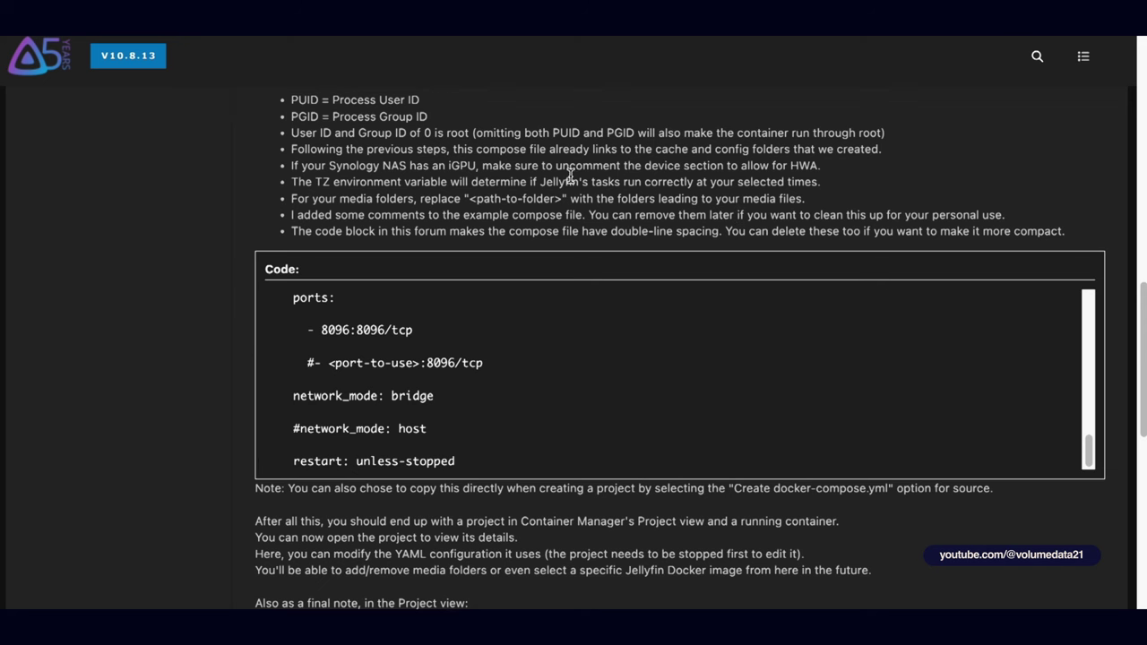
{"action": "scroll", "coordinate": [568, 166], "scroll_direction": "down", "scroll_amount": 1}
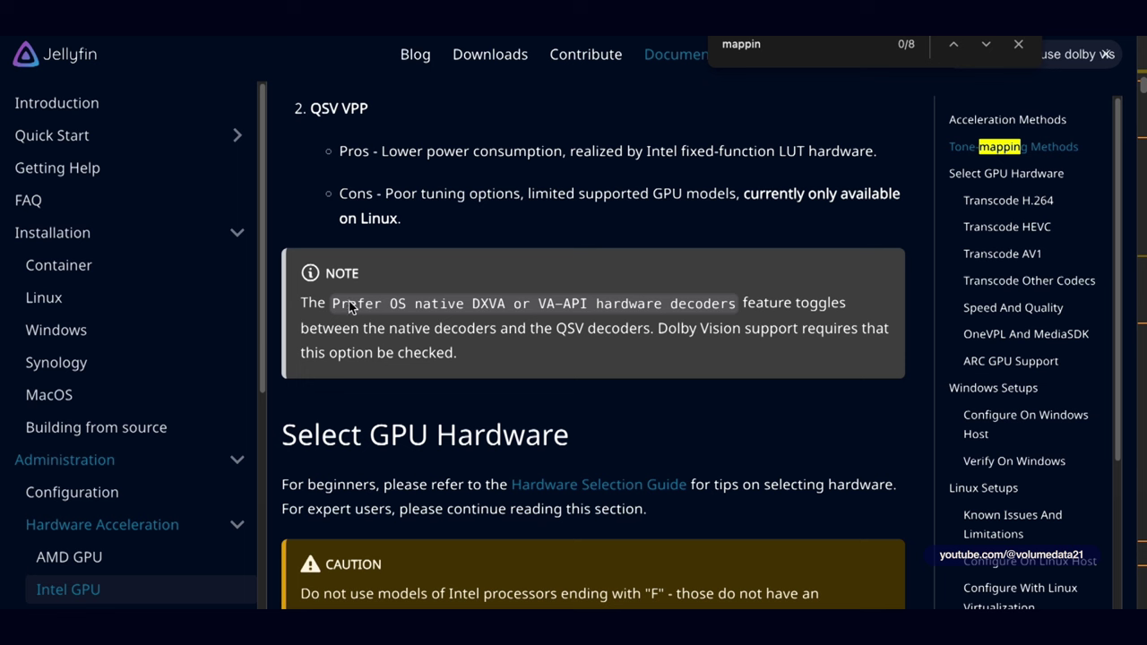
Highlight the Prefer OS native DXVA or VA-API hardware decoders option name and its Dolby Vision support requirement.
{"action": "left_click_drag", "start_coordinate": [332, 306], "coordinate": [606, 308]}
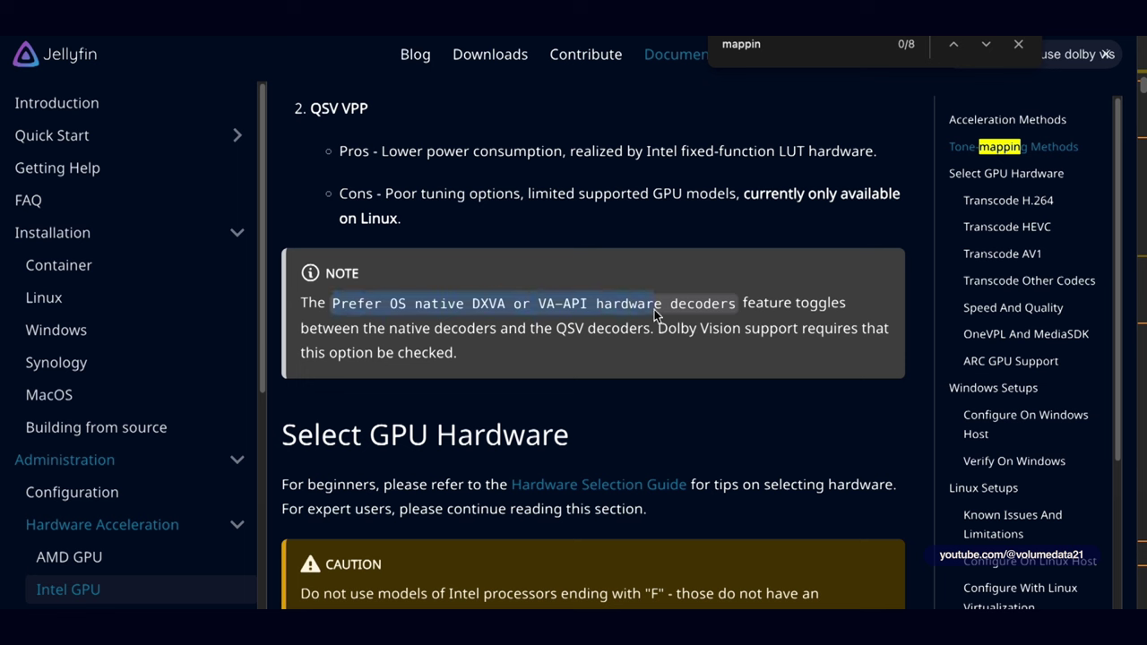
{"action": "left_click_drag", "start_coordinate": [710, 307], "coordinate": [732, 308]}
{"action": "left_click", "coordinate": [762, 284]}
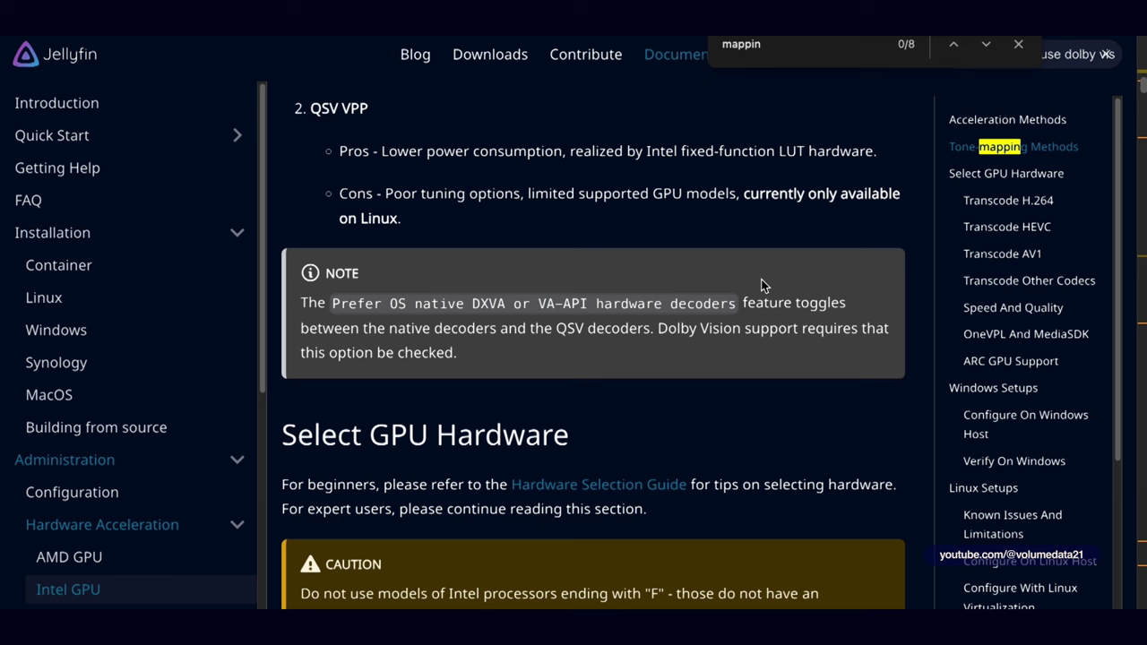
{"action": "left_click_drag", "start_coordinate": [658, 328], "coordinate": [487, 351]}
{"action": "left_click", "coordinate": [609, 346]}
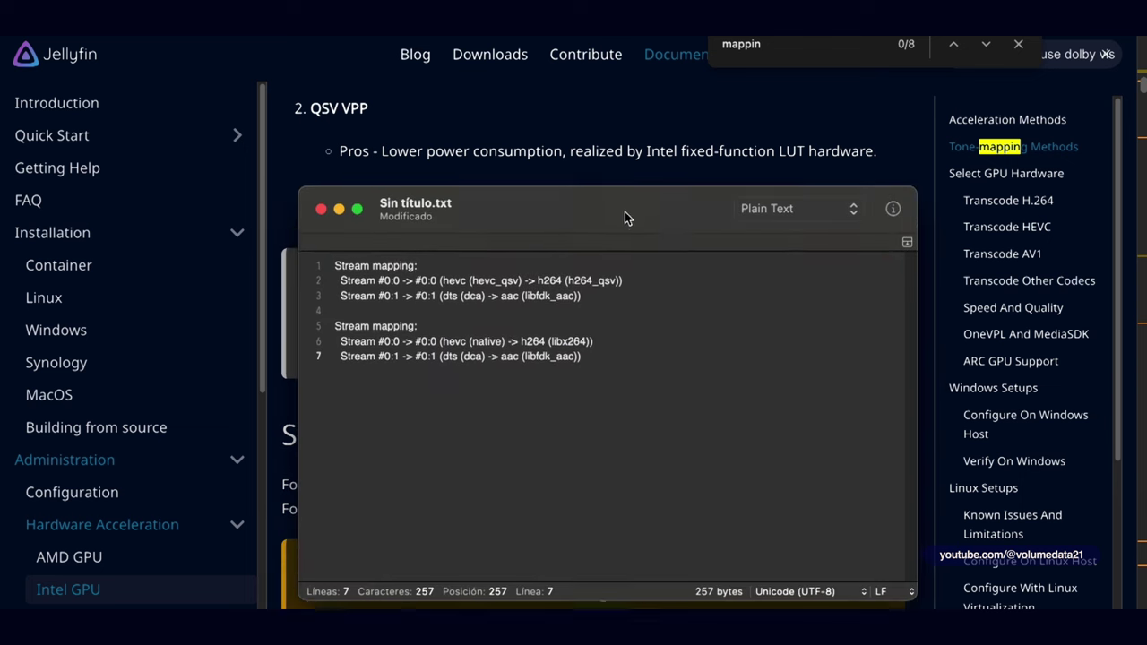
Move the stream-mapping note higher and highlight its first mapping block.
{"action": "left_click_drag", "start_coordinate": [625, 211], "coordinate": [673, 130]}
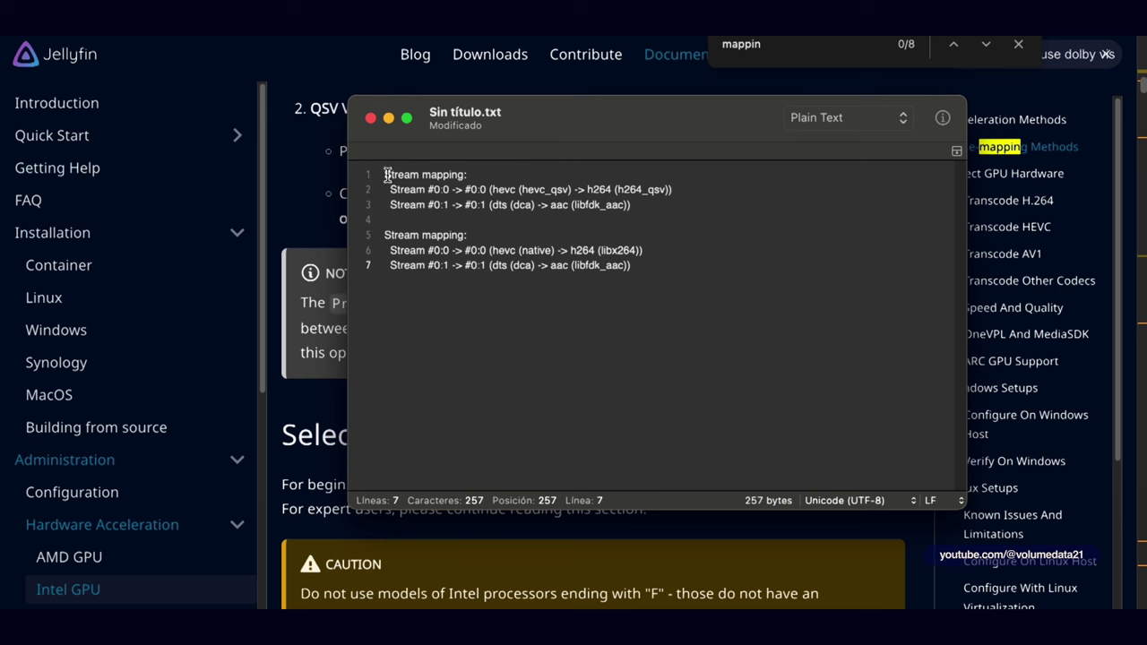
{"action": "left_click_drag", "start_coordinate": [378, 174], "coordinate": [710, 195]}
{"action": "left_click", "coordinate": [536, 189]}
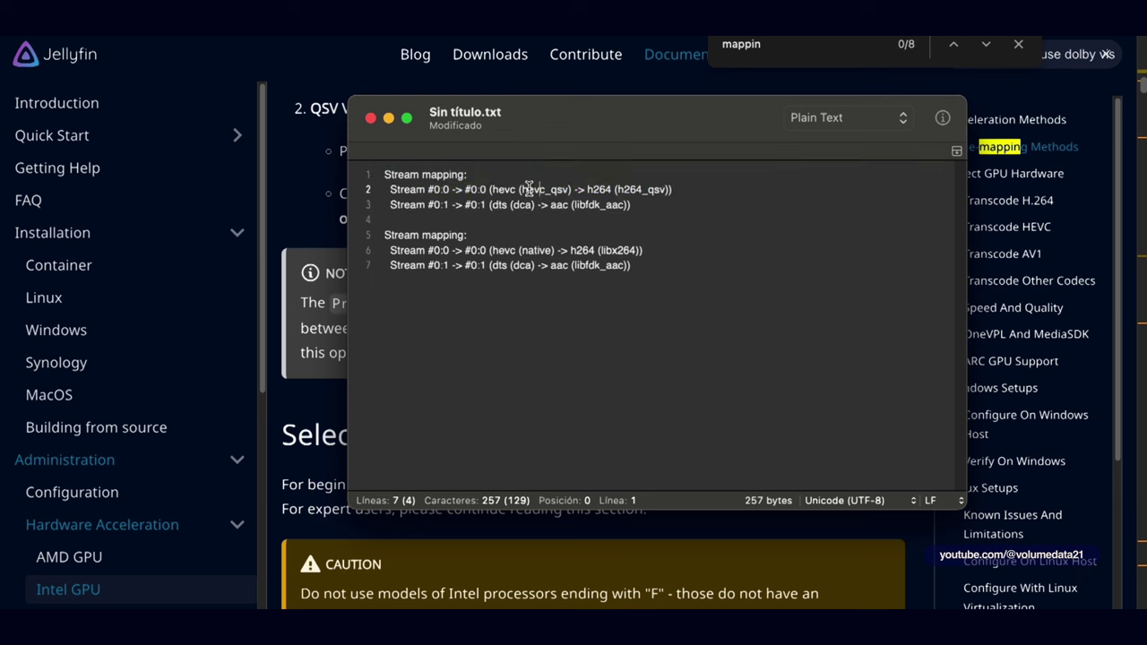
Point out qsv in hevc_qsv and h264_qsv, then select the native hevc to libx264 line.
{"action": "left_click_drag", "start_coordinate": [549, 189], "coordinate": [570, 189]}
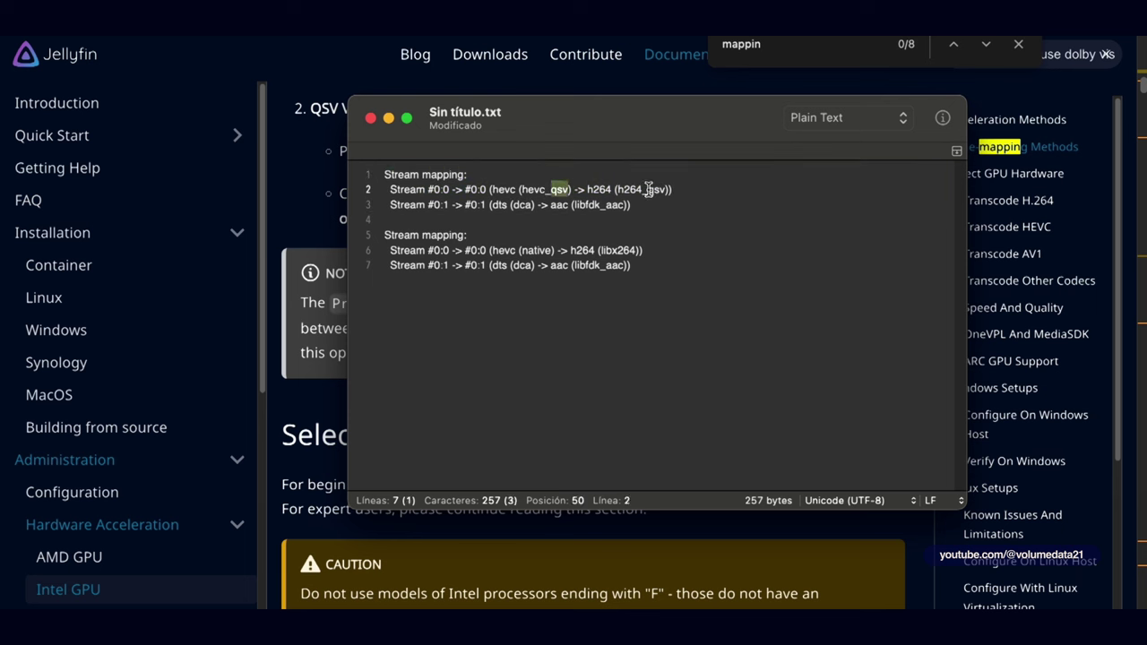
{"action": "left_click_drag", "start_coordinate": [650, 189], "coordinate": [668, 189]}
{"action": "left_click", "coordinate": [643, 259]}
{"action": "left_click_drag", "start_coordinate": [490, 251], "coordinate": [635, 251]}
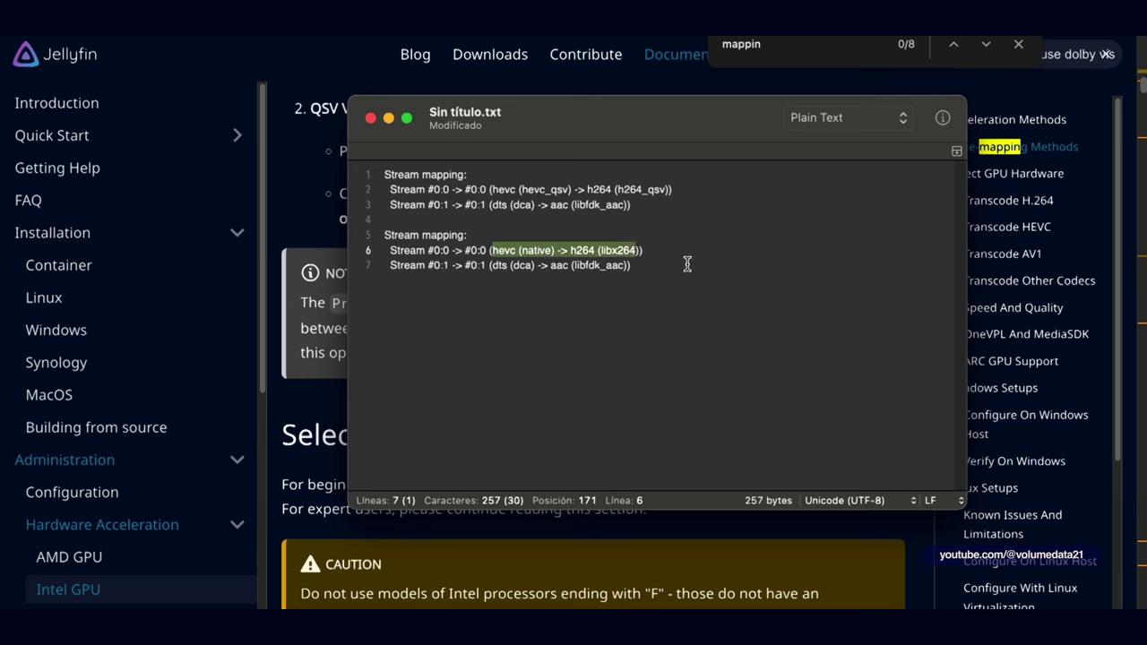
{"action": "triple_click", "coordinate": [538, 251]}
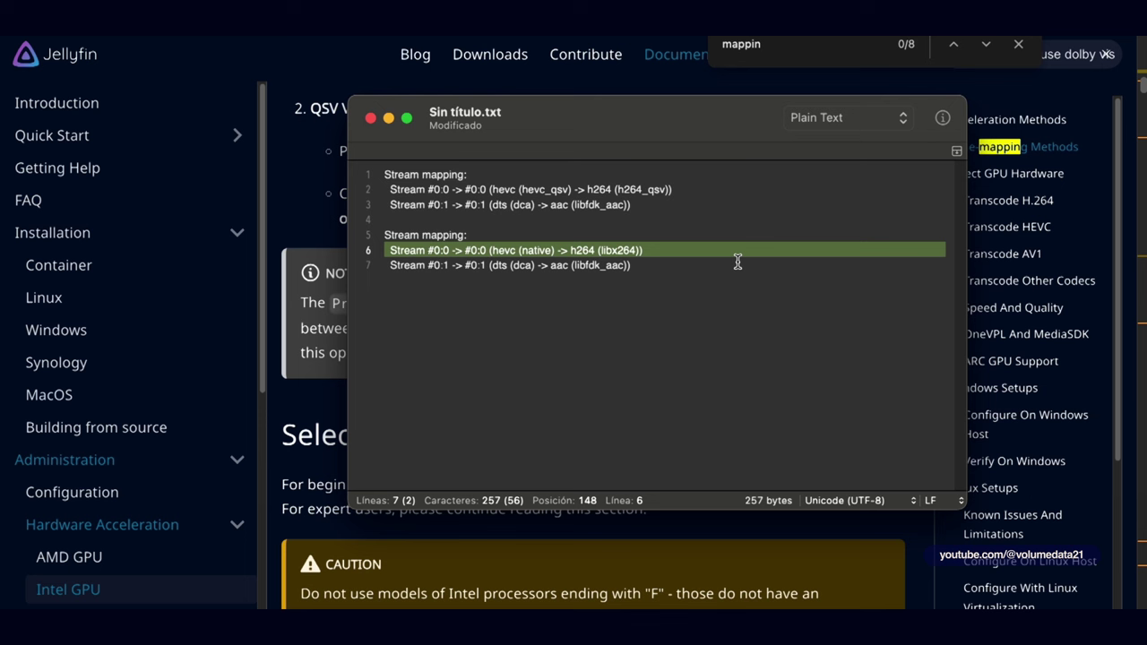